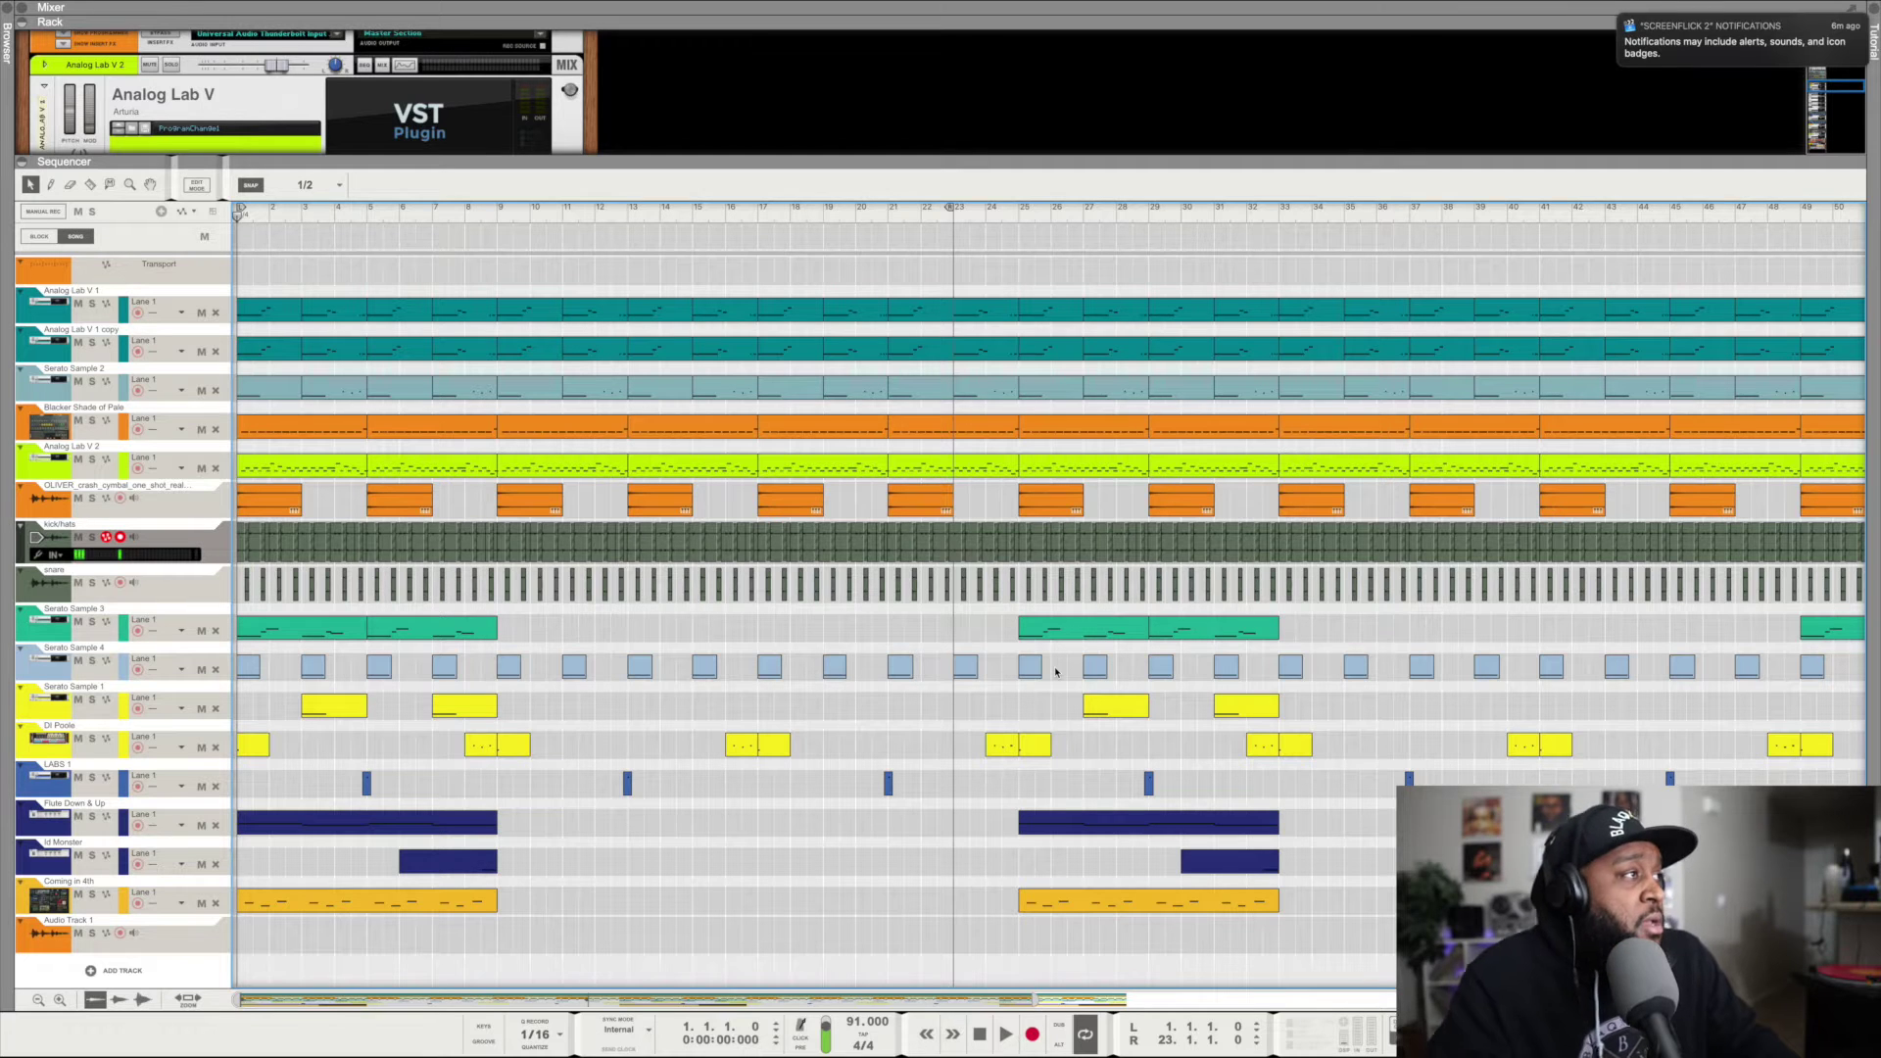
# Resize the mixer, rack and sequencer areas so that all three are visible together.
pyautogui.moveTo(632, 163); pyautogui.dragTo(694, 128)
pyautogui.moveTo(952, 21); pyautogui.dragTo(929, 502)
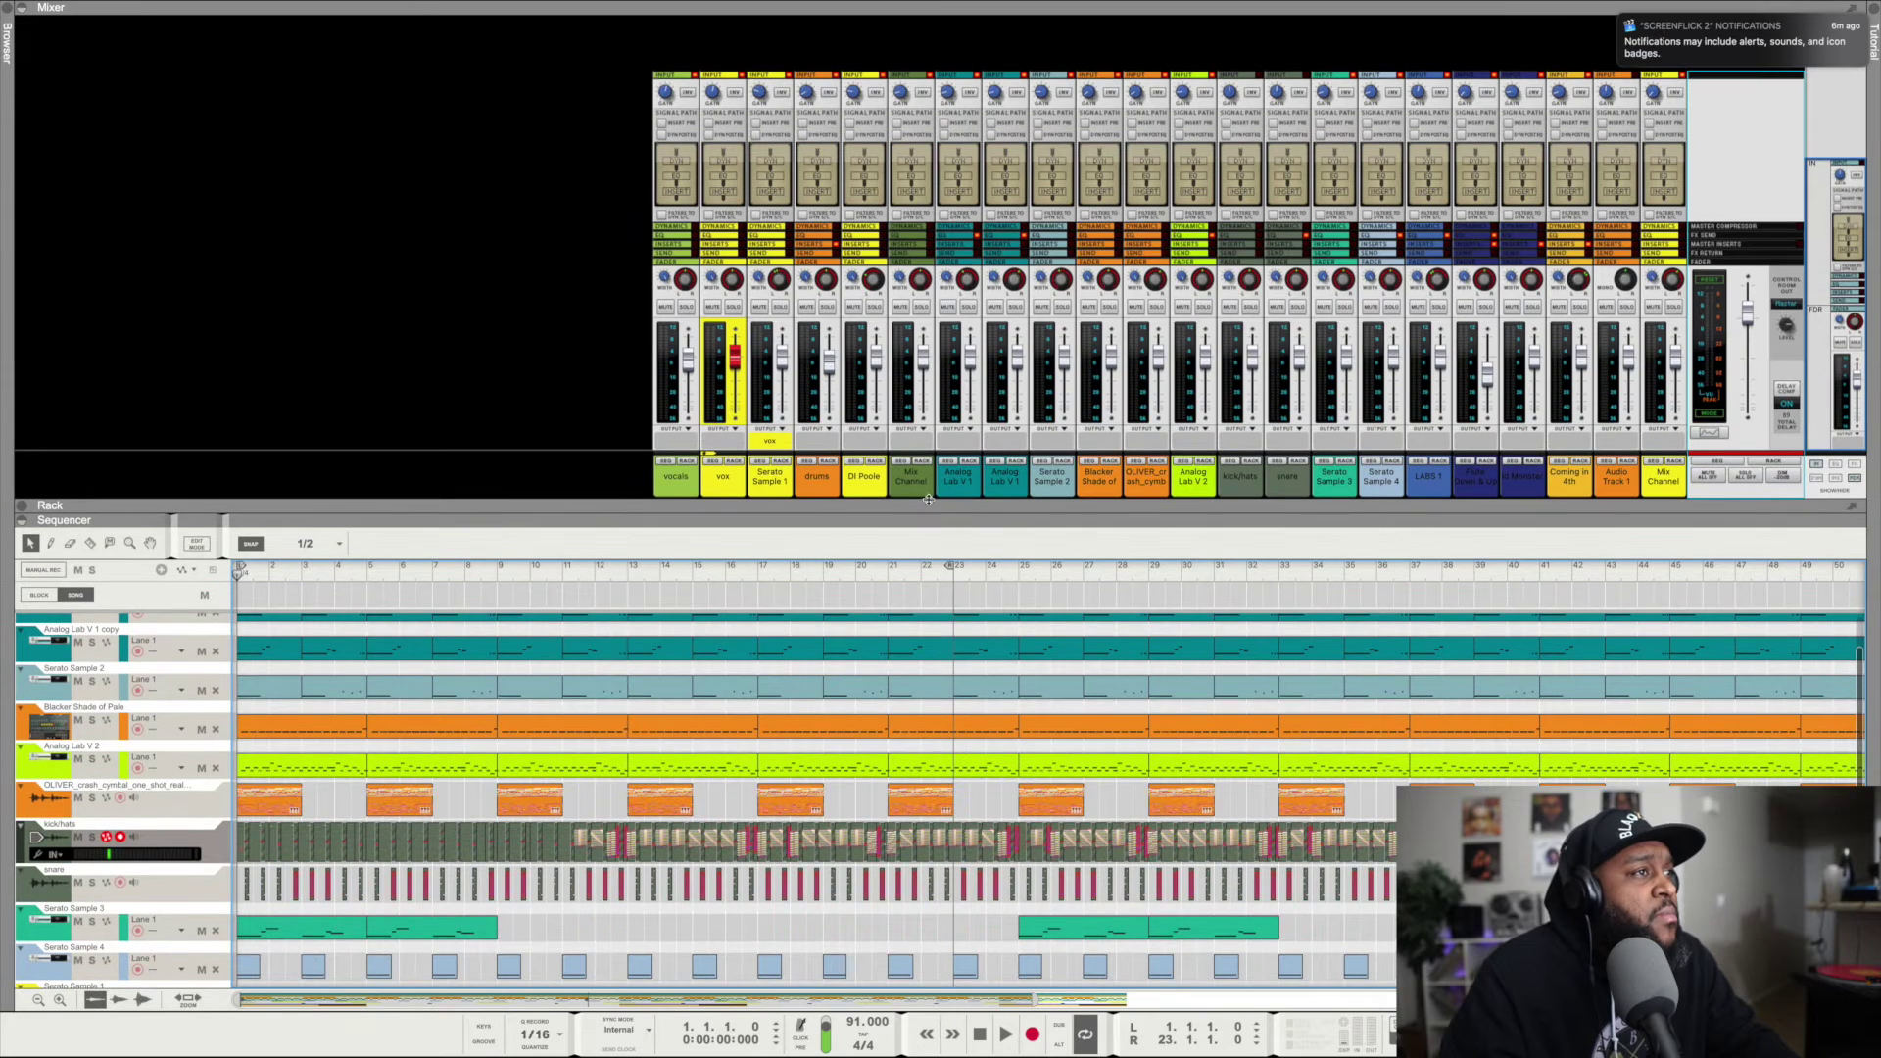
pyautogui.click(929, 507)
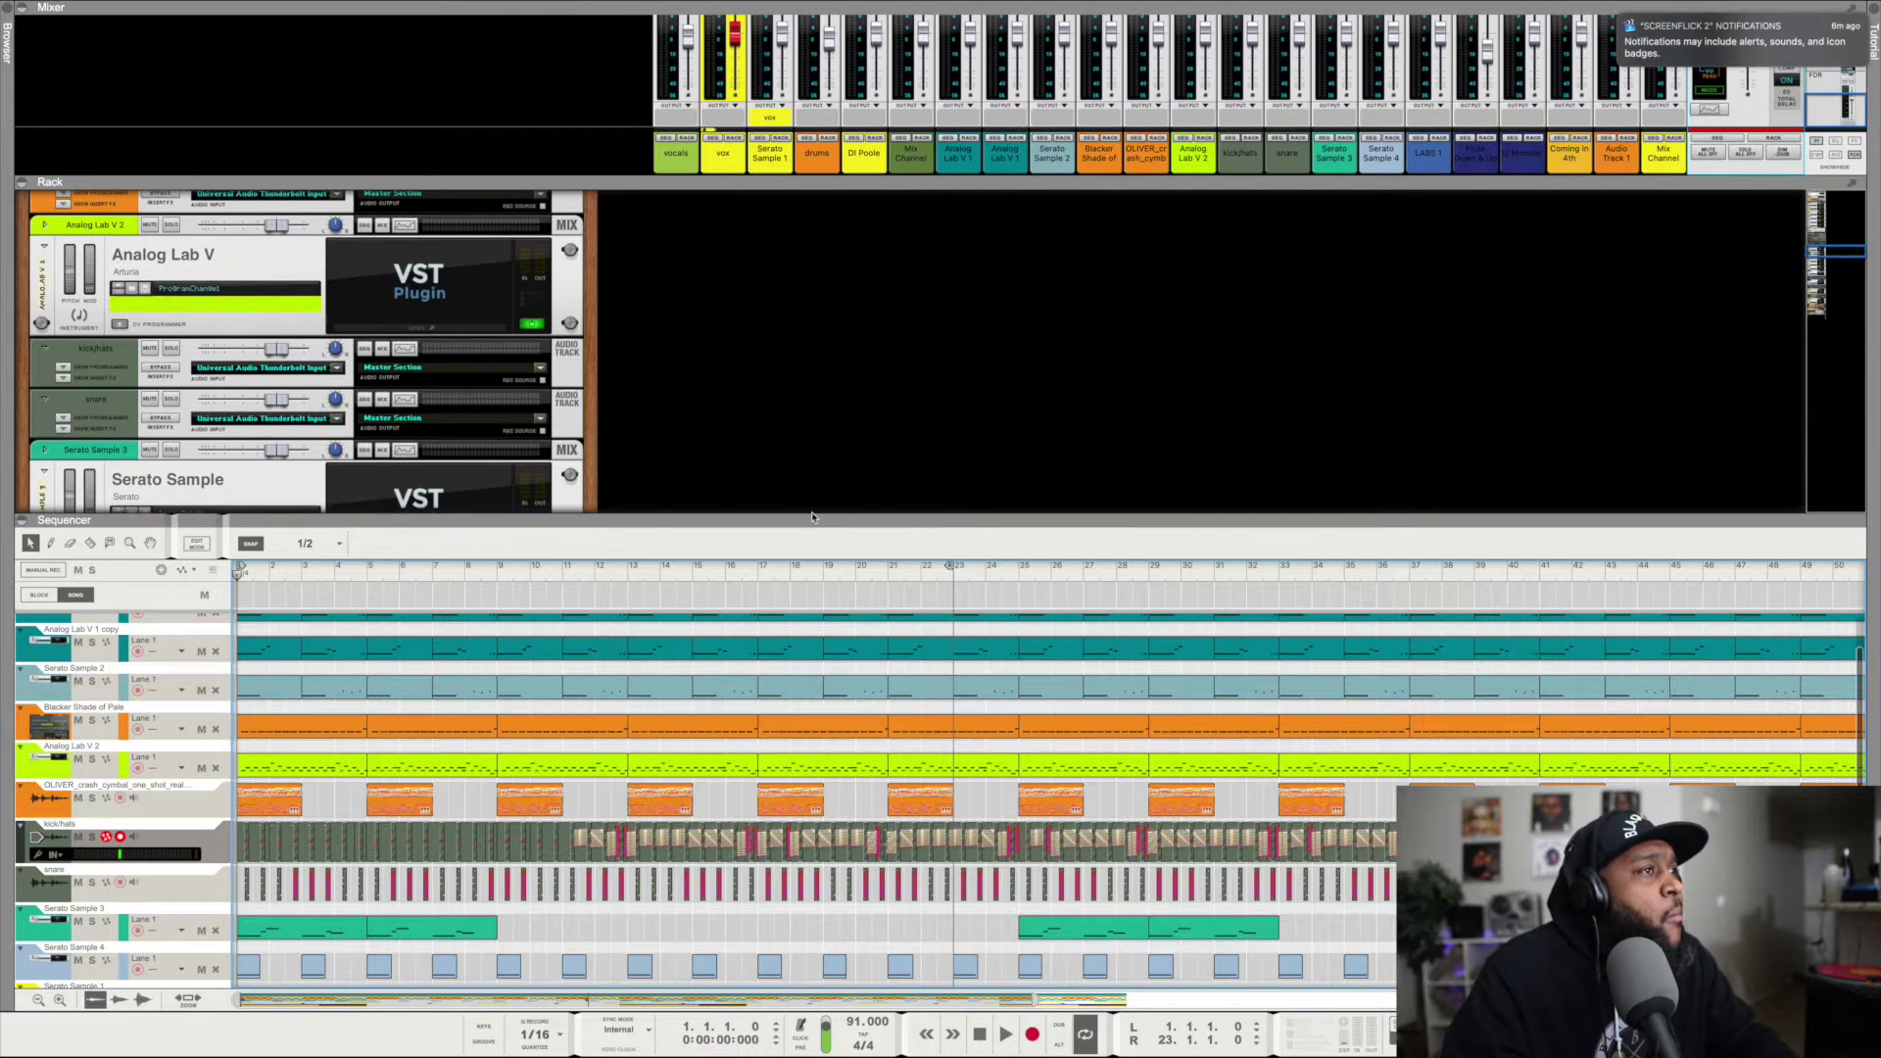
pyautogui.moveTo(848, 439); pyautogui.dragTo(865, 357)
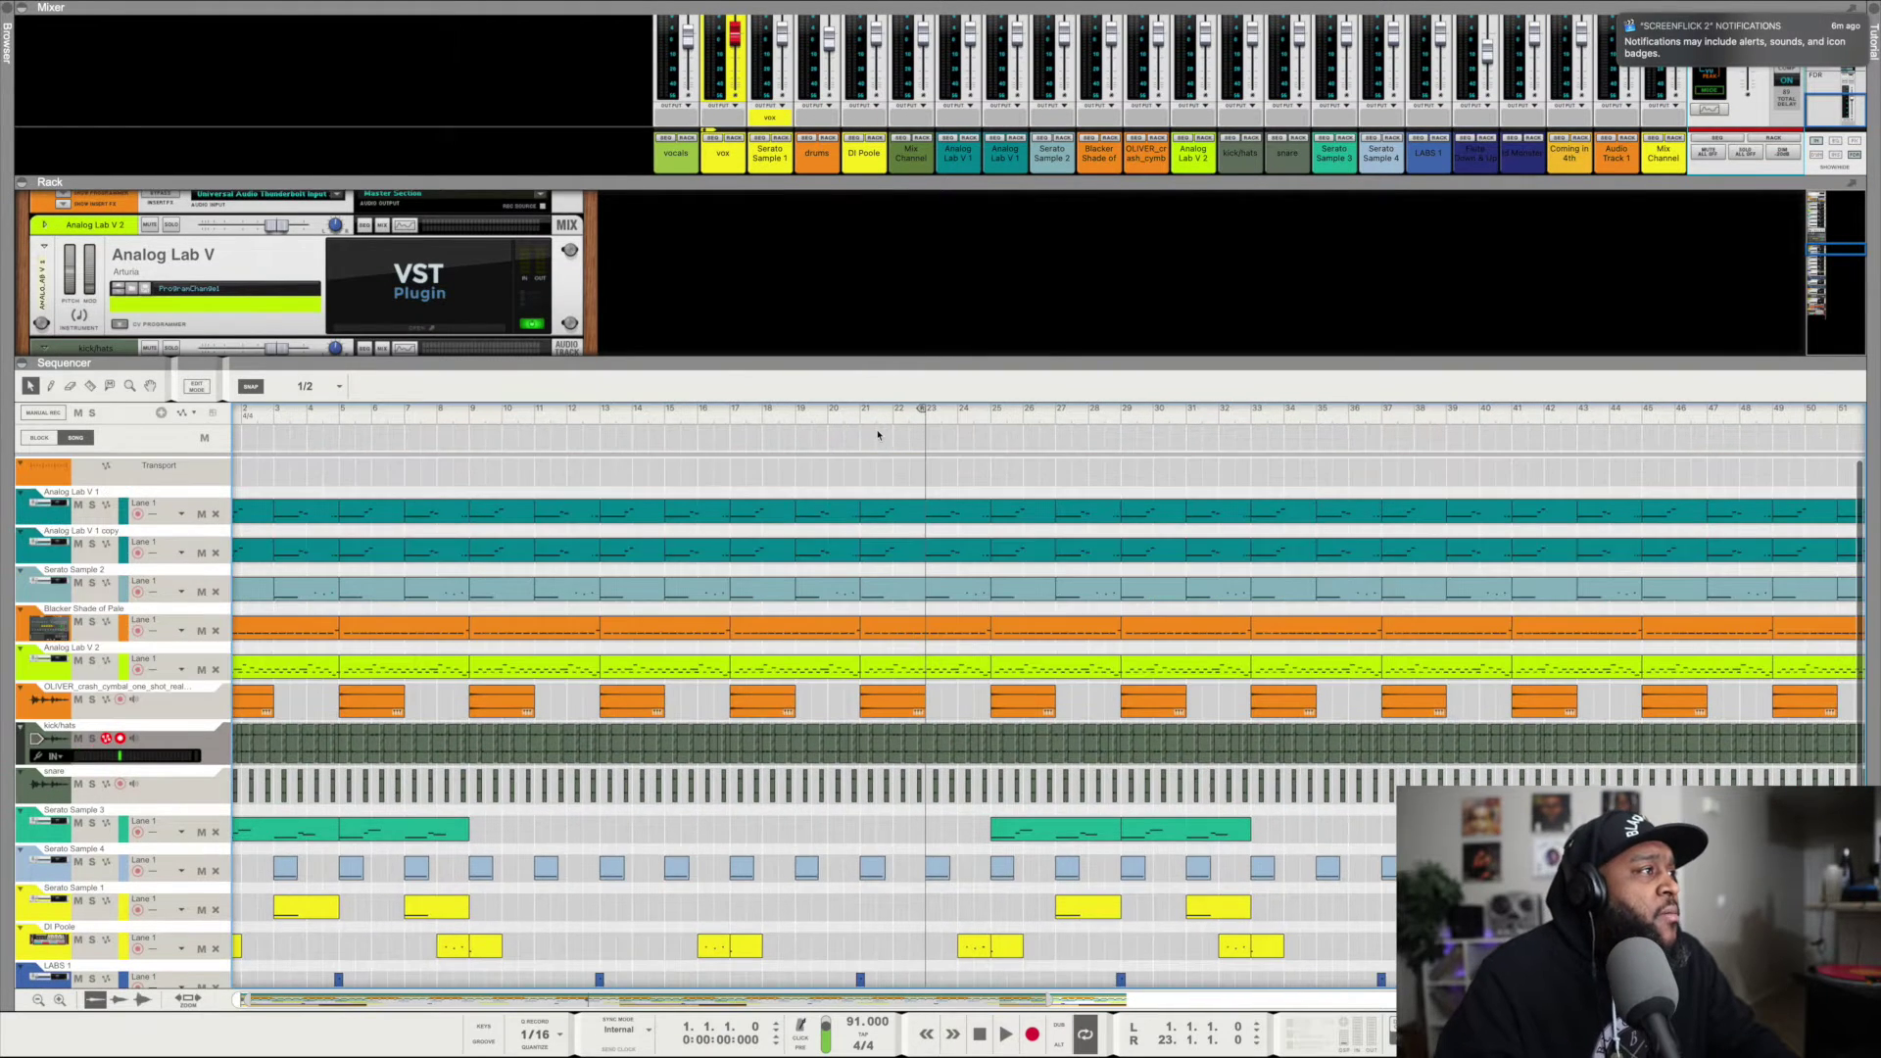
# Play the full arrangement from the start with the mixer enlarged to show the channel faders, and return to bar 1 after stopping.
pyautogui.hscroll(-2, 451, 548)
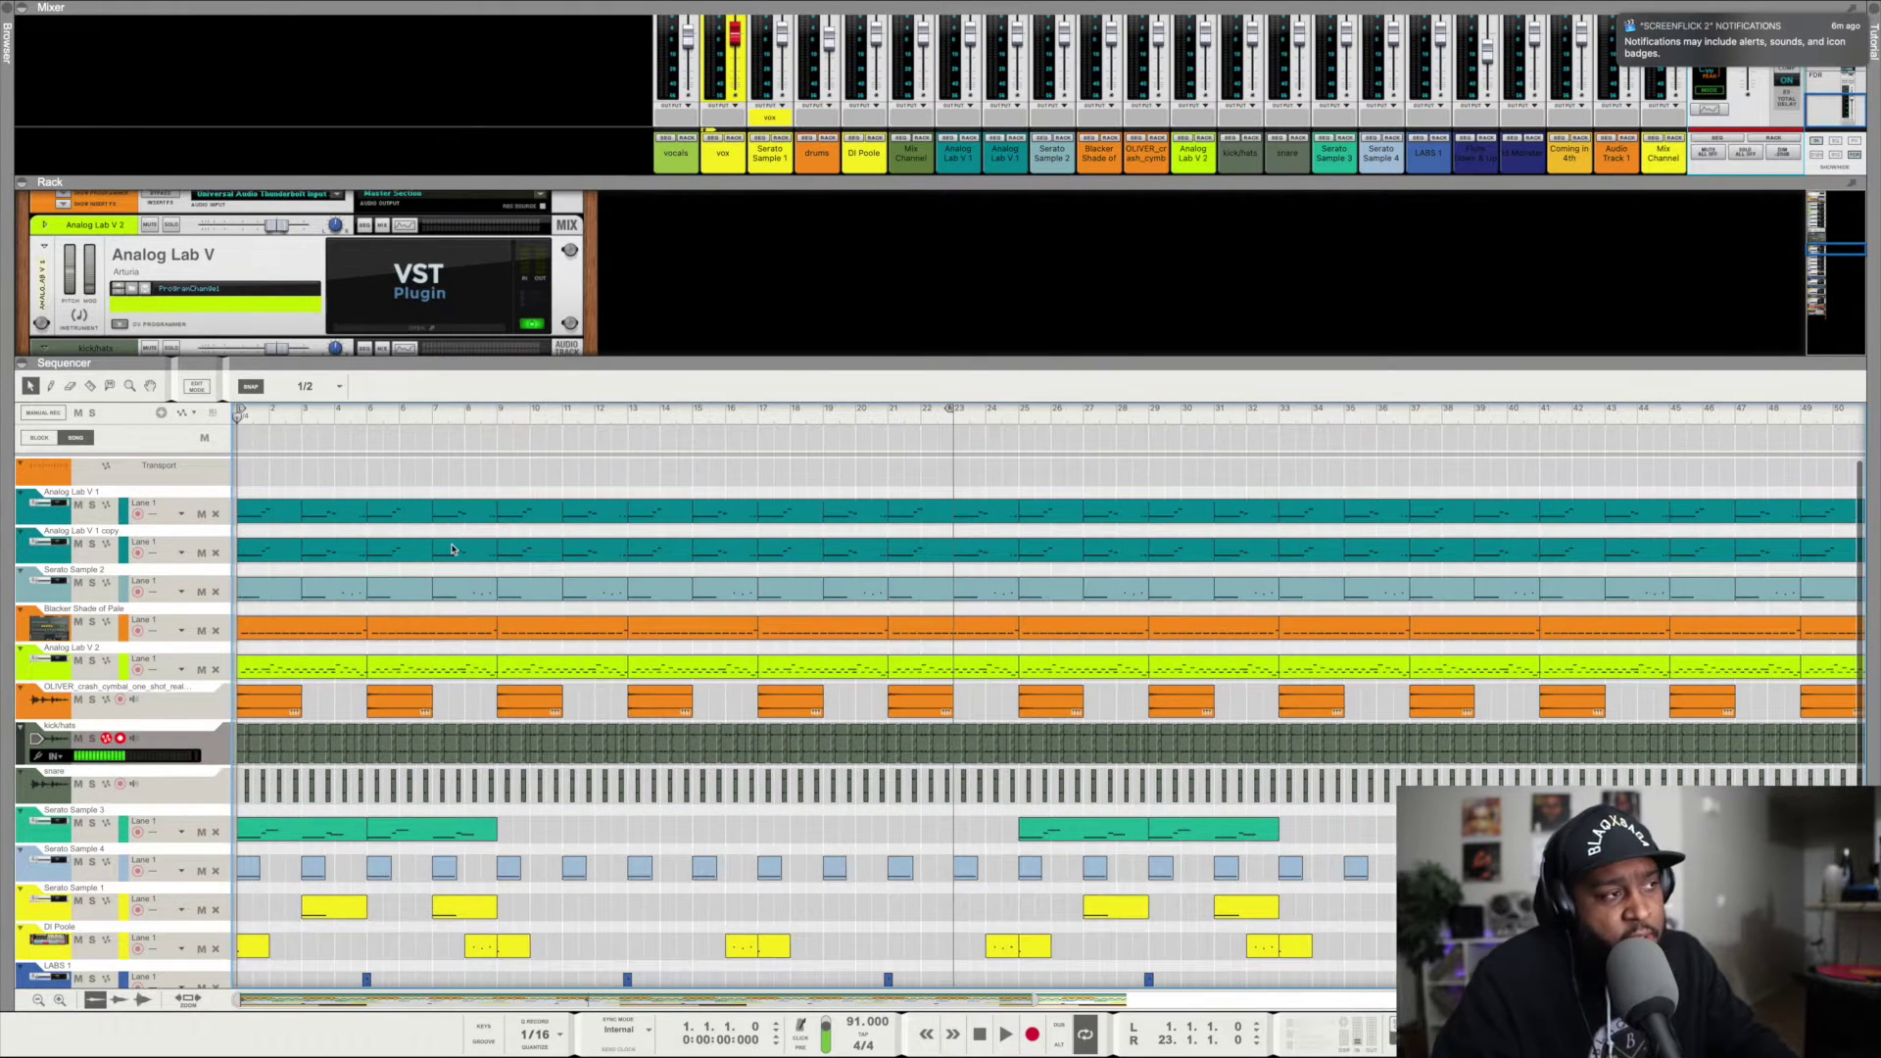
pyautogui.scroll(-5, 630, 649)
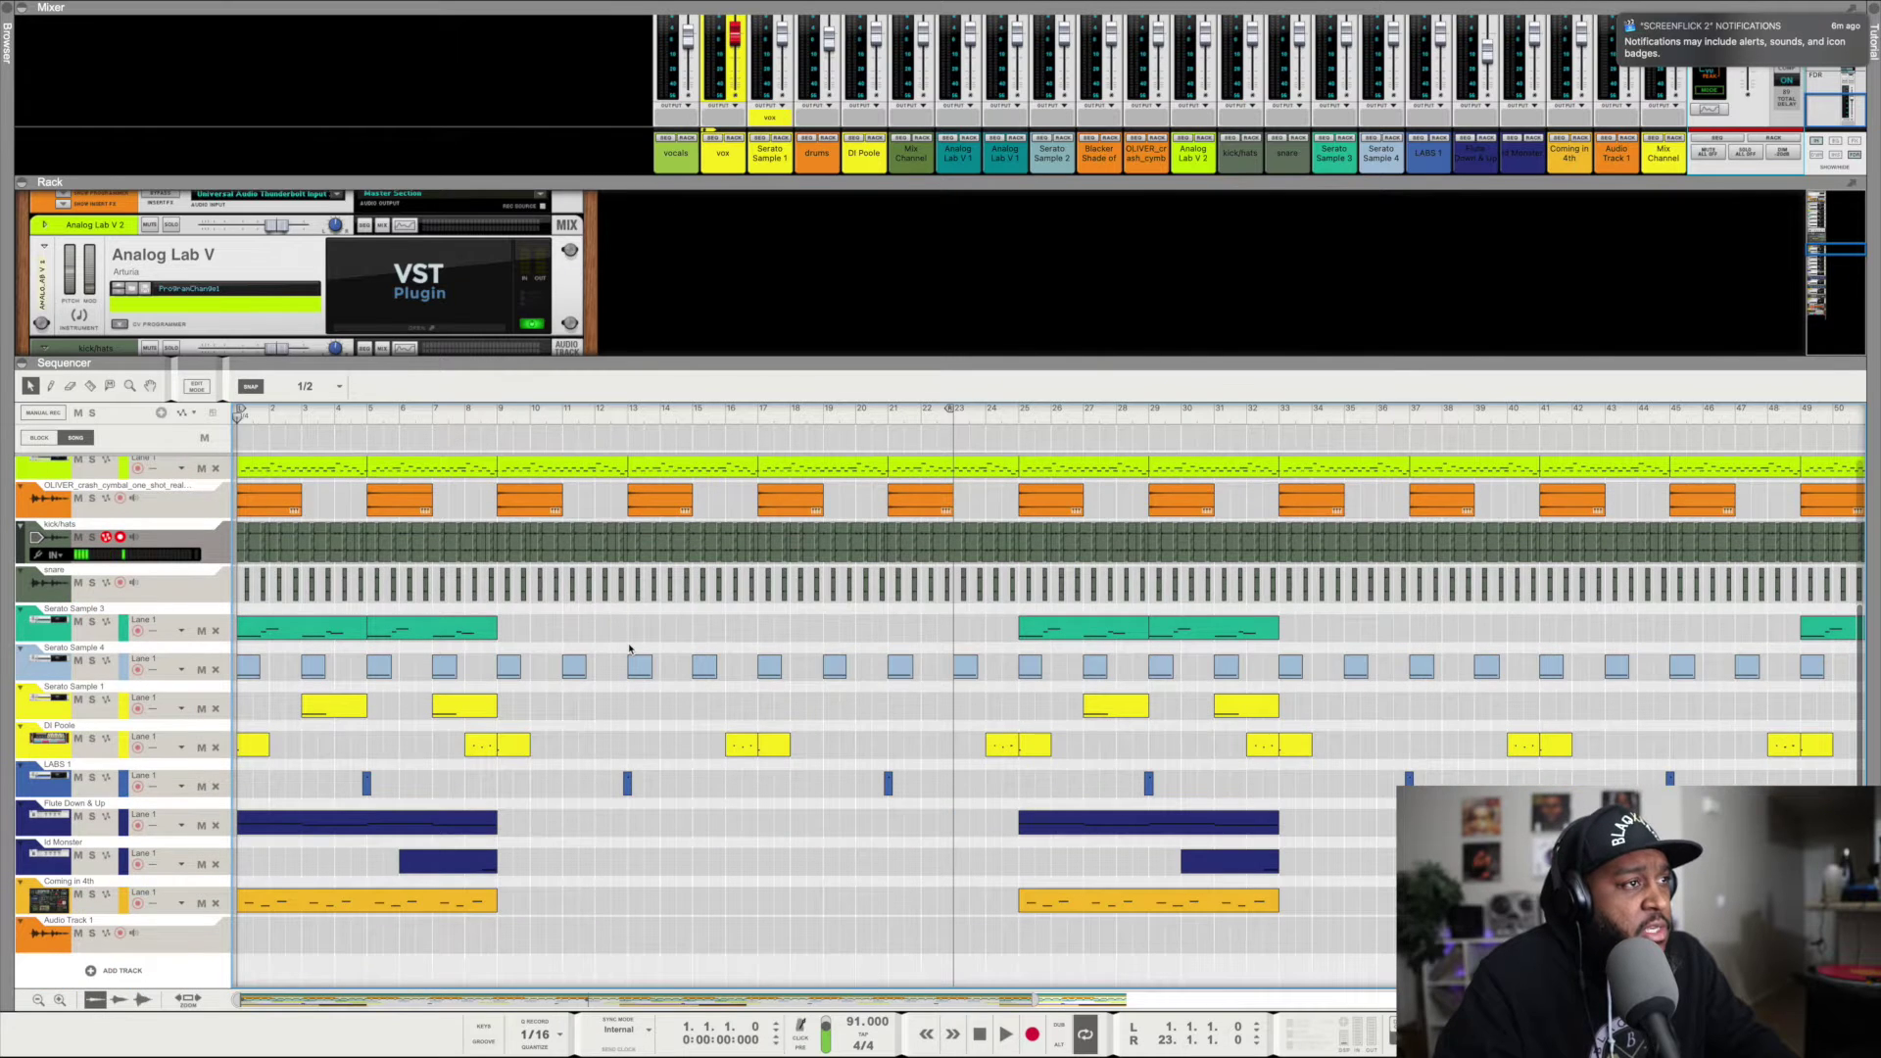
pyautogui.scroll(5, 630, 648)
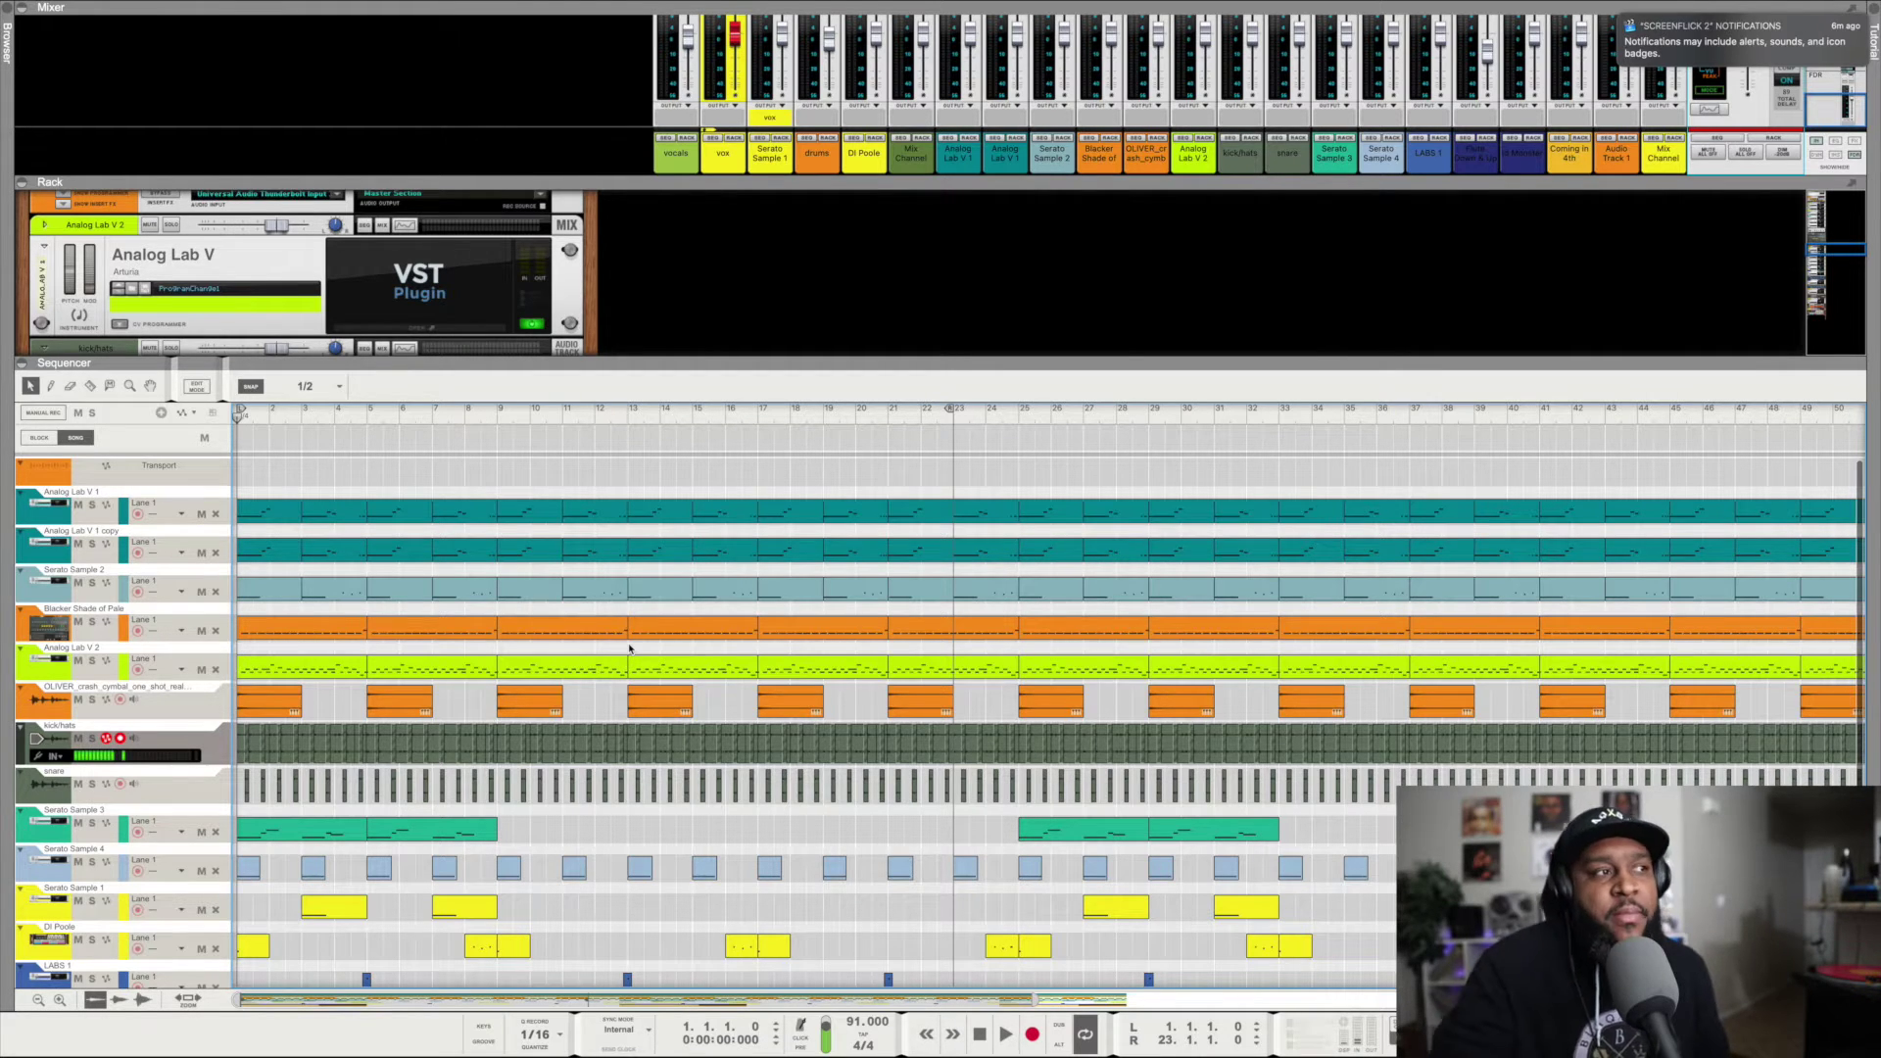
pyautogui.scroll(-5, 886, 844)
pyautogui.scroll(5, 887, 848)
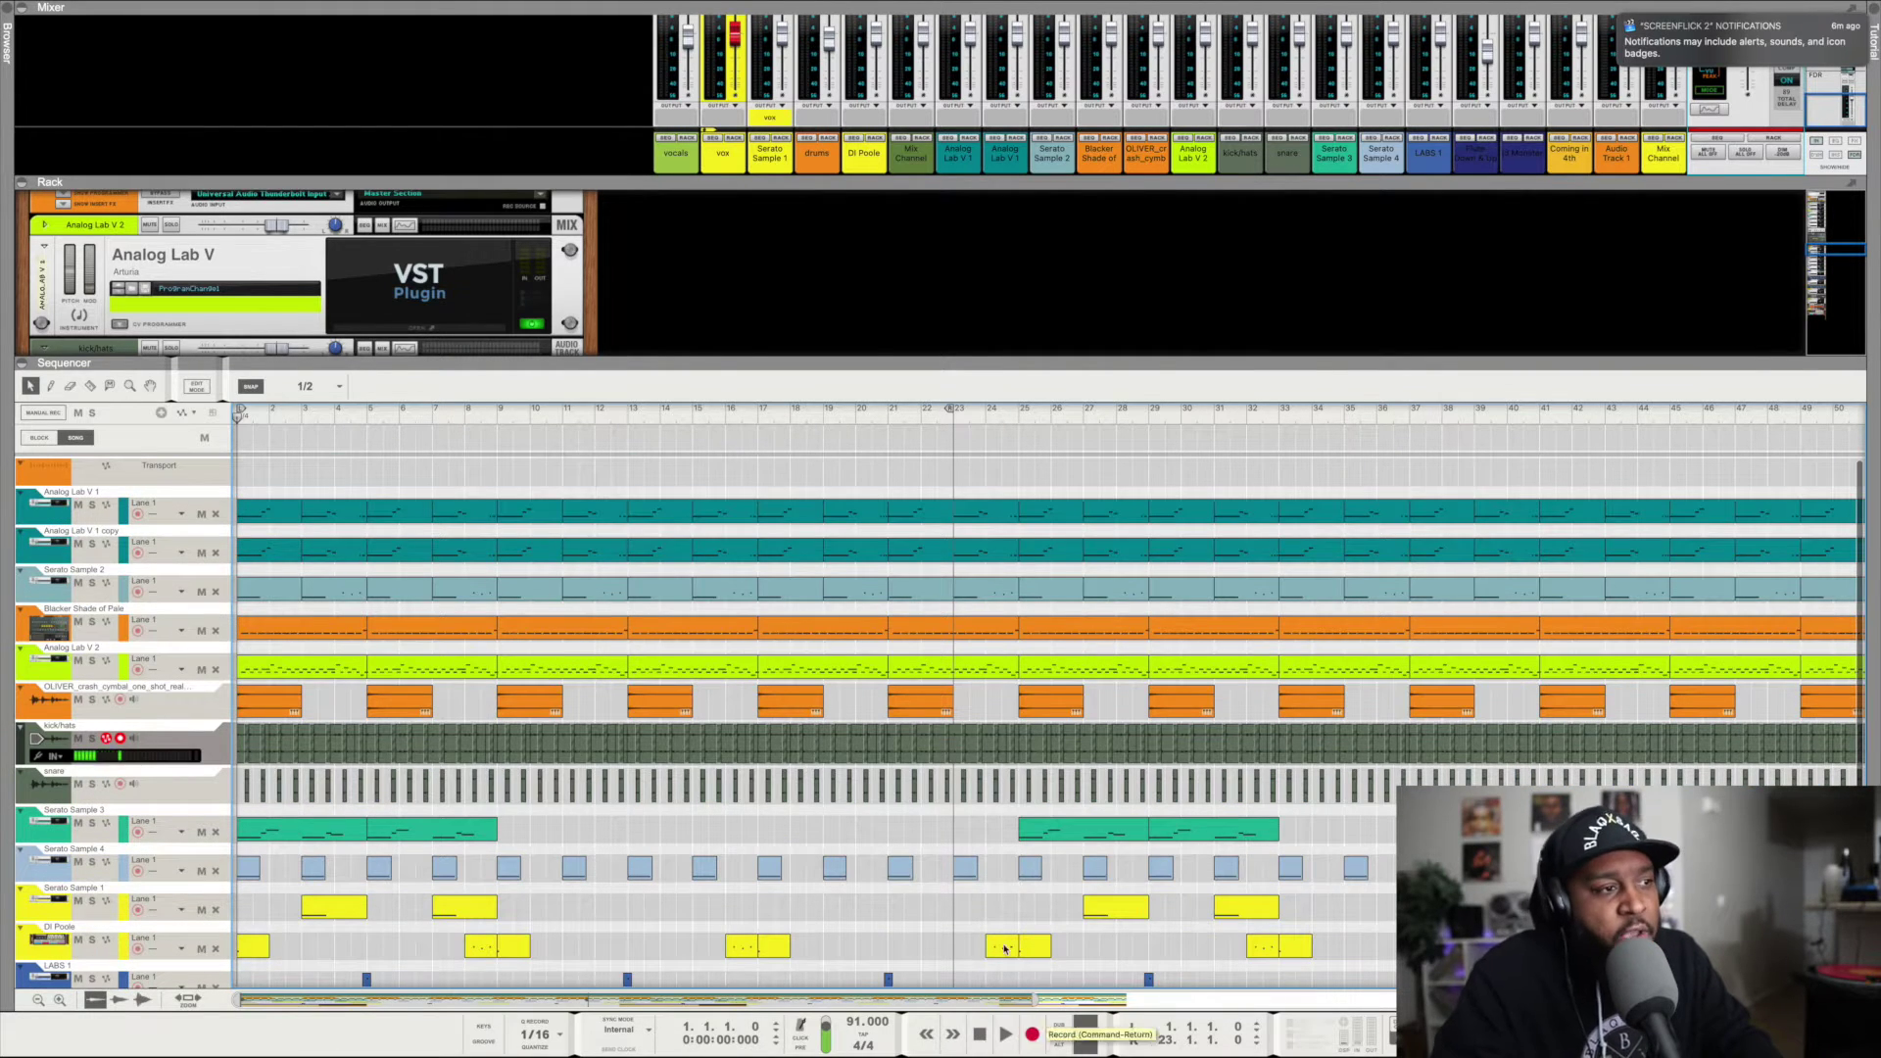
pyautogui.click(1005, 1030)
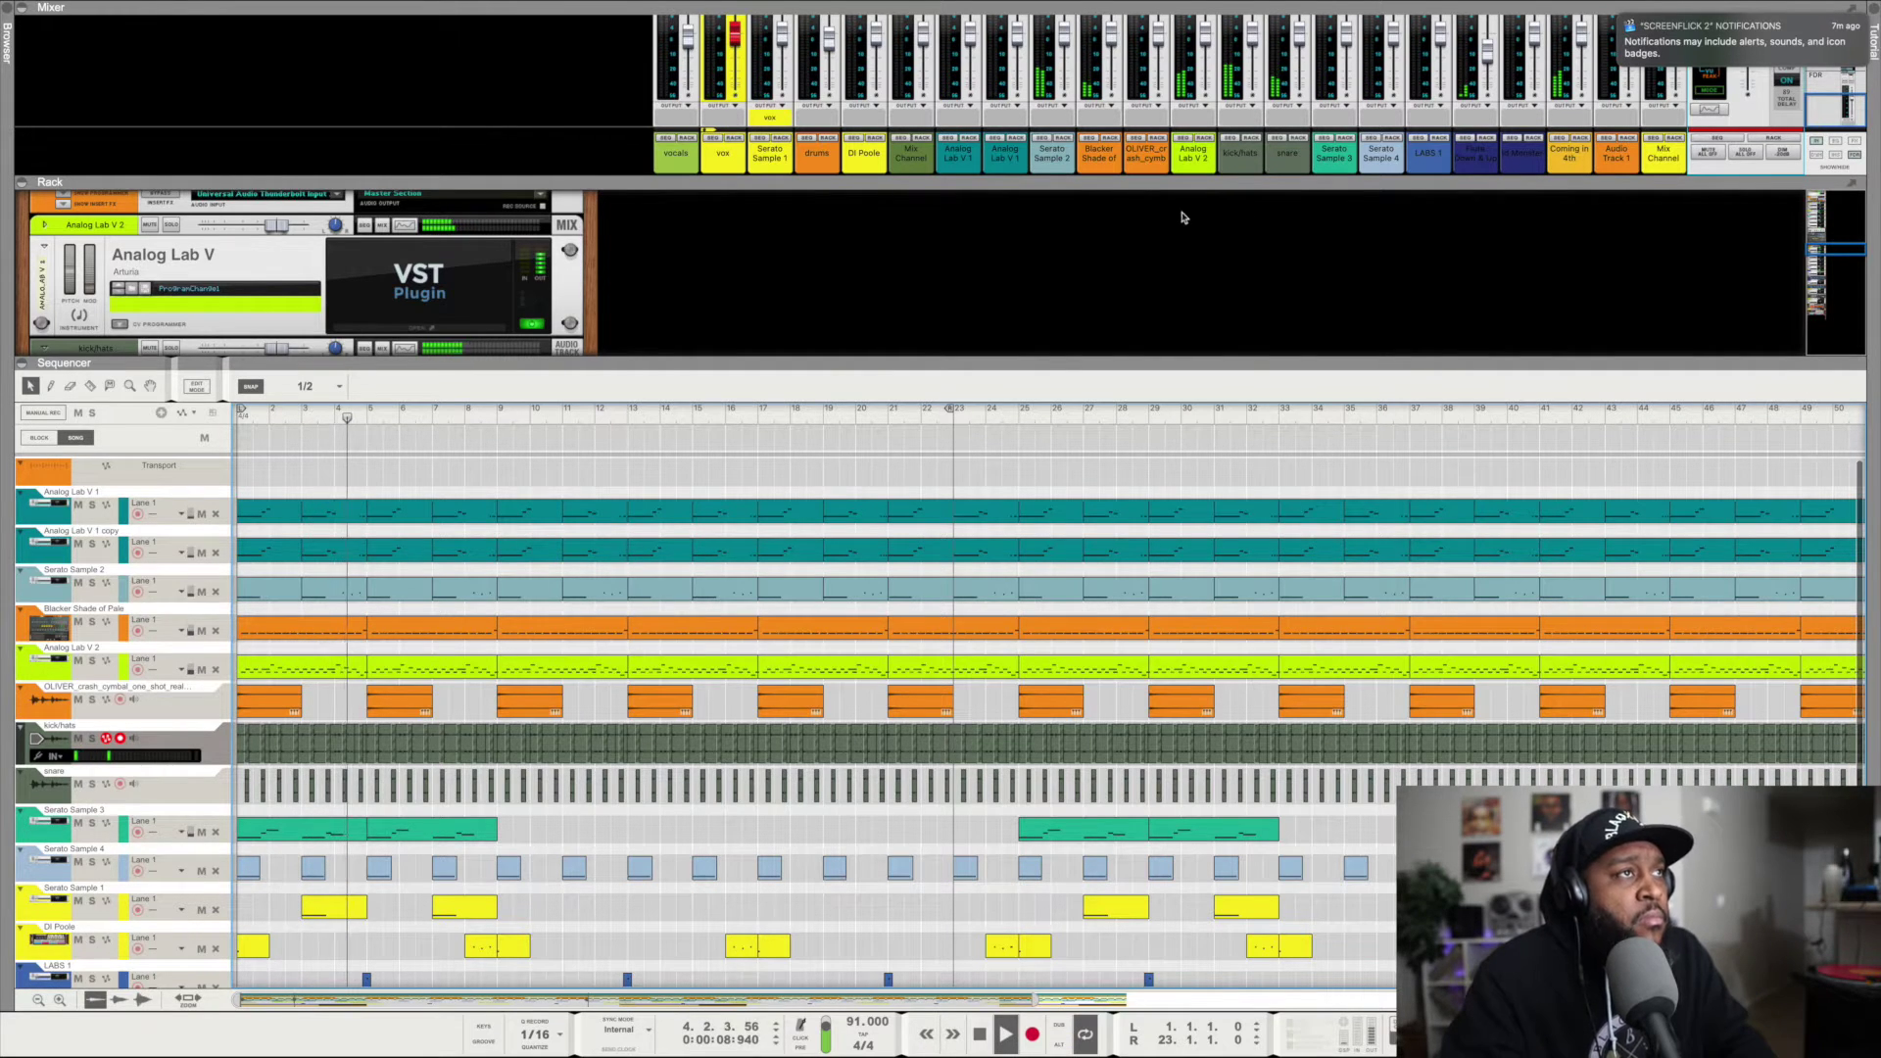
pyautogui.moveTo(1208, 179); pyautogui.dragTo(1190, 360)
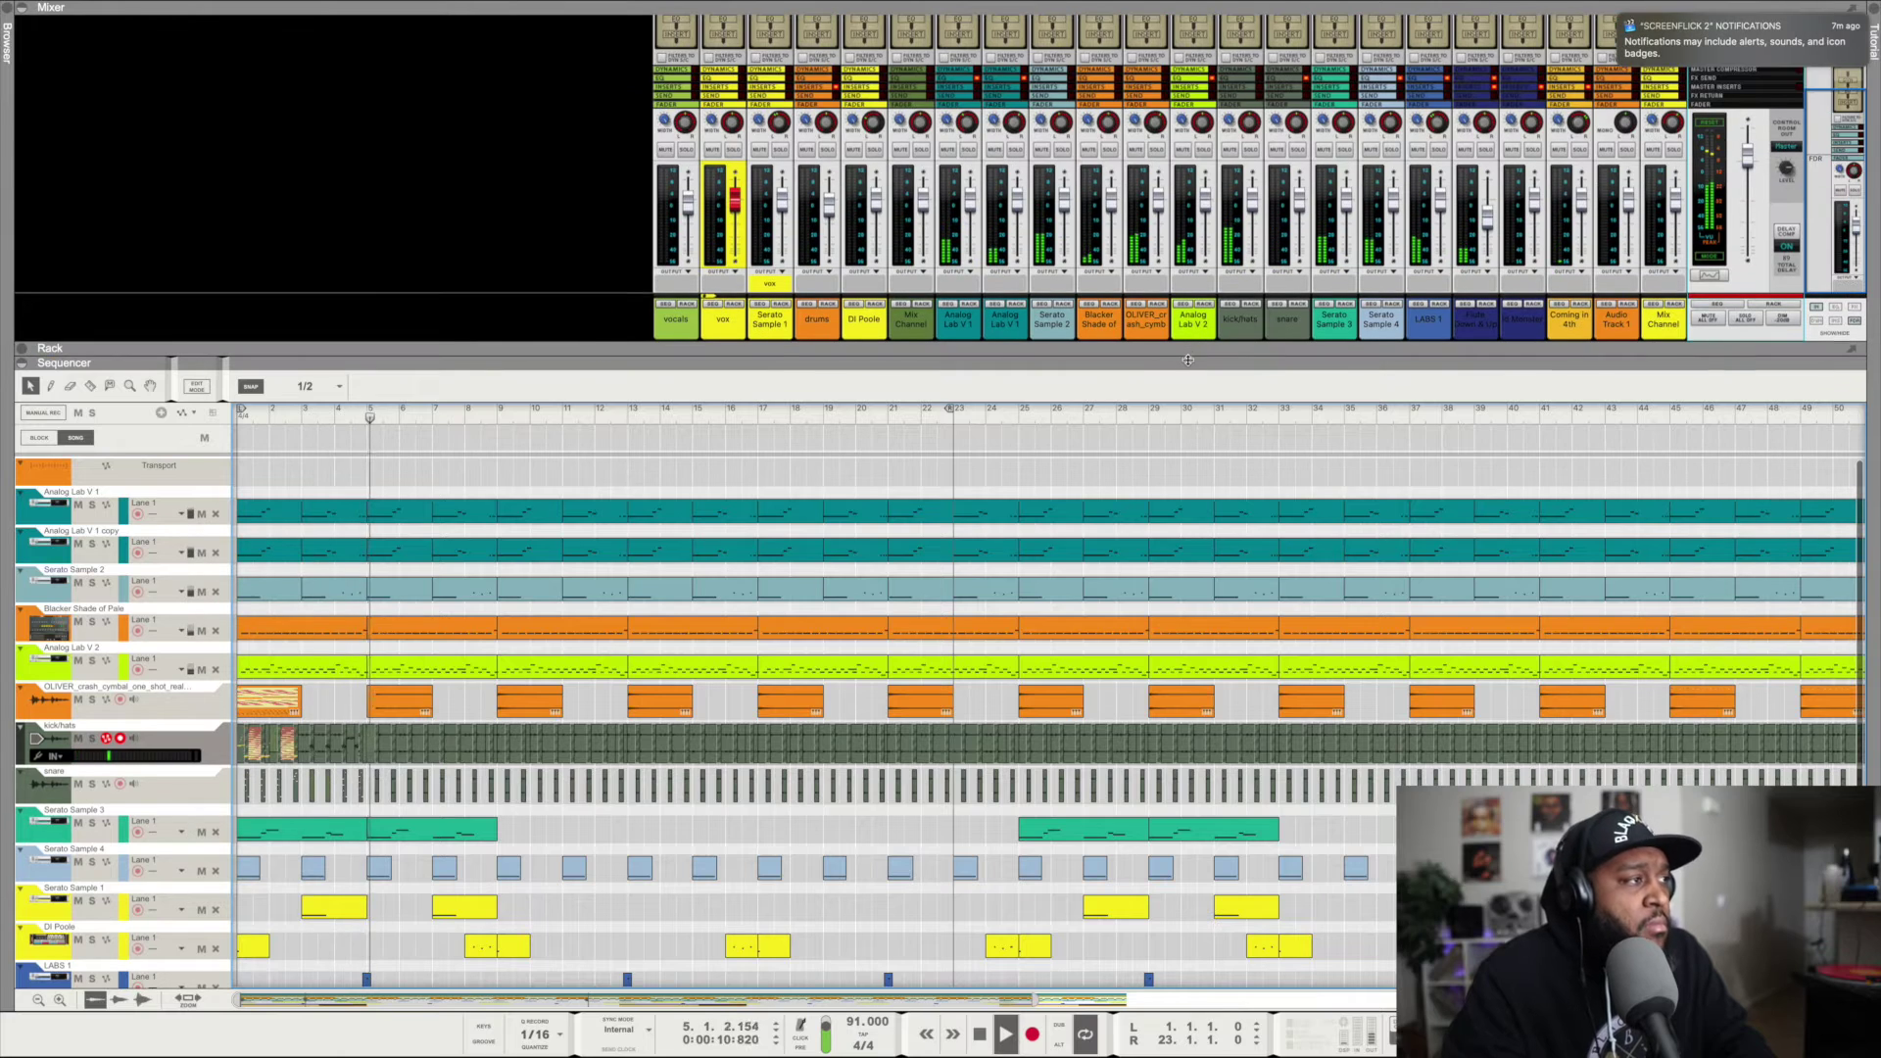
pyautogui.moveTo(1534, 375); pyautogui.dragTo(1534, 496)
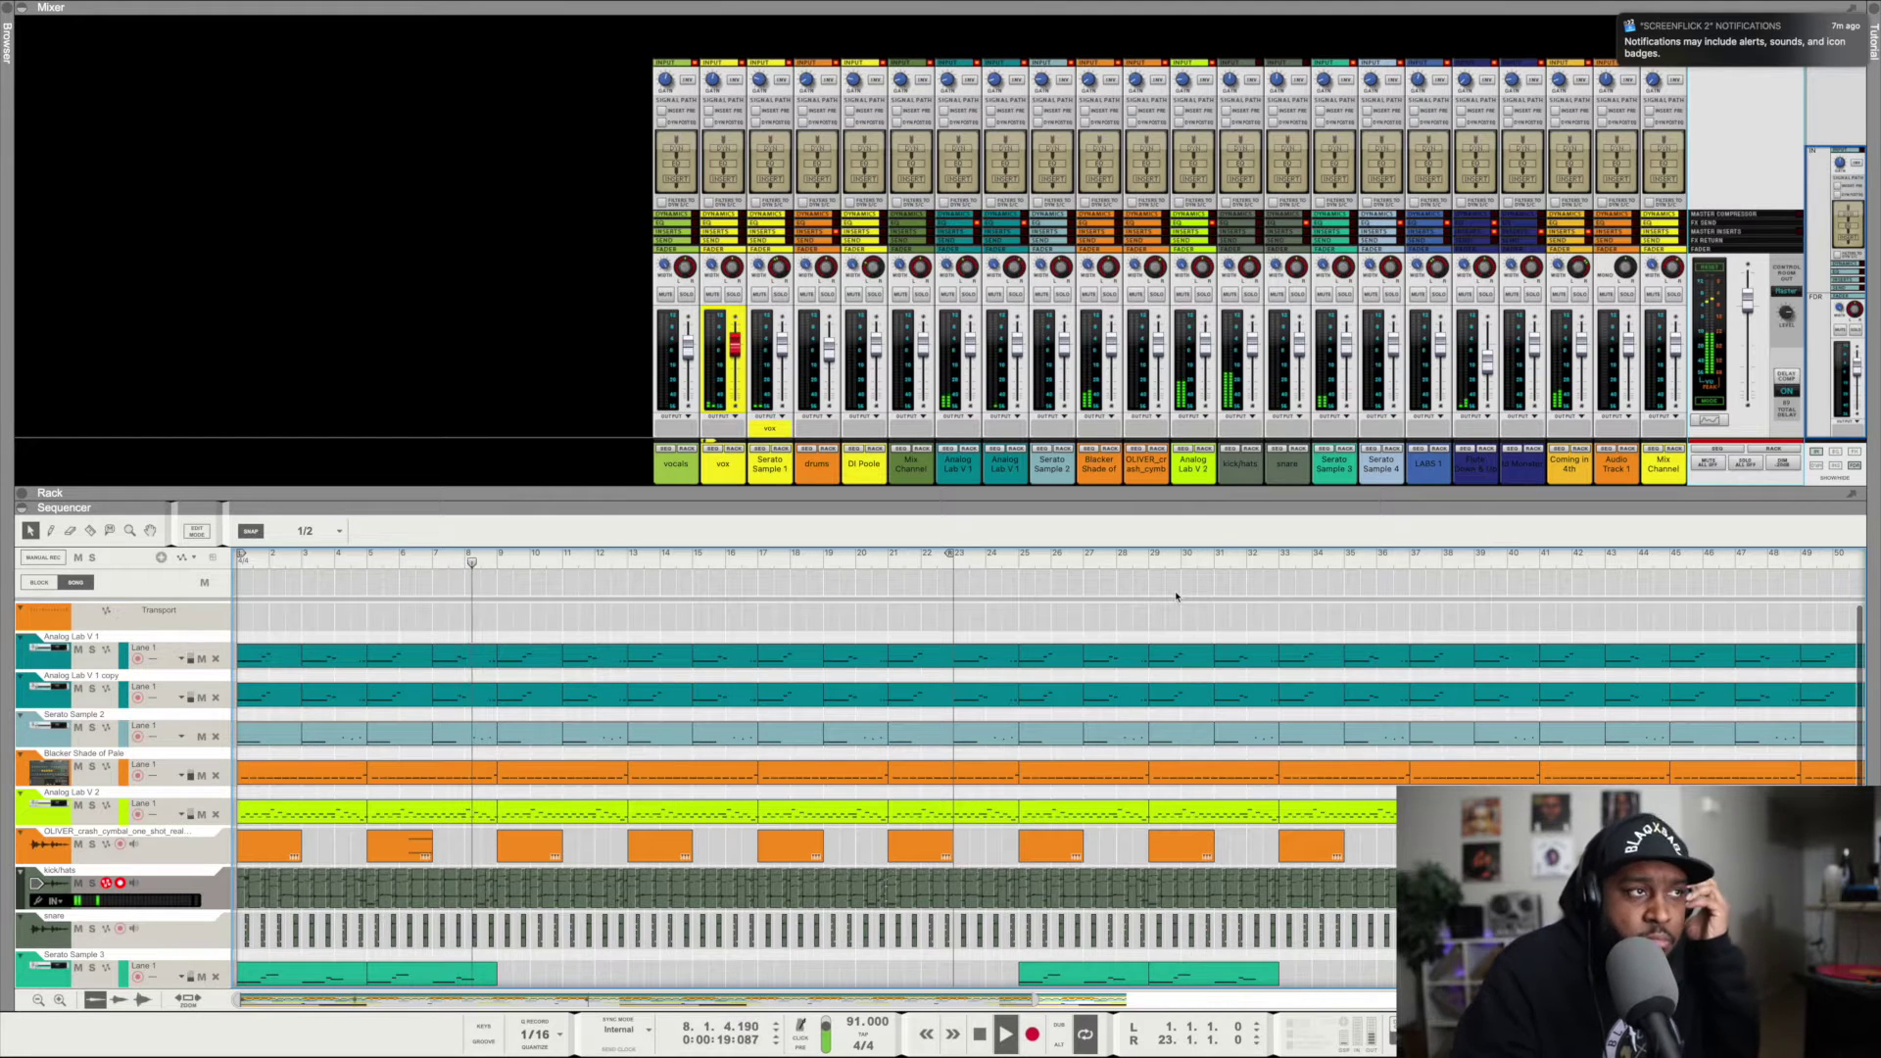
pyautogui.moveTo(1233, 513); pyautogui.dragTo(1234, 389)
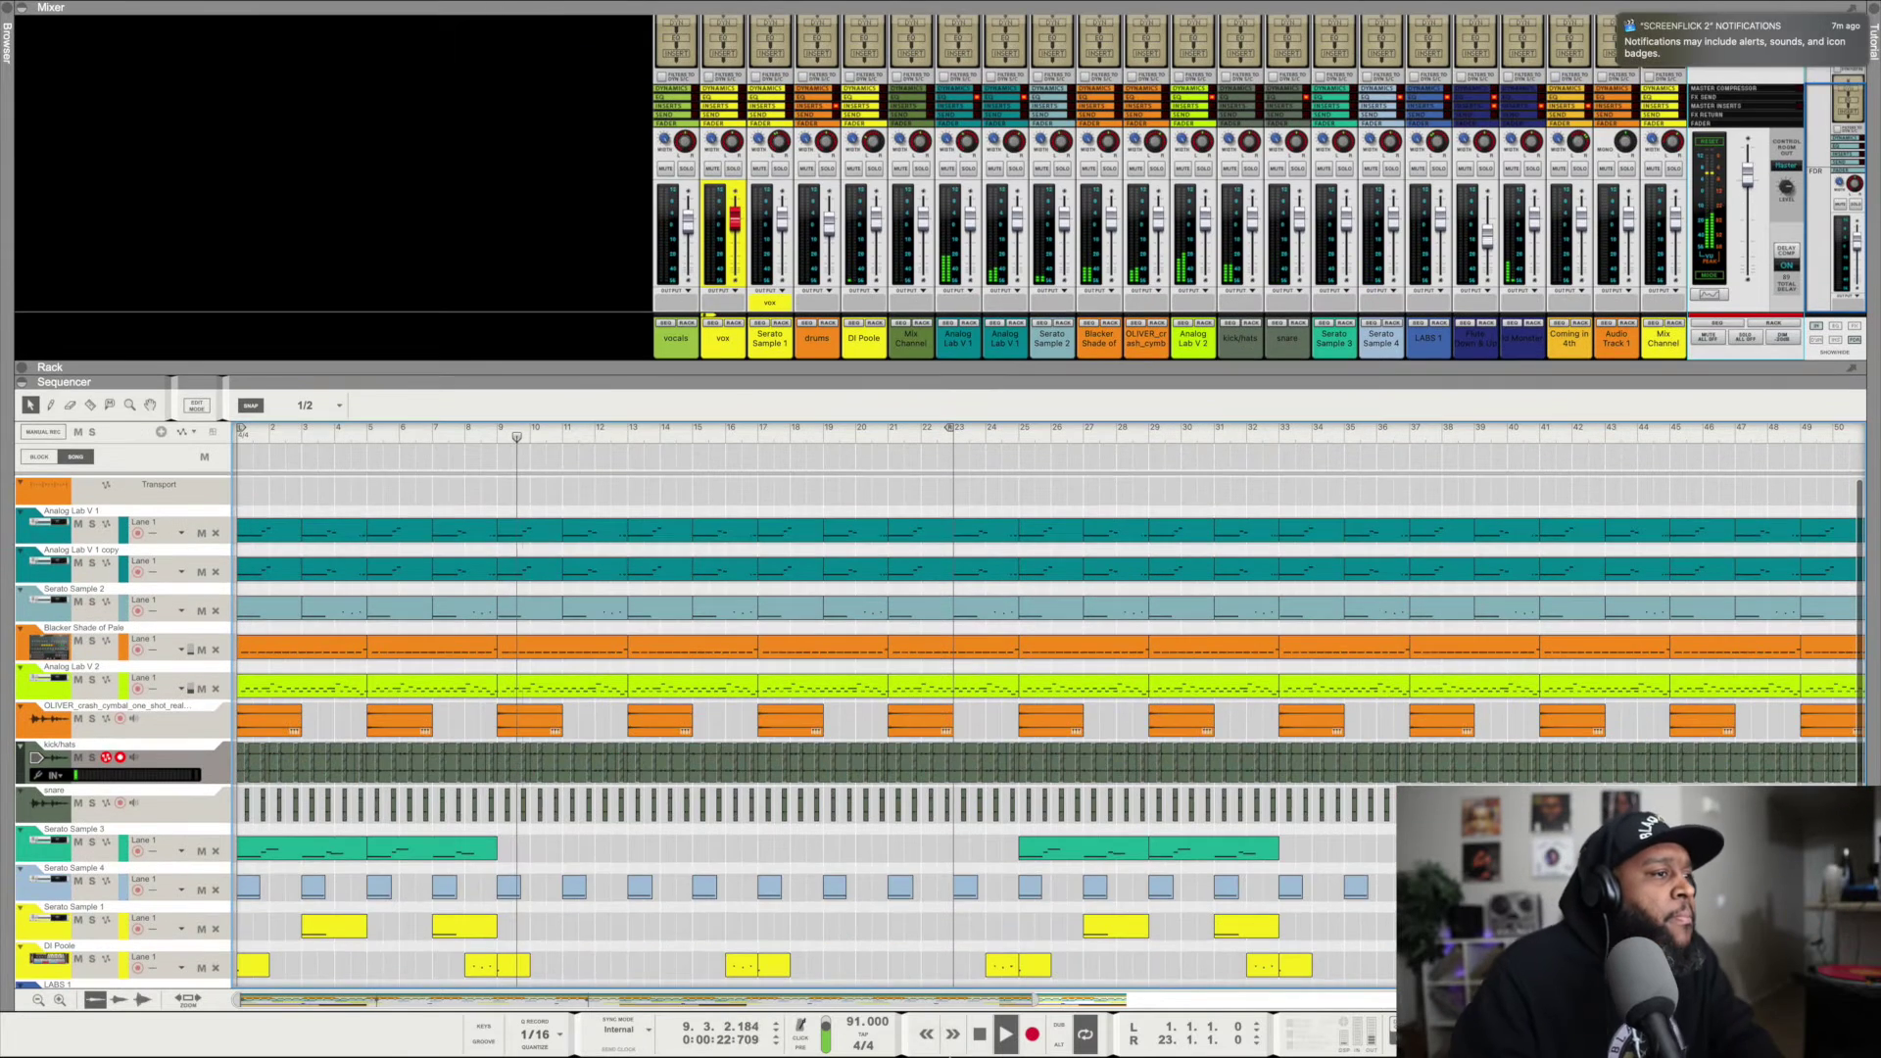
pyautogui.click(979, 1030)
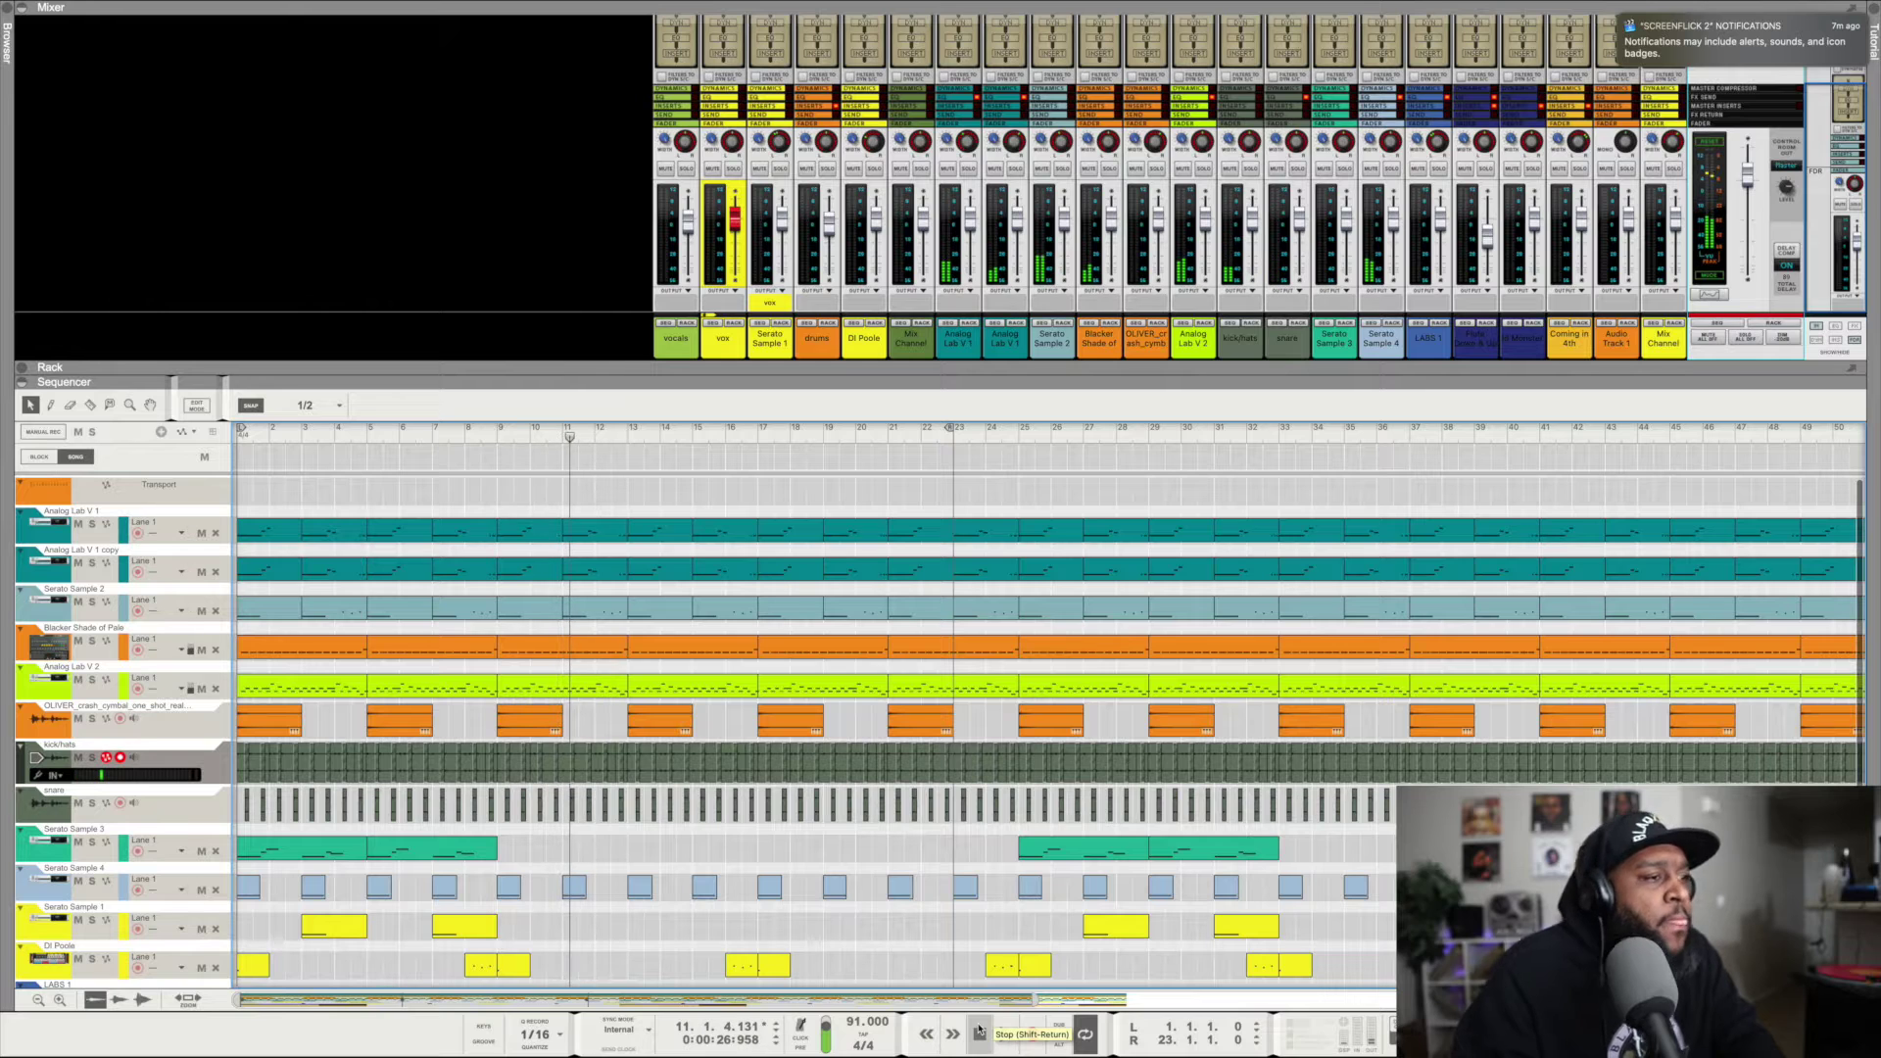
pyautogui.click(979, 1031)
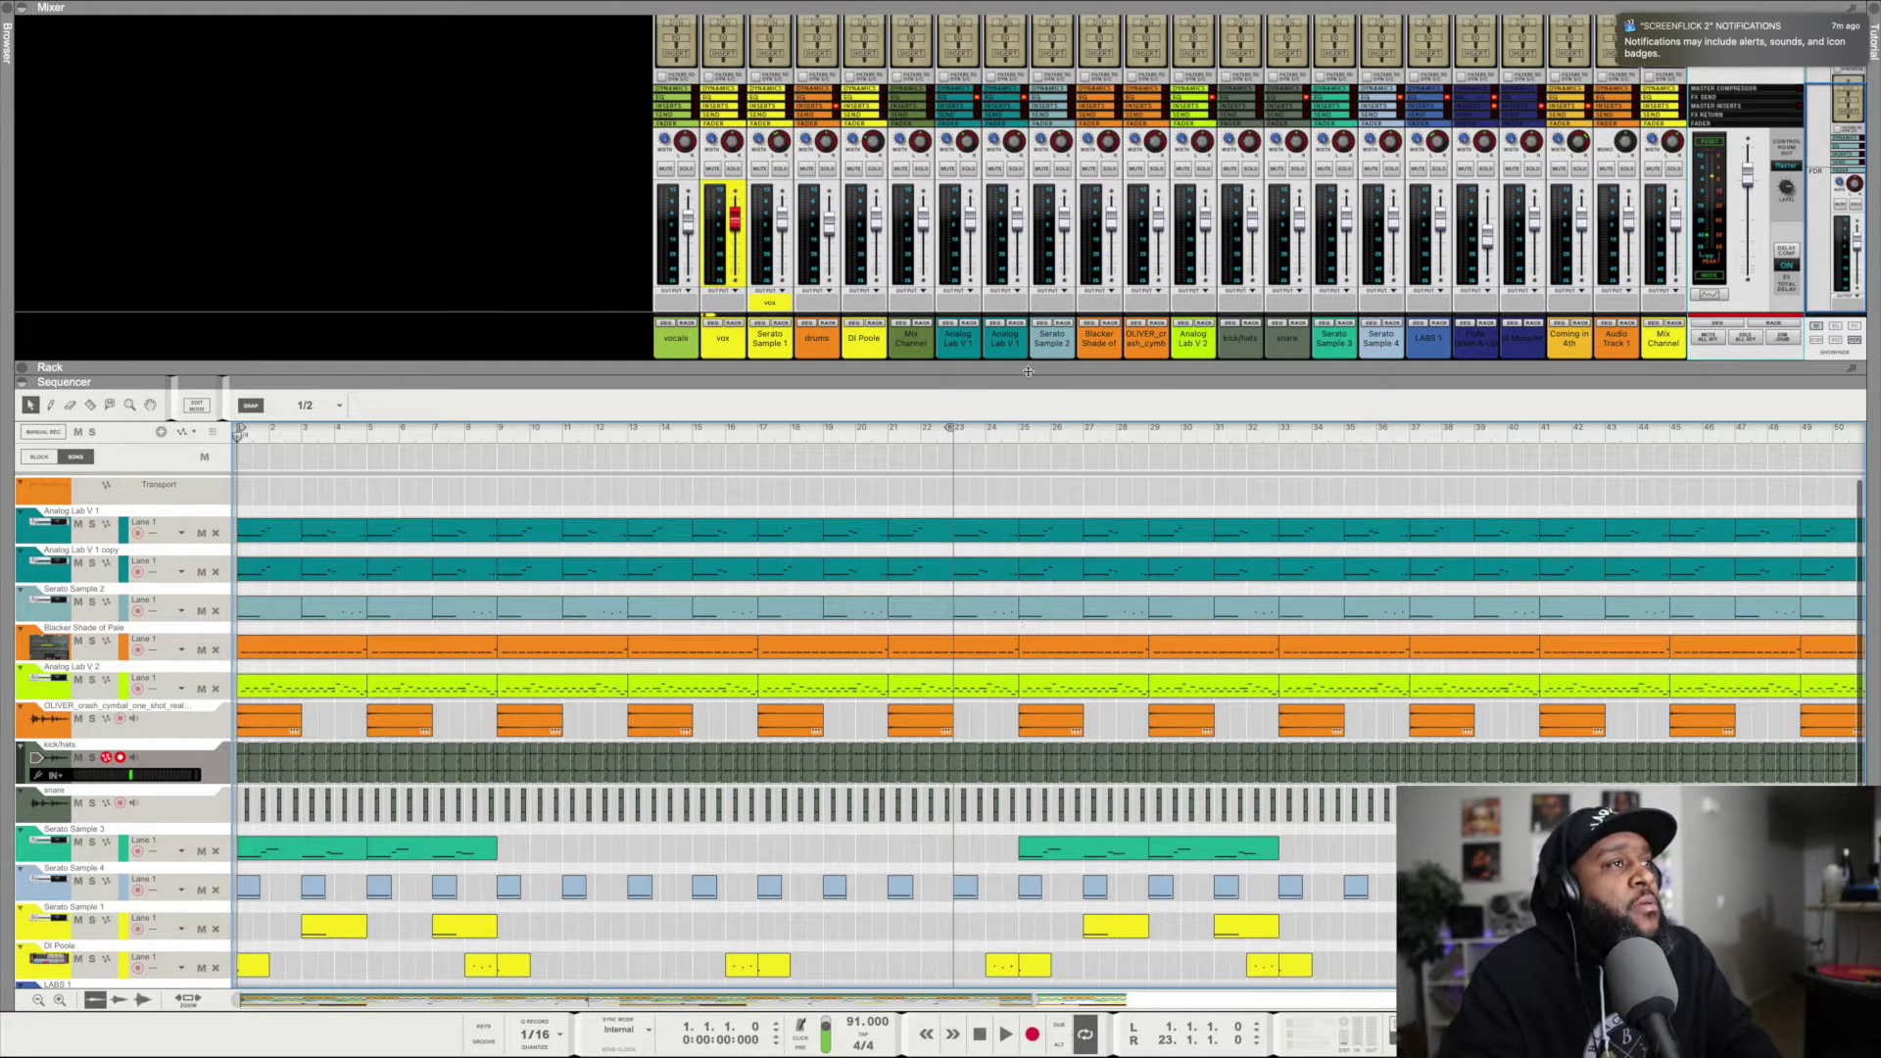
# Make room for the rack between the mixer and sequencer, and play the Analog Lab V 1 track soloed and selected.
pyautogui.moveTo(1055, 385); pyautogui.dragTo(1055, 457)
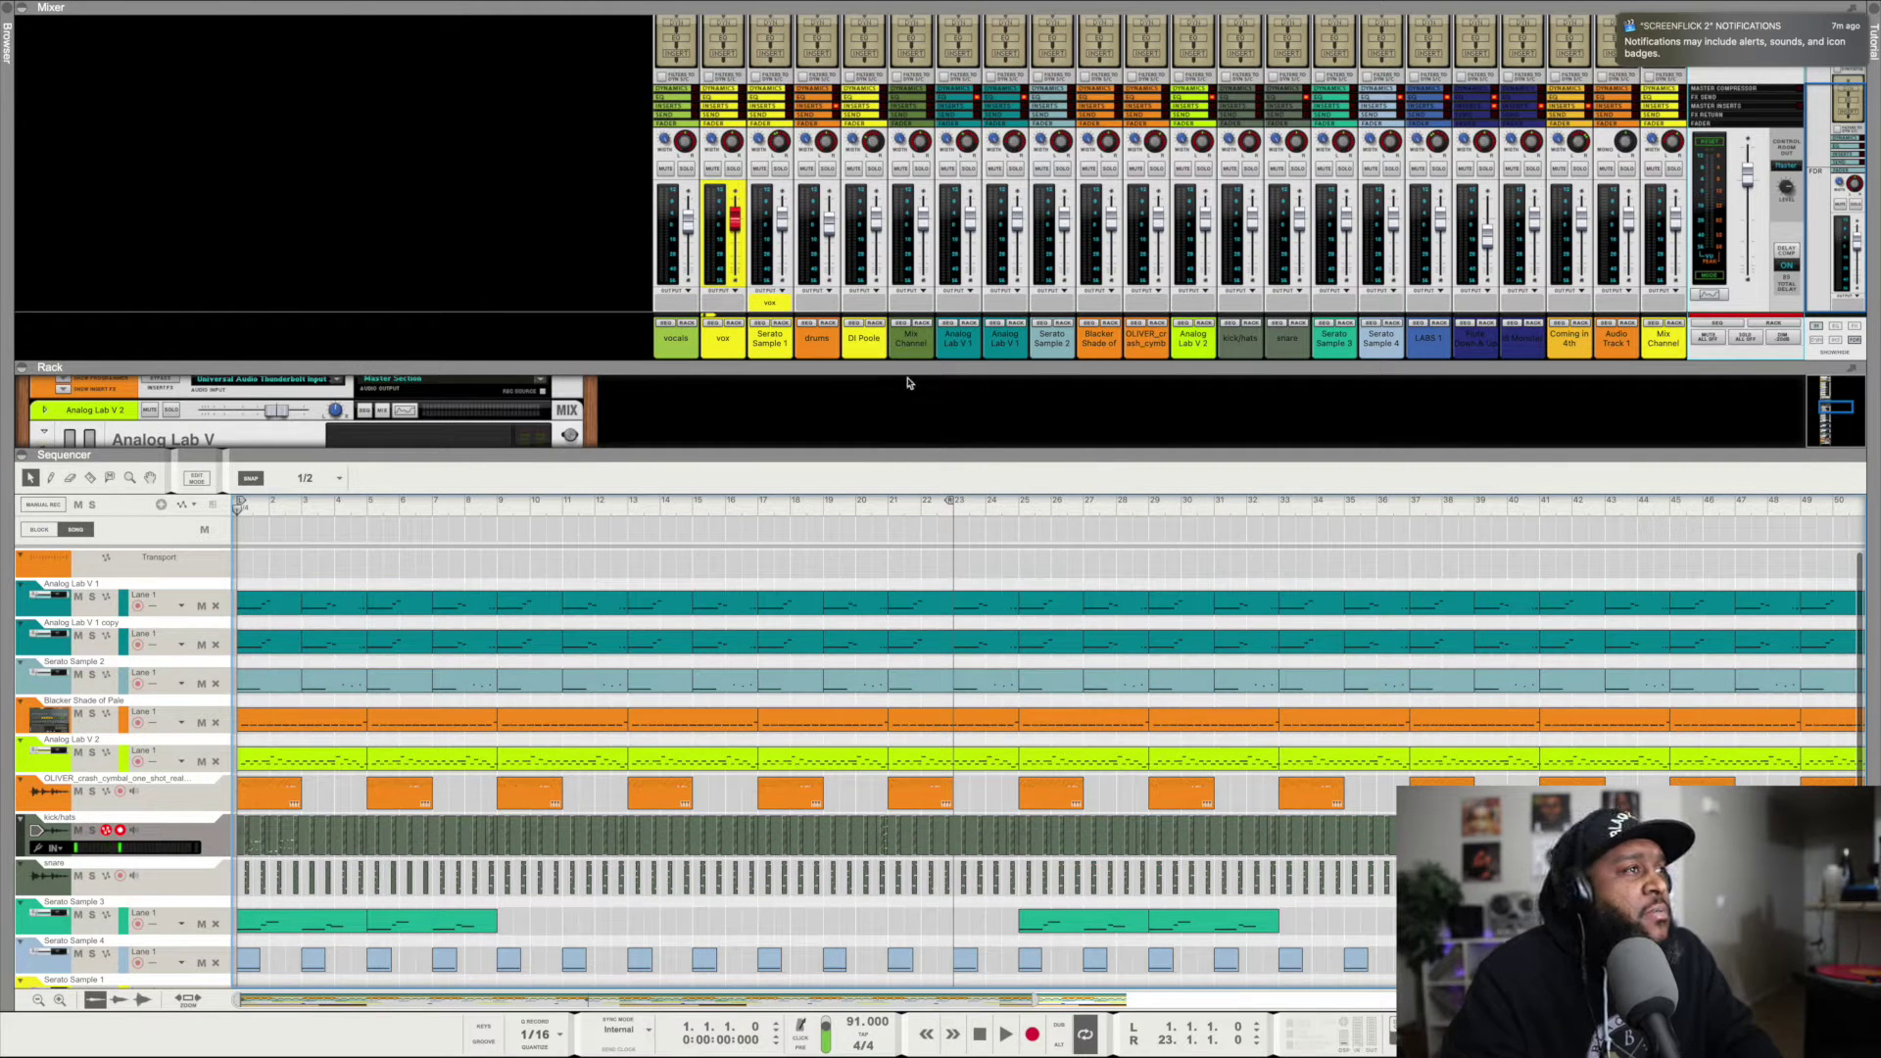
pyautogui.moveTo(932, 367); pyautogui.dragTo(932, 268)
pyautogui.click(94, 598)
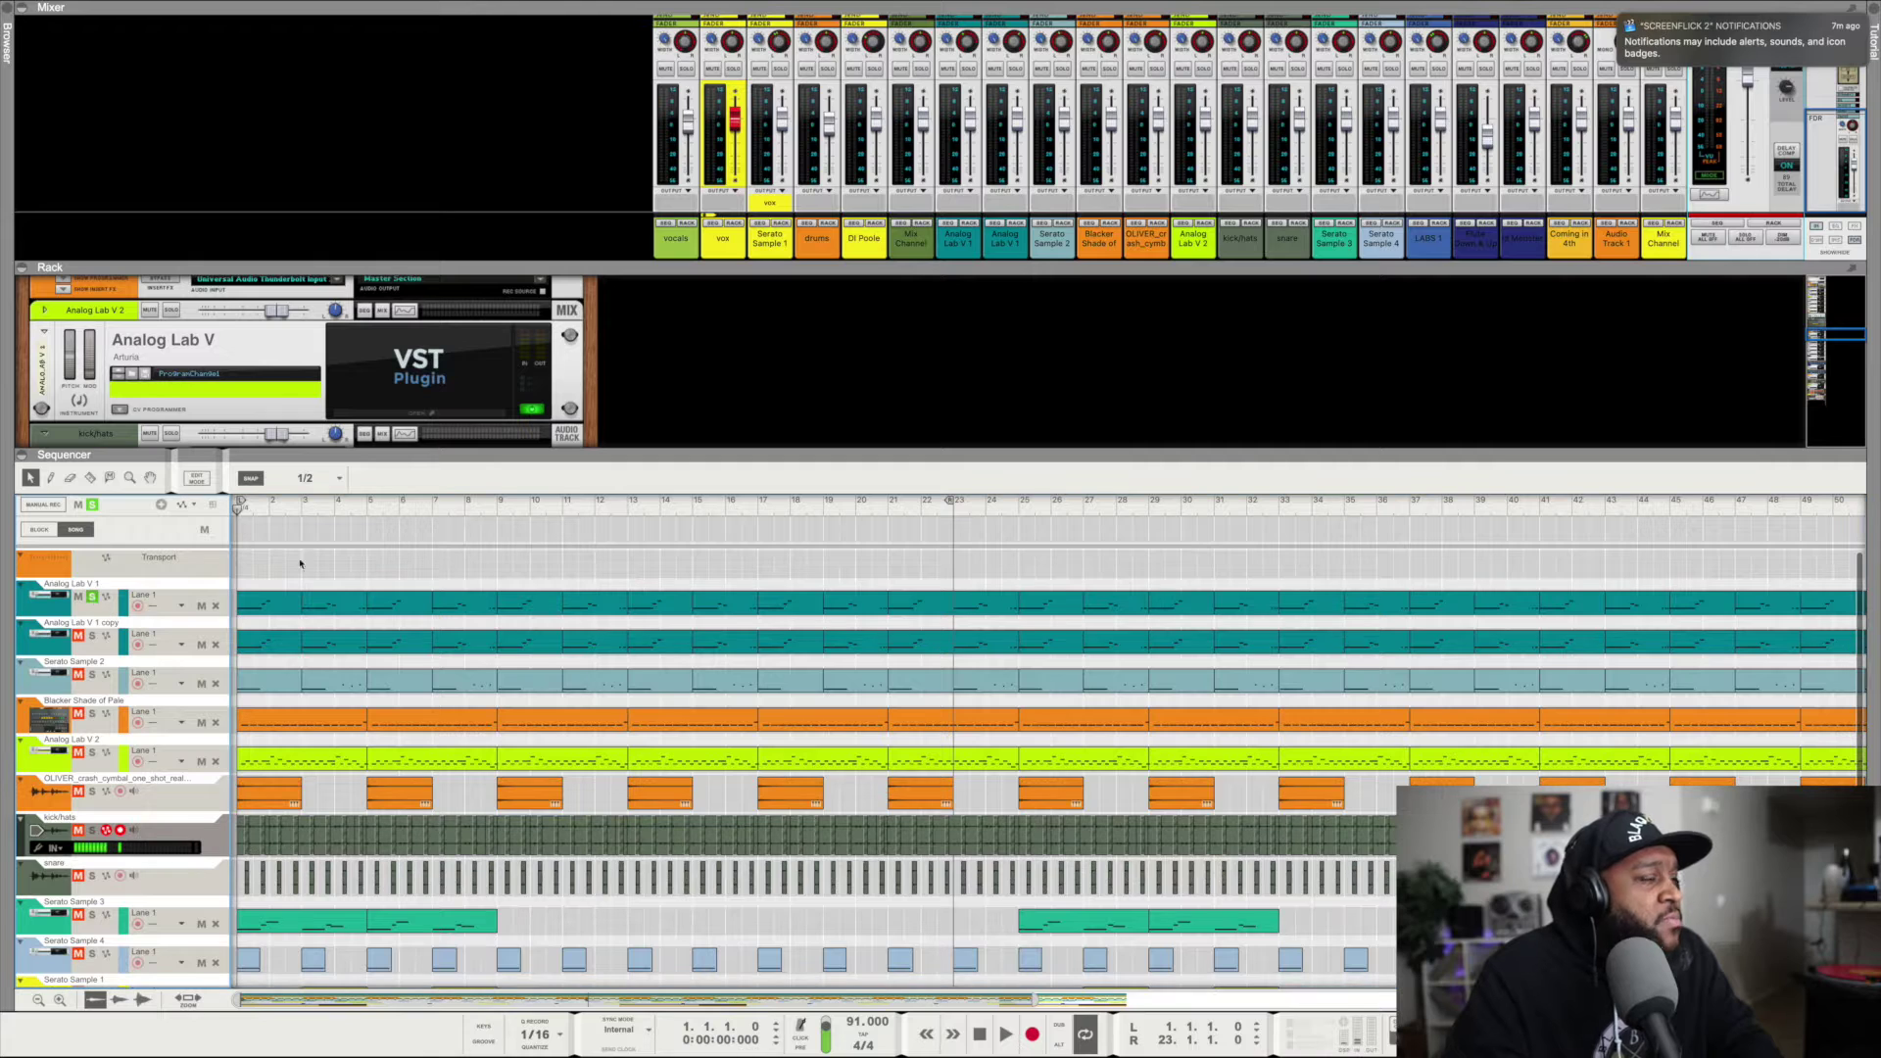
pyautogui.click(1006, 1034)
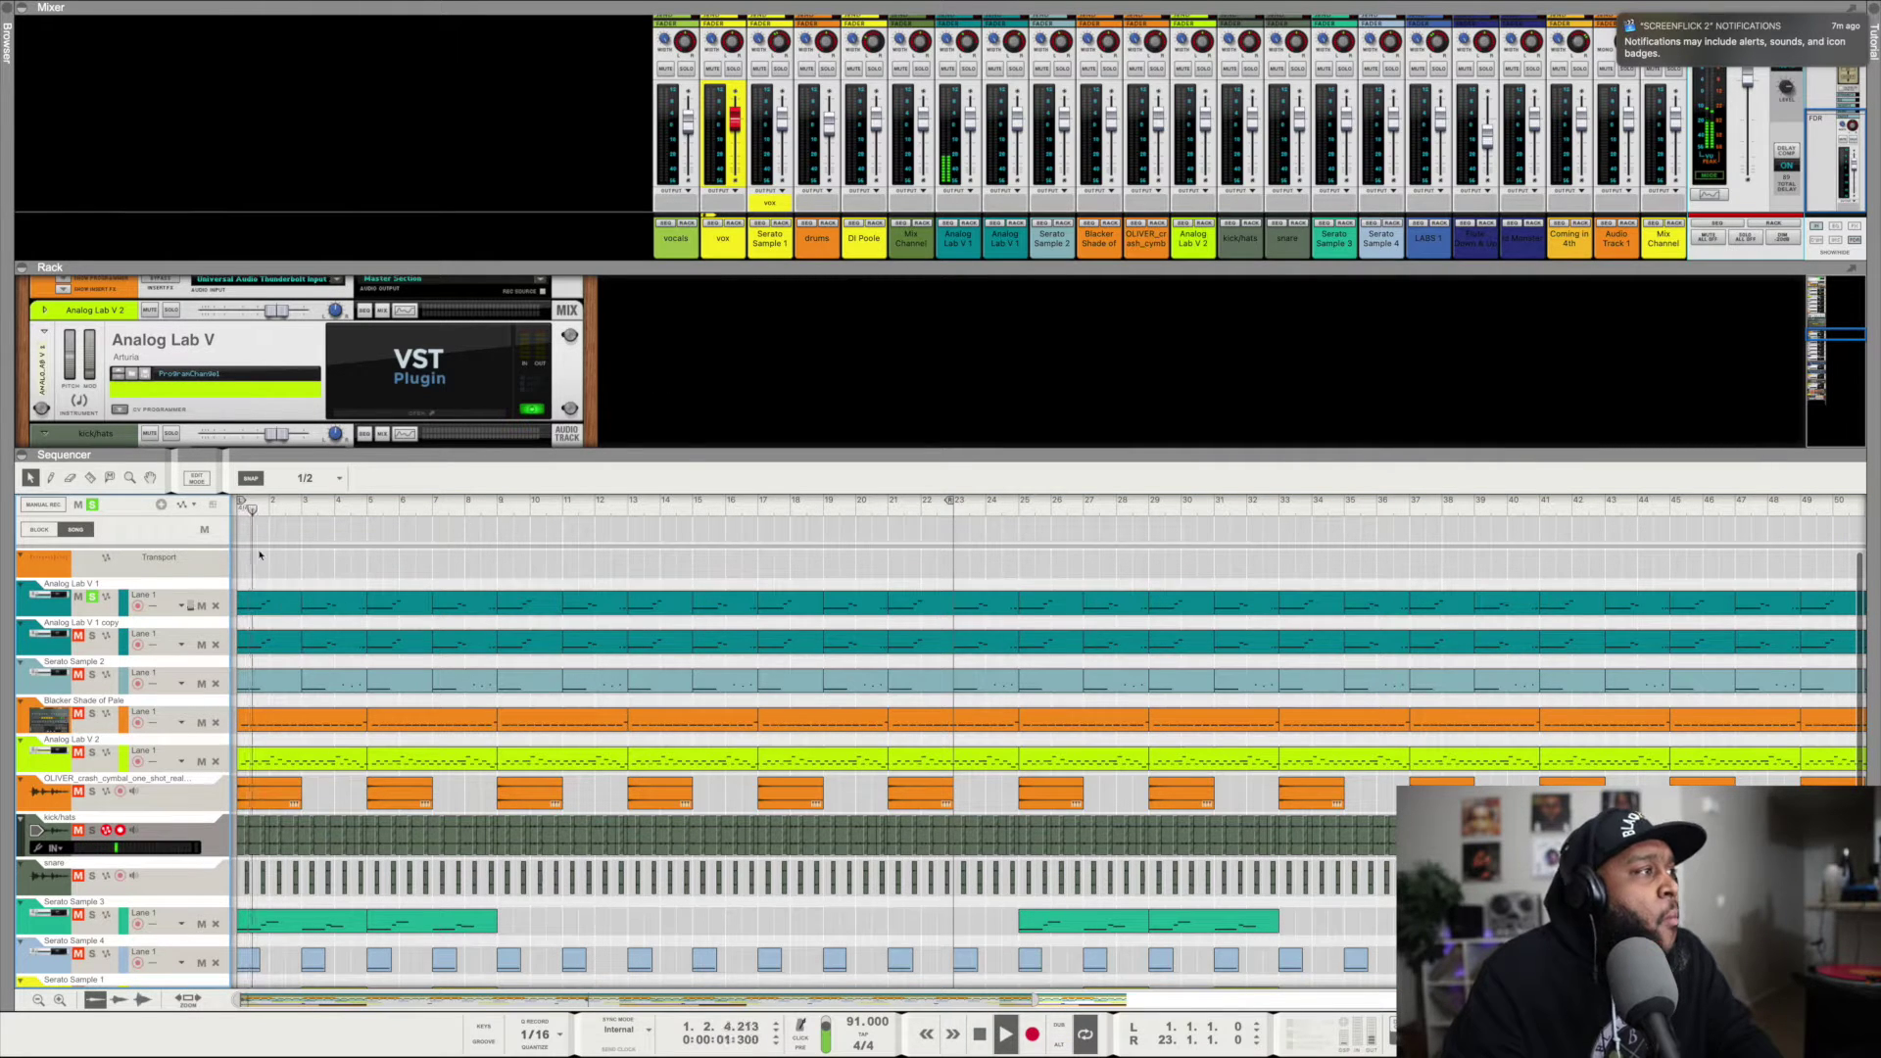
pyautogui.click(169, 601)
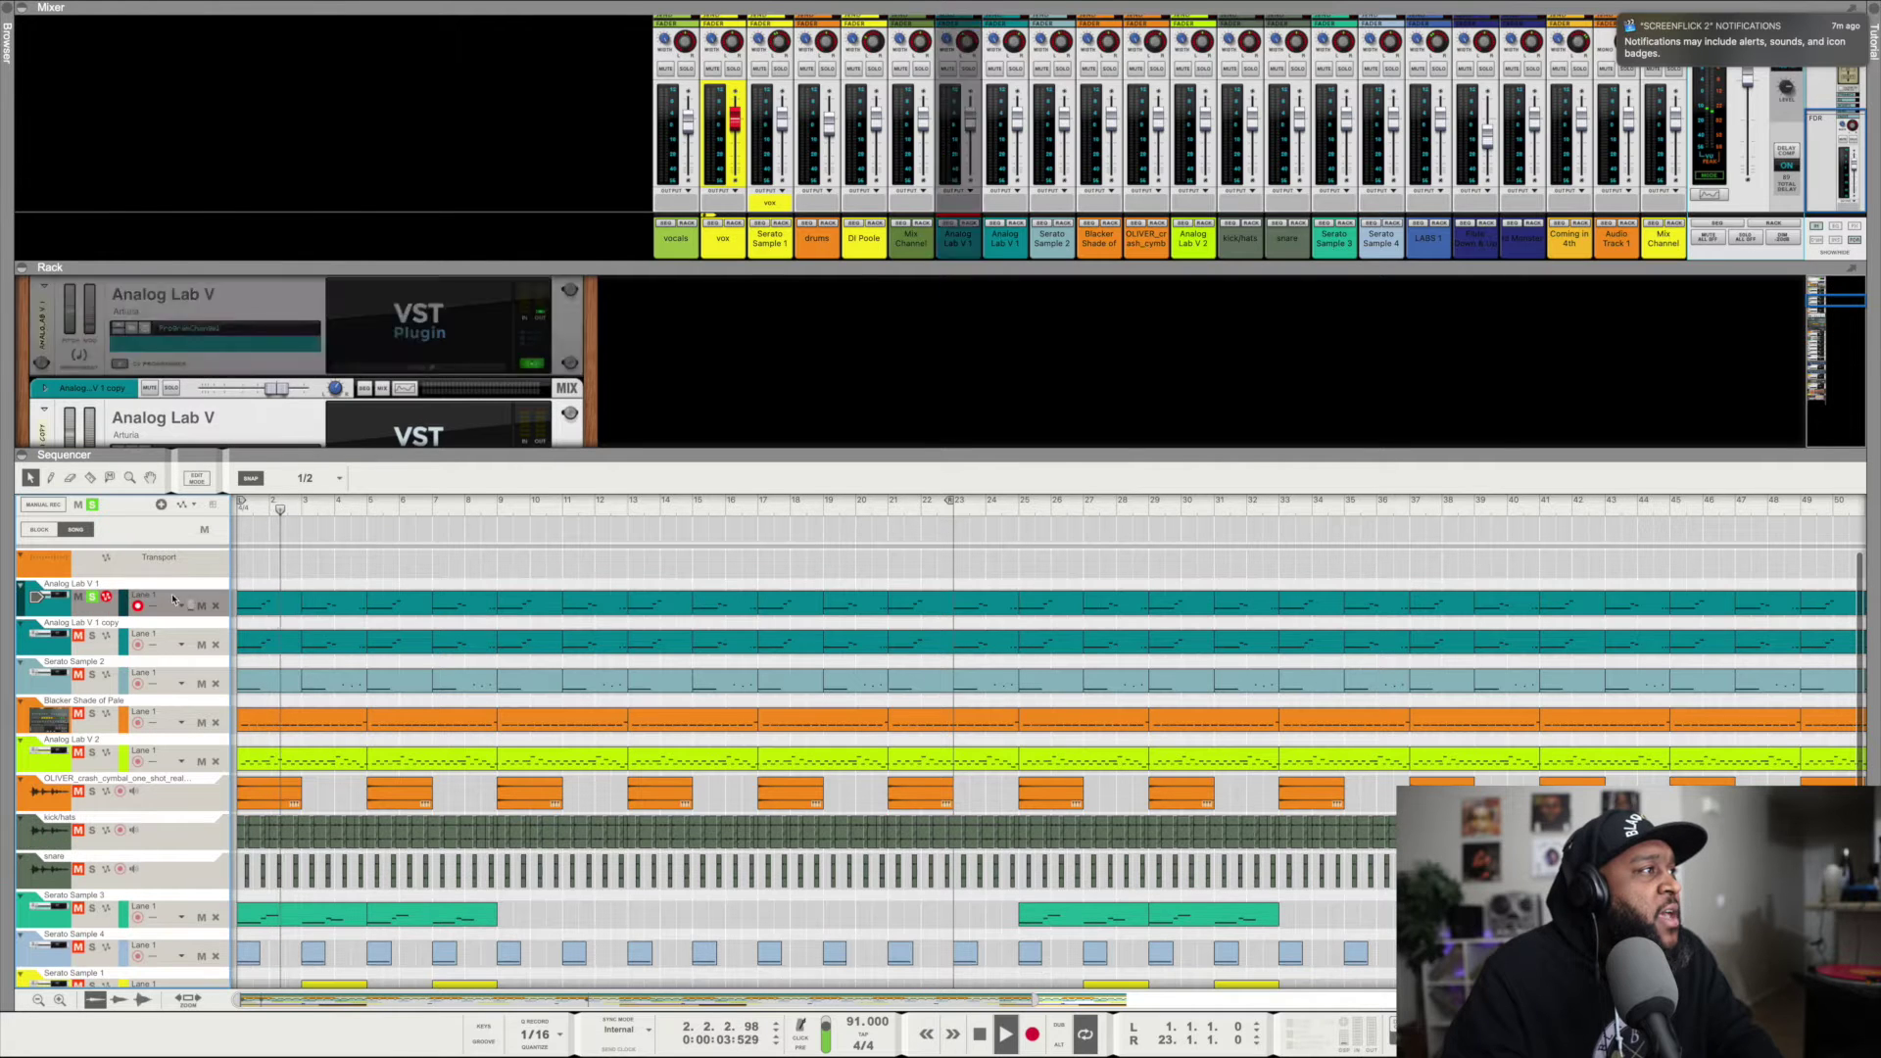
# View the home page of the Analog Lab V 1 instrument during playback, and return the song to the start.
pyautogui.click(437, 369)
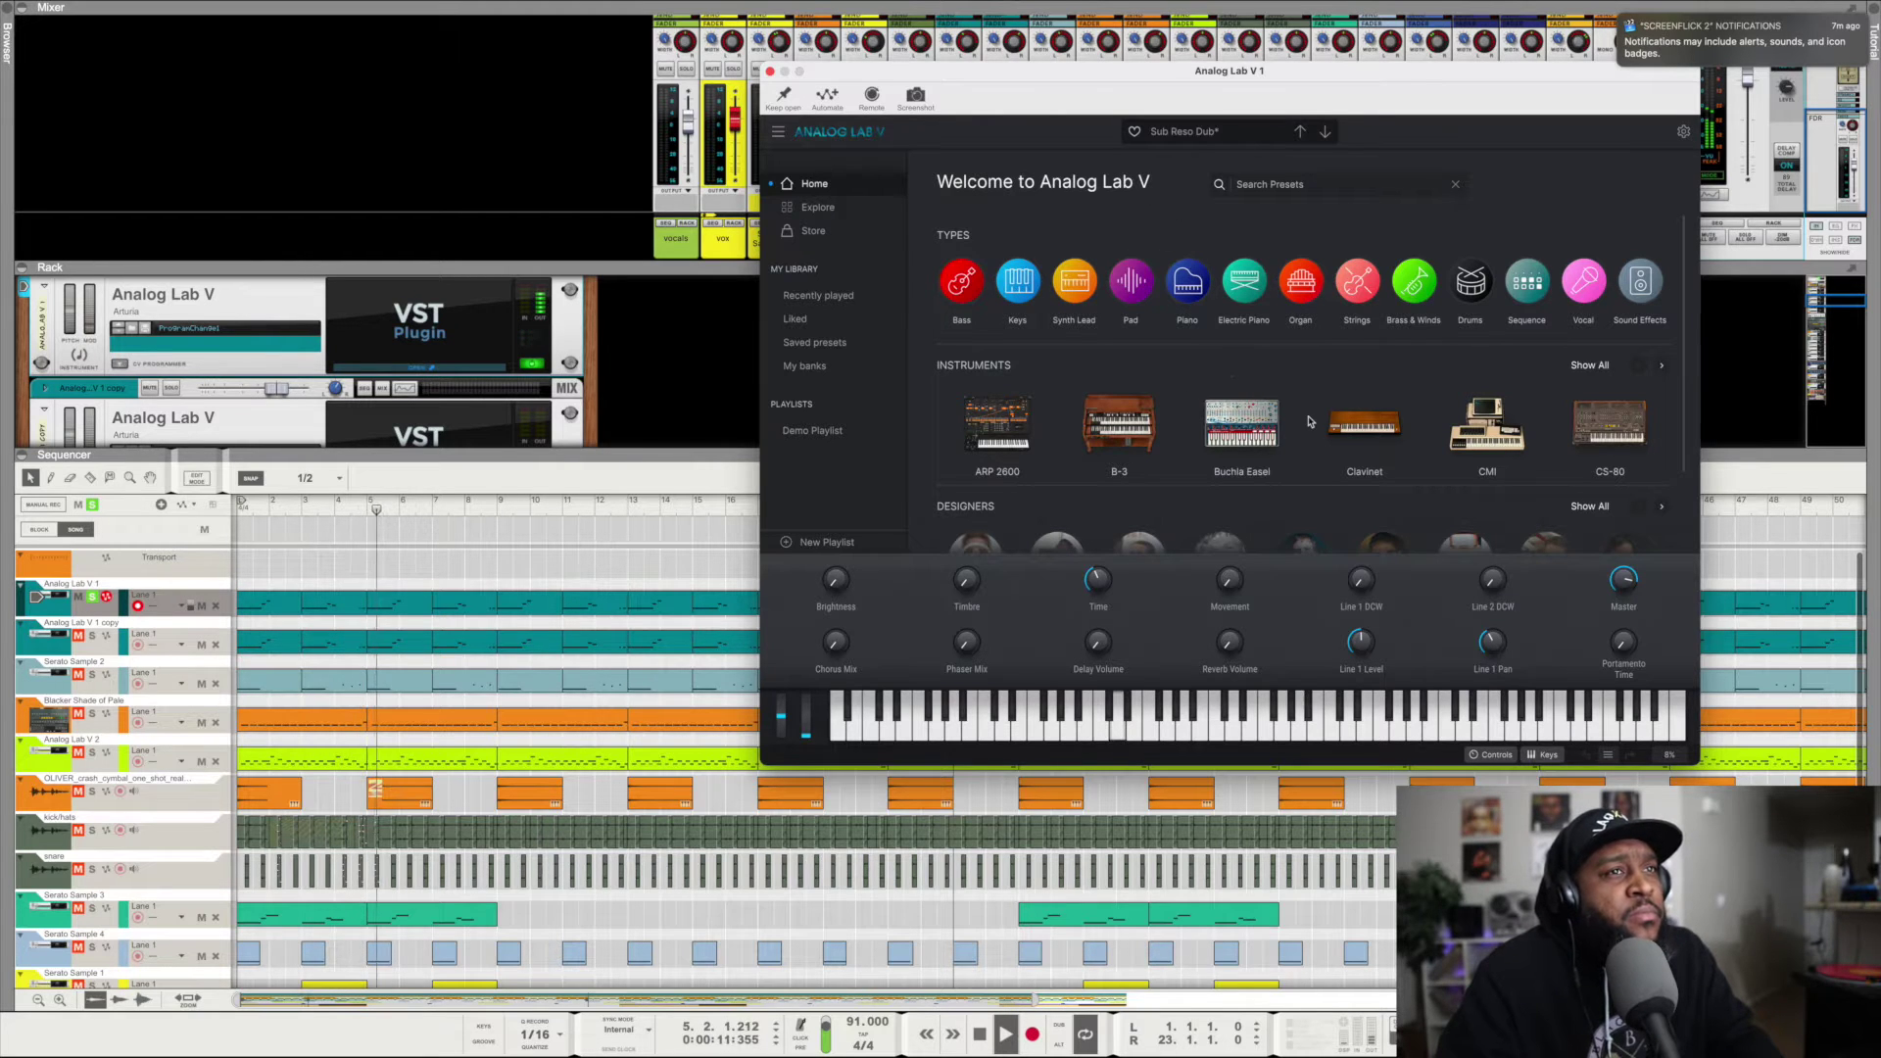
pyautogui.scroll(-3, 1472, 510)
pyautogui.scroll(3, 1473, 510)
pyautogui.scroll(-2, 1472, 510)
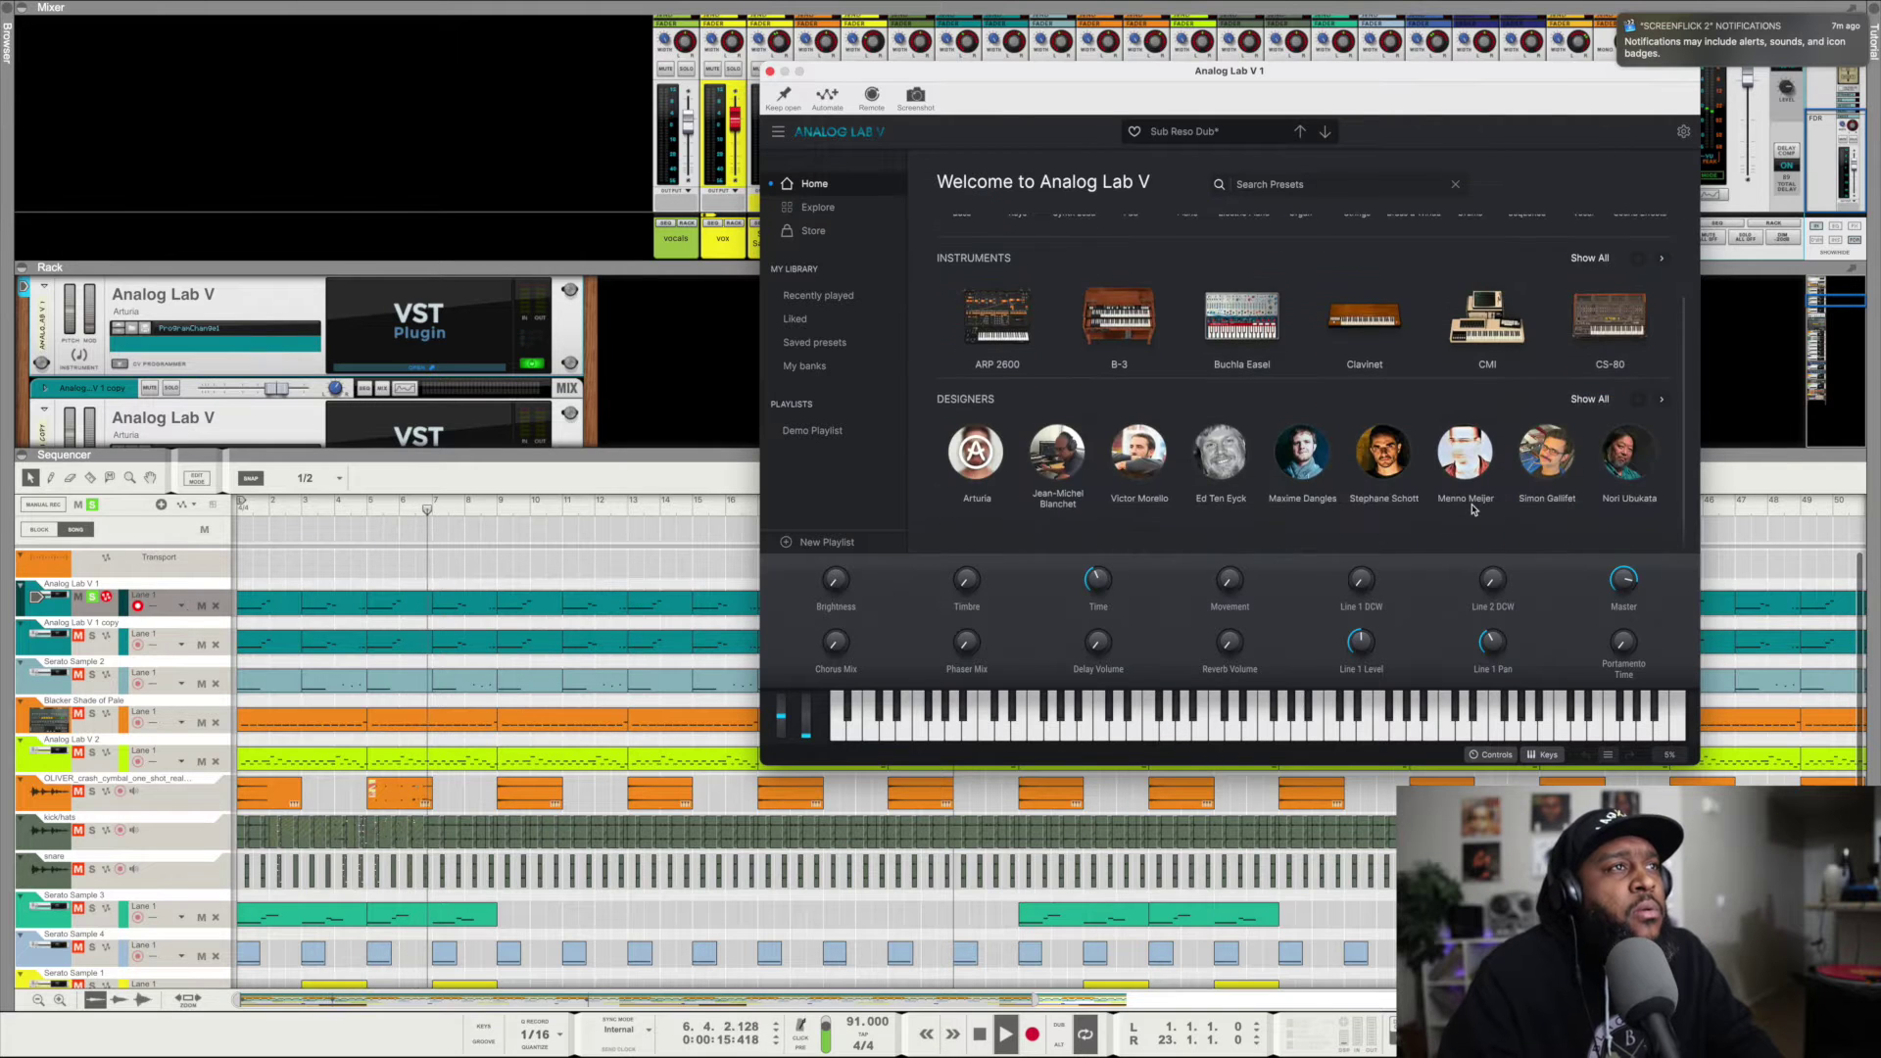
pyautogui.scroll(2, 1473, 510)
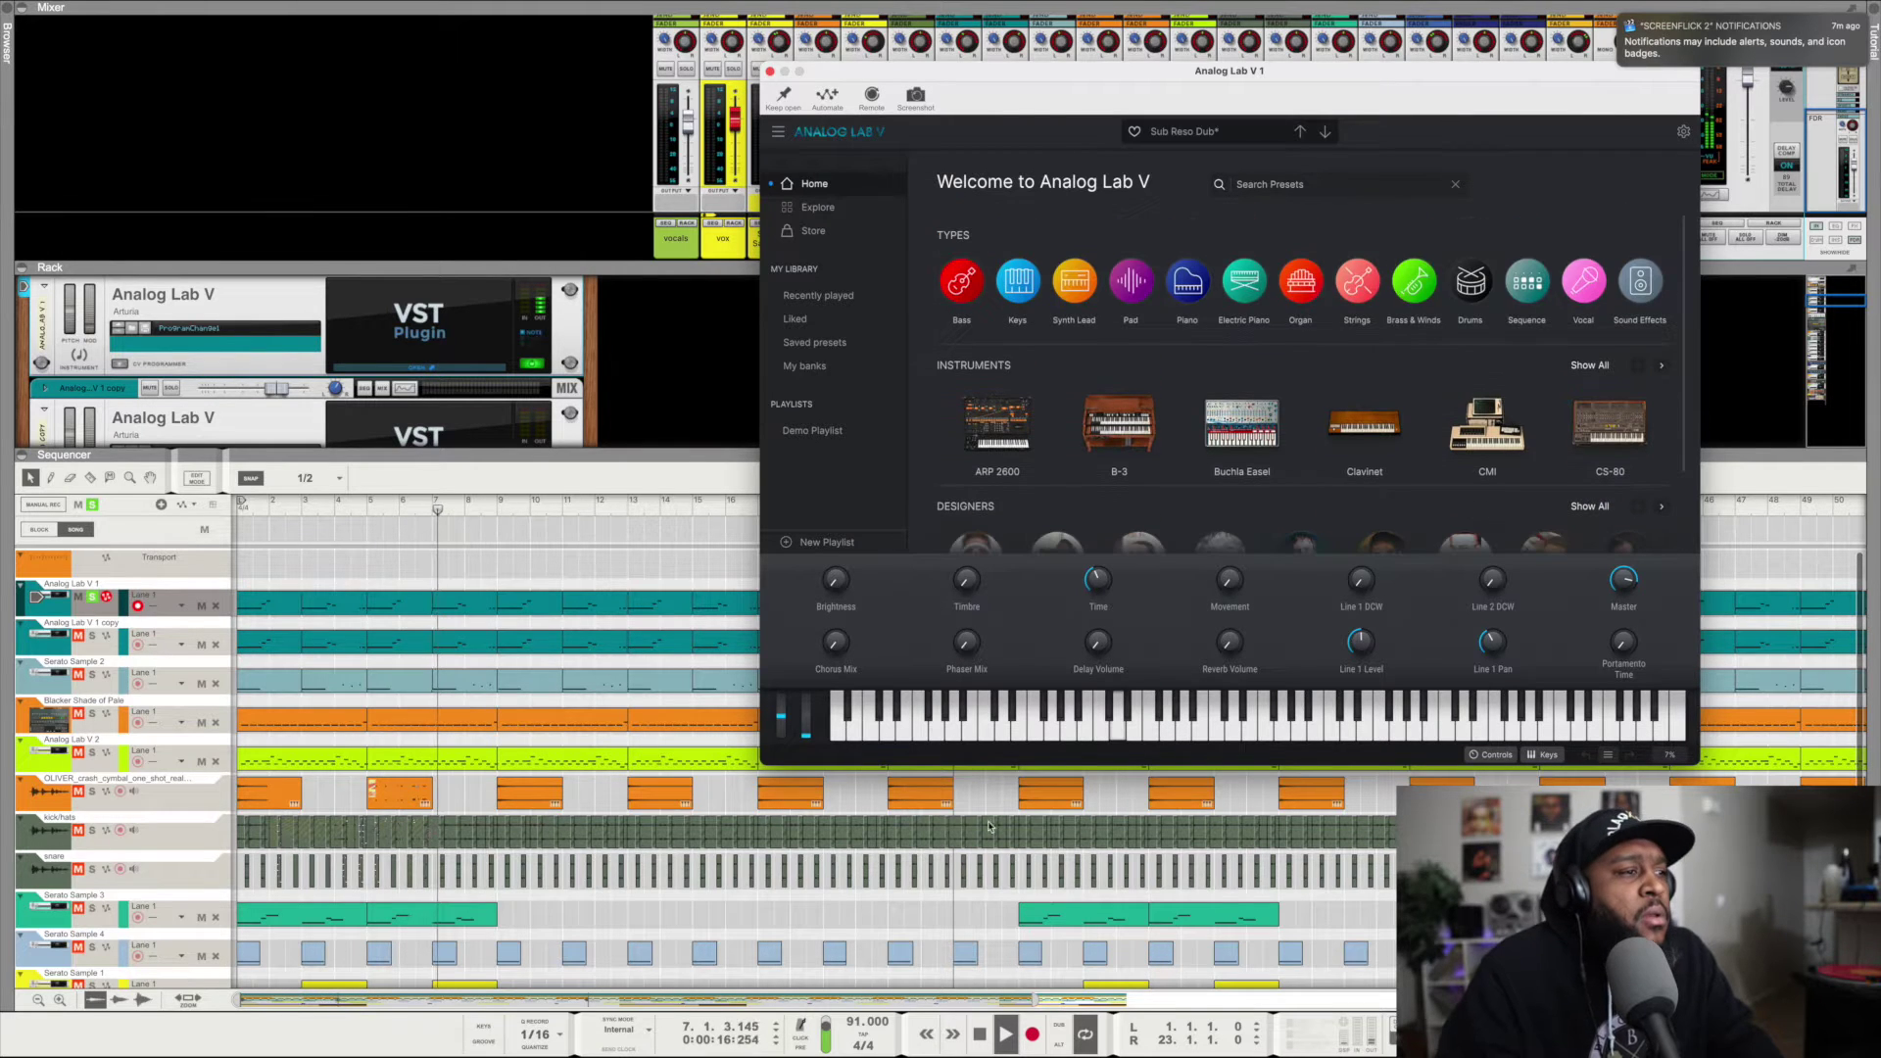
pyautogui.doubleClick(980, 1033)
# Select and solo the Analog Lab V 1 copy track, and play it together with Analog Lab V 1.
pyautogui.click(92, 636)
pyautogui.click(101, 651)
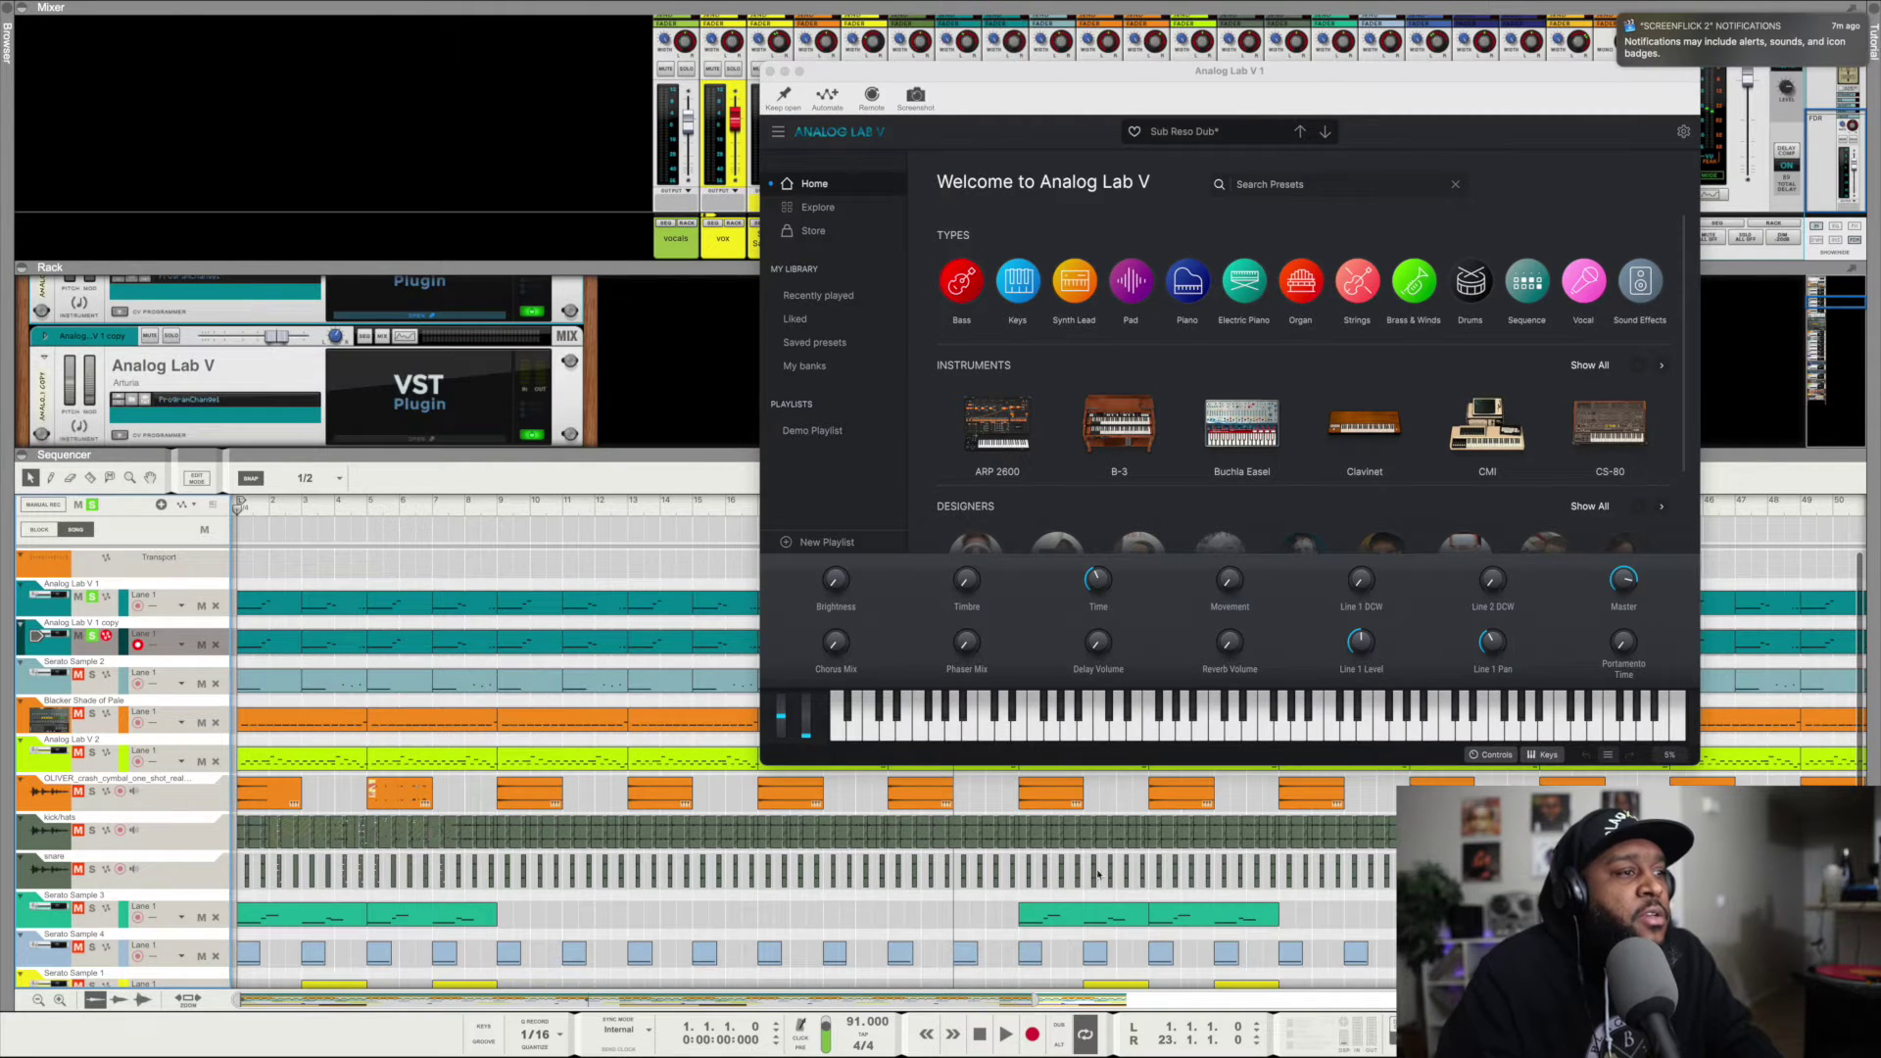
pyautogui.click(1005, 1033)
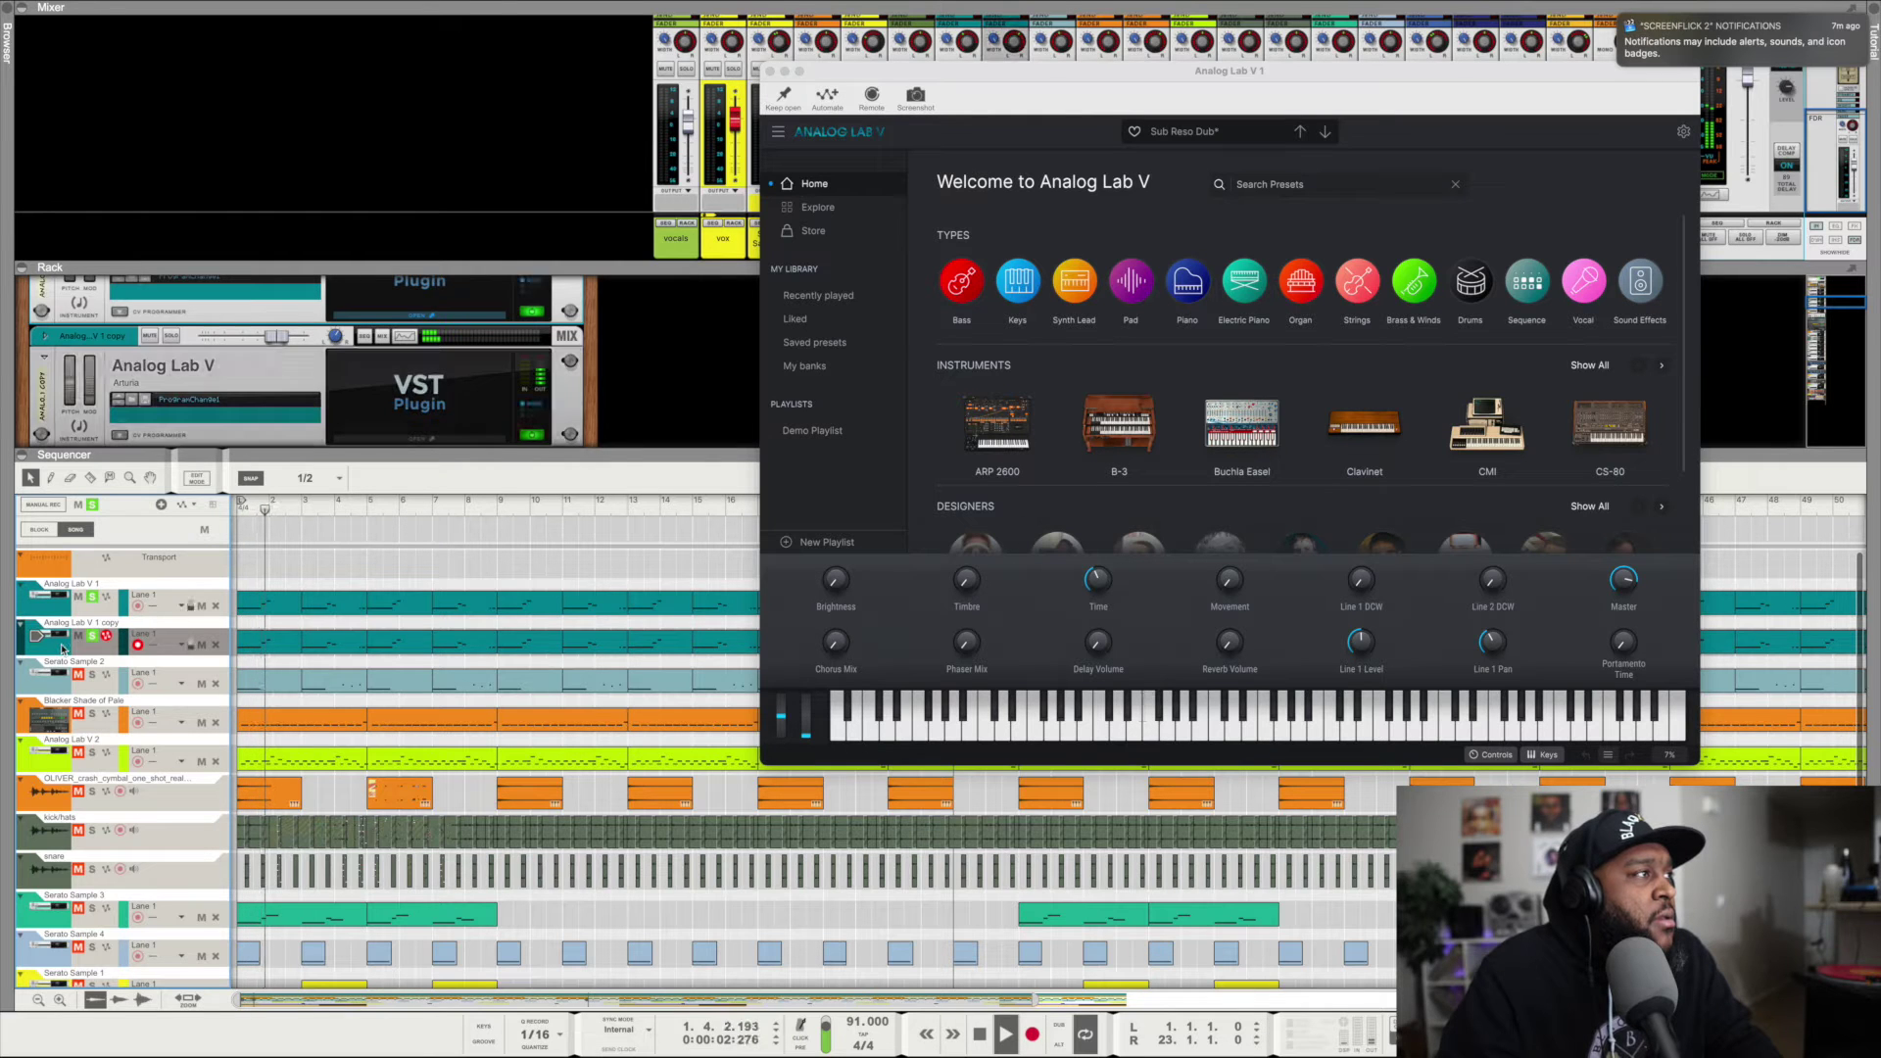
# View the Analog Lab V 1 copy instrument and its preset while the song plays, and stop playback.
pyautogui.click(434, 443)
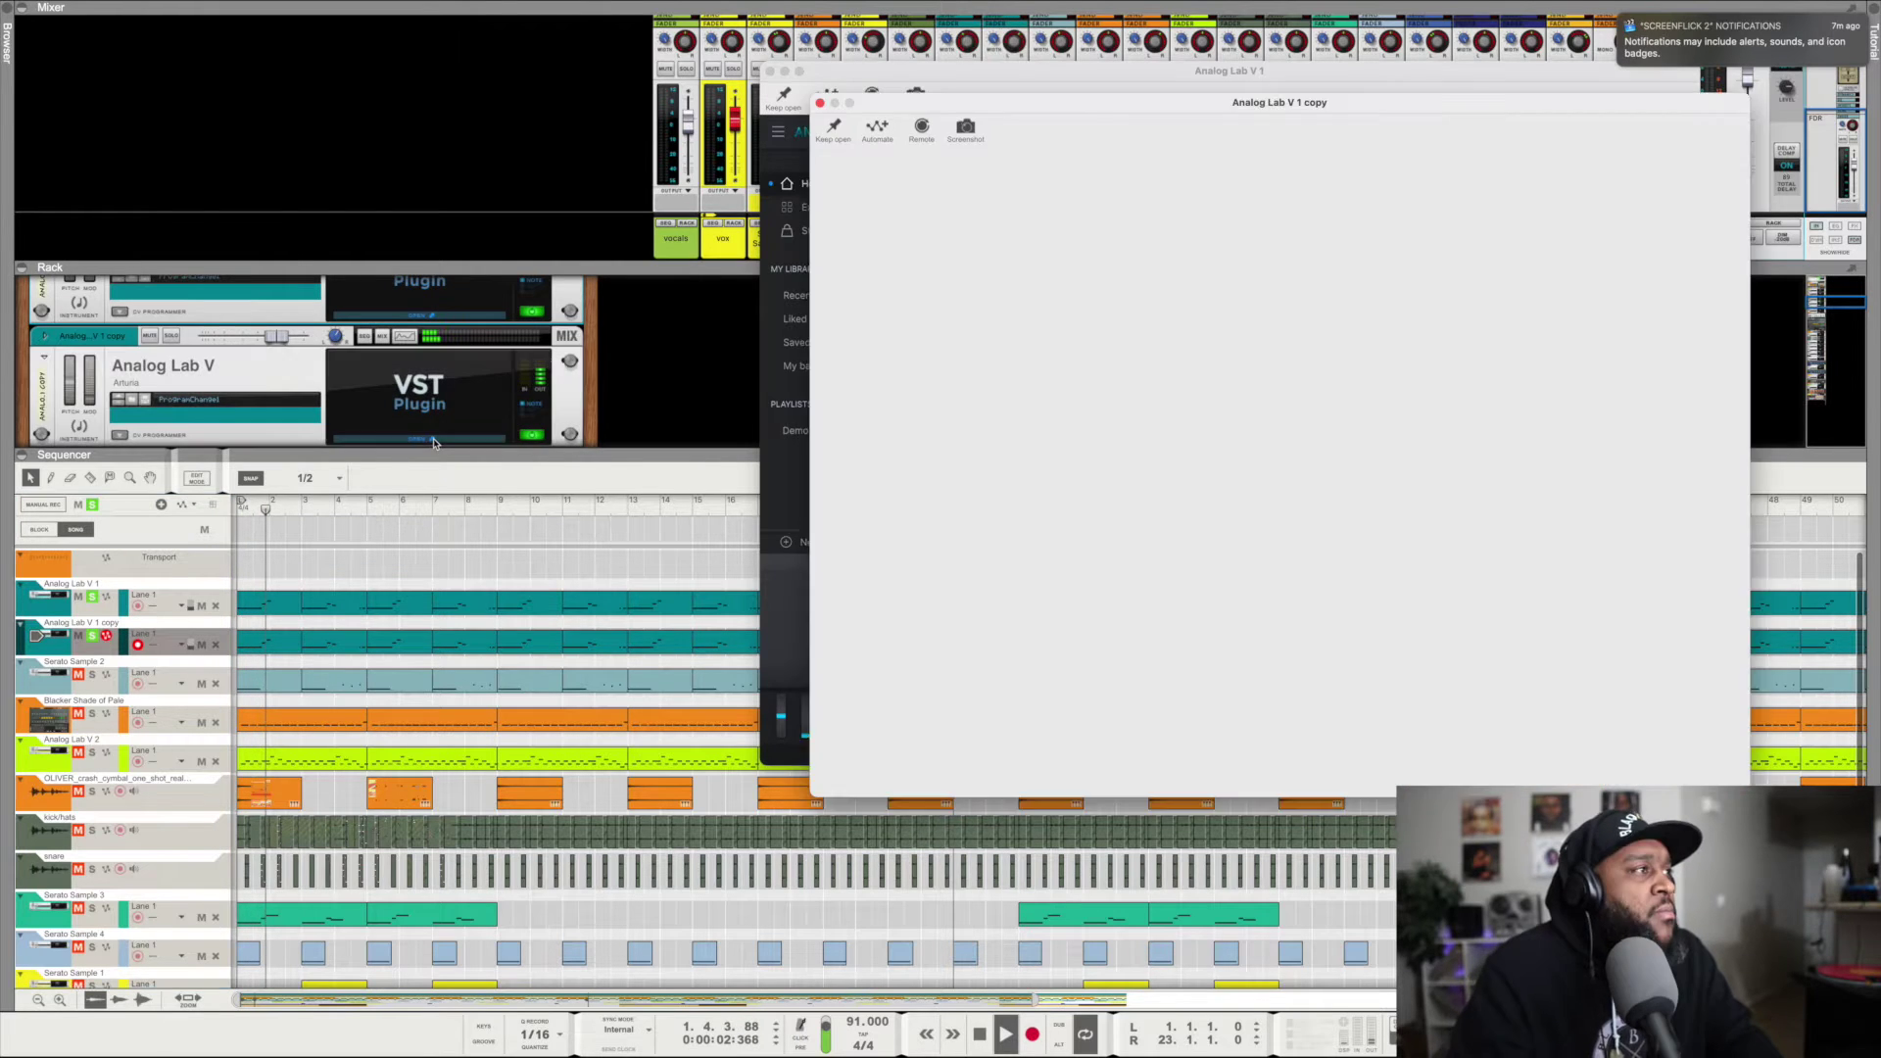
pyautogui.scroll(-3, 320, 379)
pyautogui.scroll(3, 320, 380)
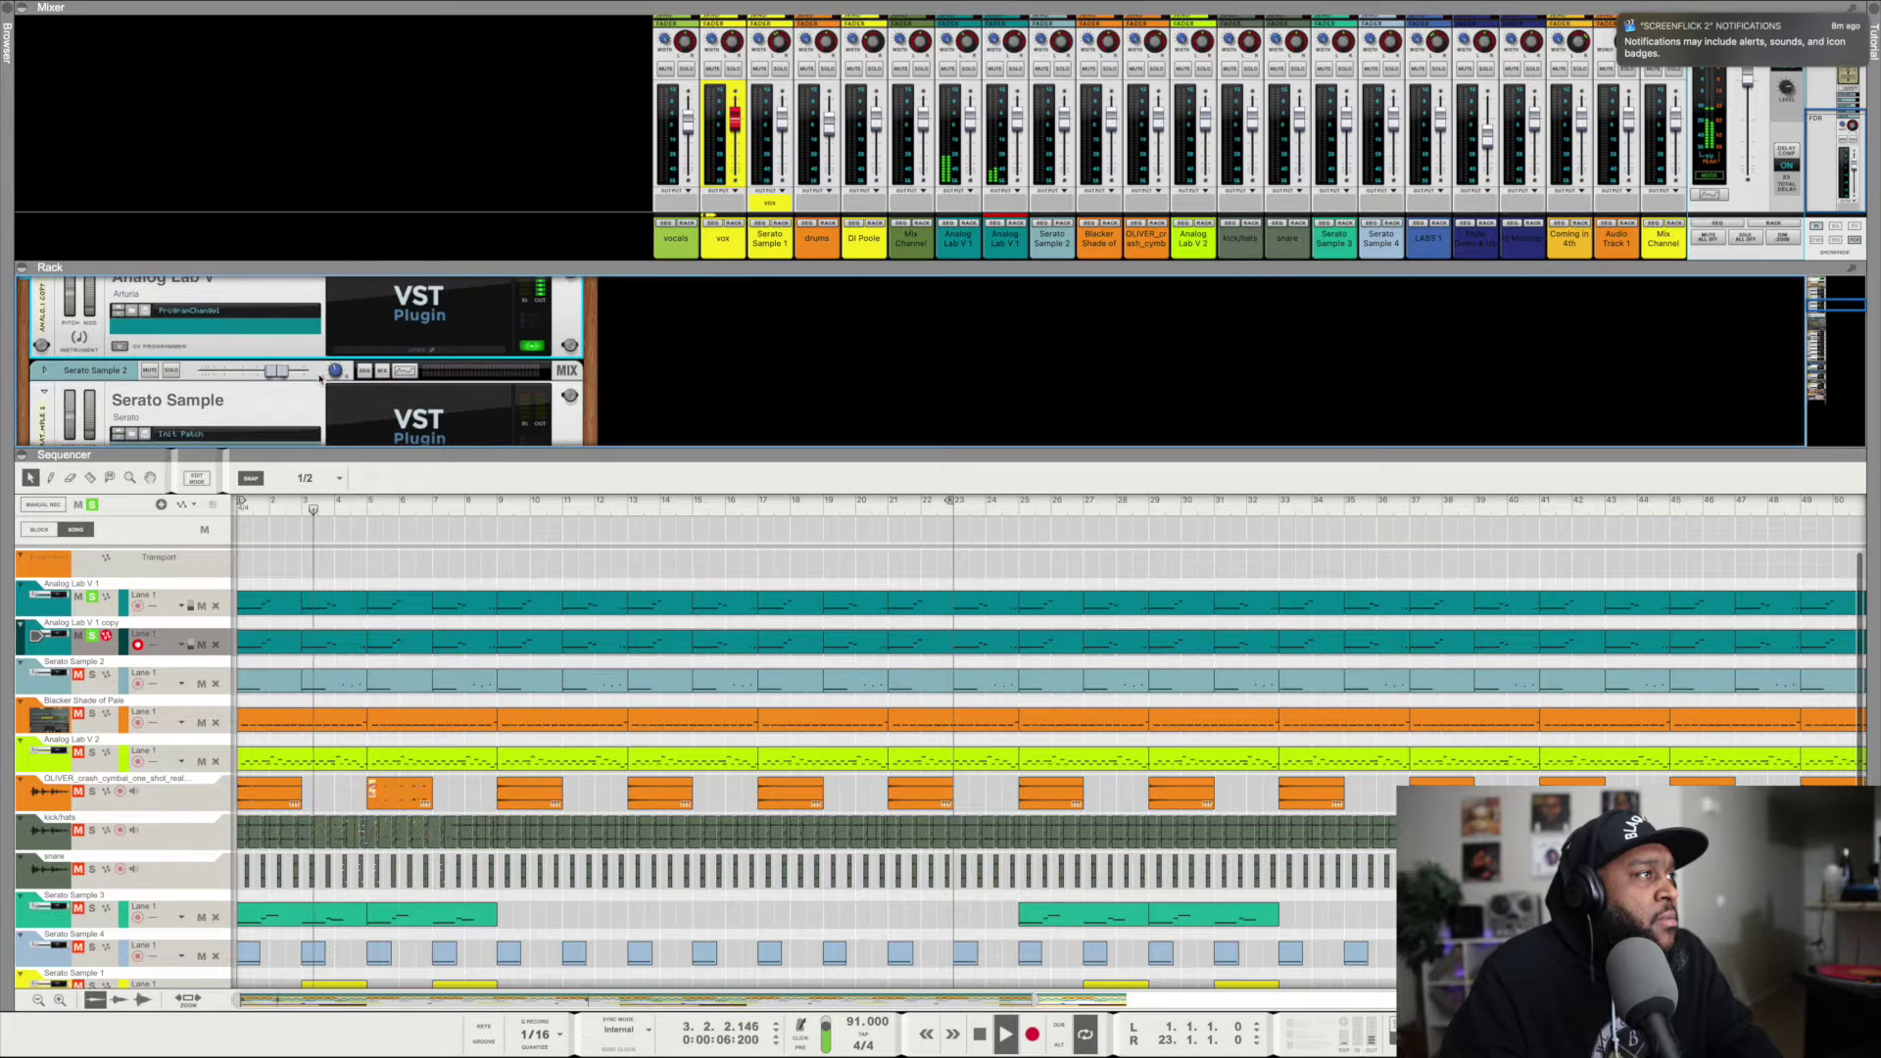
pyautogui.click(460, 355)
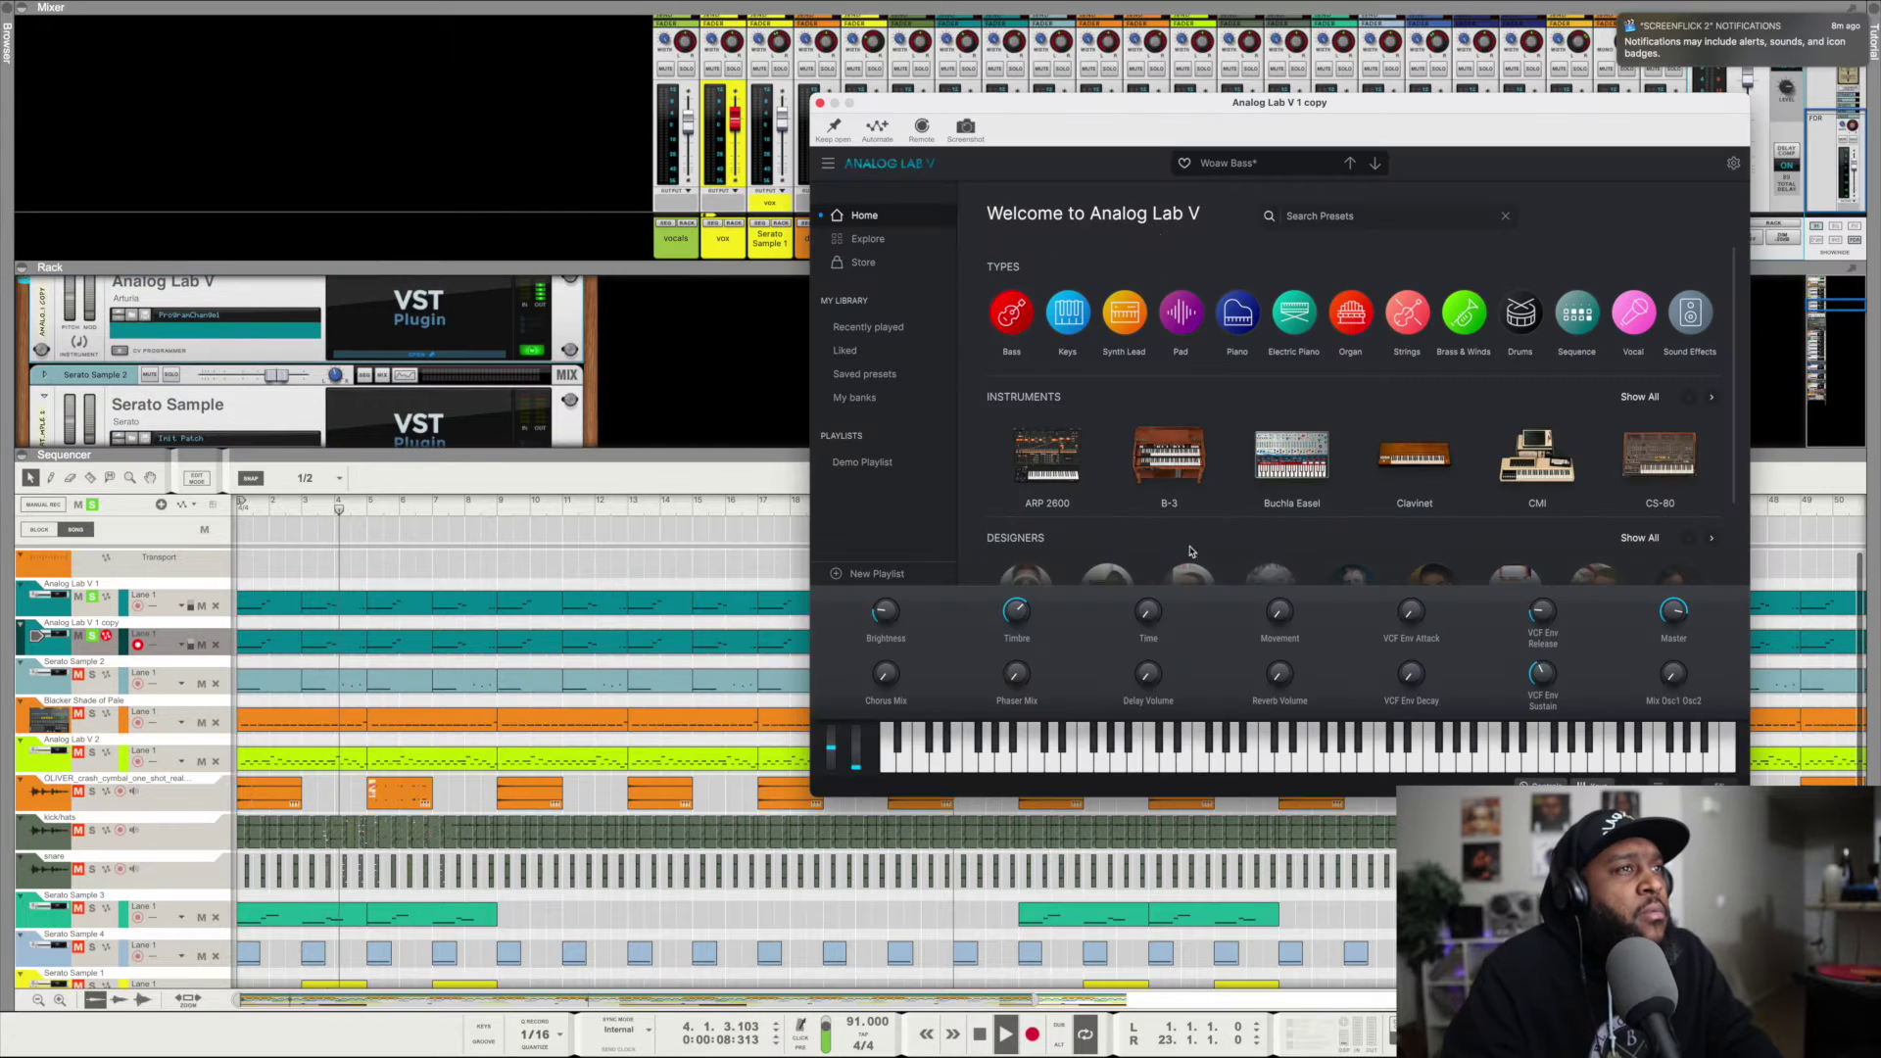
pyautogui.click(978, 1031)
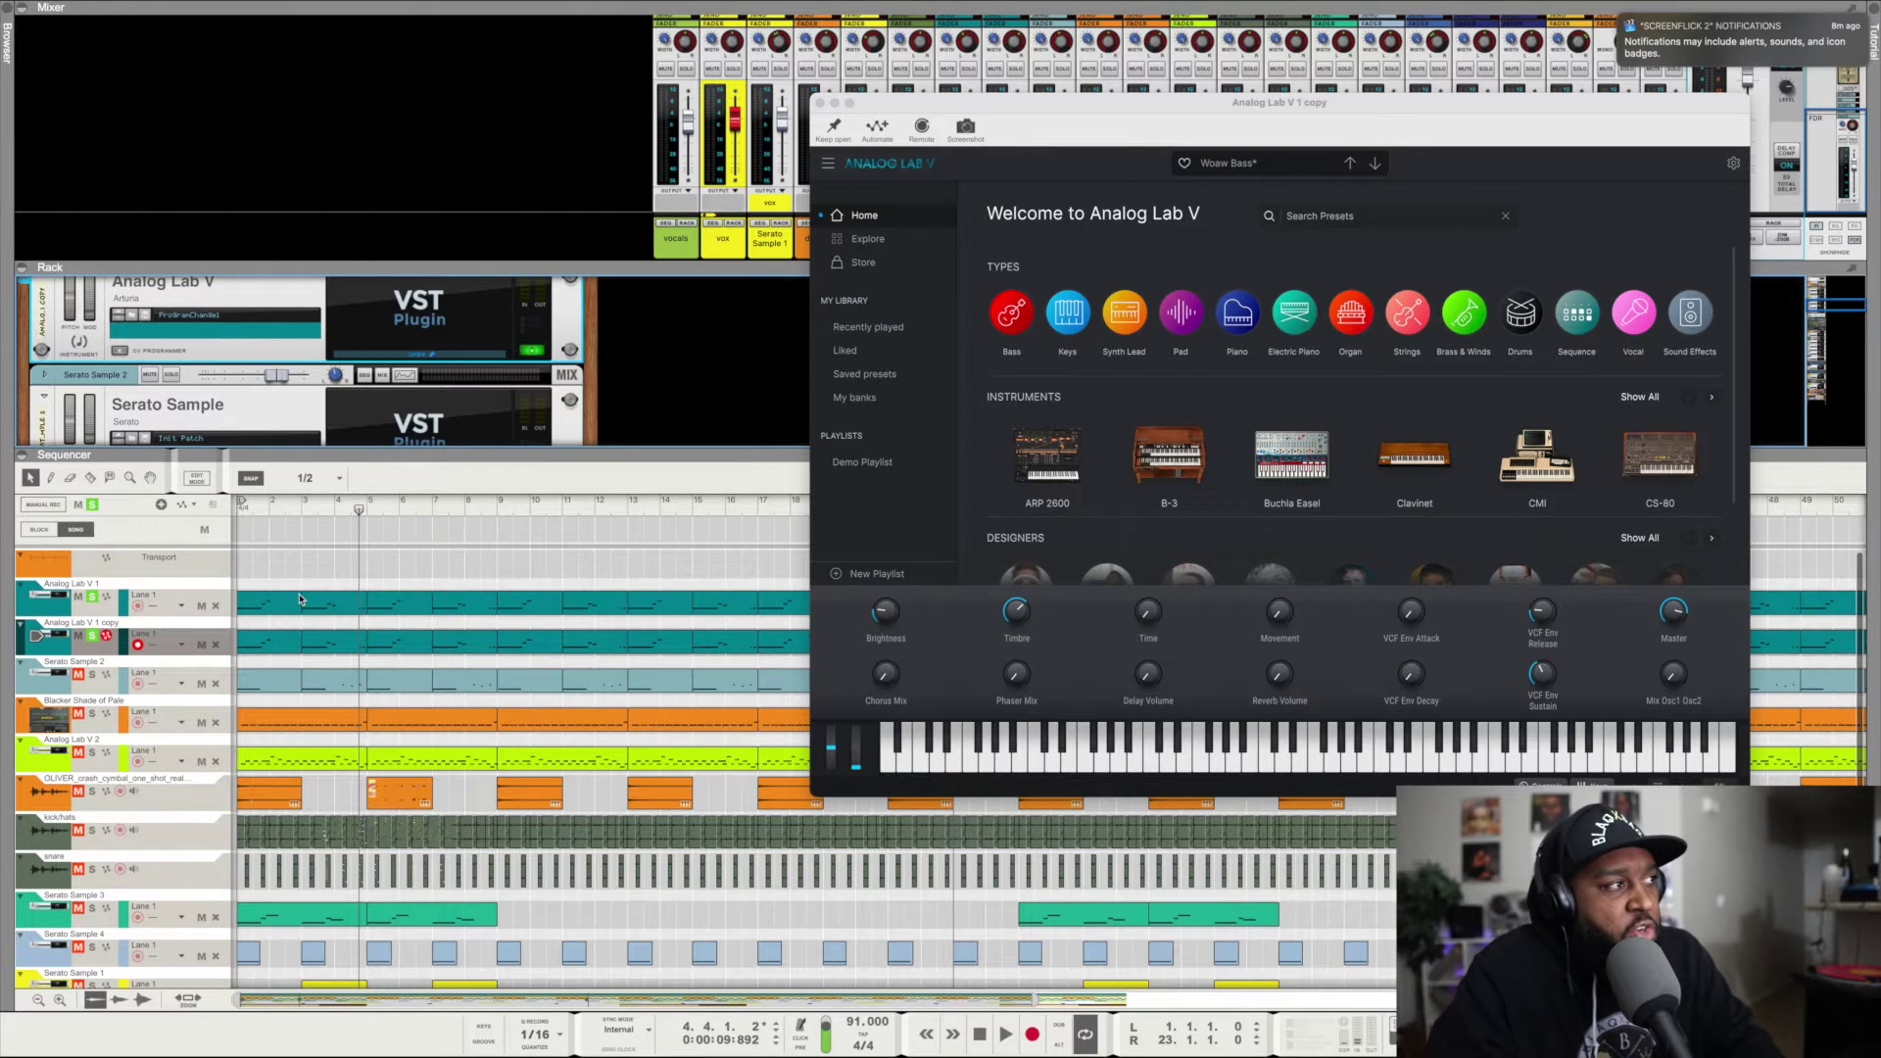
# Add the Serato Sample 2 track to the solo, play it with its instrument window open, and shift the view along its sample waveform.
pyautogui.scroll(-2, 300, 599)
pyautogui.scroll(2, 300, 600)
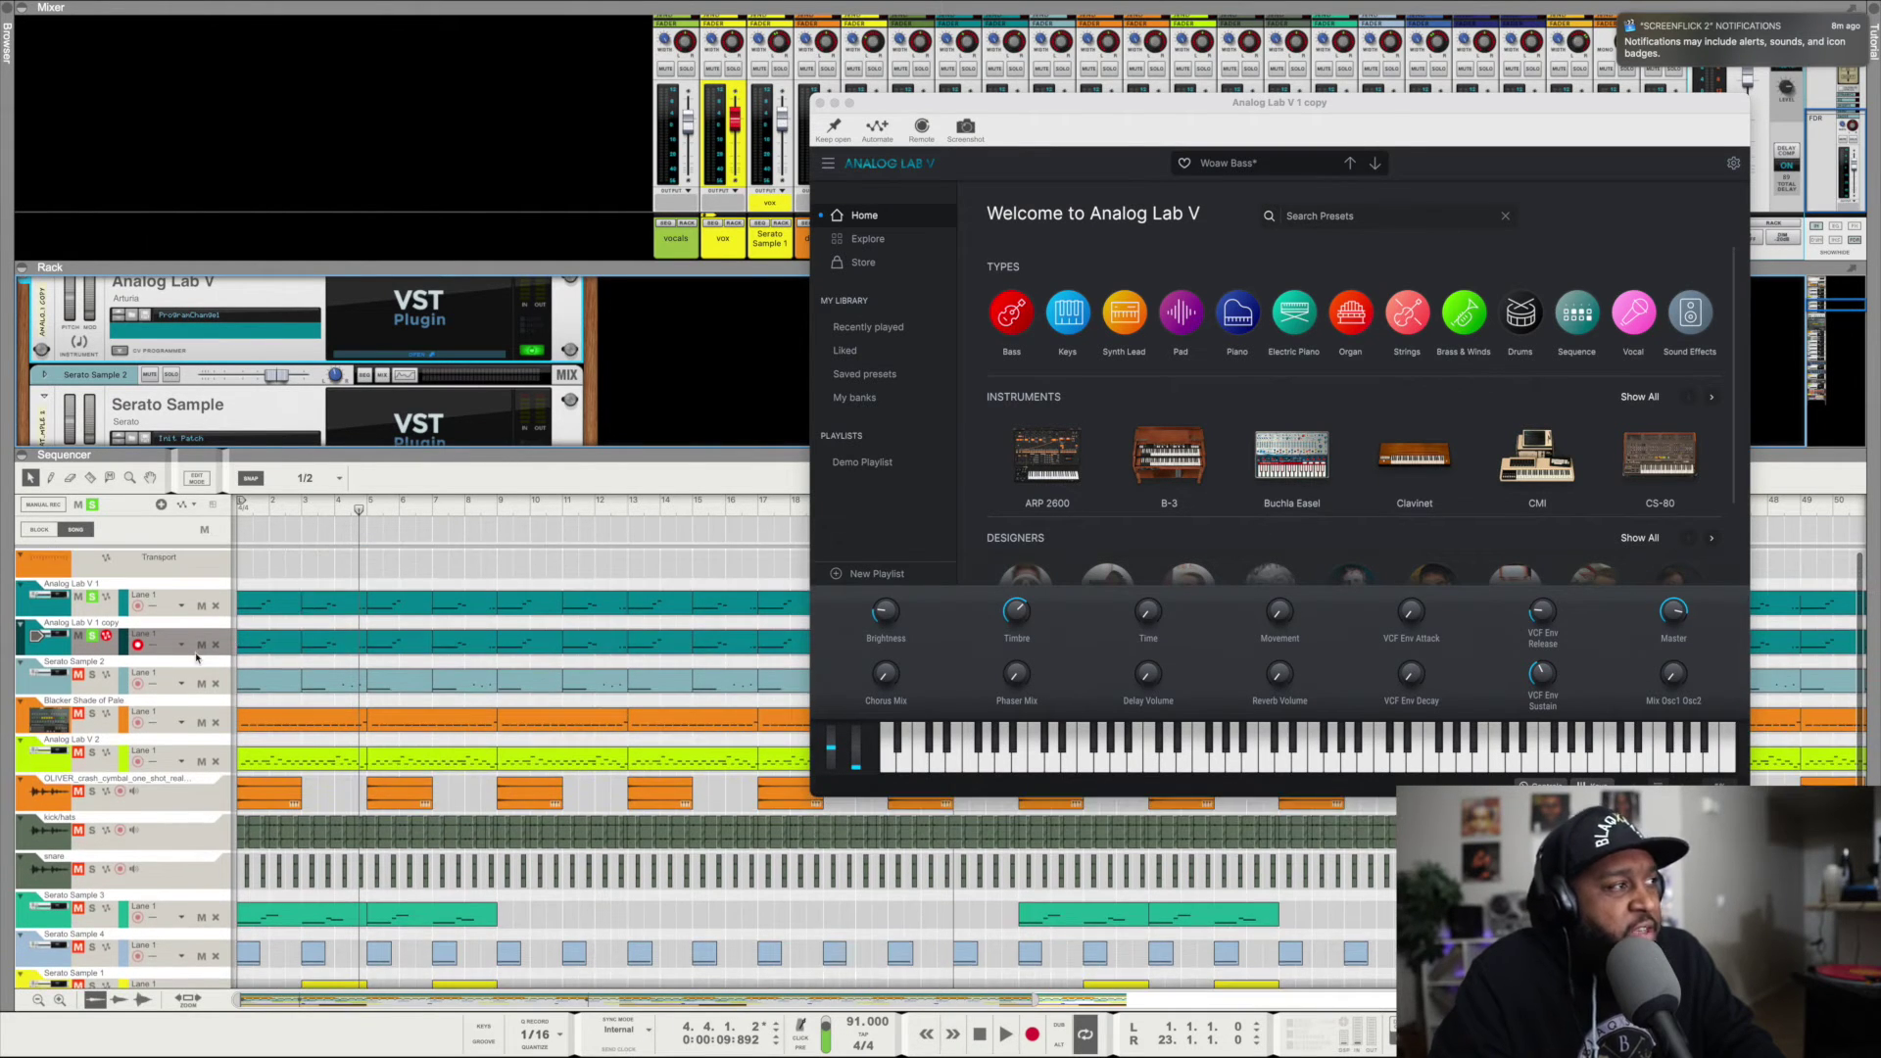
pyautogui.click(94, 676)
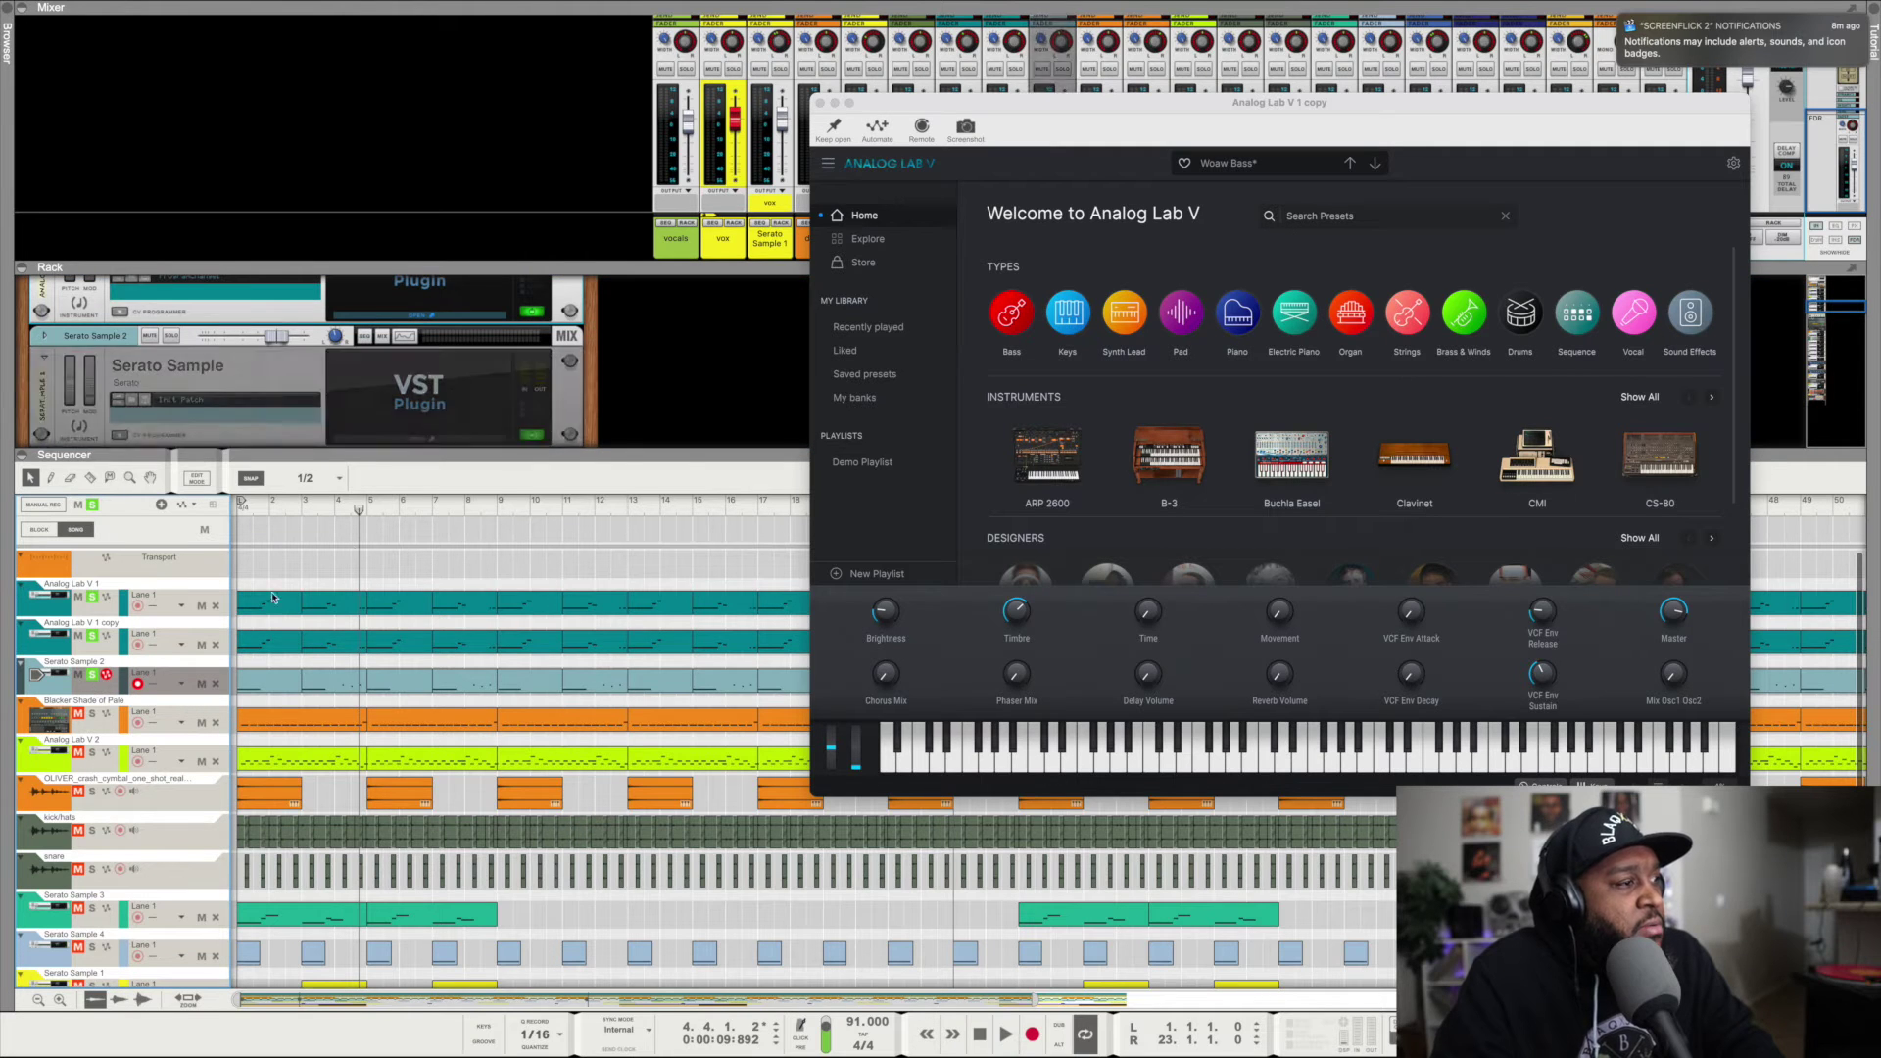
pyautogui.press('space')
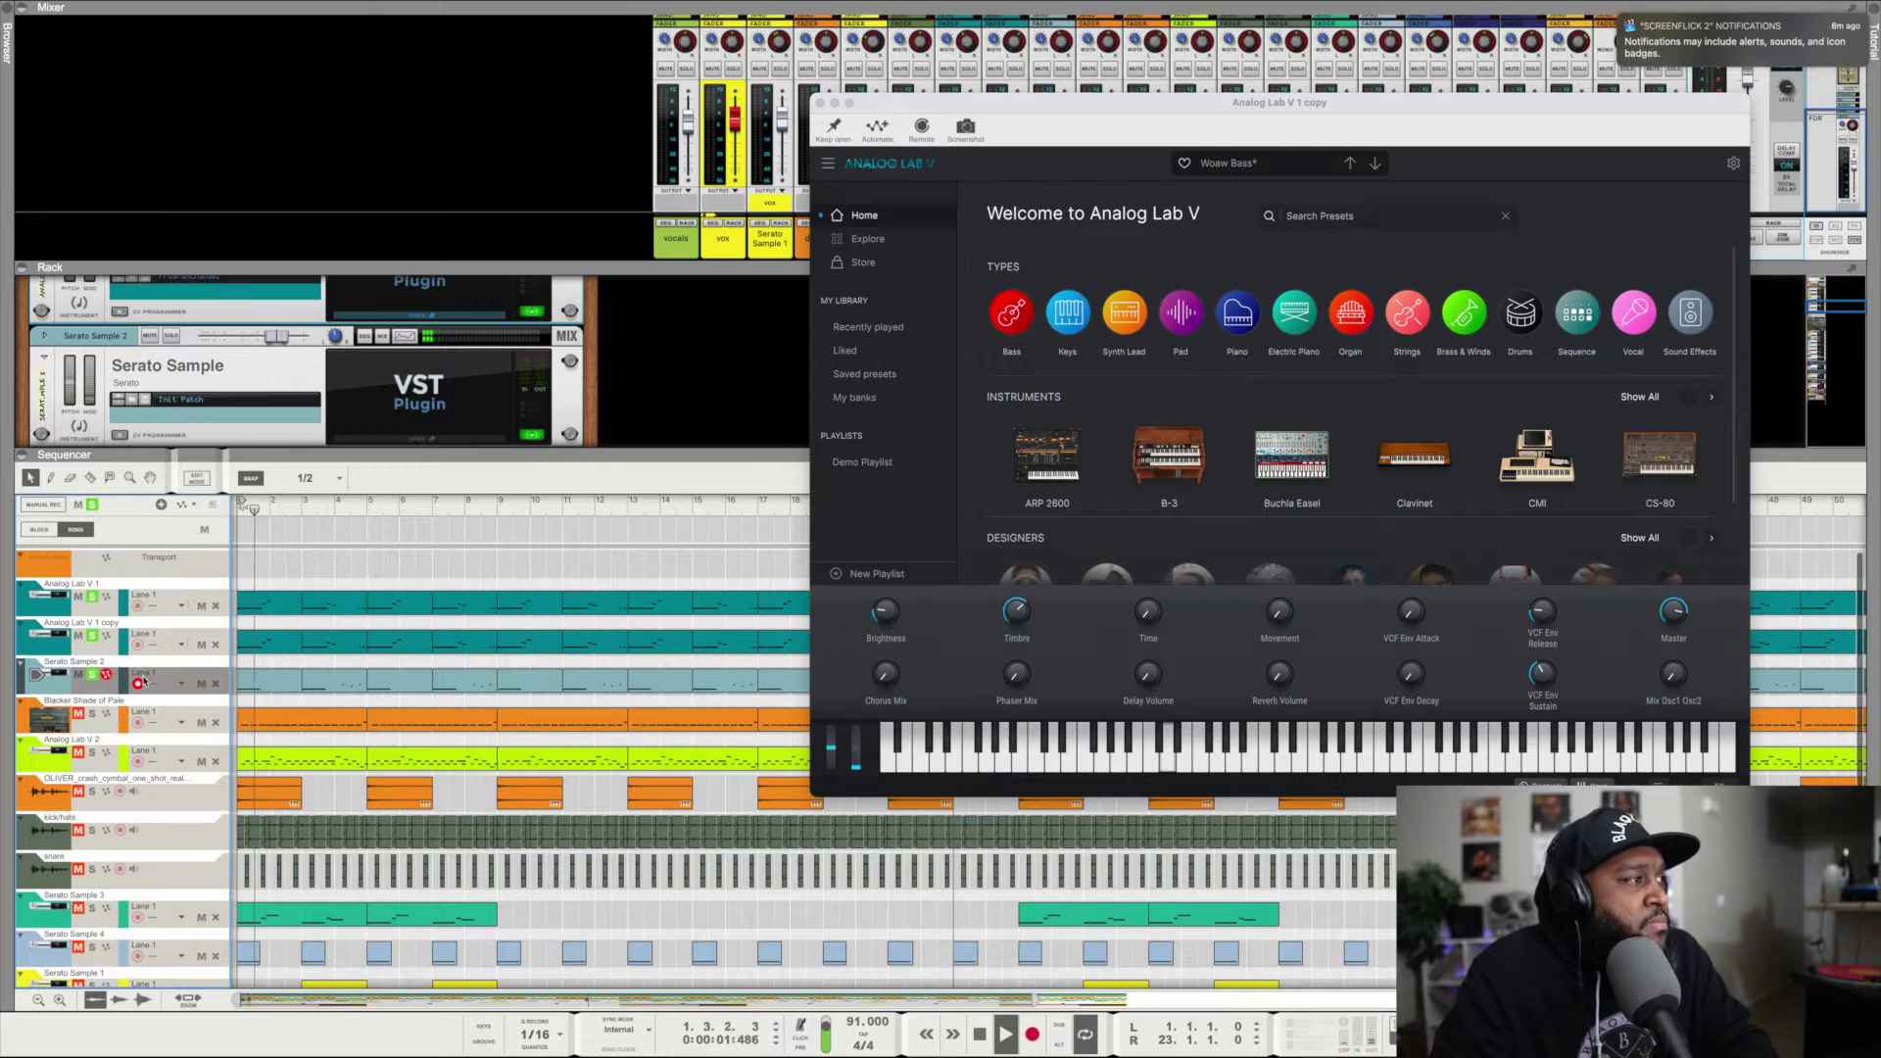
pyautogui.click(433, 441)
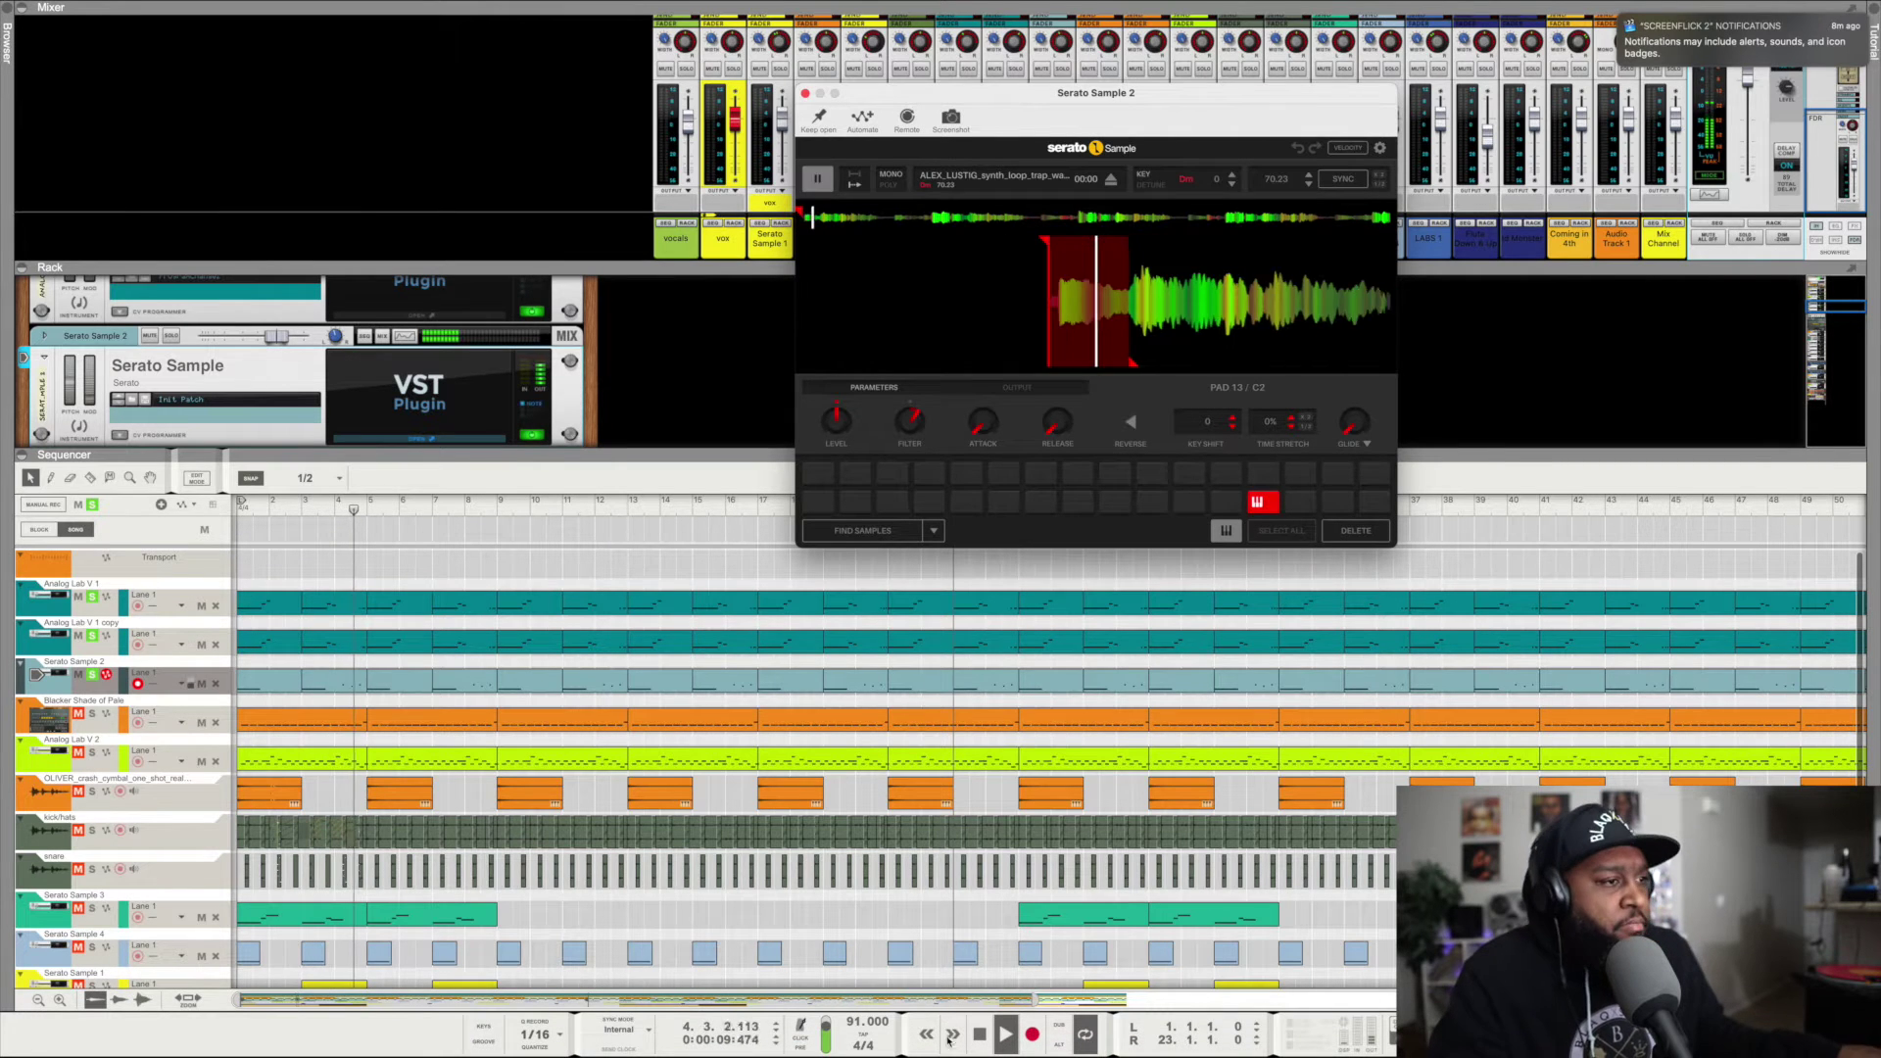
pyautogui.click(981, 1028)
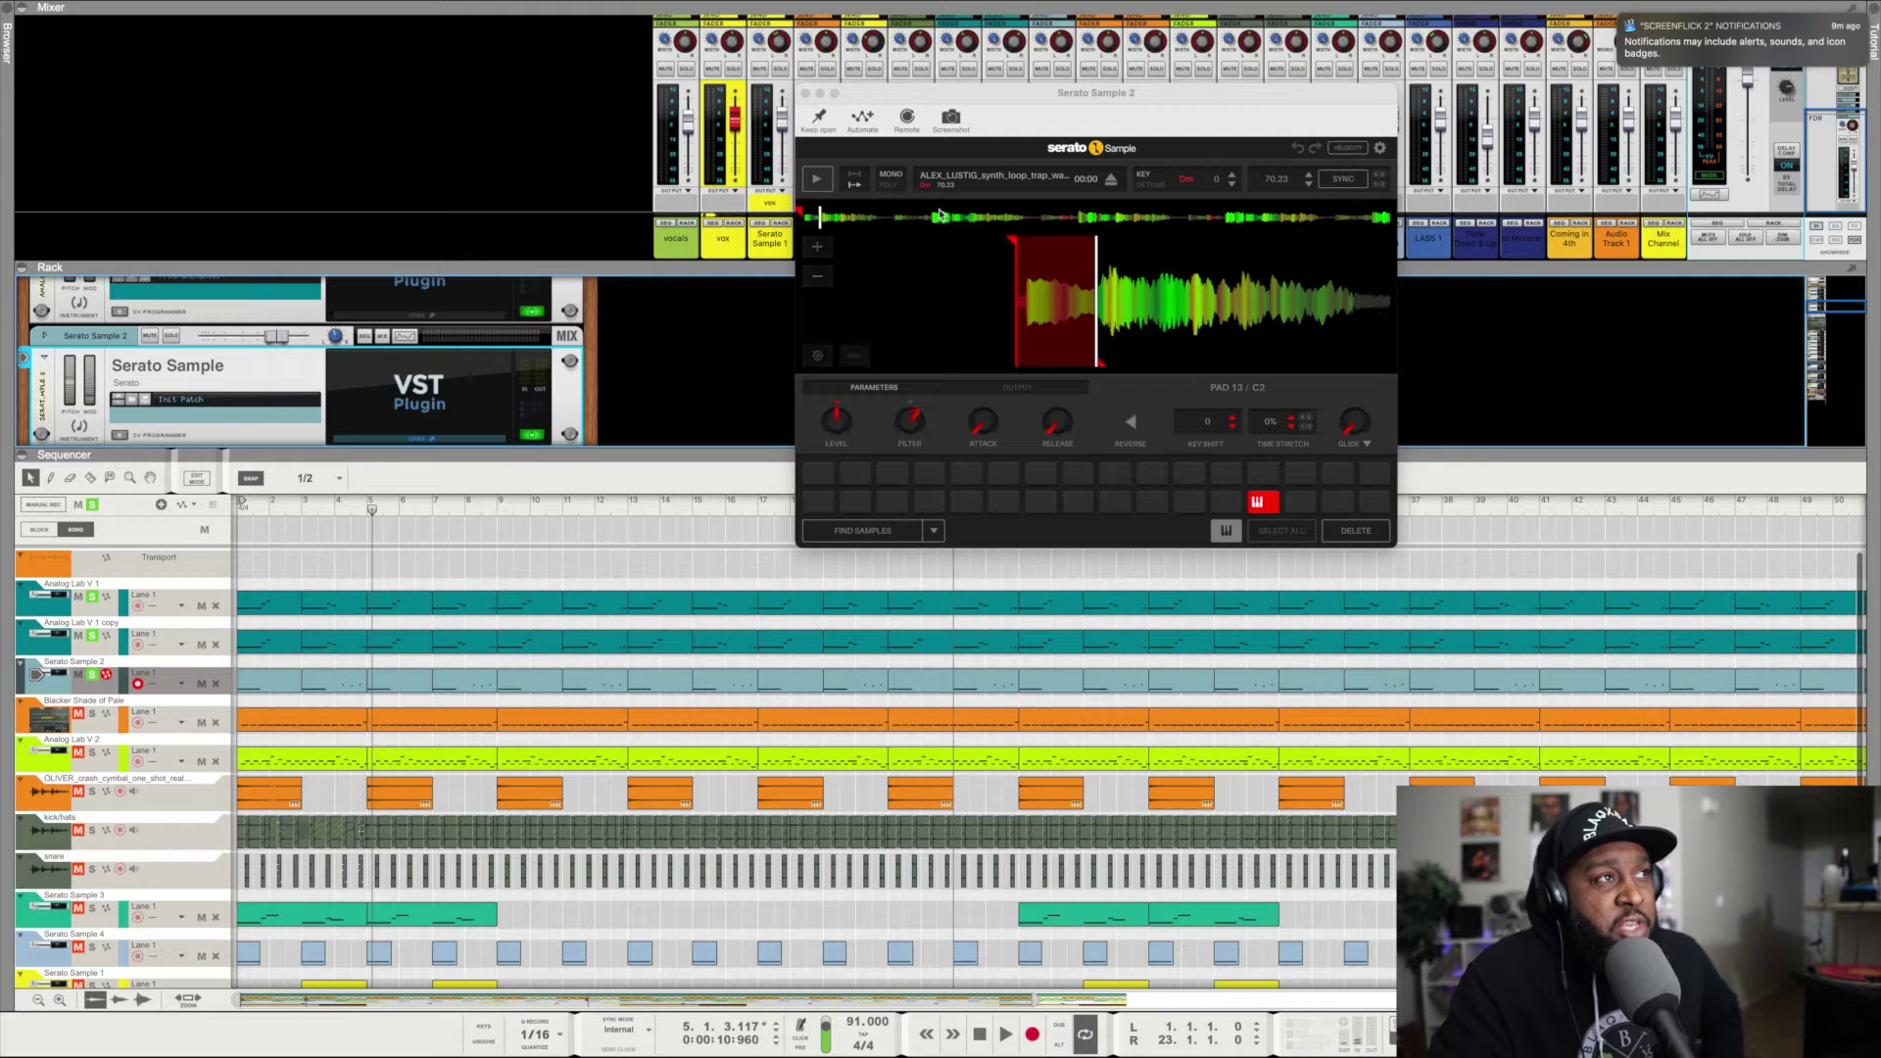
pyautogui.moveTo(820, 217)
pyautogui.mouseDown()
pyautogui.moveTo(693, 218)
pyautogui.moveTo(1382, 257)
pyautogui.moveTo(825, 244)
pyautogui.mouseUp()
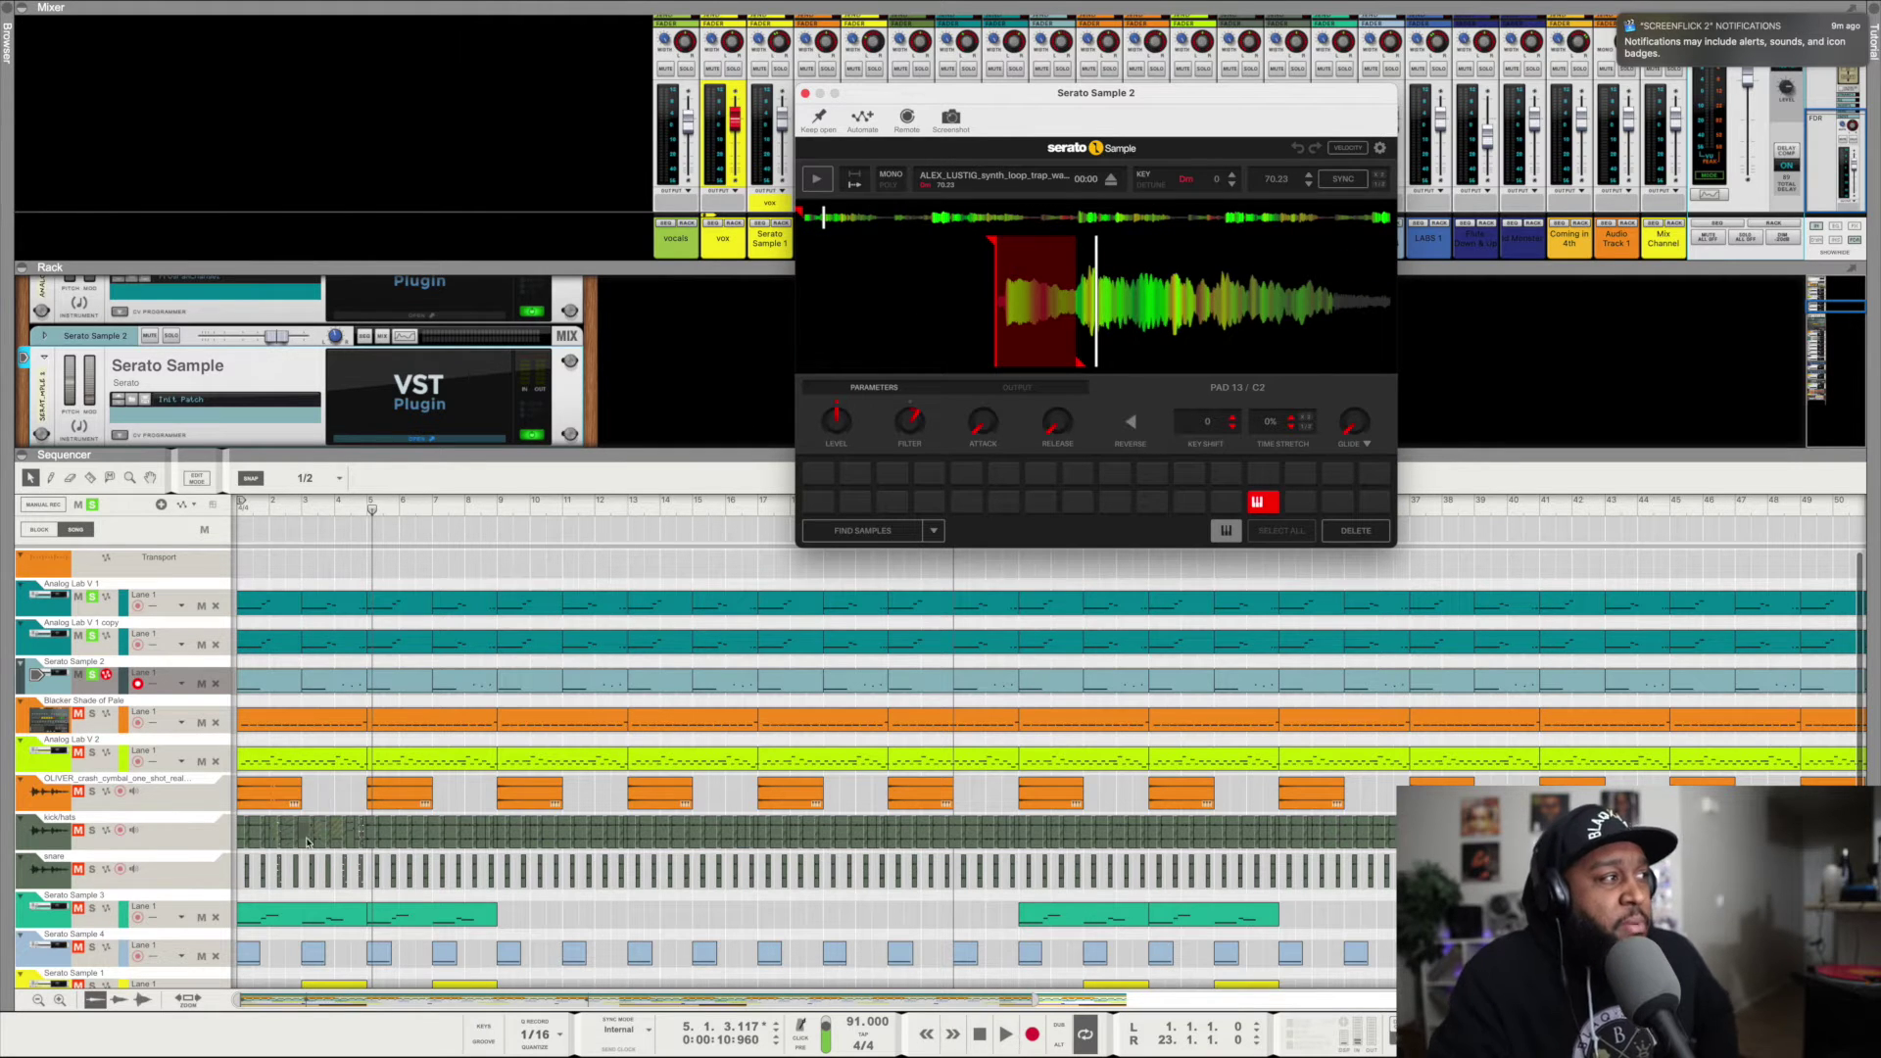
# Solo the Blacker Shade of Pale track and play from the start, with the mixer enlarged and the Serato Sample 2 window clear of the channels.
pyautogui.click(87, 722)
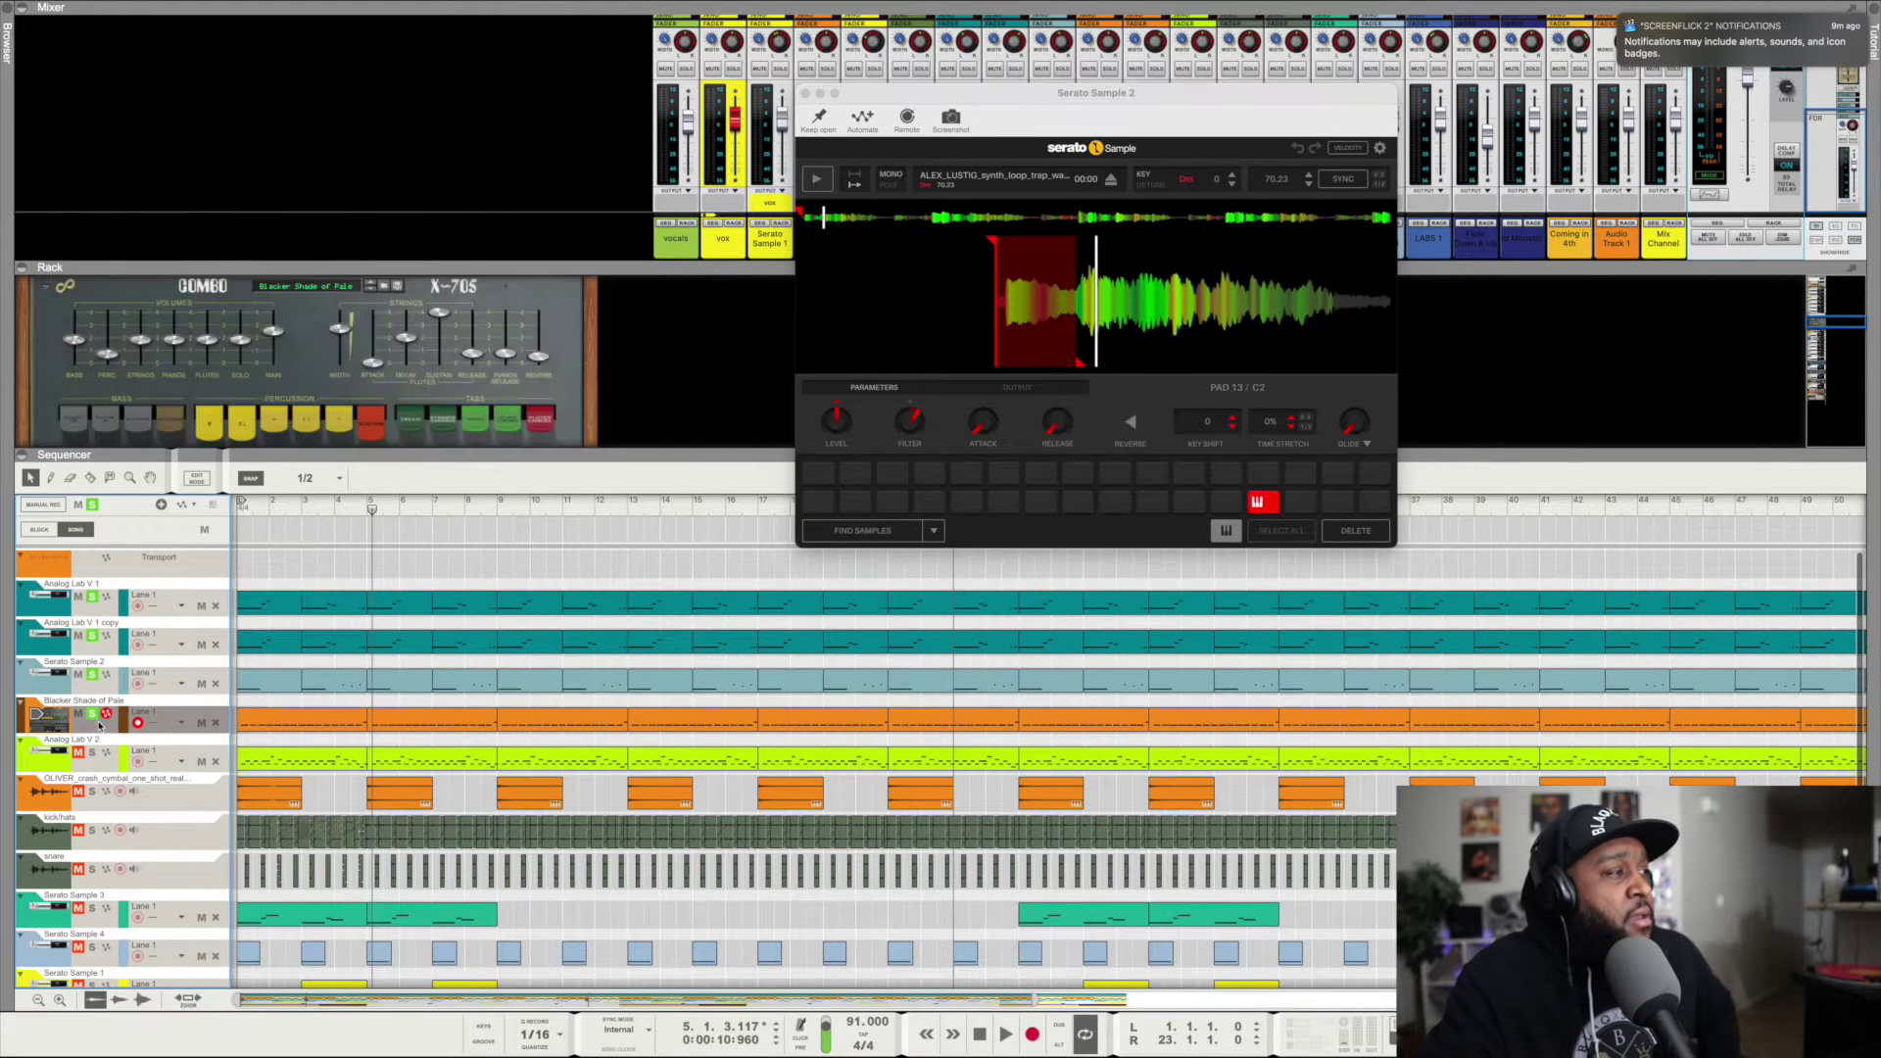
pyautogui.click(979, 1035)
pyautogui.press('space')
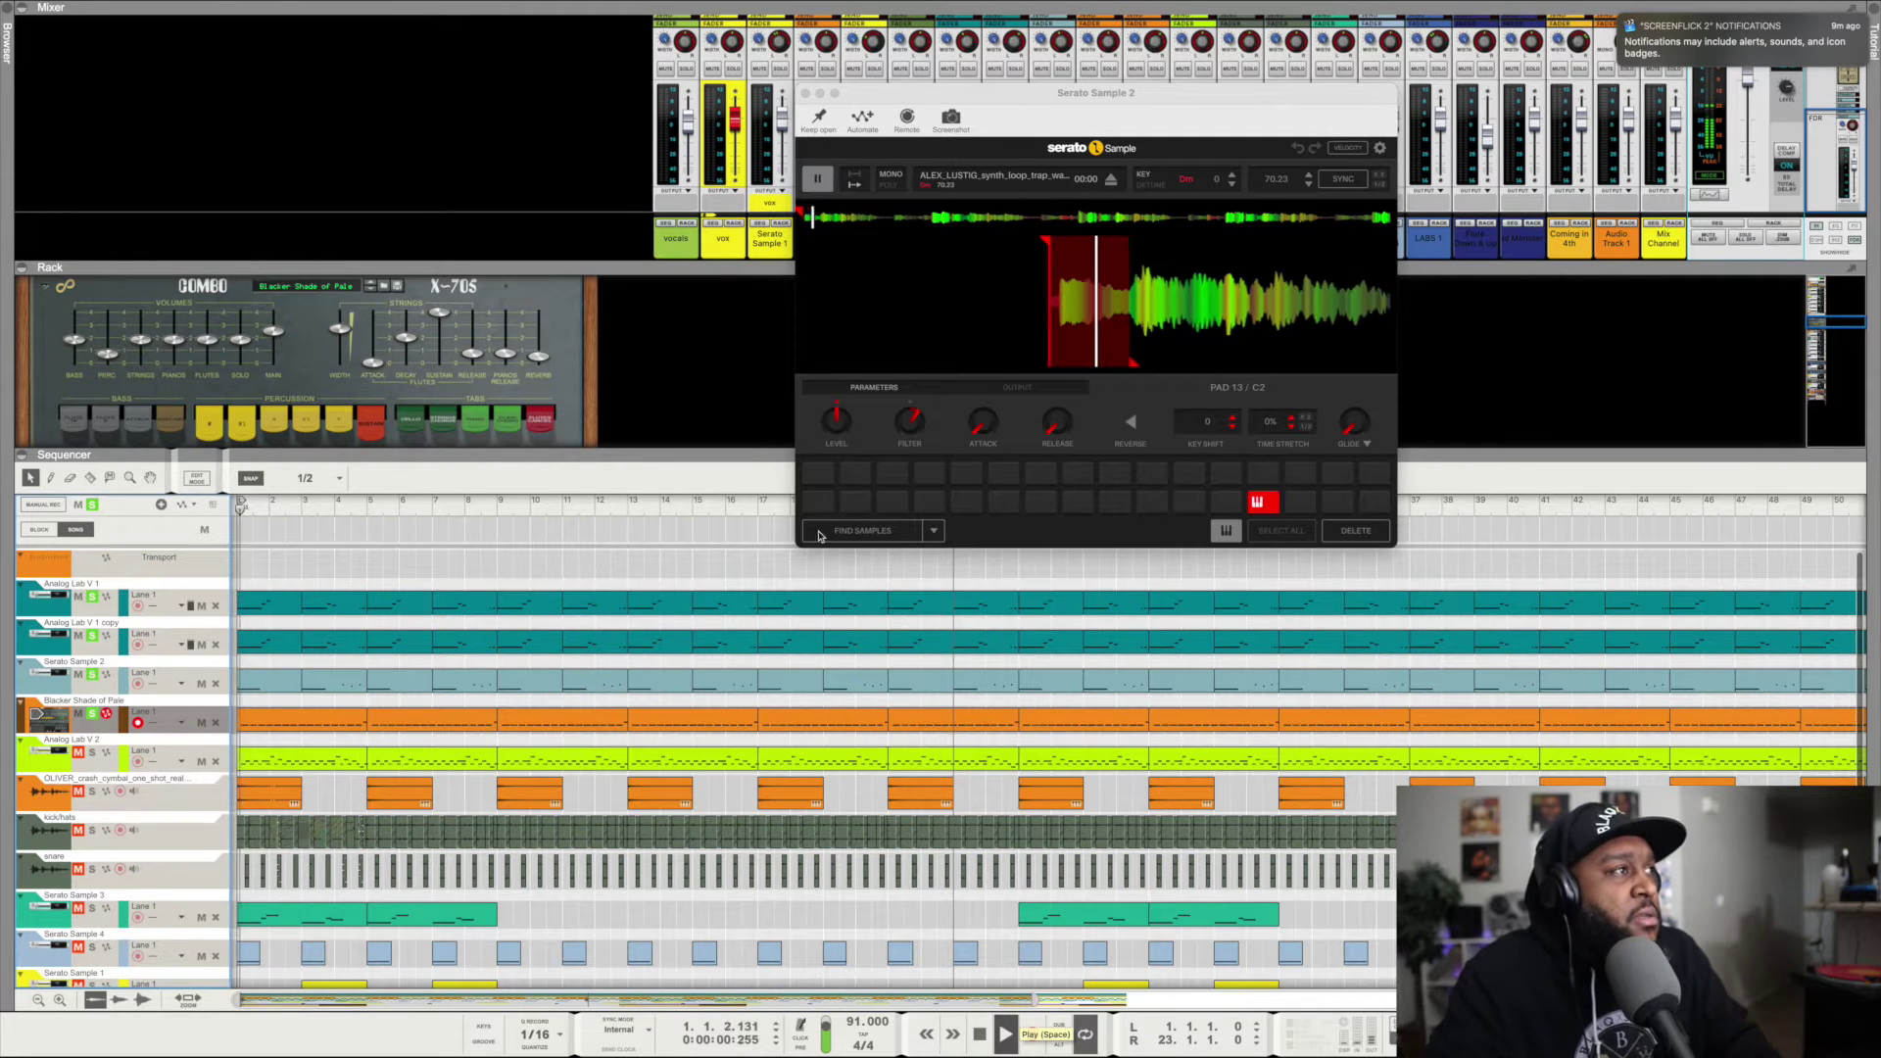
pyautogui.moveTo(725, 267); pyautogui.dragTo(784, 333)
pyautogui.moveTo(980, 92); pyautogui.dragTo(1326, 345)
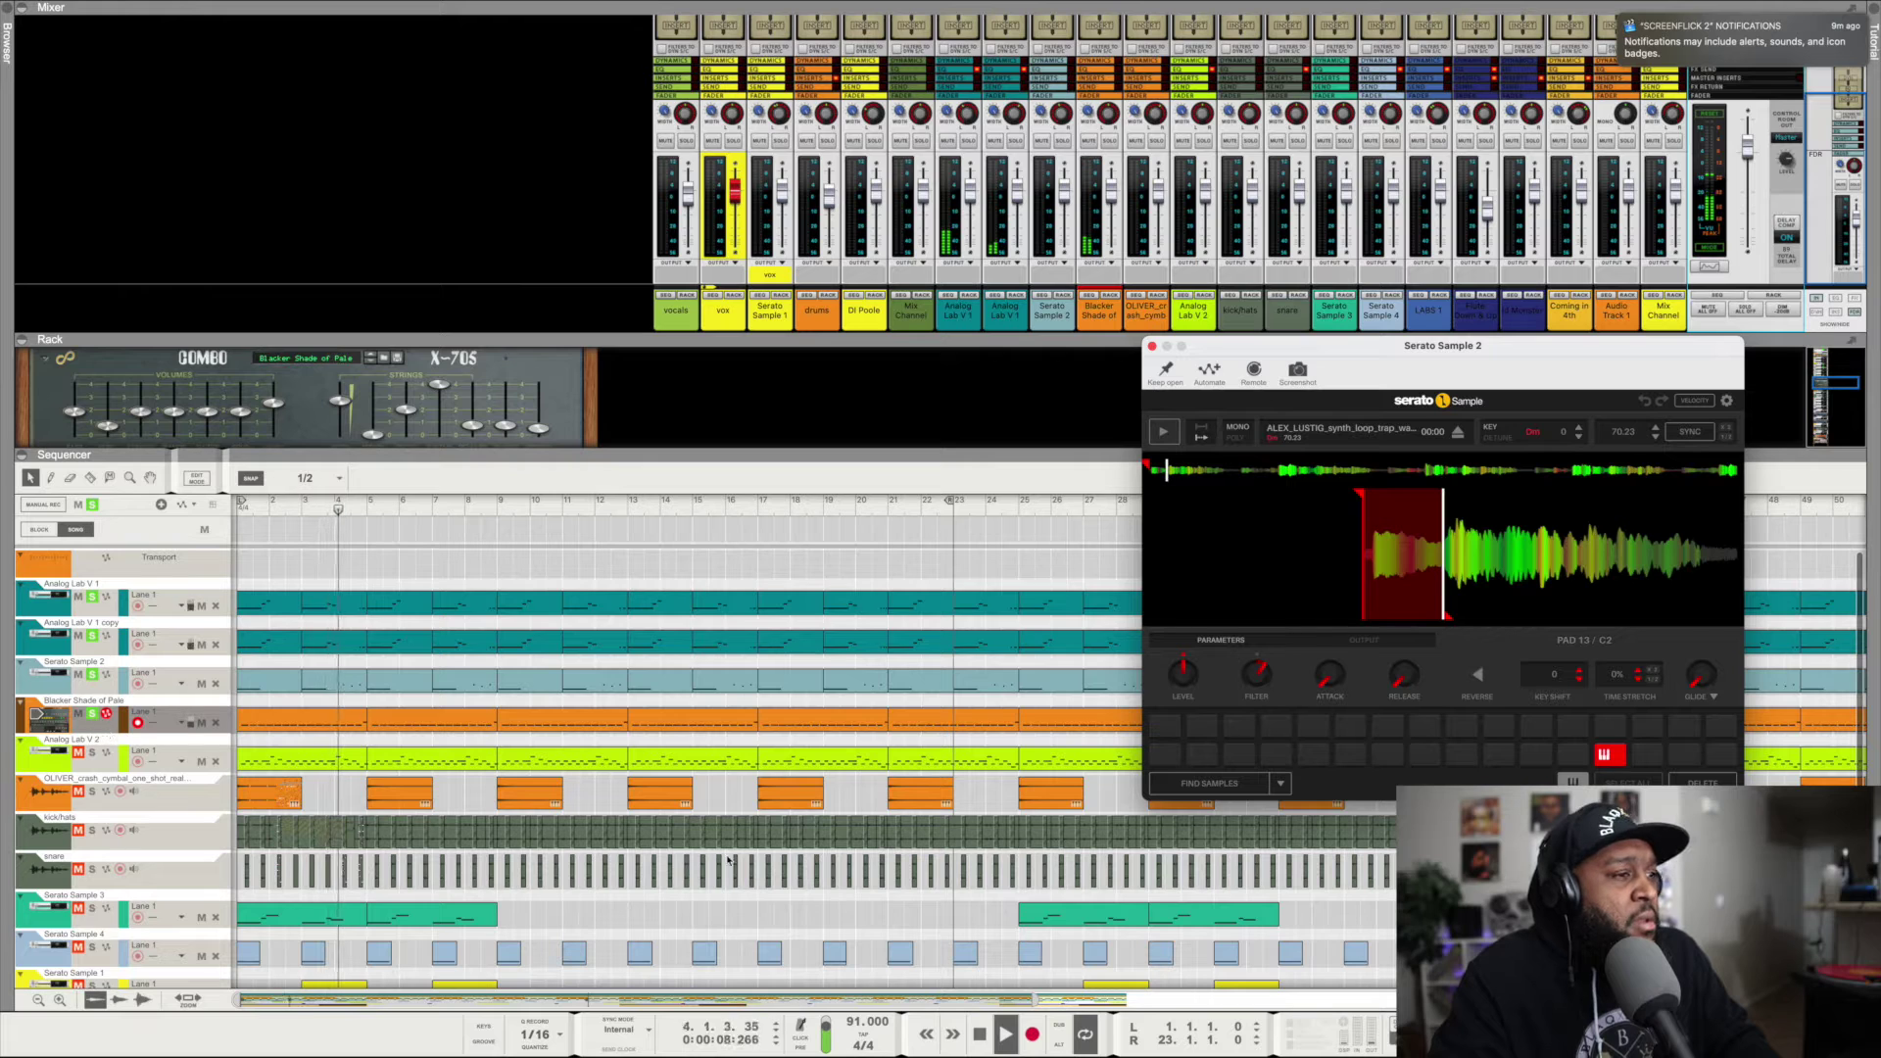
# Stop at the song's start, view the notes in the first Blacker Shade of Pale clip, and enlarge the rack around its instrument.
pyautogui.doubleClick(979, 1033)
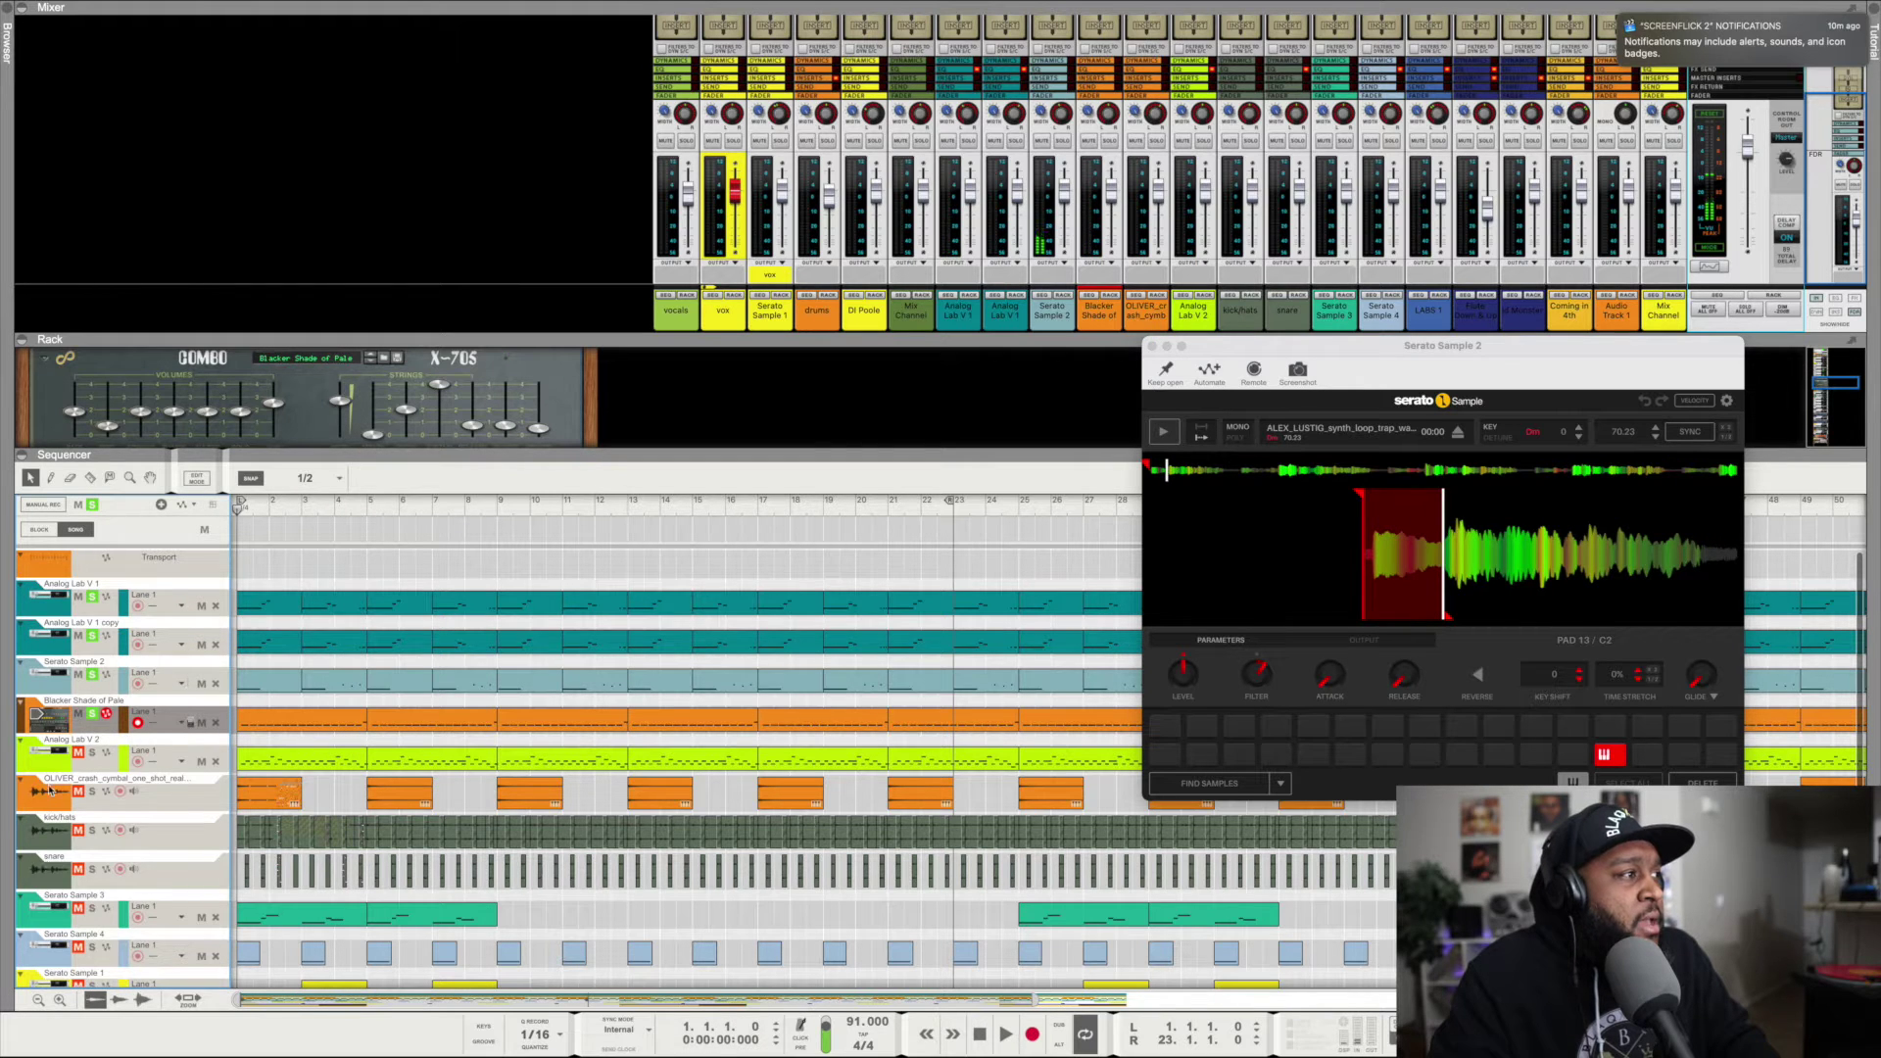
pyautogui.doubleClick(289, 723)
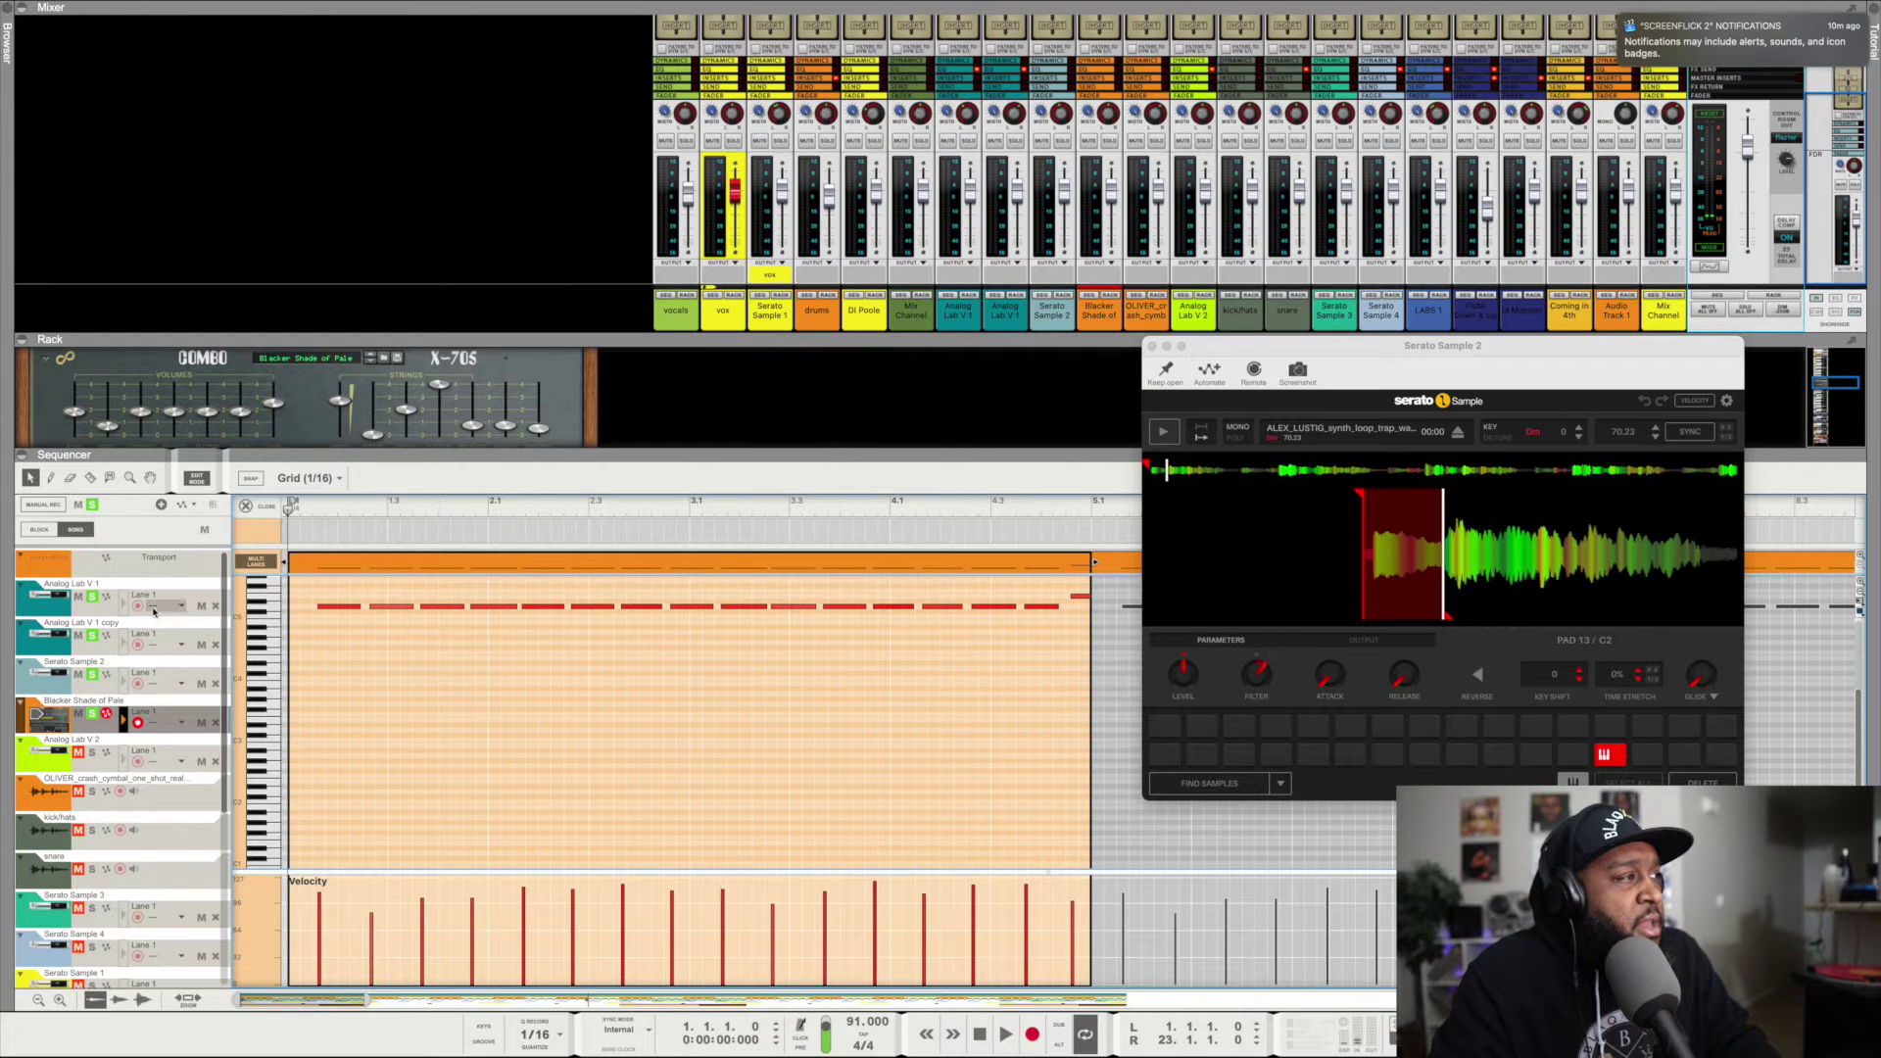
pyautogui.click(245, 505)
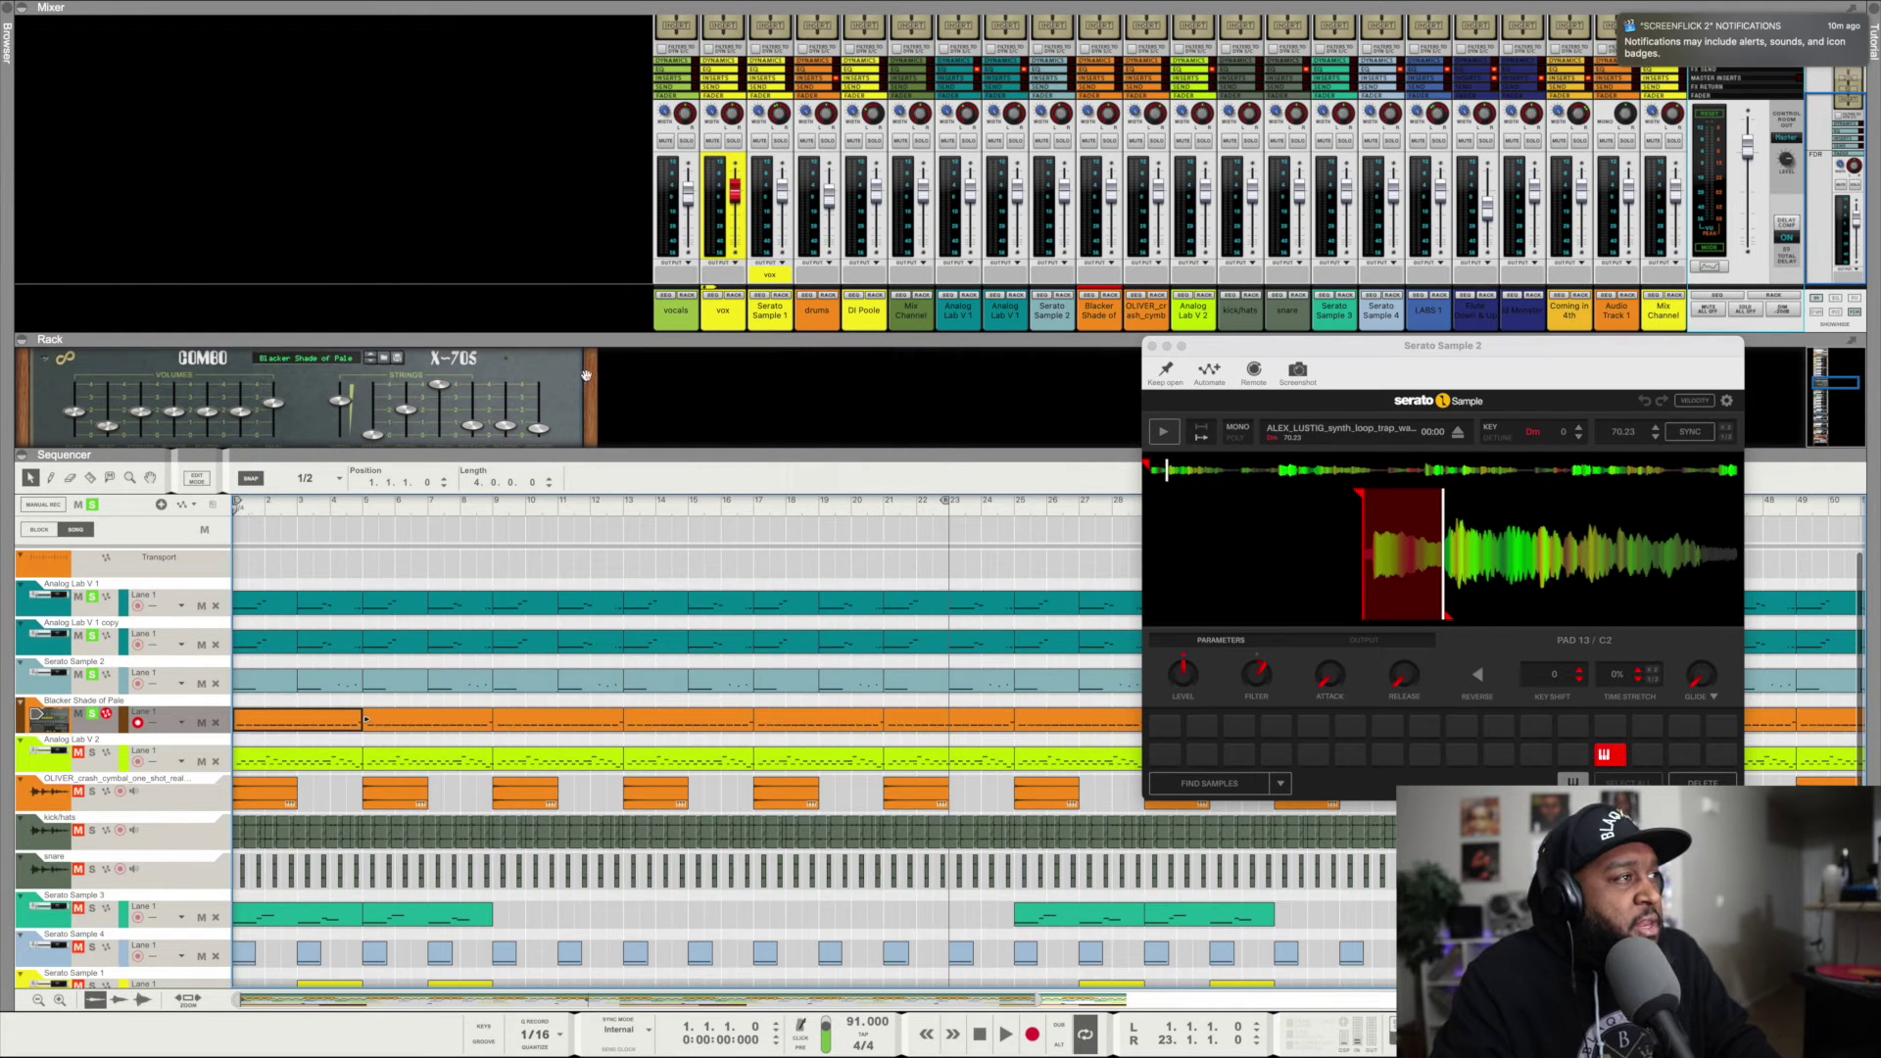
pyautogui.moveTo(632, 339); pyautogui.dragTo(637, 147)
pyautogui.moveTo(634, 457); pyautogui.dragTo(652, 425)
# Solo the Analog Lab V 2 track, start playback, and take the other tracks out of the solo.
pyautogui.click(91, 723)
pyautogui.click(1006, 1034)
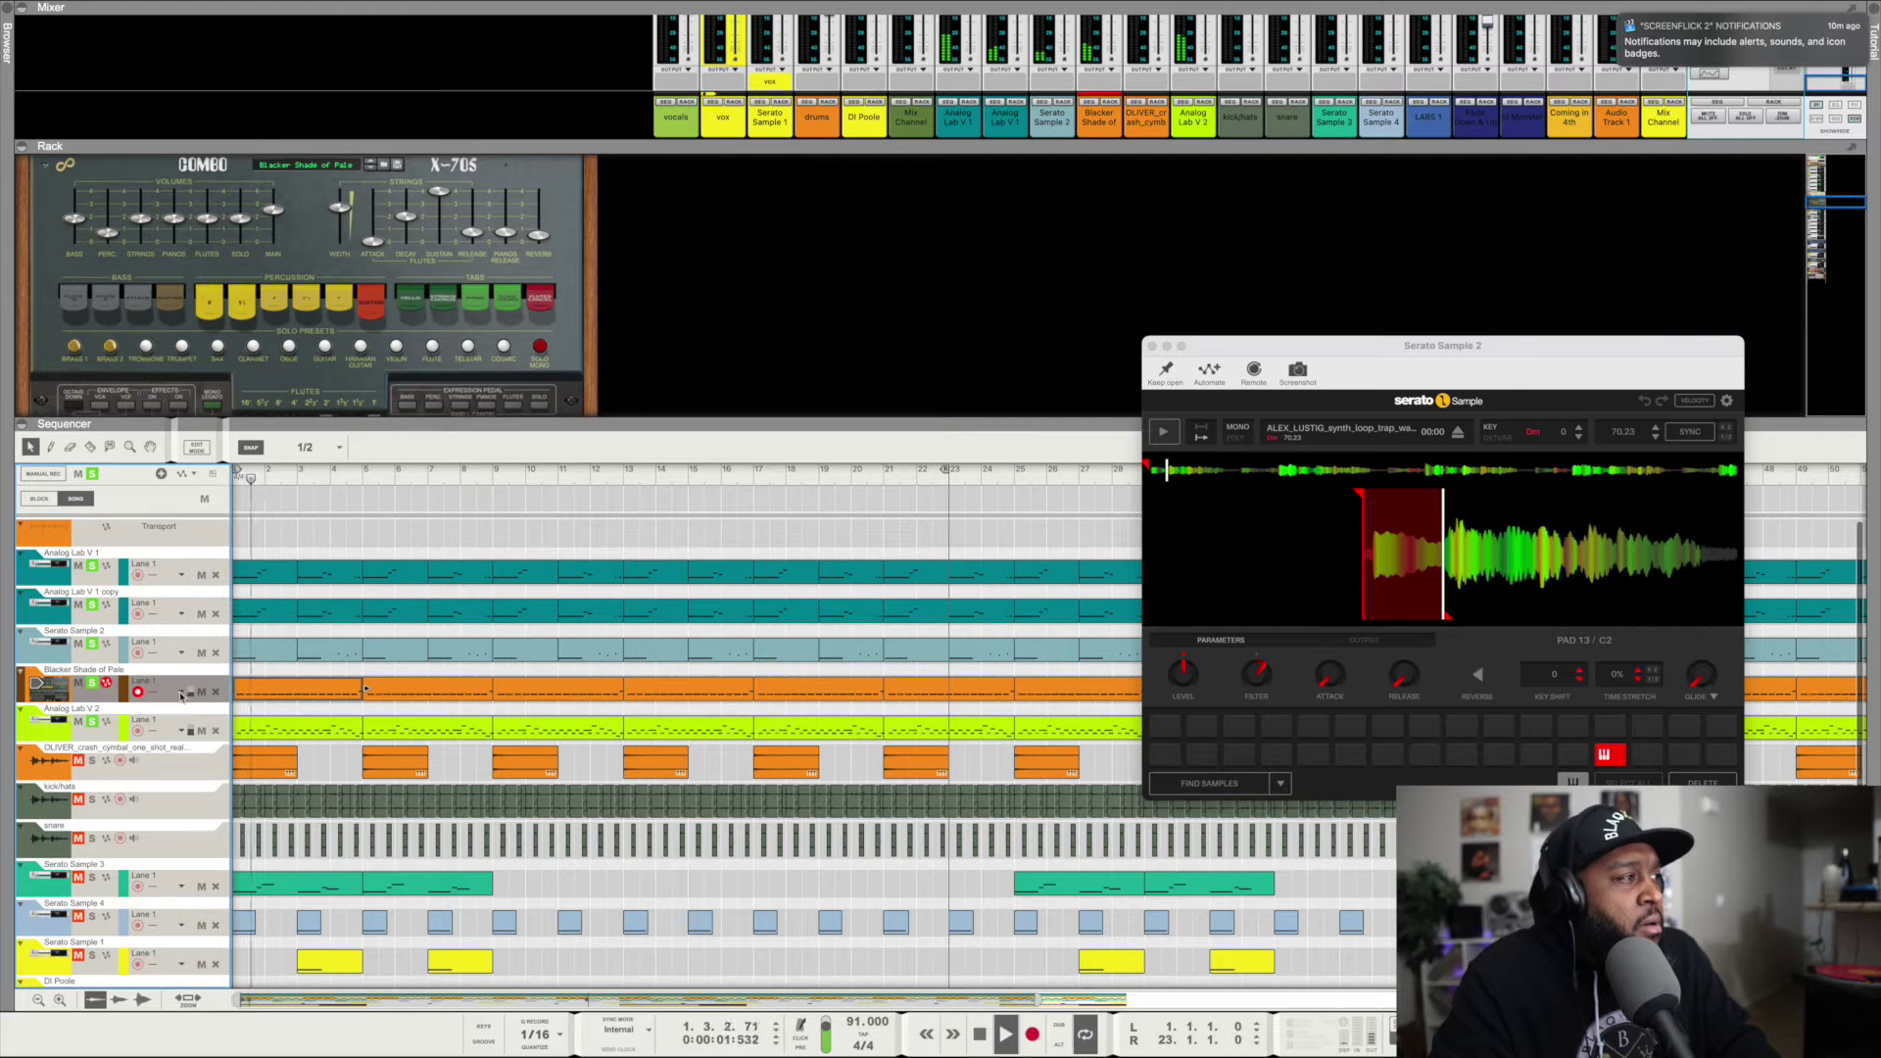
pyautogui.click(92, 605)
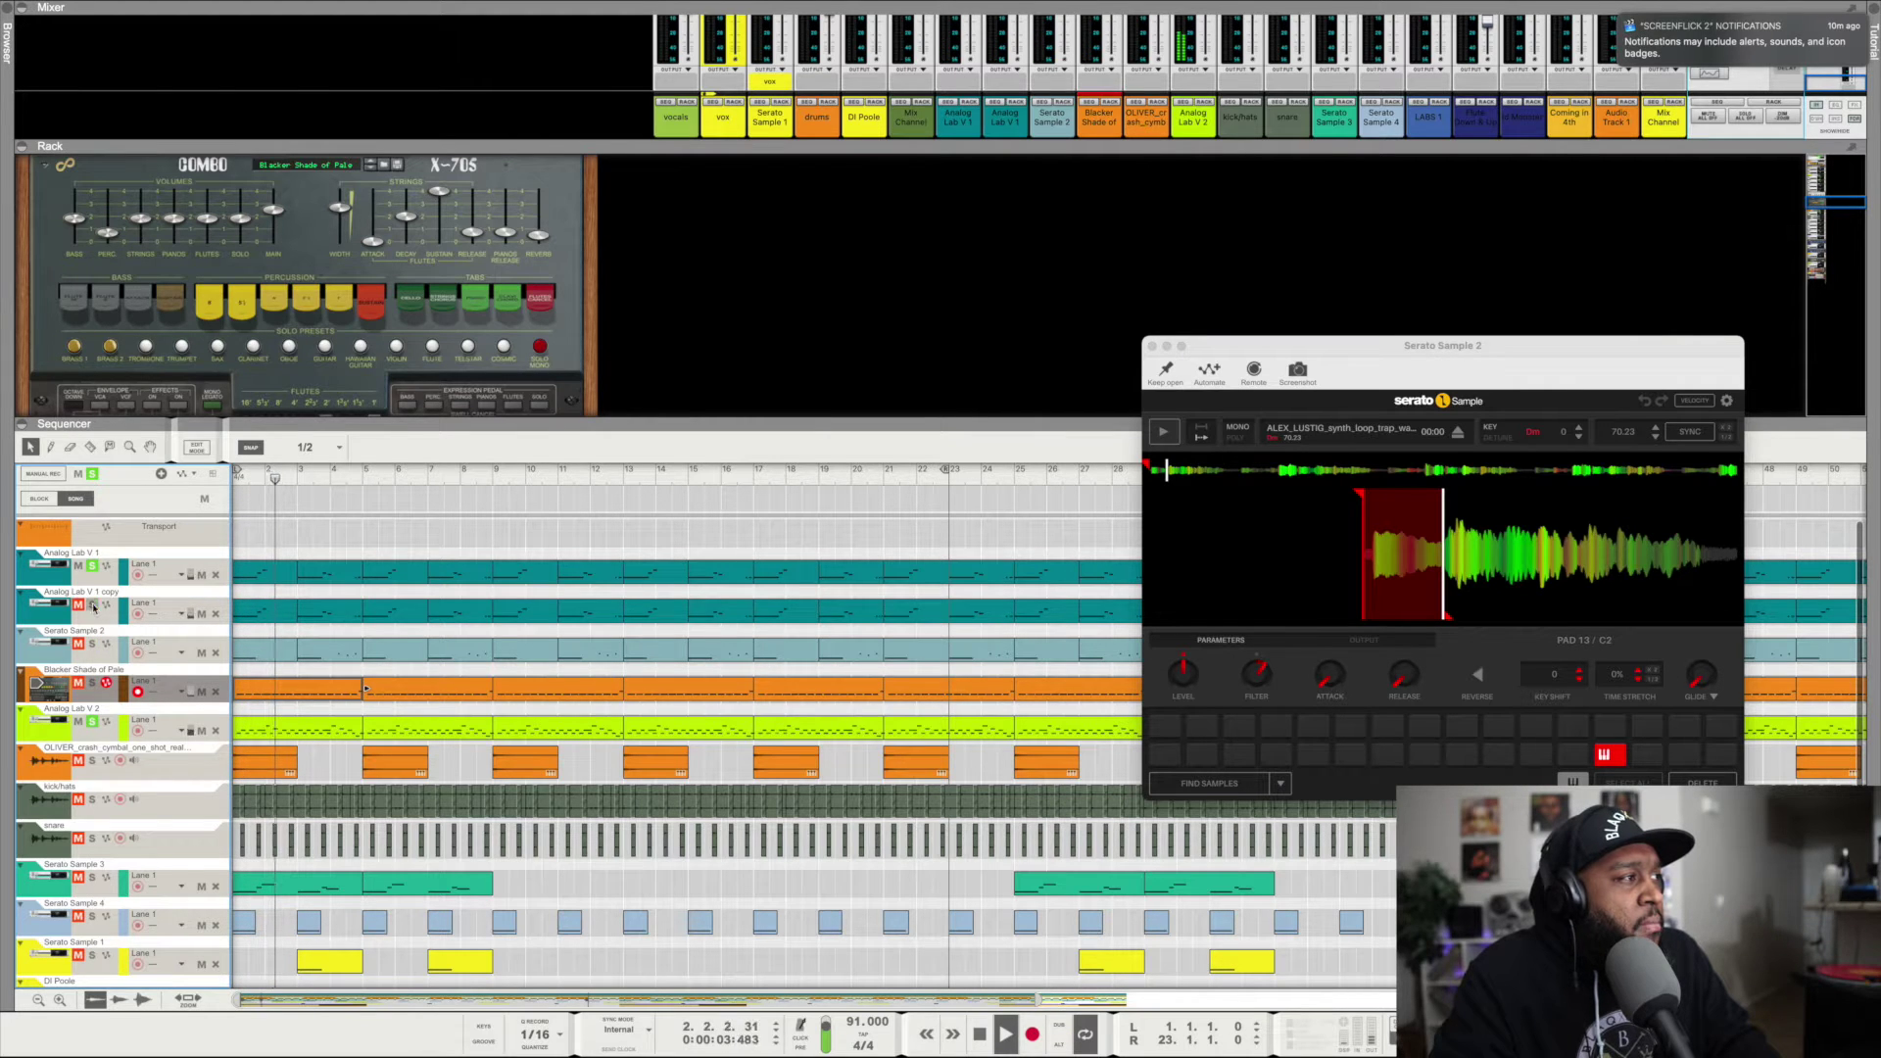
# Select the Analog Lab V 2 track and open its Analog Lab V instrument window to view the preset.
pyautogui.click(130, 710)
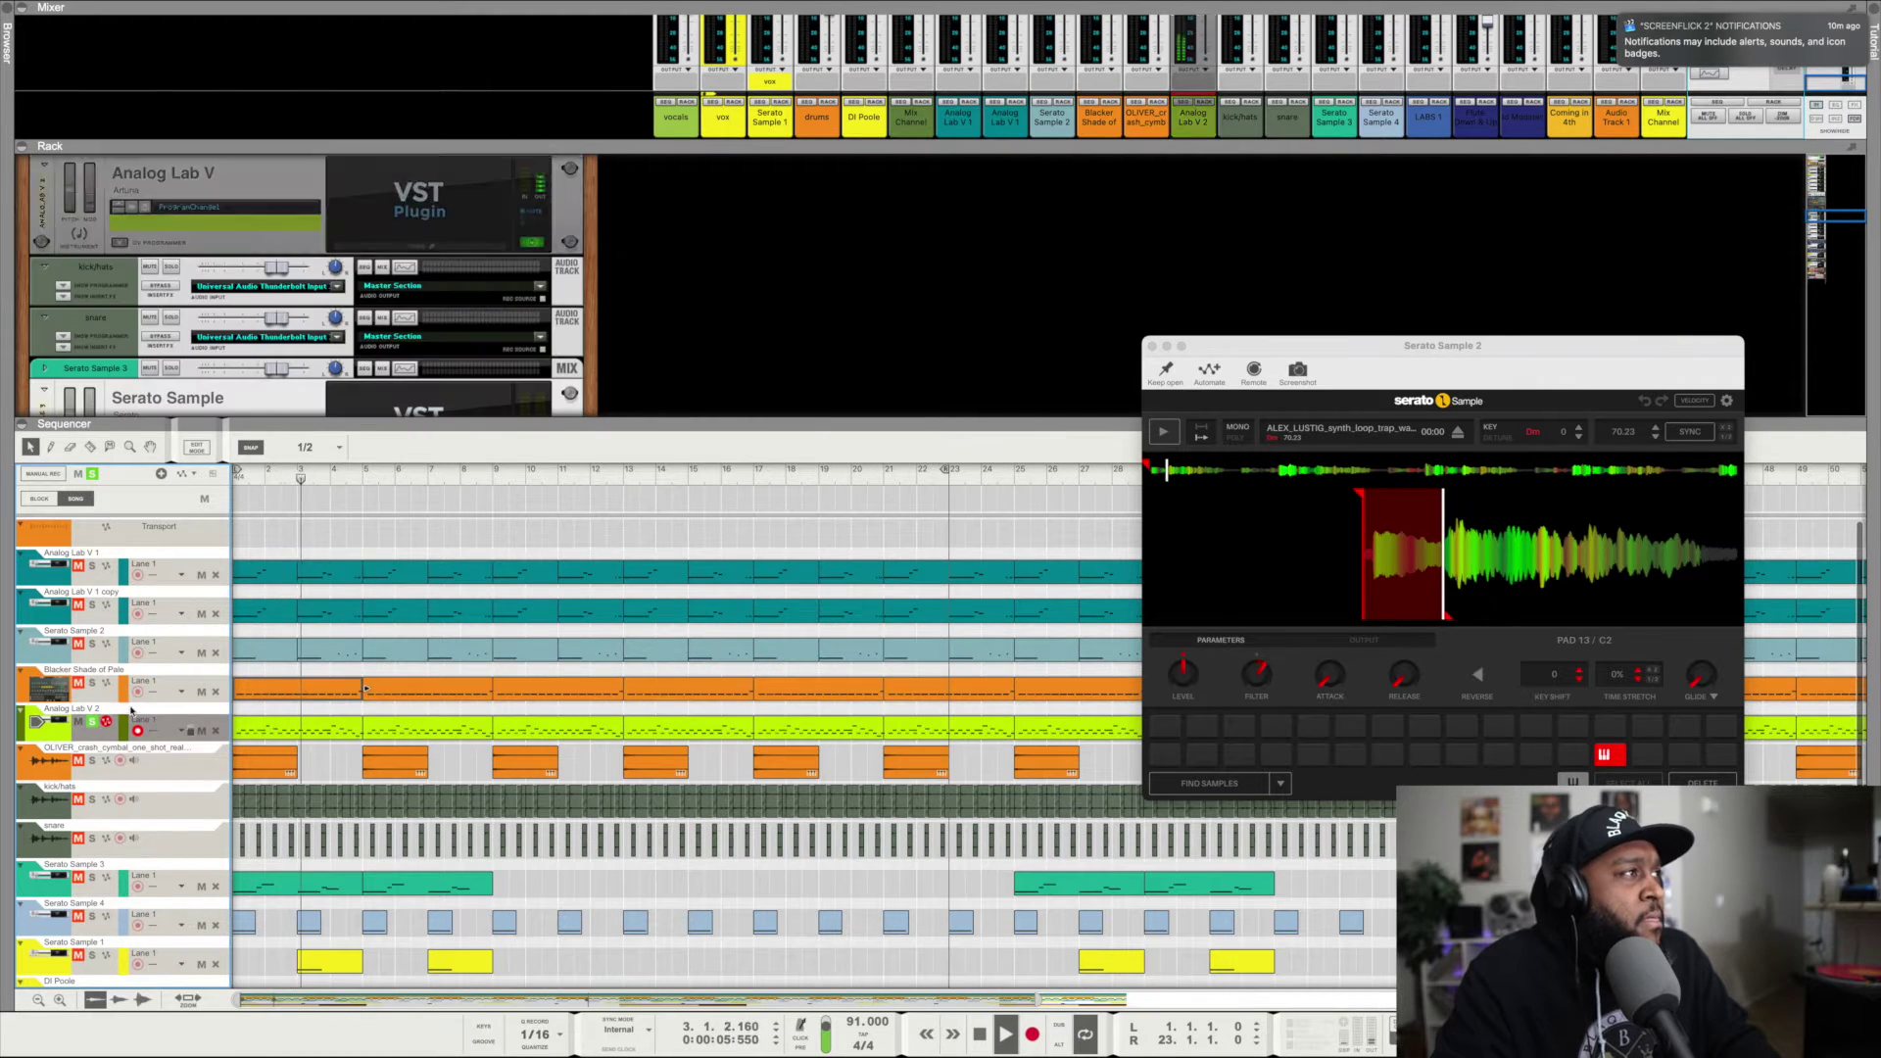
pyautogui.click(857, 249)
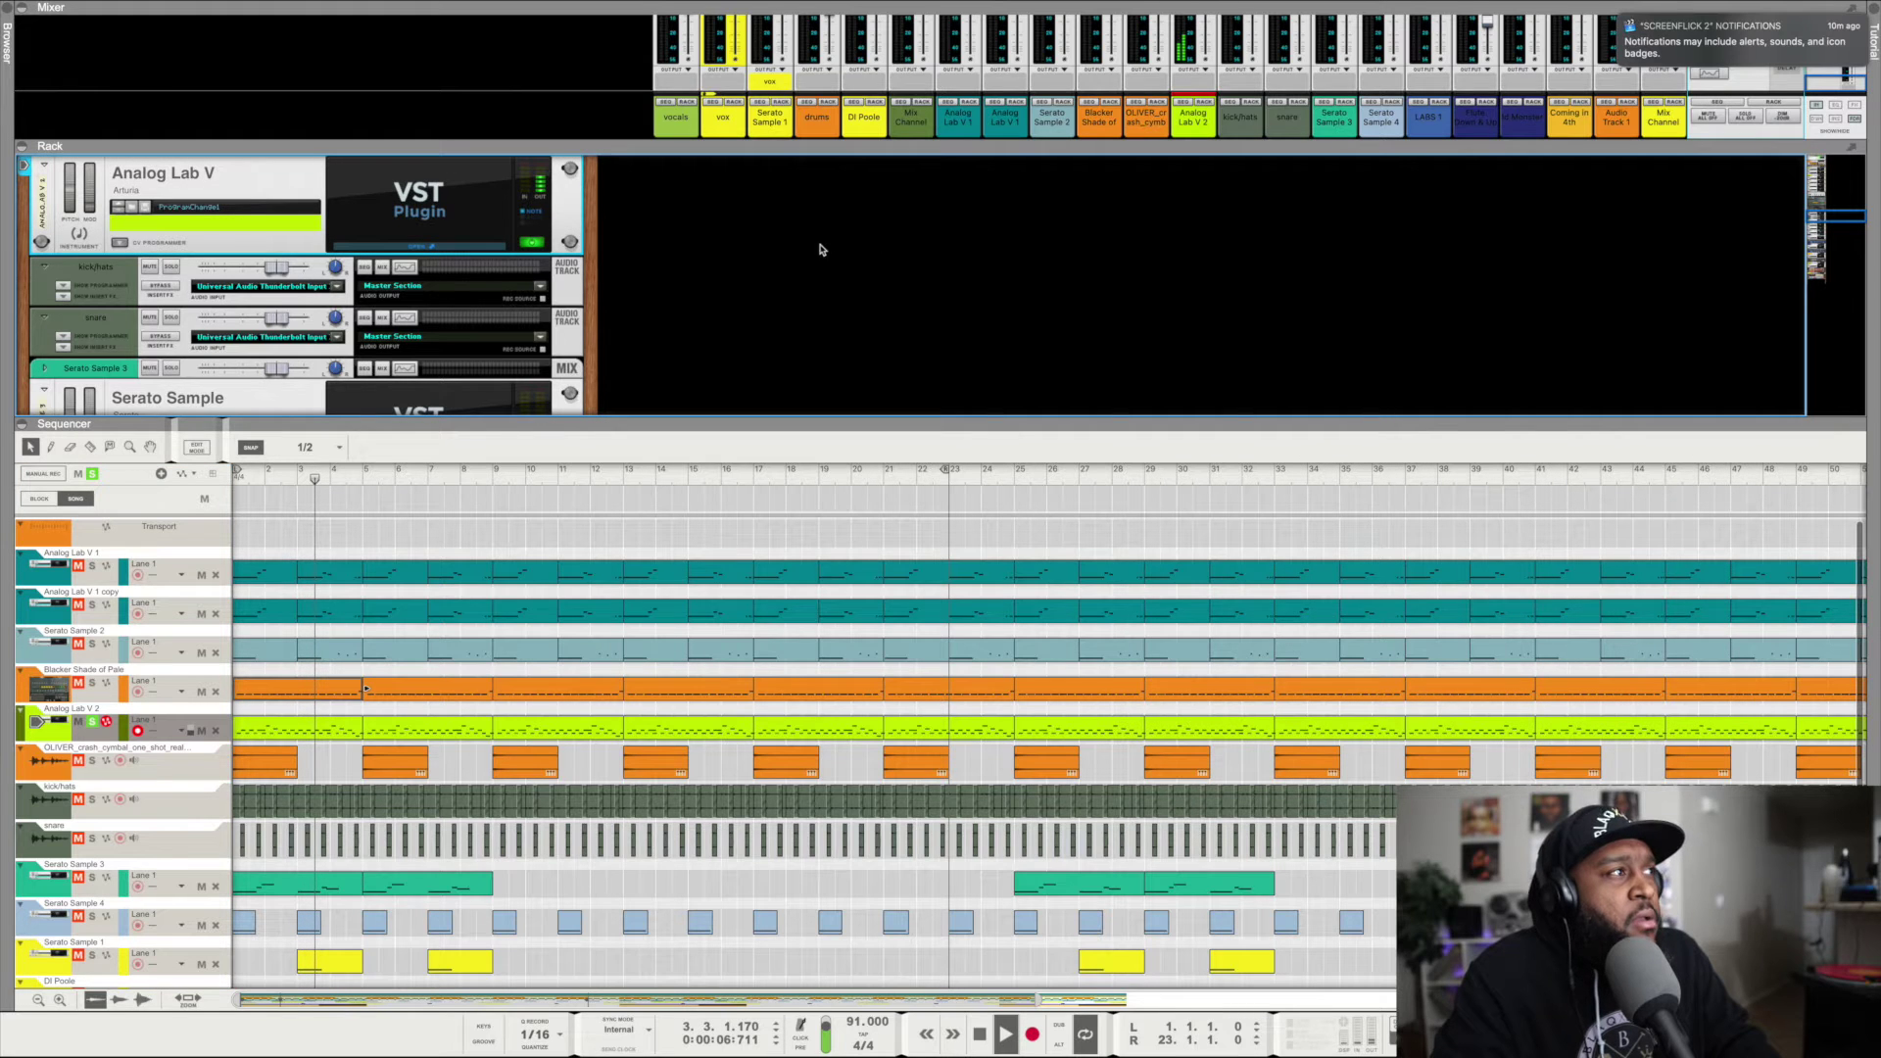
pyautogui.click(432, 248)
pyautogui.click(431, 248)
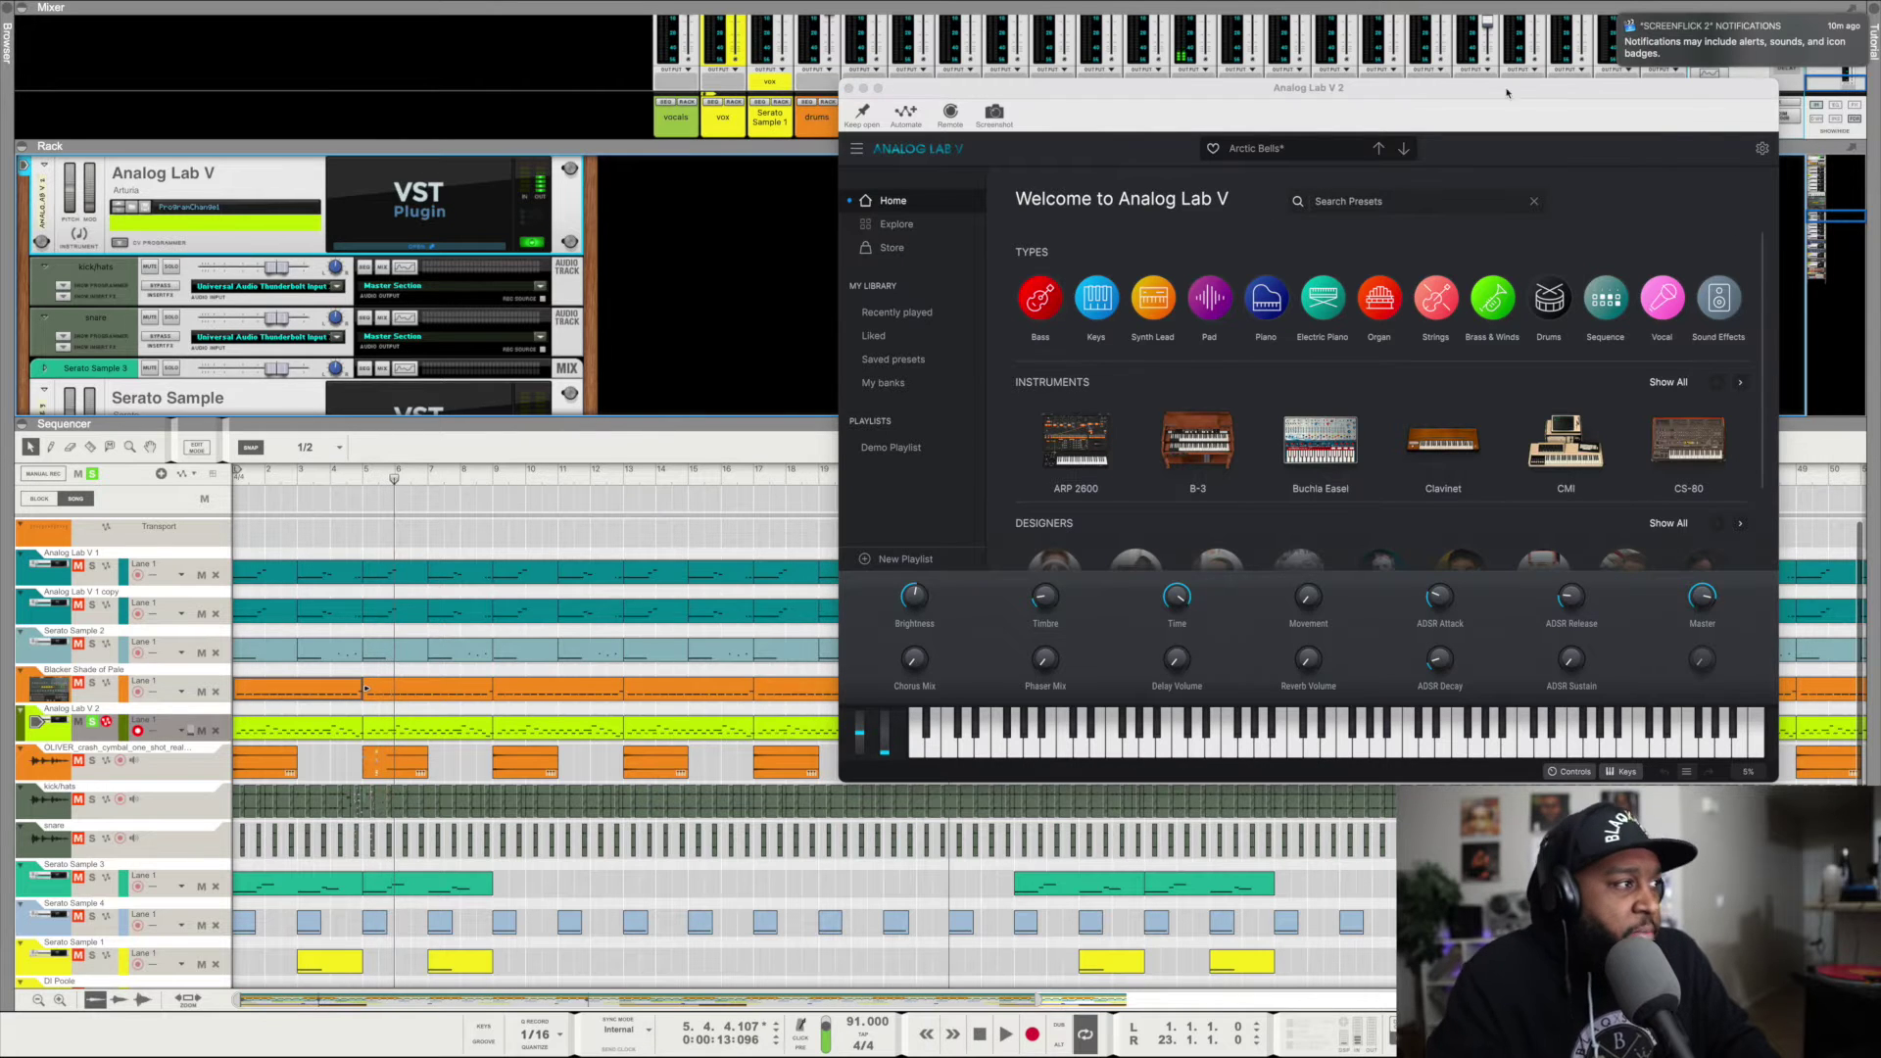
# View the notes in the first Analog Lab V 2 clip, with the instrument window moved further away from them.
pyautogui.click(343, 727)
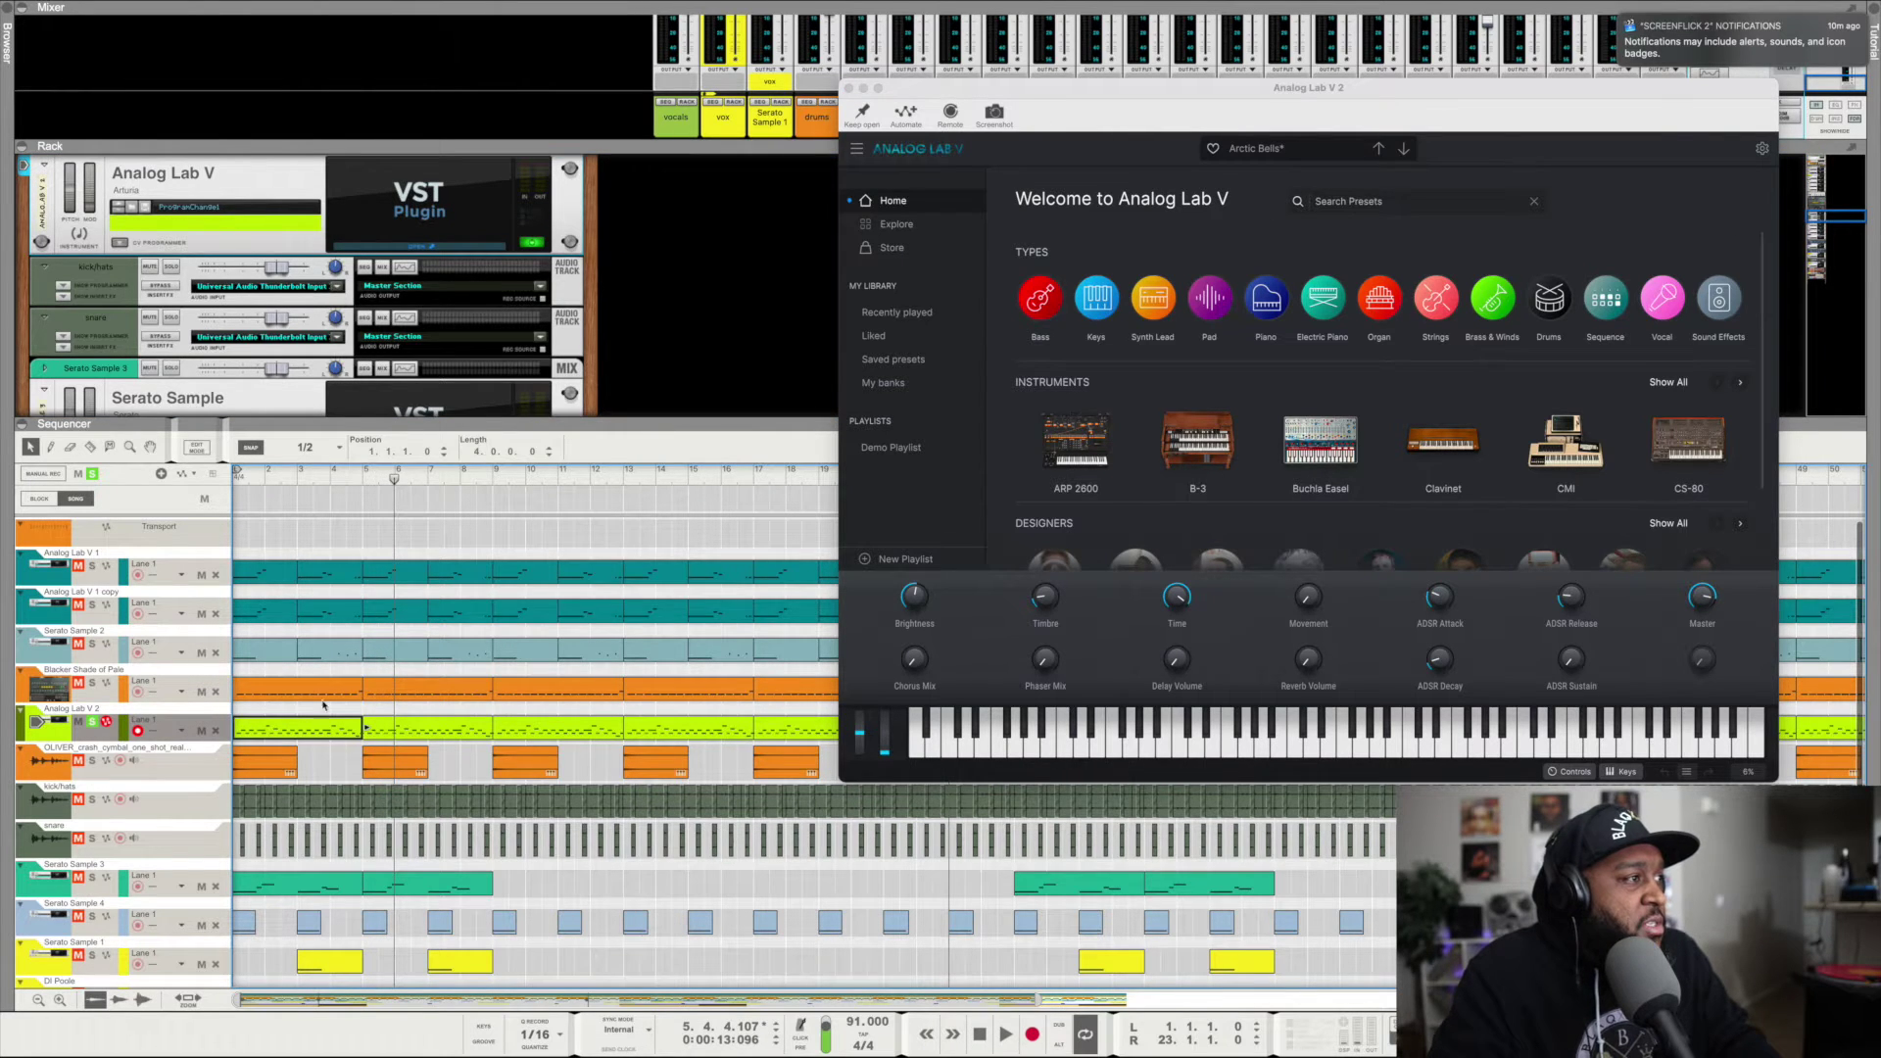
pyautogui.doubleClick(307, 727)
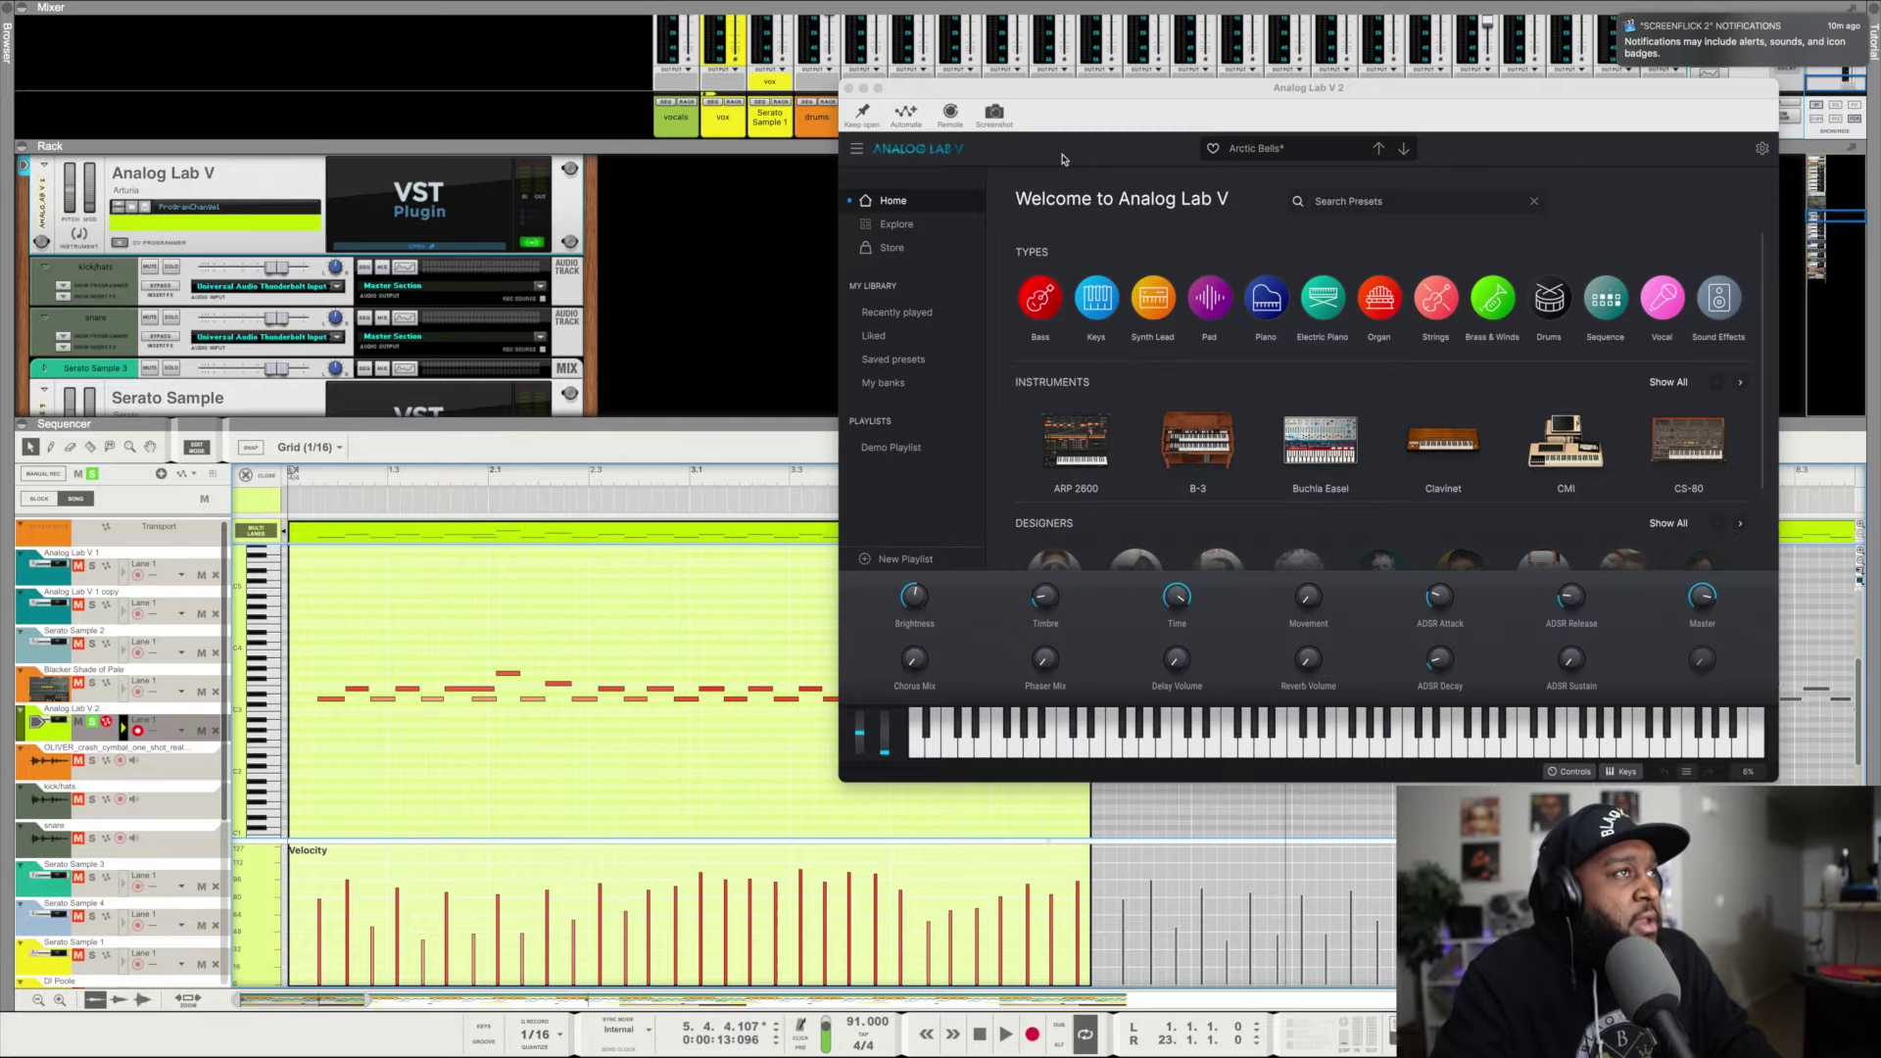
pyautogui.moveTo(994, 95); pyautogui.dragTo(1045, 72)
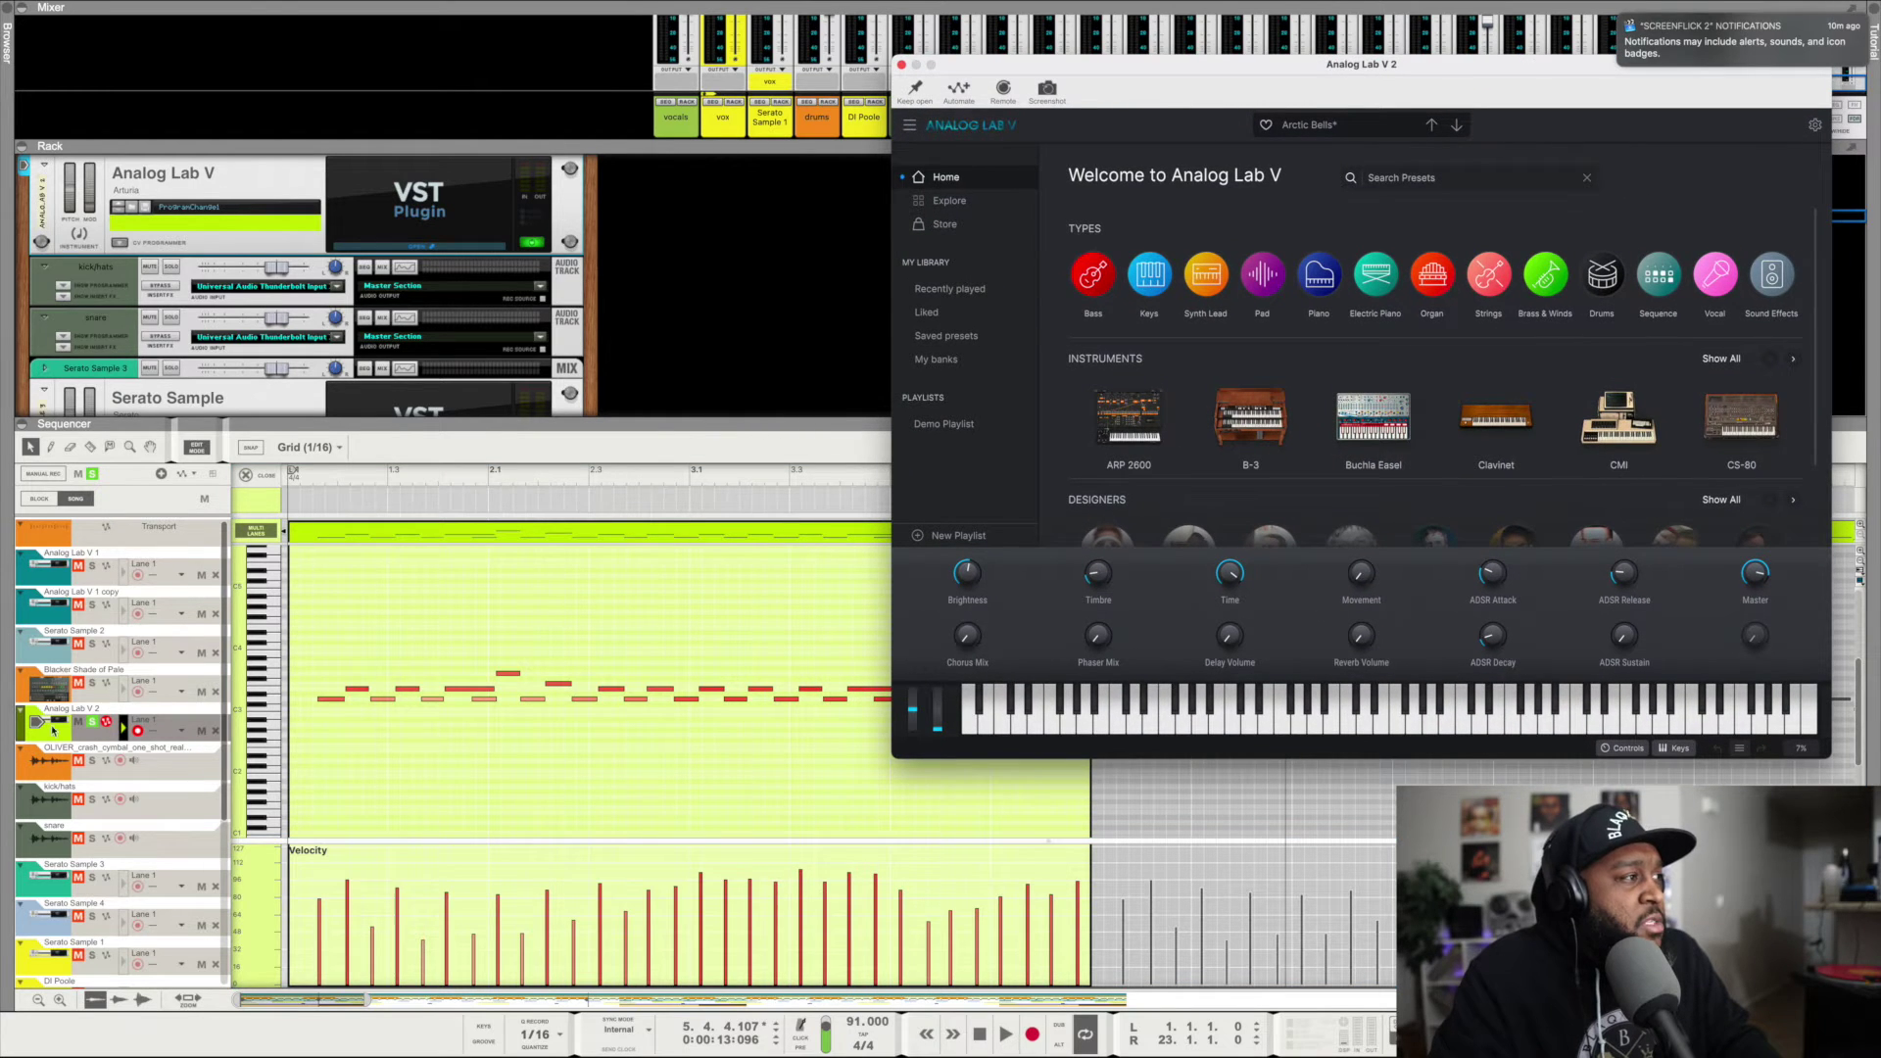
# Add Blacker Shade of Pale, Serato Sample 2, Analog Lab V 1 copy and Analog Lab V 1 to the solo, and play from the start.
pyautogui.click(93, 683)
pyautogui.click(94, 644)
pyautogui.click(93, 605)
pyautogui.click(93, 565)
pyautogui.click(979, 1035)
pyautogui.click(1005, 1035)
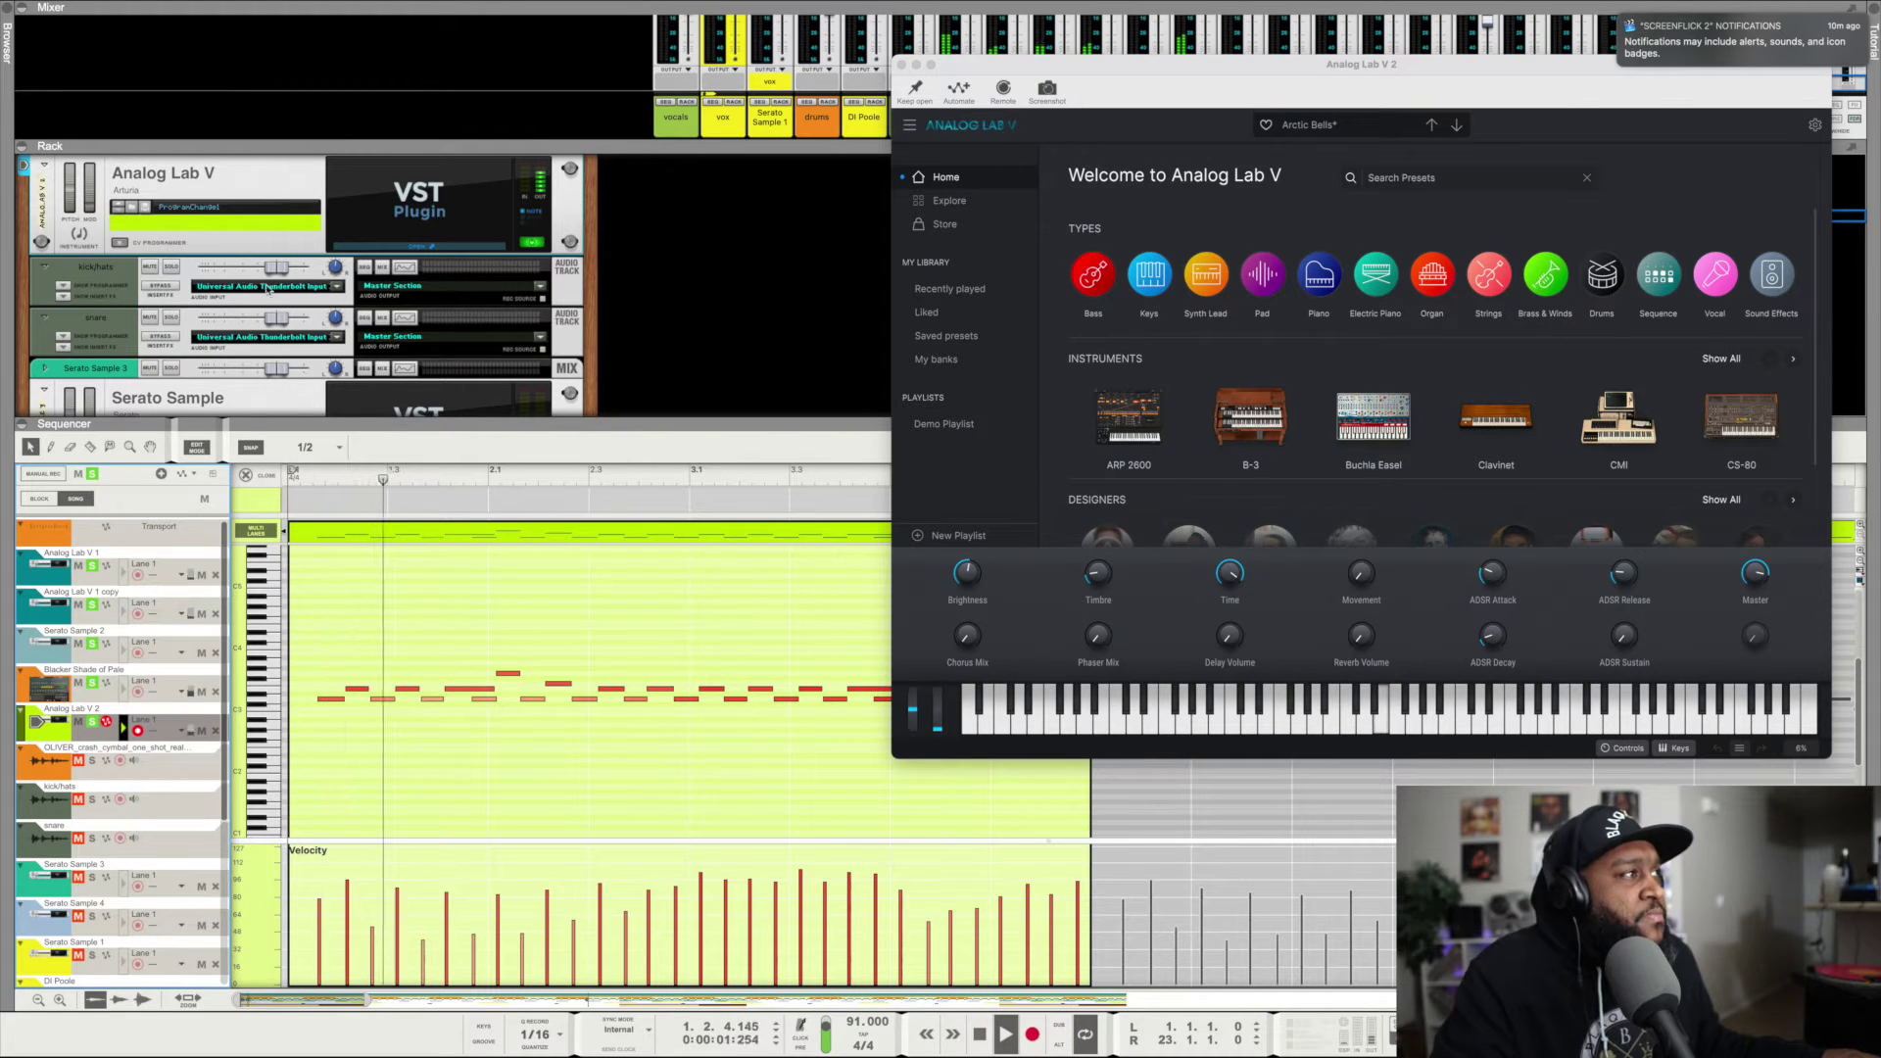
# Return to the full arrangement in an enlarged sequencer, close the Analog Lab V 2 window, and stop at the song's start.
pyautogui.click(273, 474)
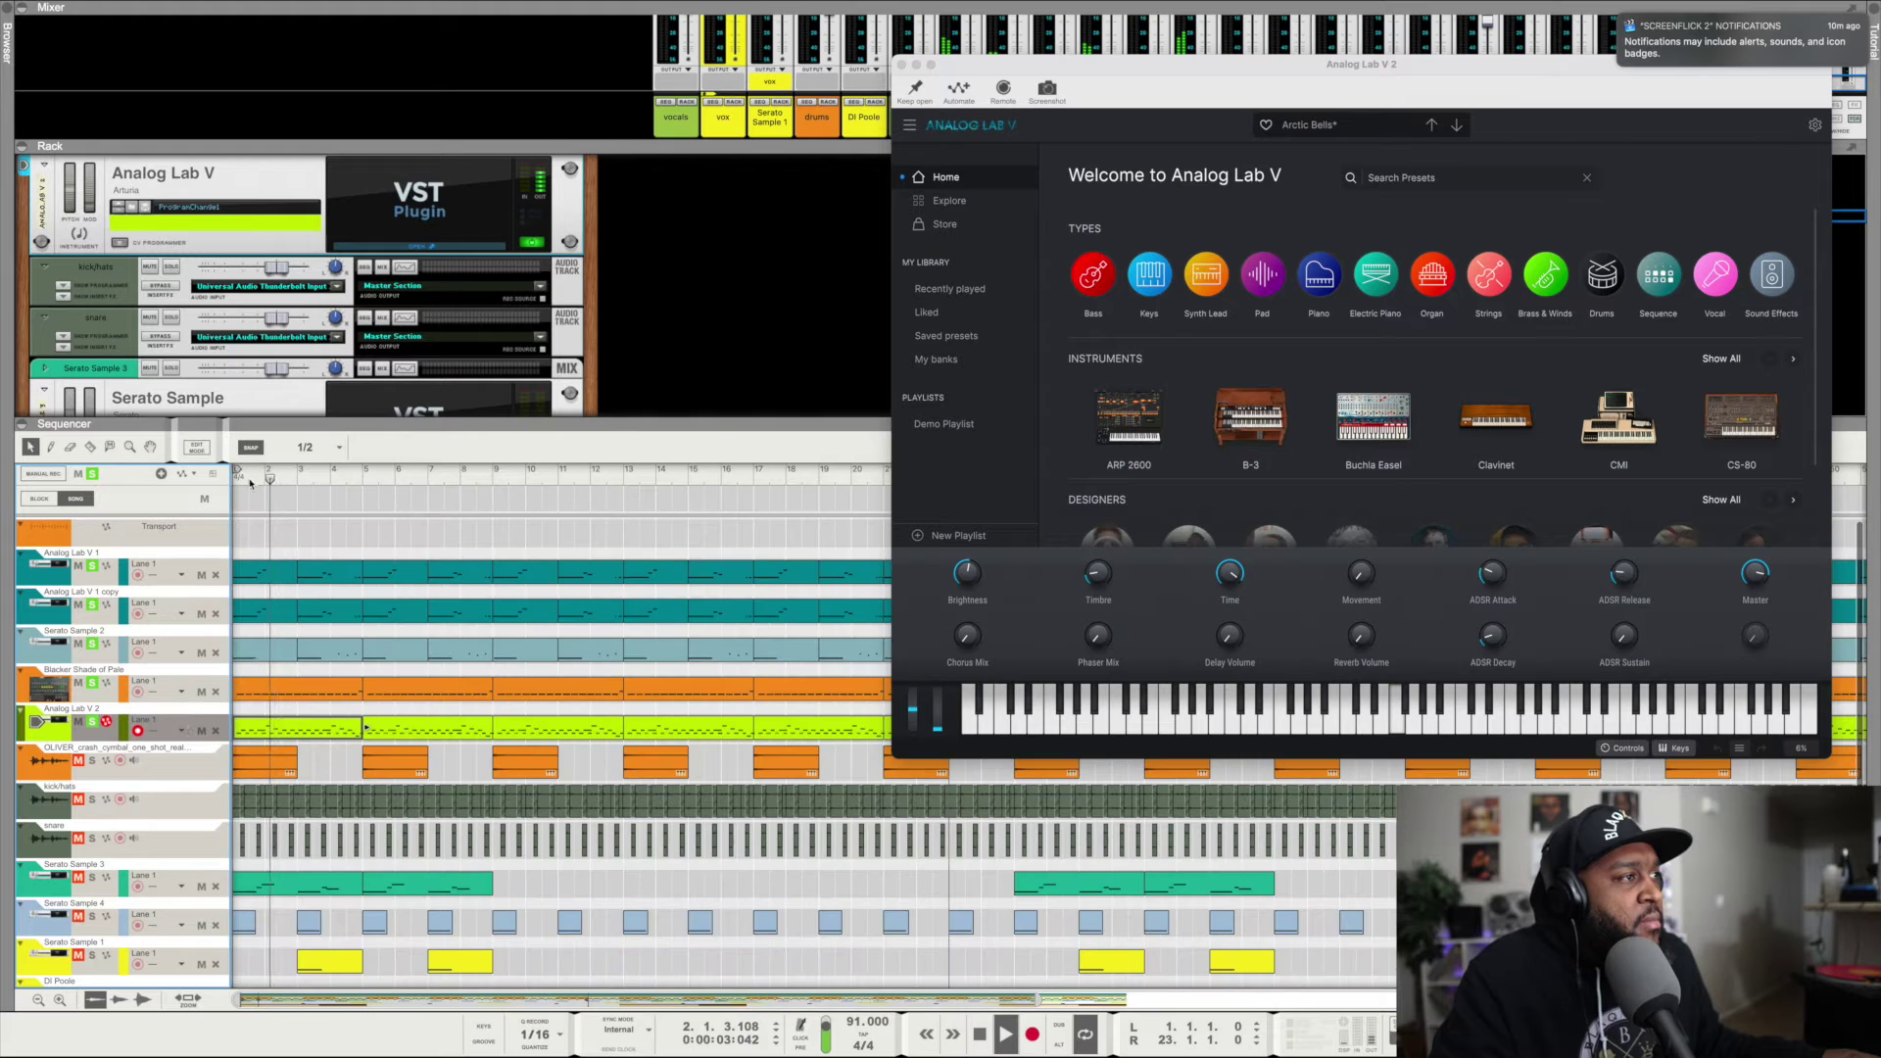
pyautogui.moveTo(719, 424); pyautogui.dragTo(722, 336)
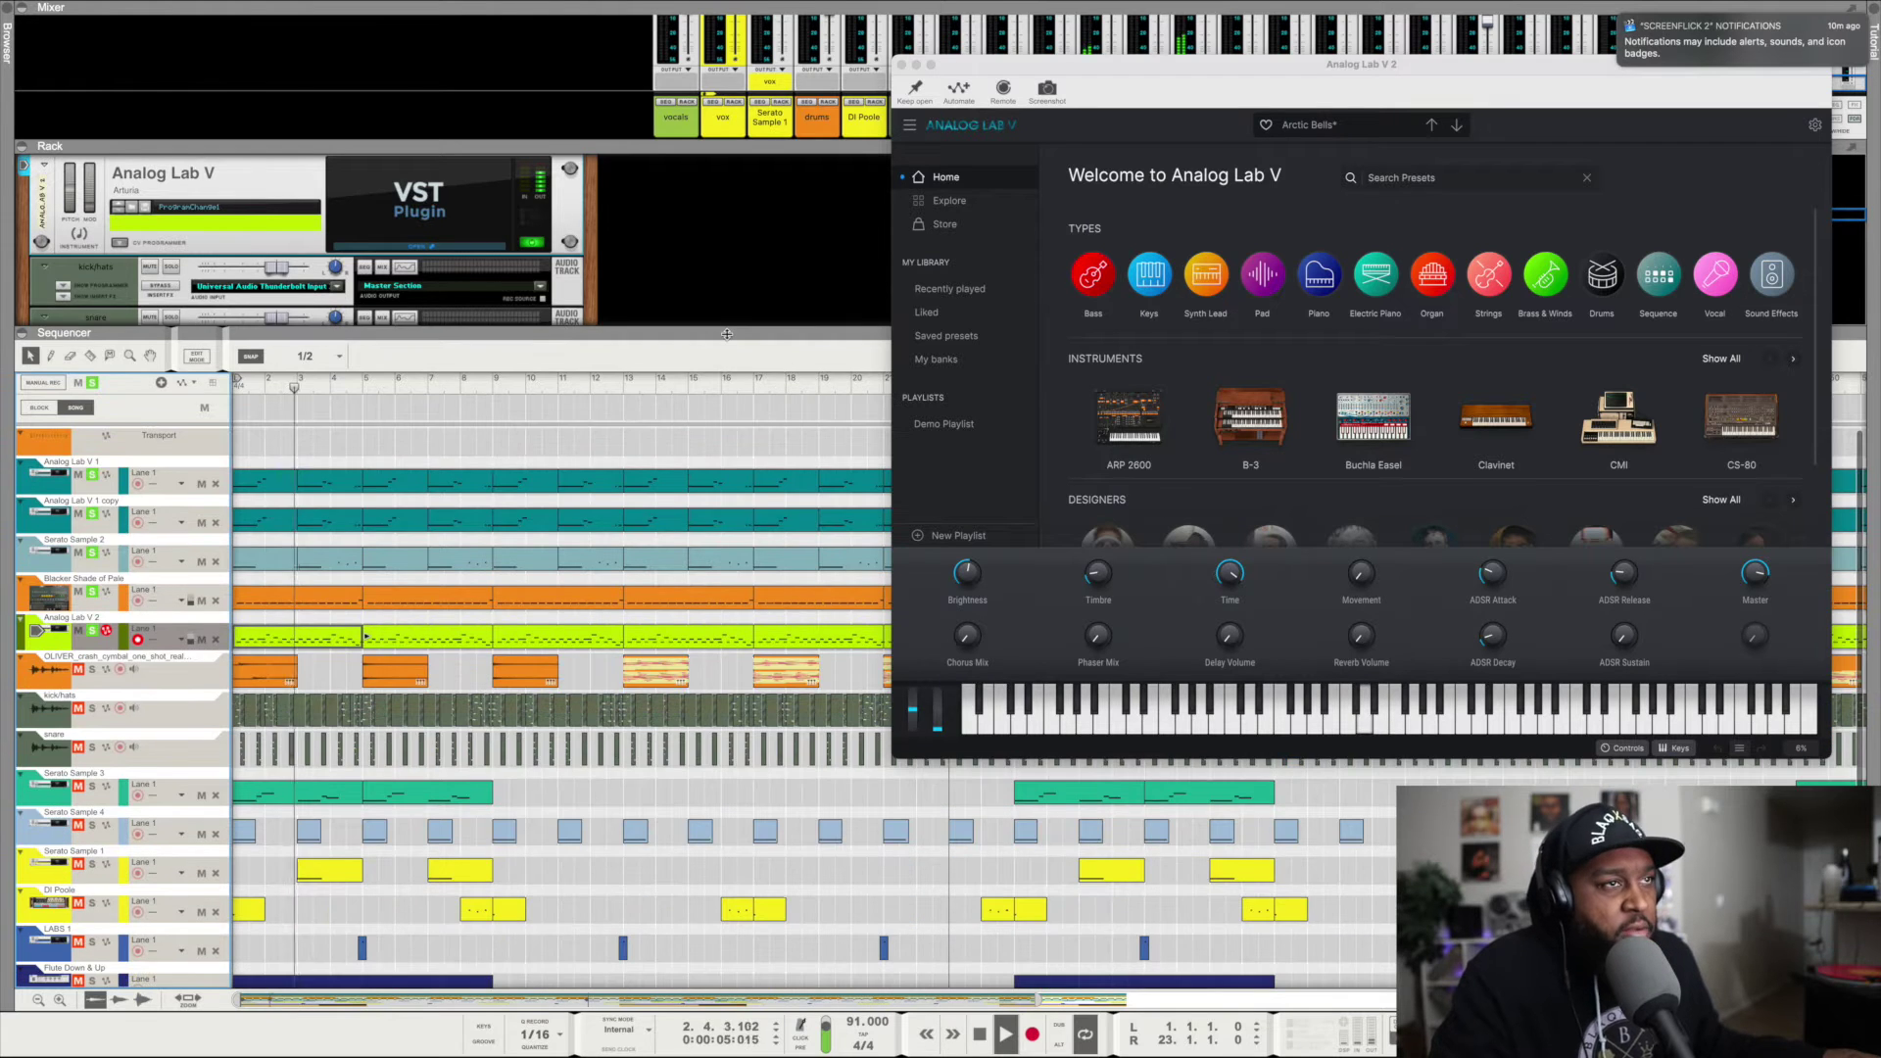
pyautogui.click(901, 64)
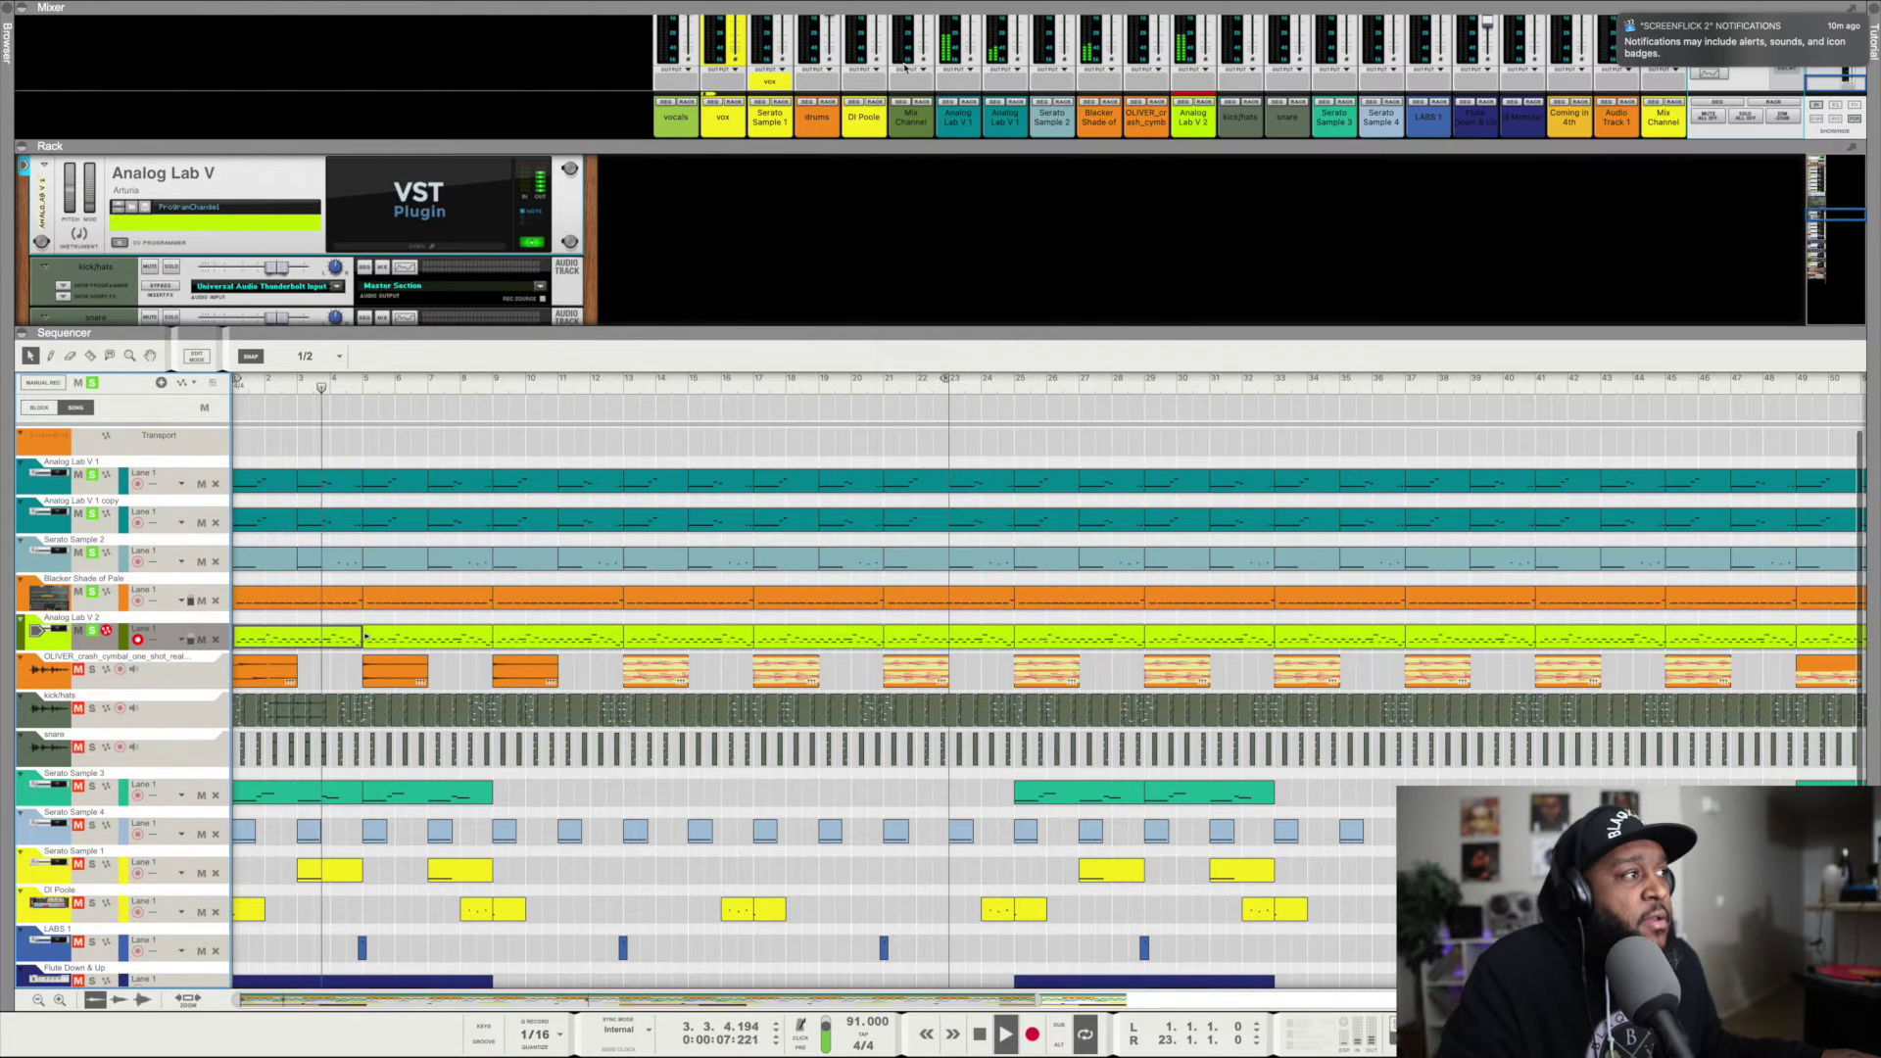
pyautogui.click(979, 1034)
pyautogui.click(979, 1033)
# Add the OLIVER crash cymbal, kick/hats and snare audio tracks to the solo.
pyautogui.click(91, 670)
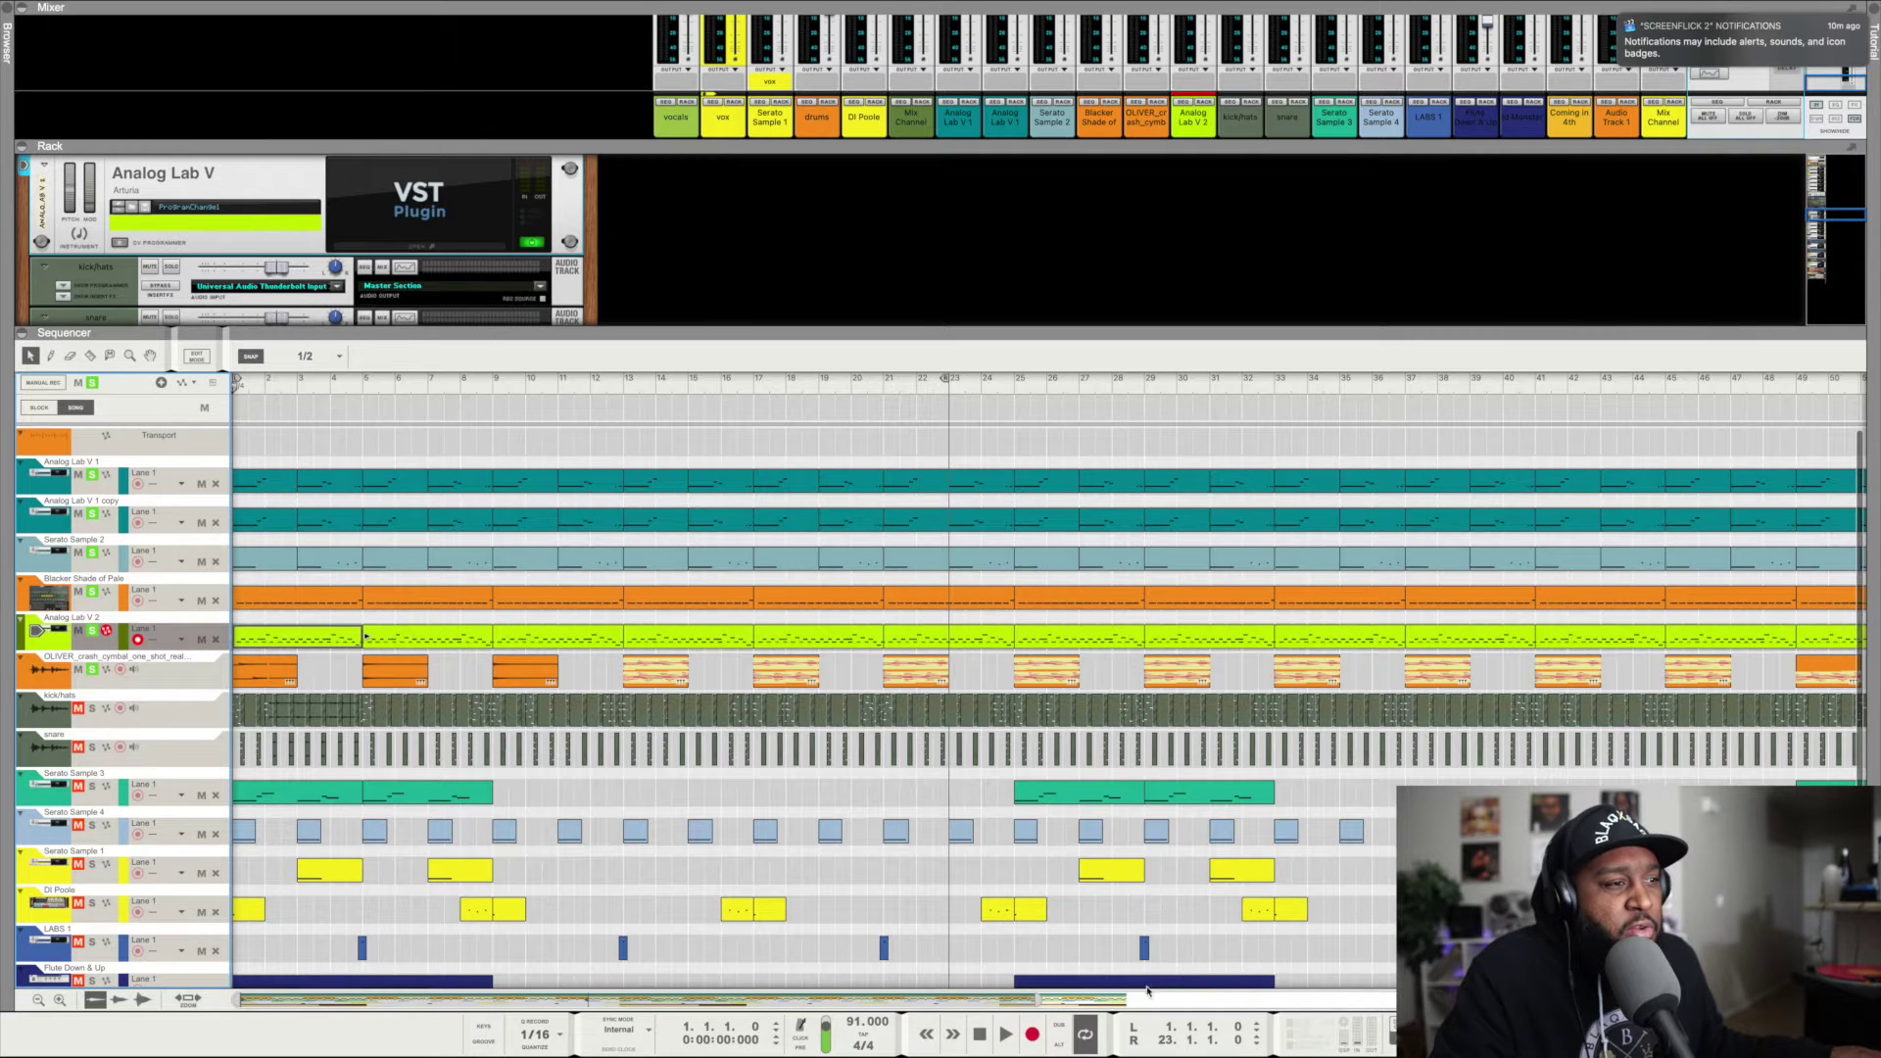
pyautogui.scroll(5, 1019, 867)
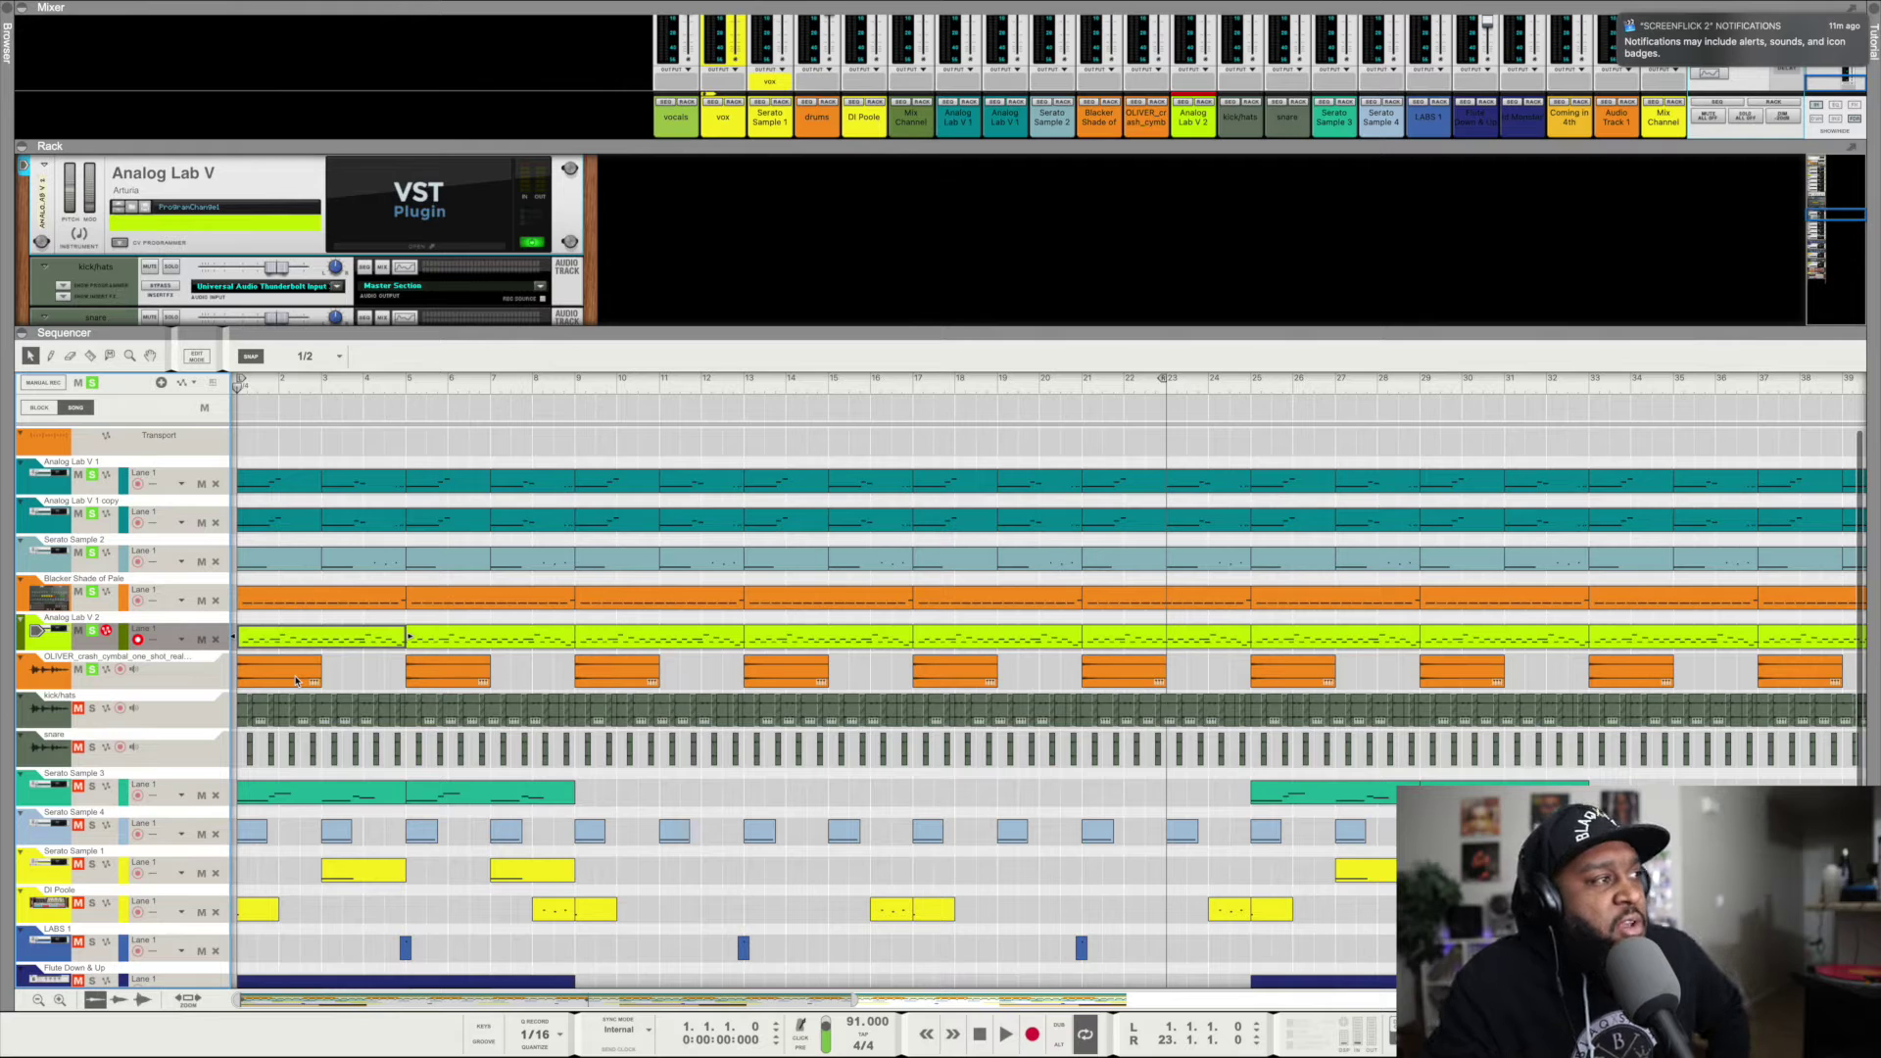
pyautogui.click(362, 675)
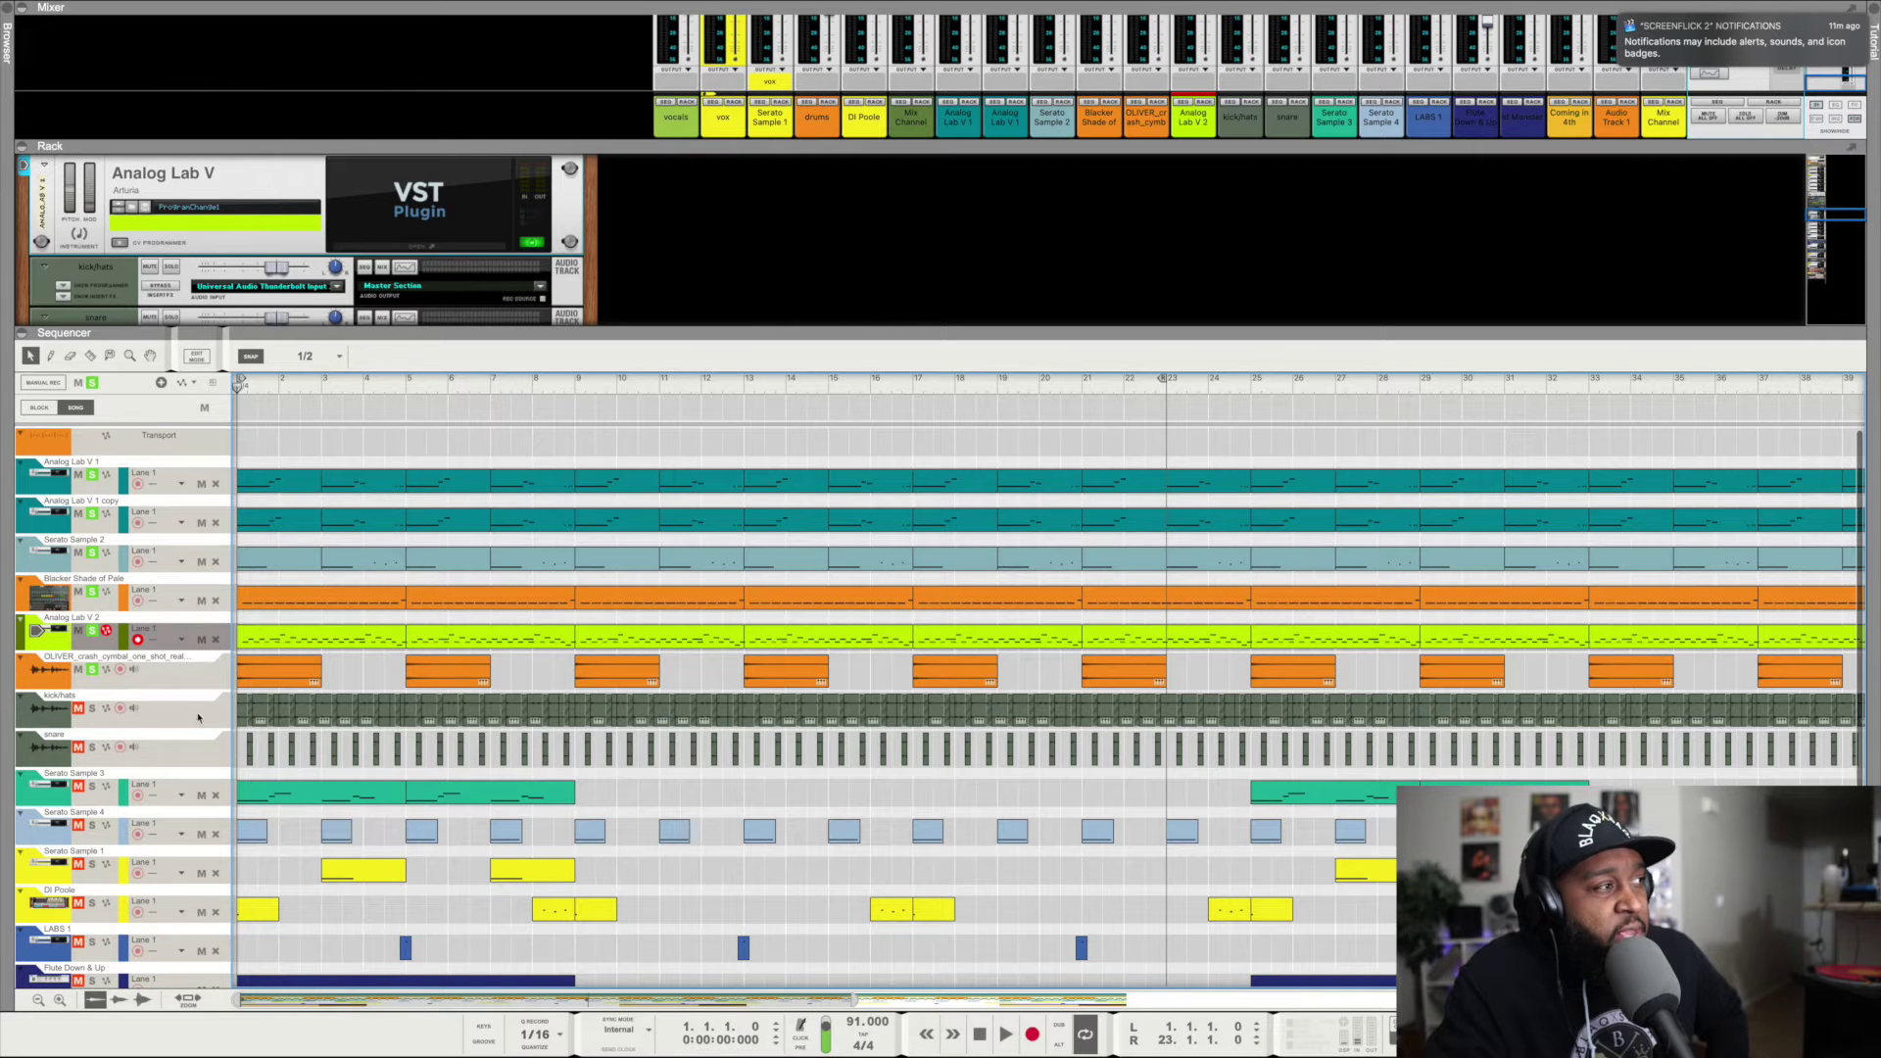
pyautogui.click(92, 707)
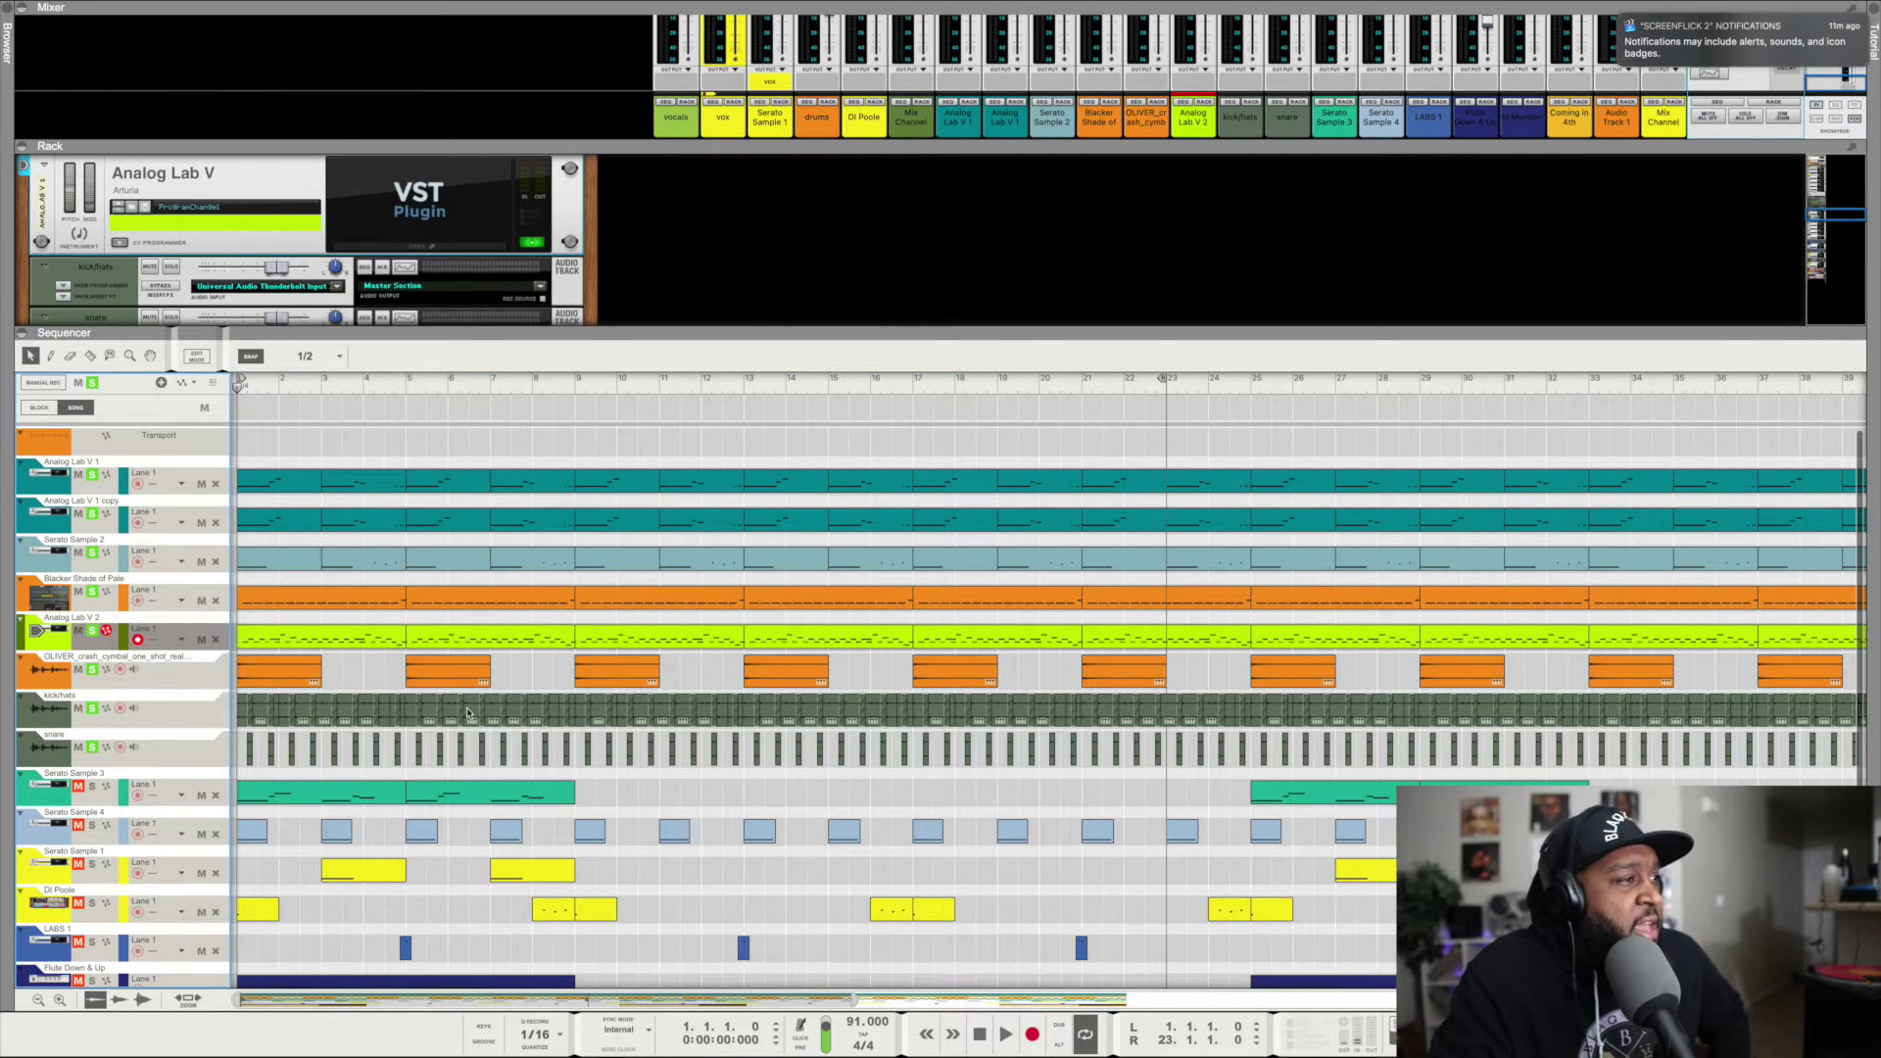
# Play the soloed melodic and drum tracks from the first bar, and stop back at the song's start.
pyautogui.moveTo(853, 999); pyautogui.dragTo(578, 1000)
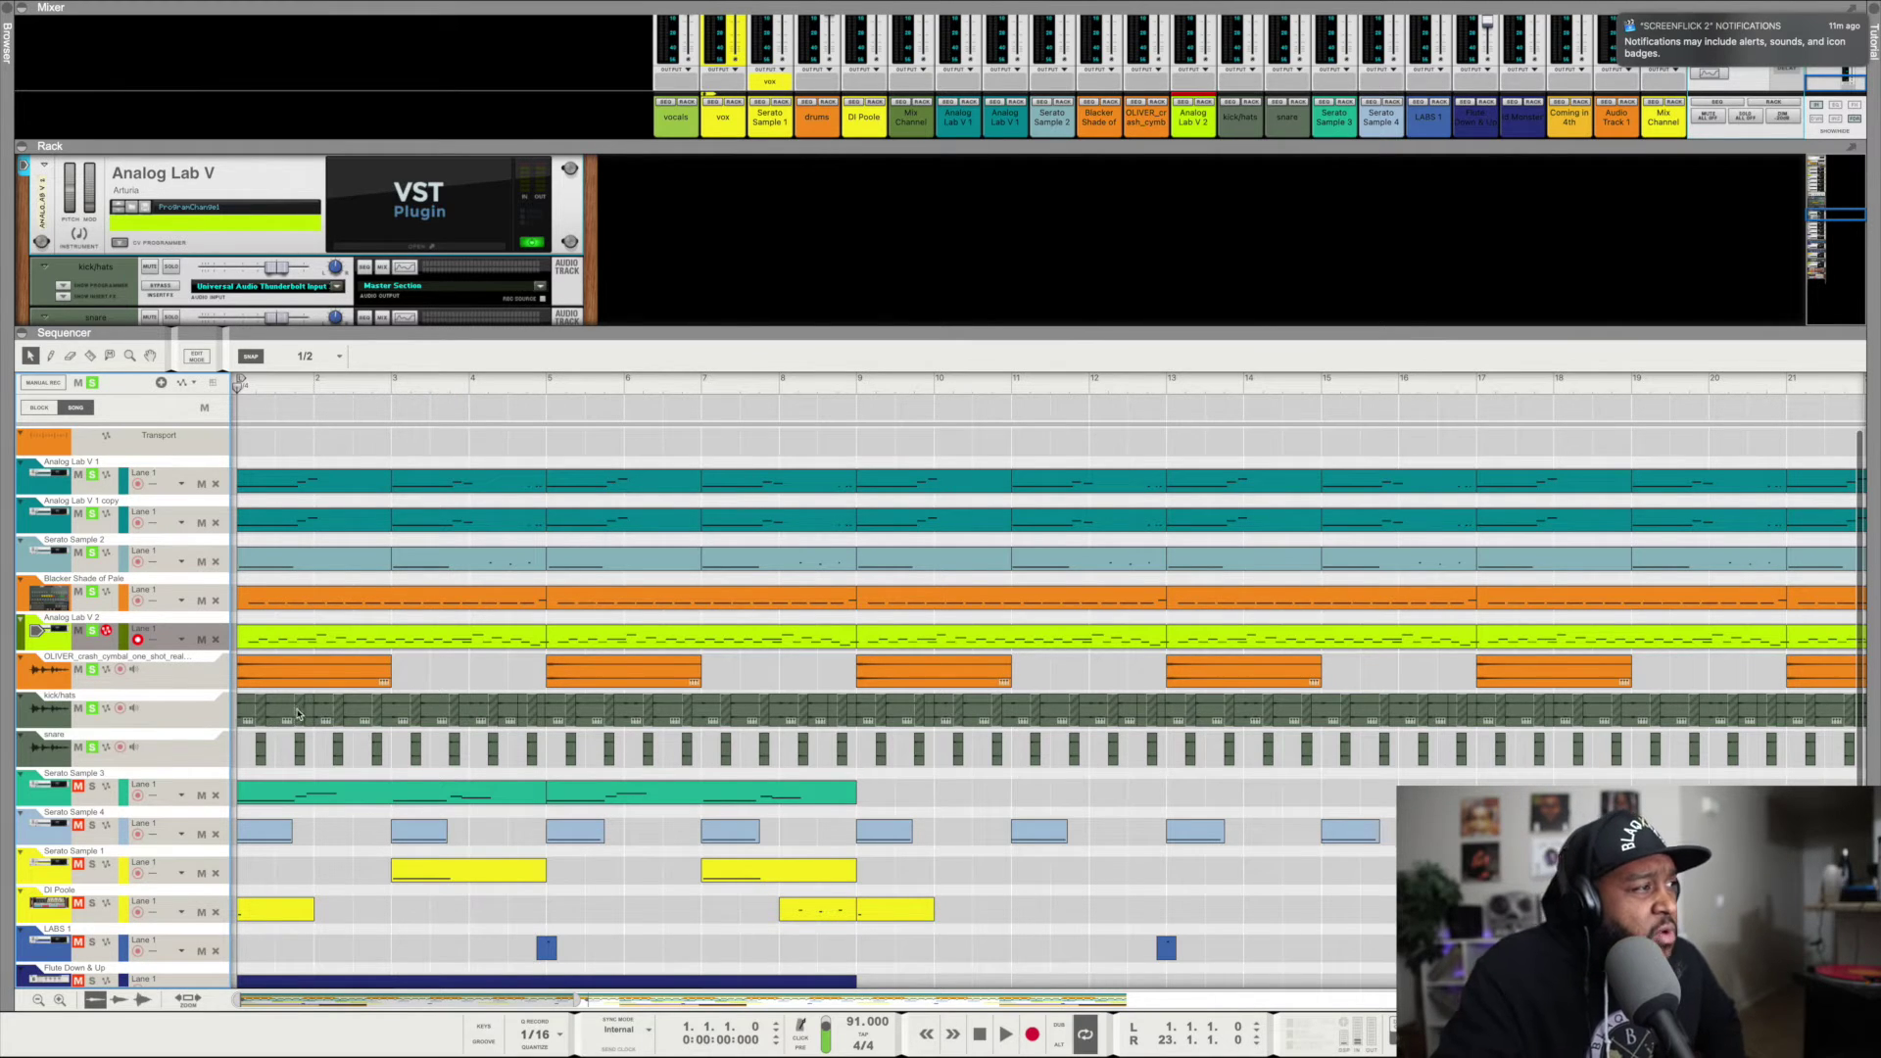
pyautogui.scroll(2, 454, 980)
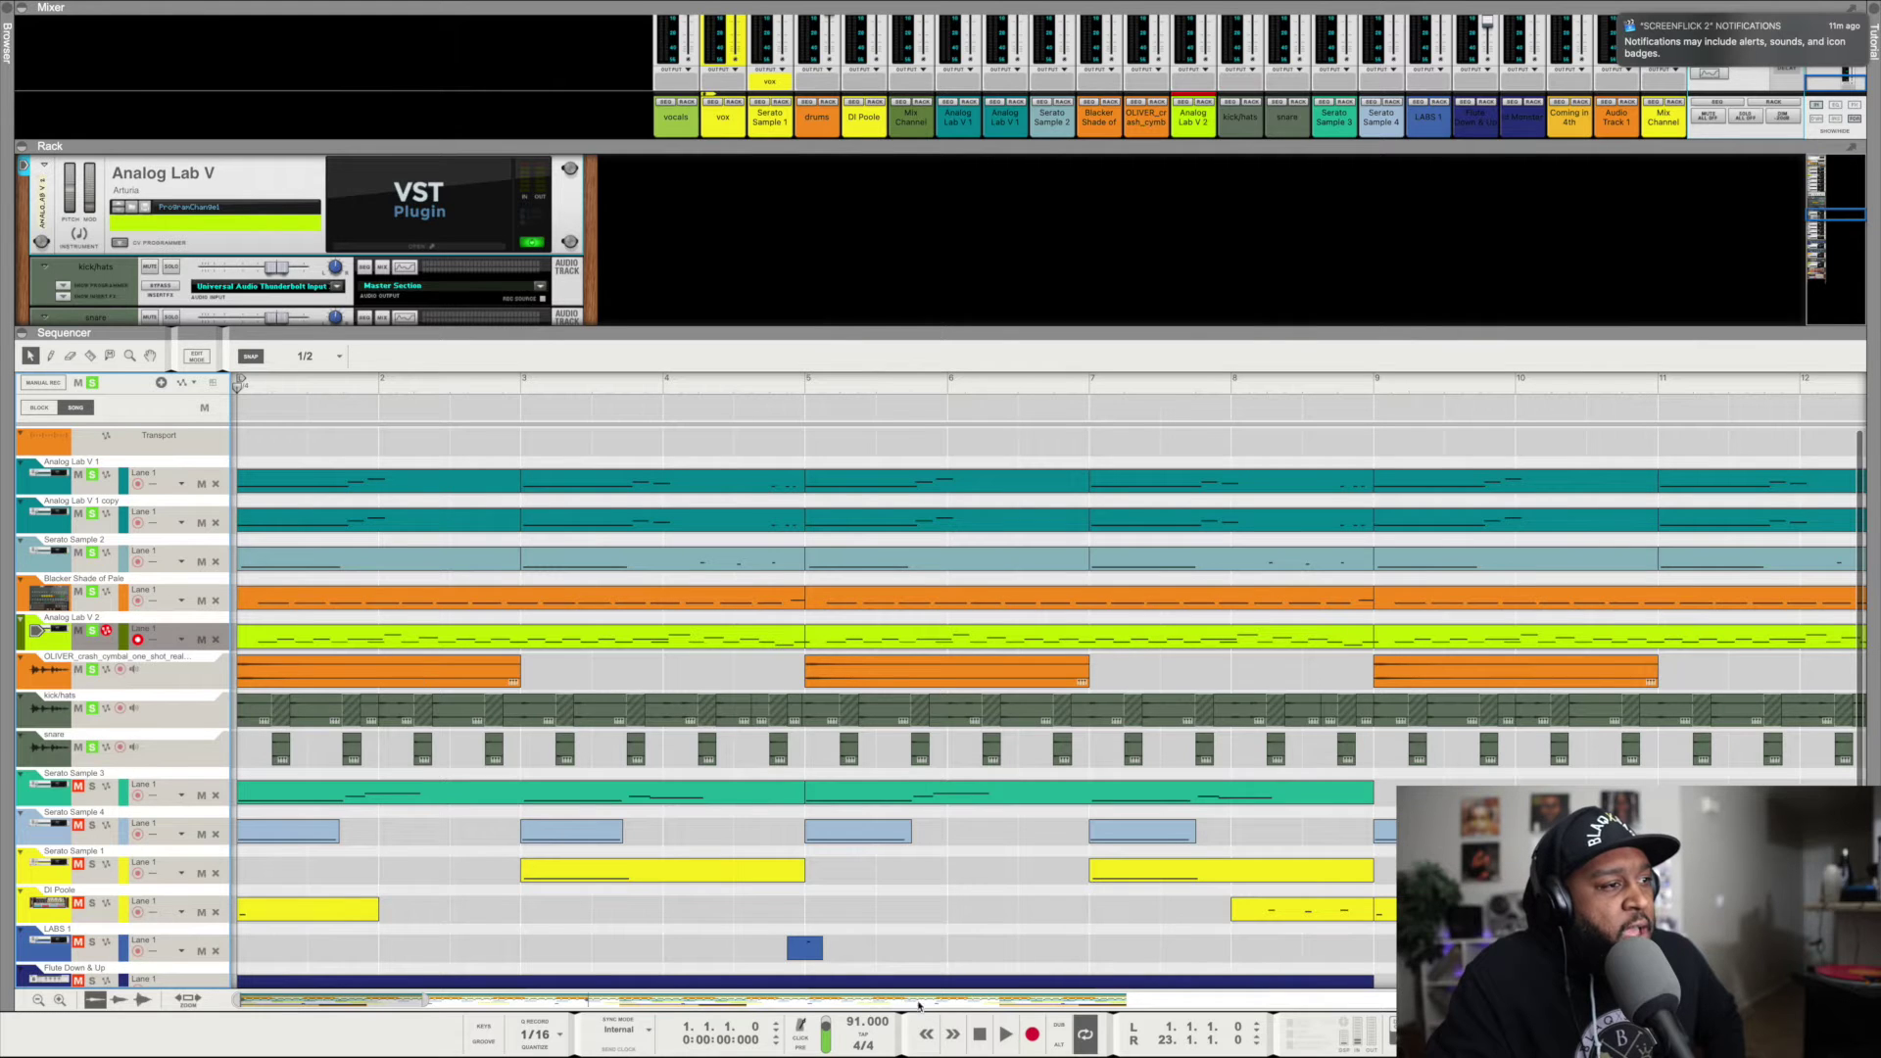
pyautogui.click(1010, 1027)
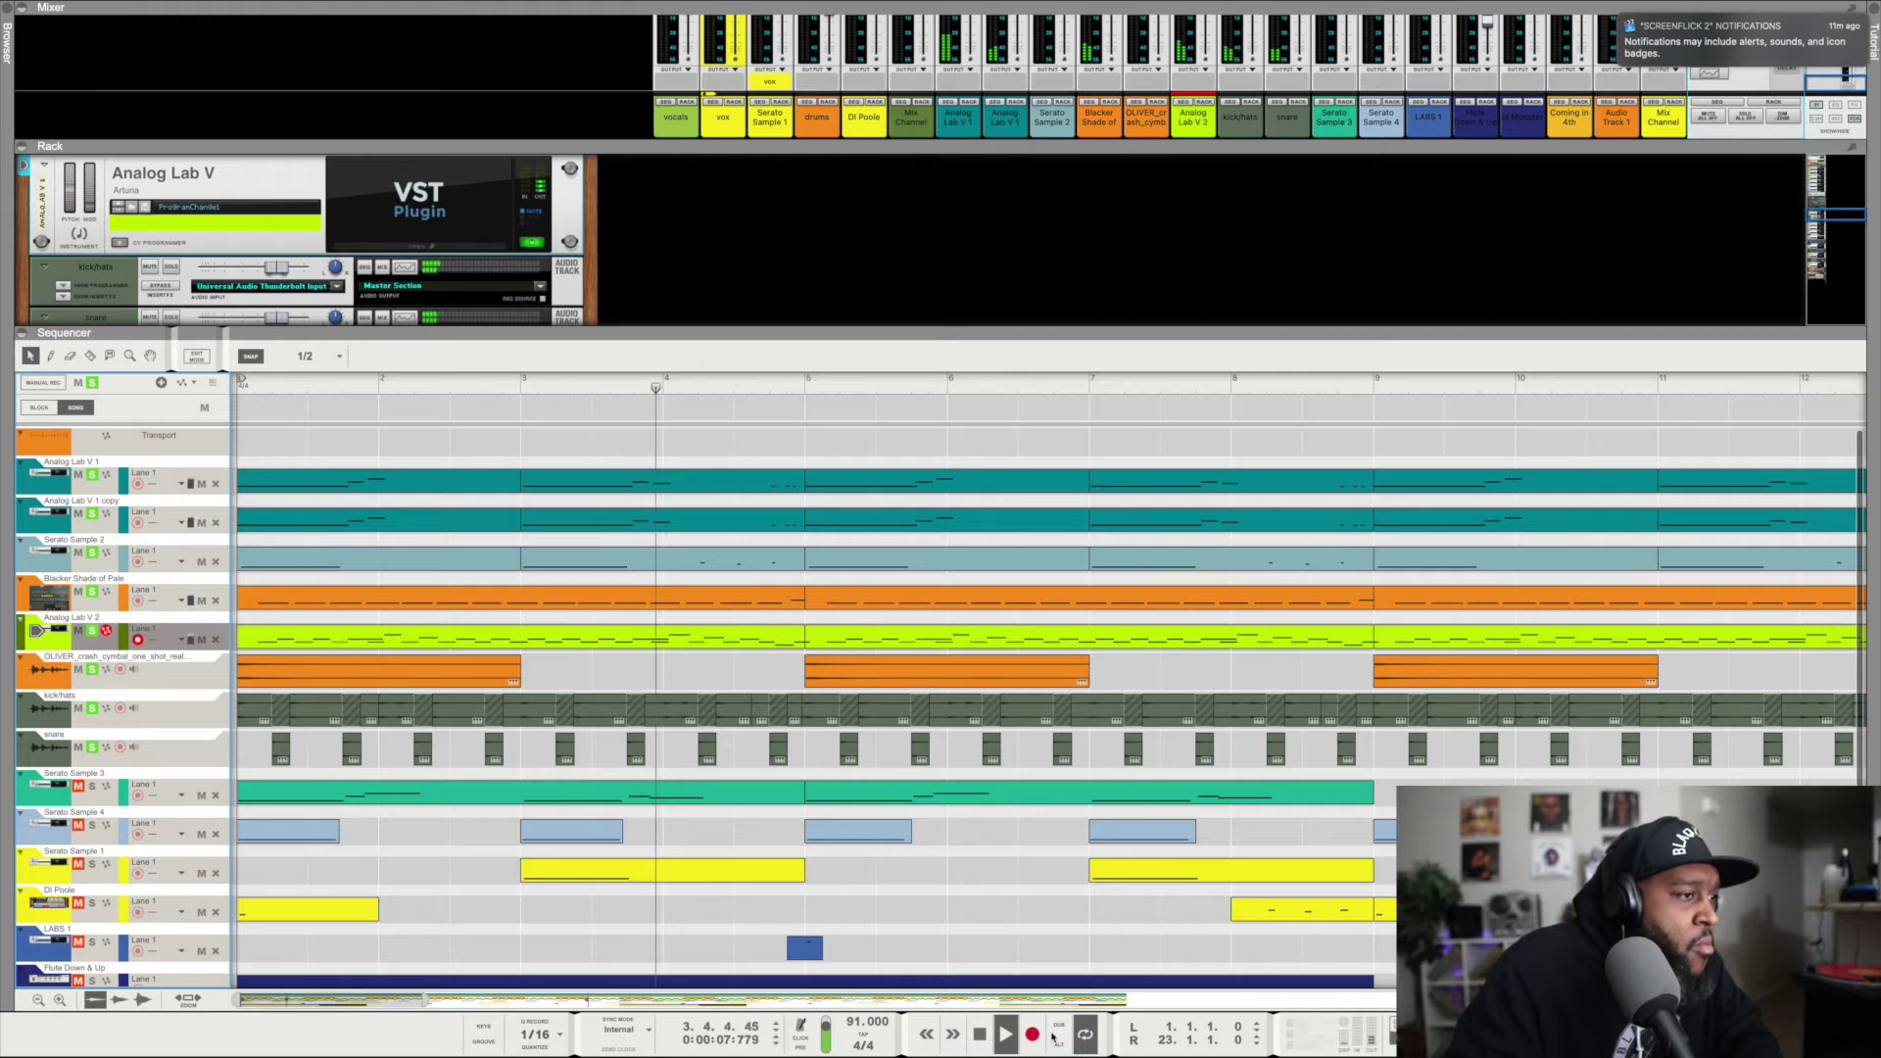
pyautogui.doubleClick(980, 1029)
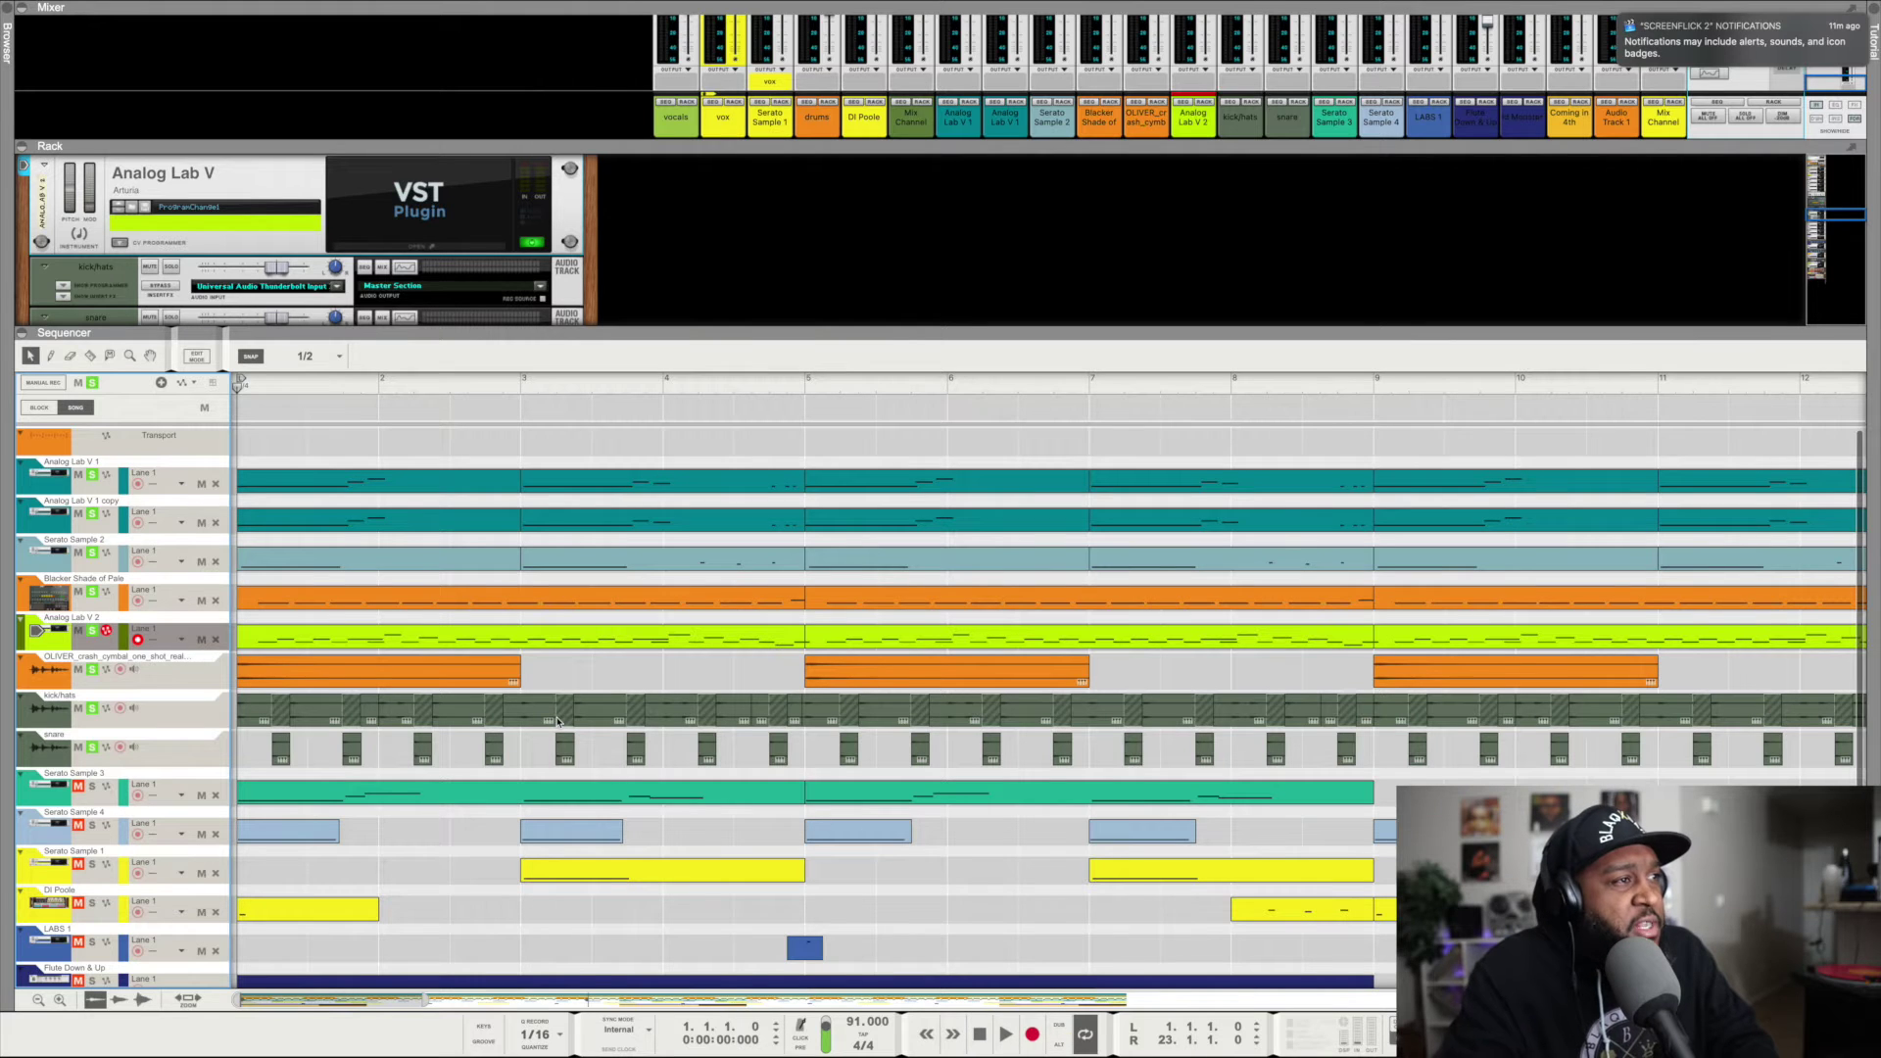
# Add Serato Sample 3 to the solo, start playback, and take the eight tracks above it out of the solo.
pyautogui.scroll(-1, 557, 722)
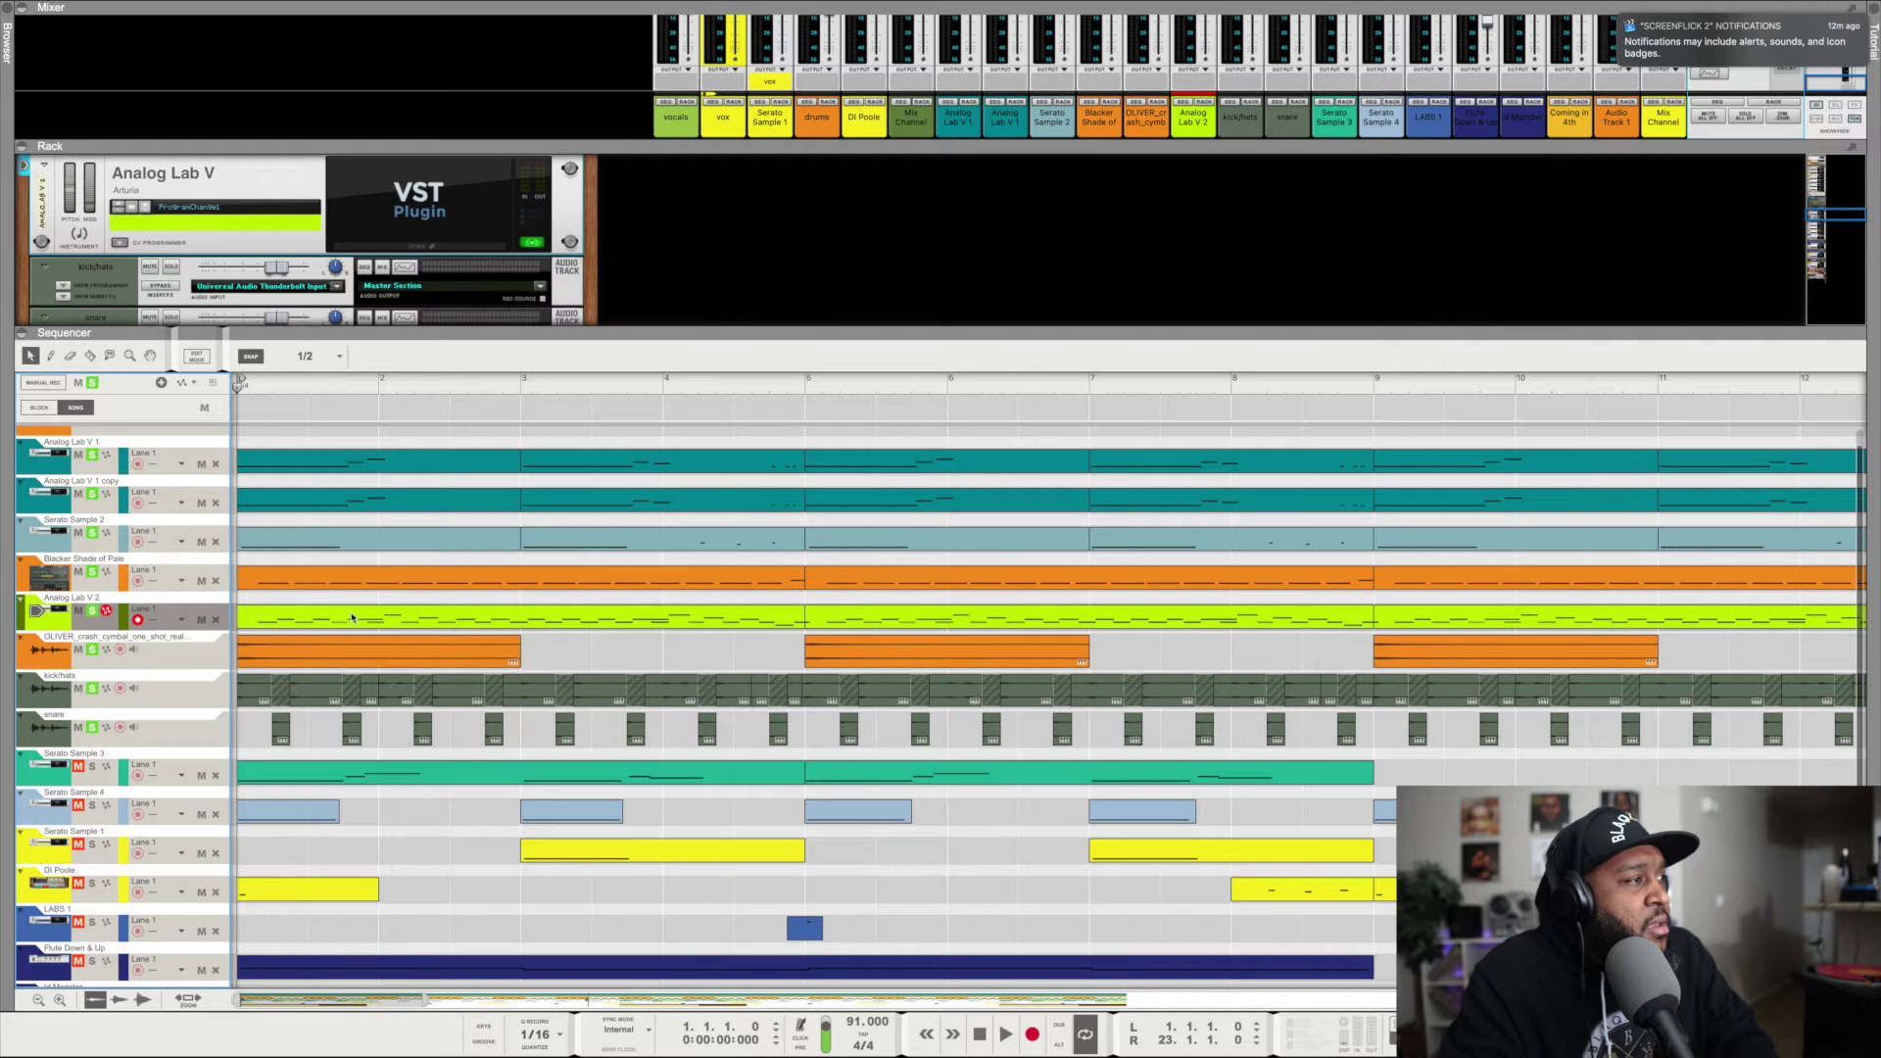
pyautogui.click(93, 766)
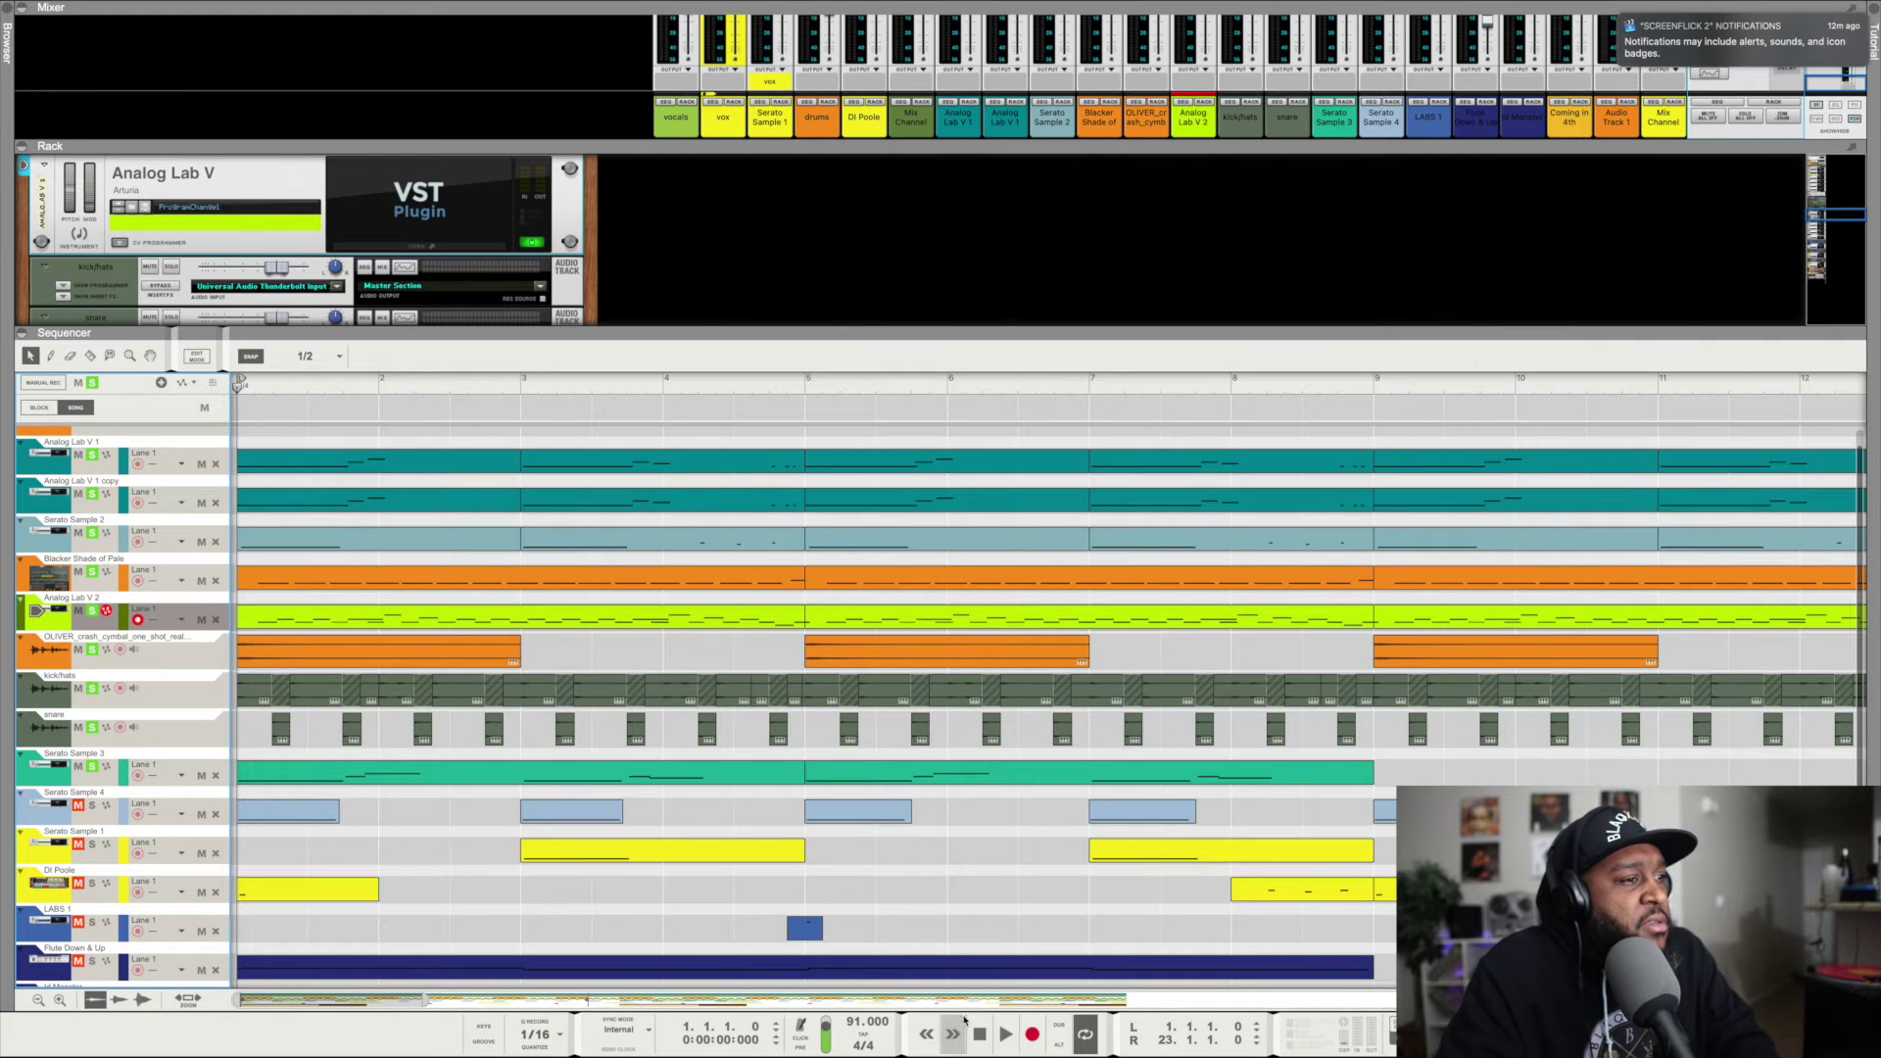
pyautogui.click(1005, 1033)
pyautogui.click(92, 727)
pyautogui.click(93, 688)
pyautogui.click(92, 649)
pyautogui.click(92, 611)
pyautogui.click(92, 571)
pyautogui.click(92, 532)
pyautogui.click(93, 493)
pyautogui.click(92, 454)
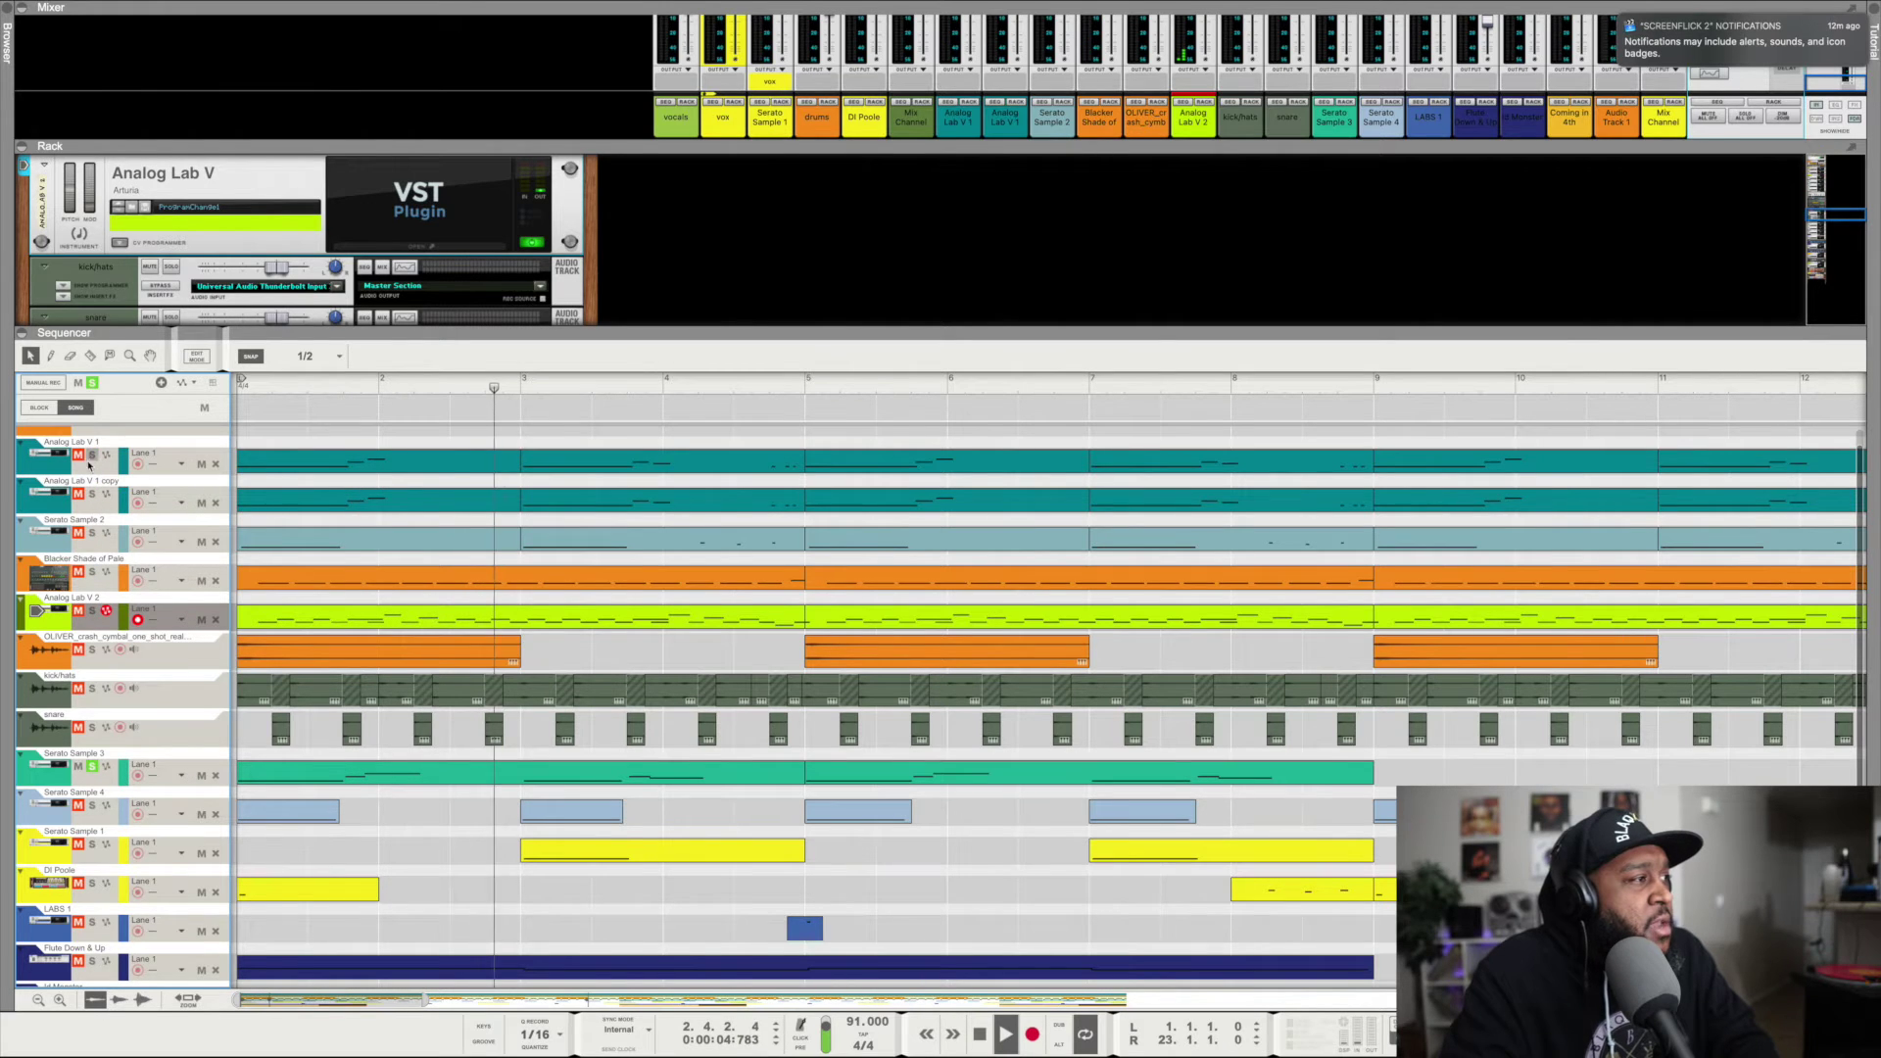
# Select the Serato Sample 3 track, open its instrument window, and stop the song.
pyautogui.click(157, 769)
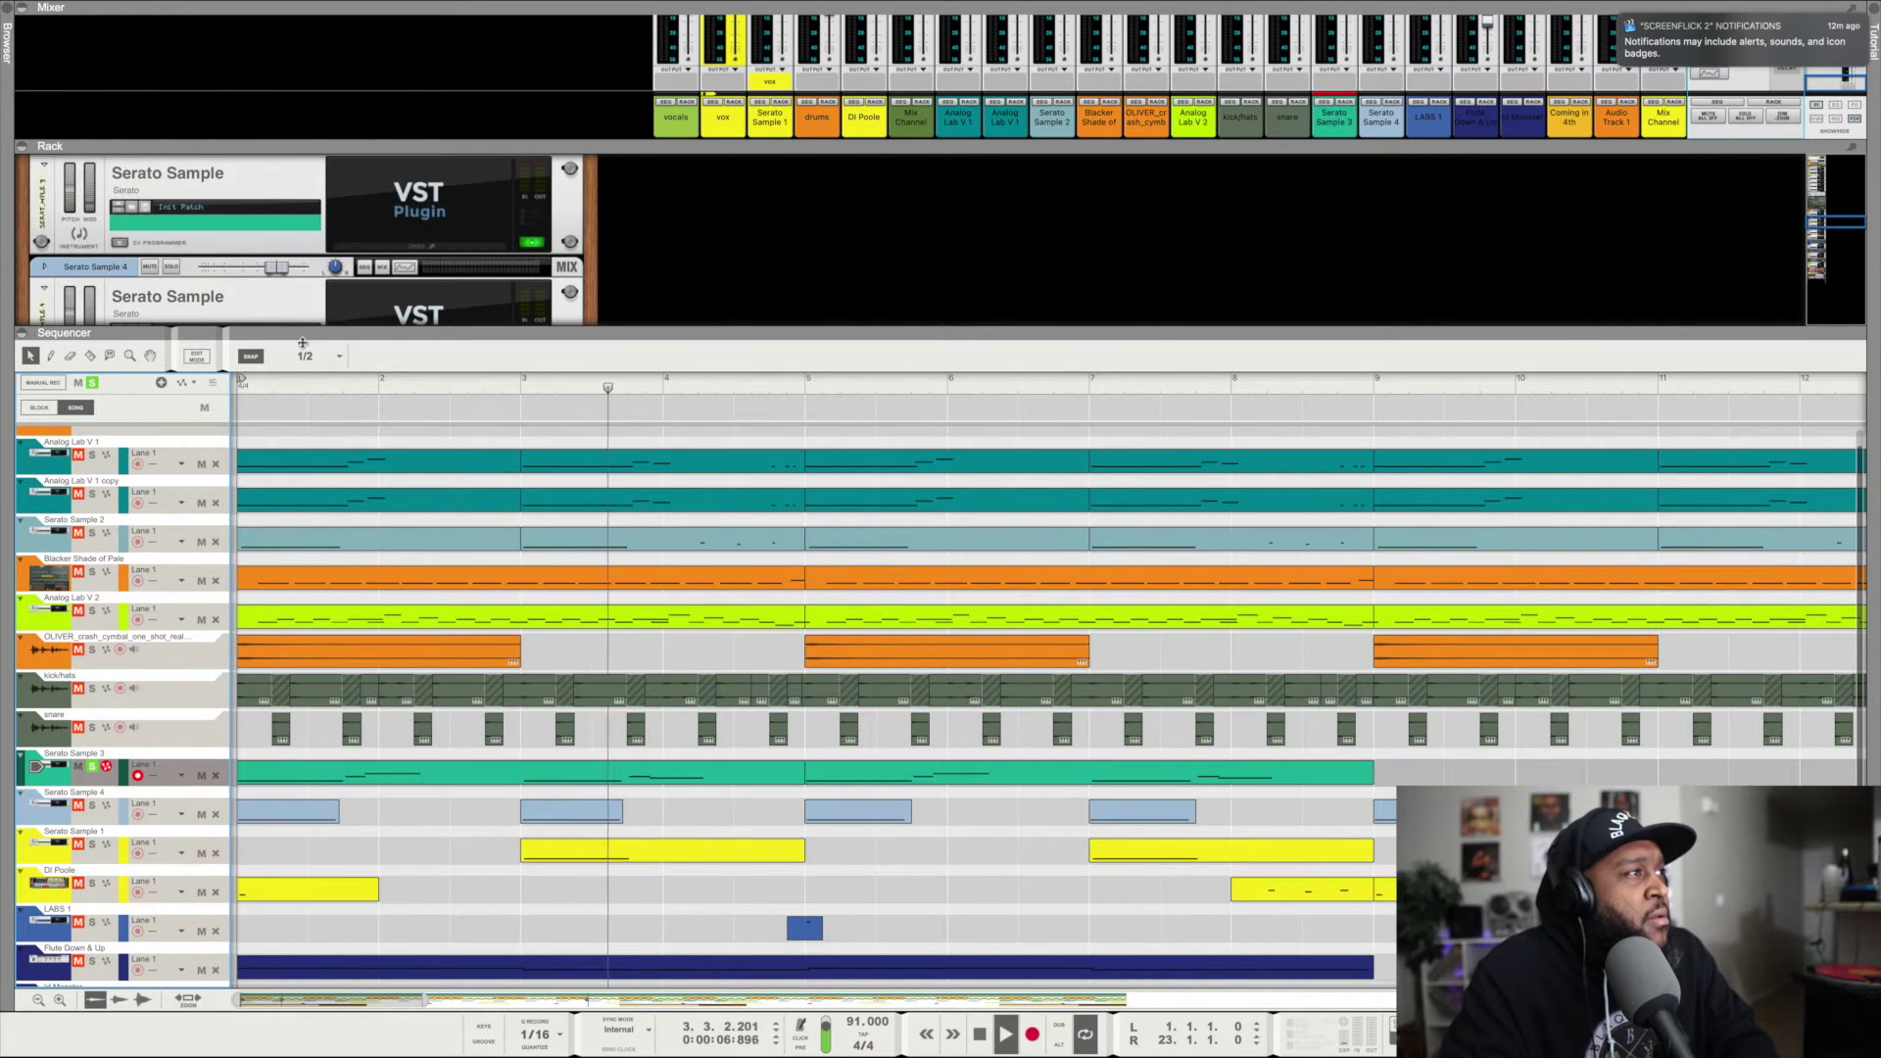
pyautogui.click(432, 251)
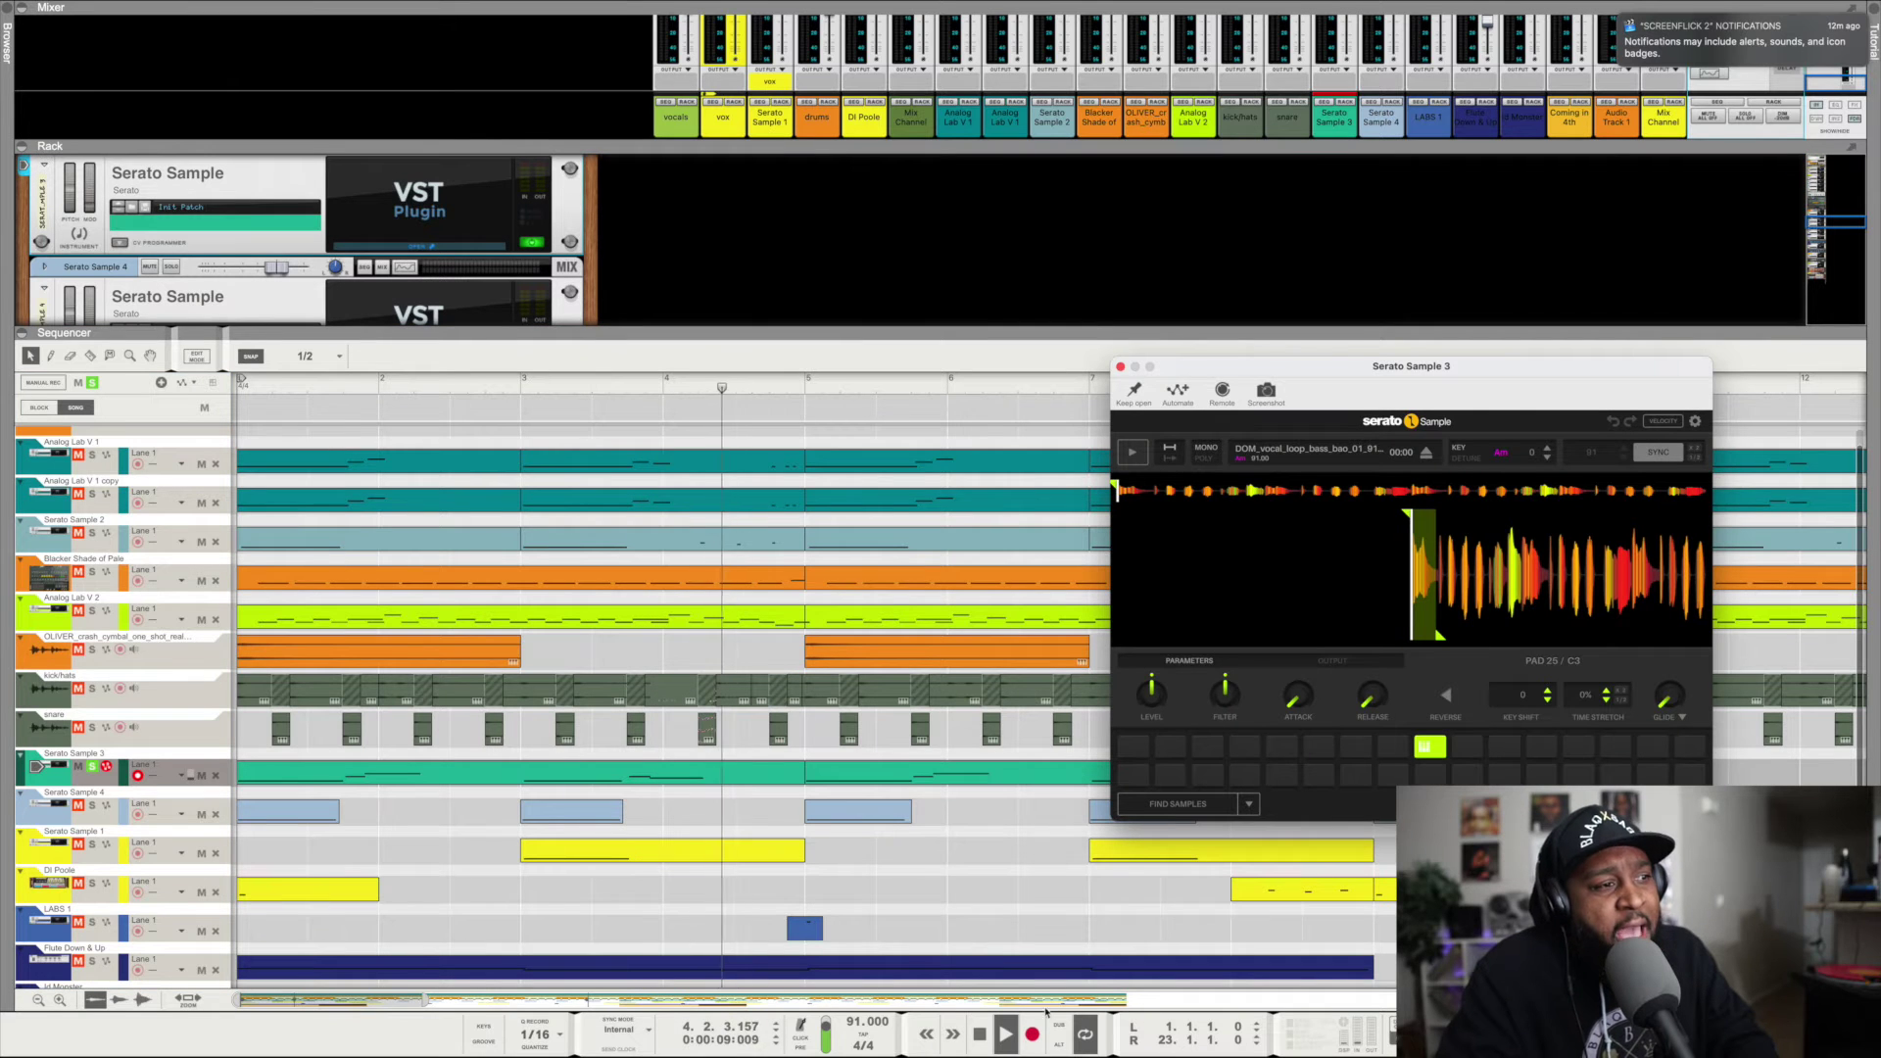
pyautogui.click(979, 1033)
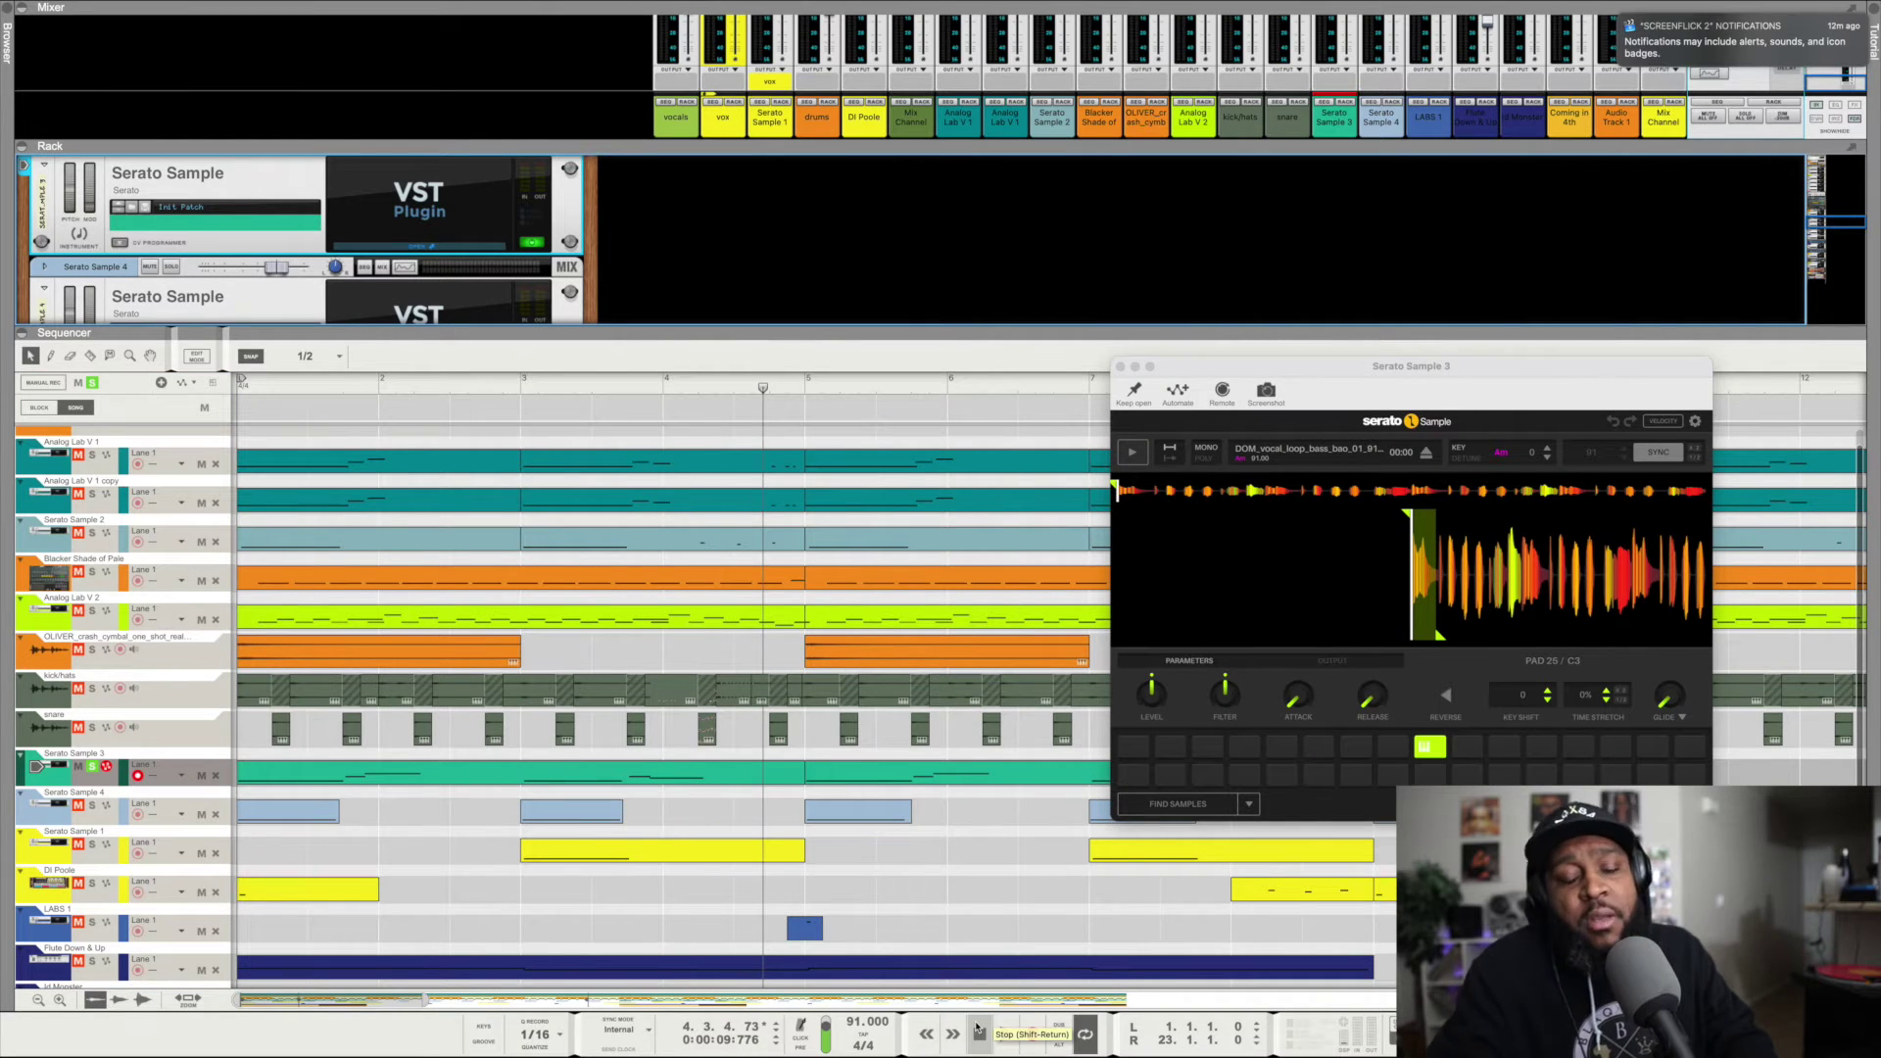
# Move the Serato Sample 3 window nearer the middle of the workspace and preview its loaded vocal loop sample.
pyautogui.moveTo(1499, 370); pyautogui.dragTo(1271, 322)
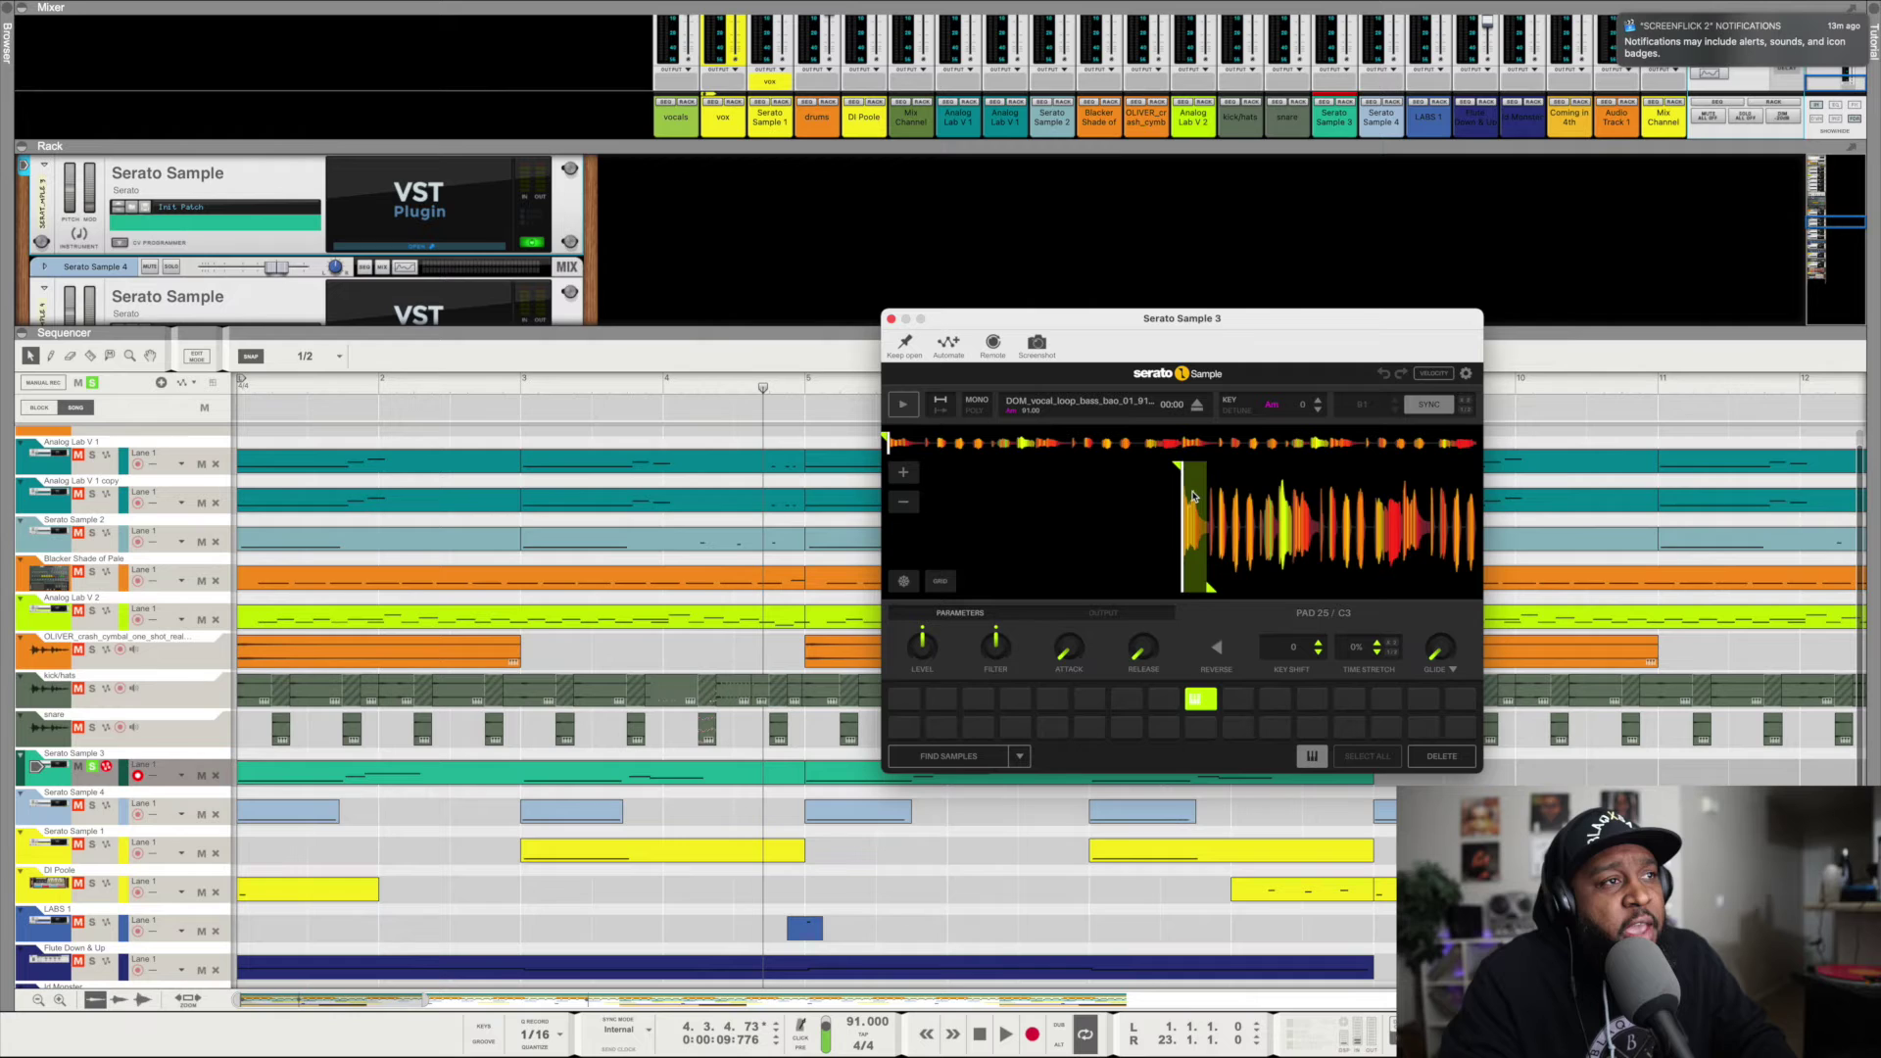
pyautogui.press('space')
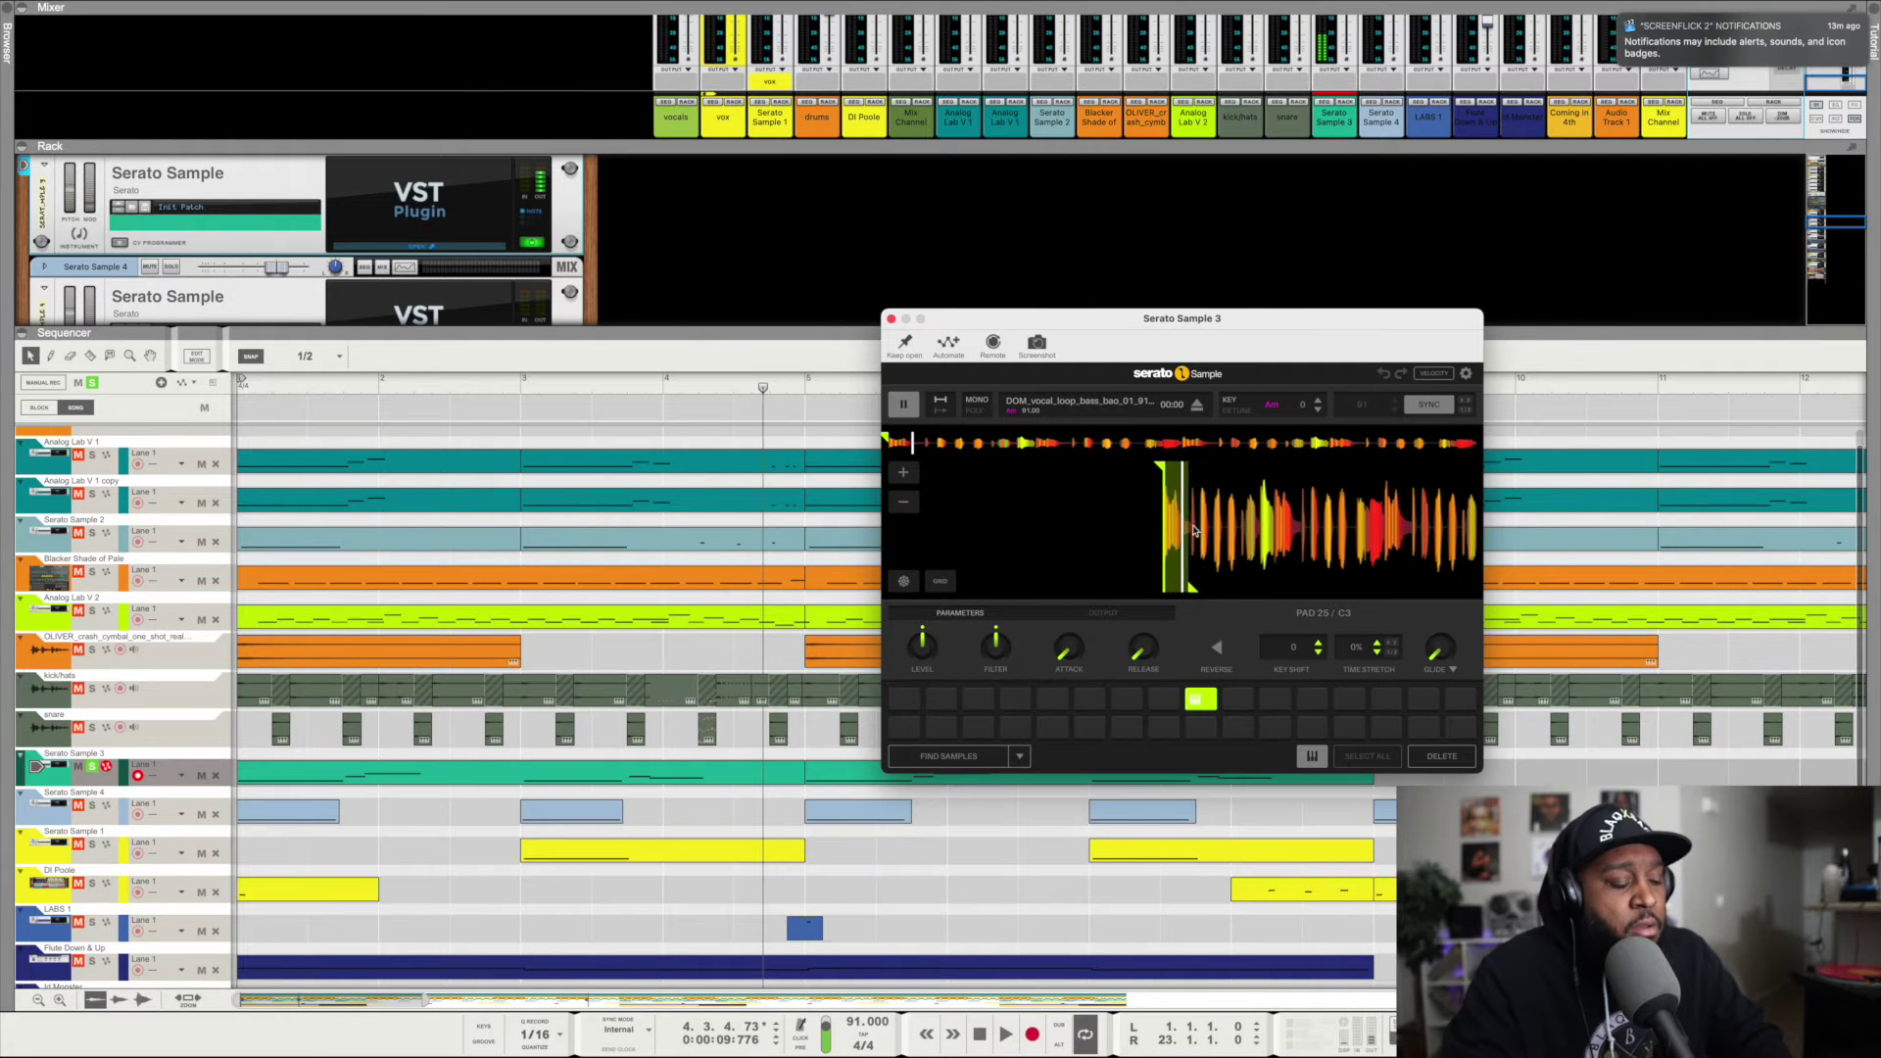
pyautogui.press('space')
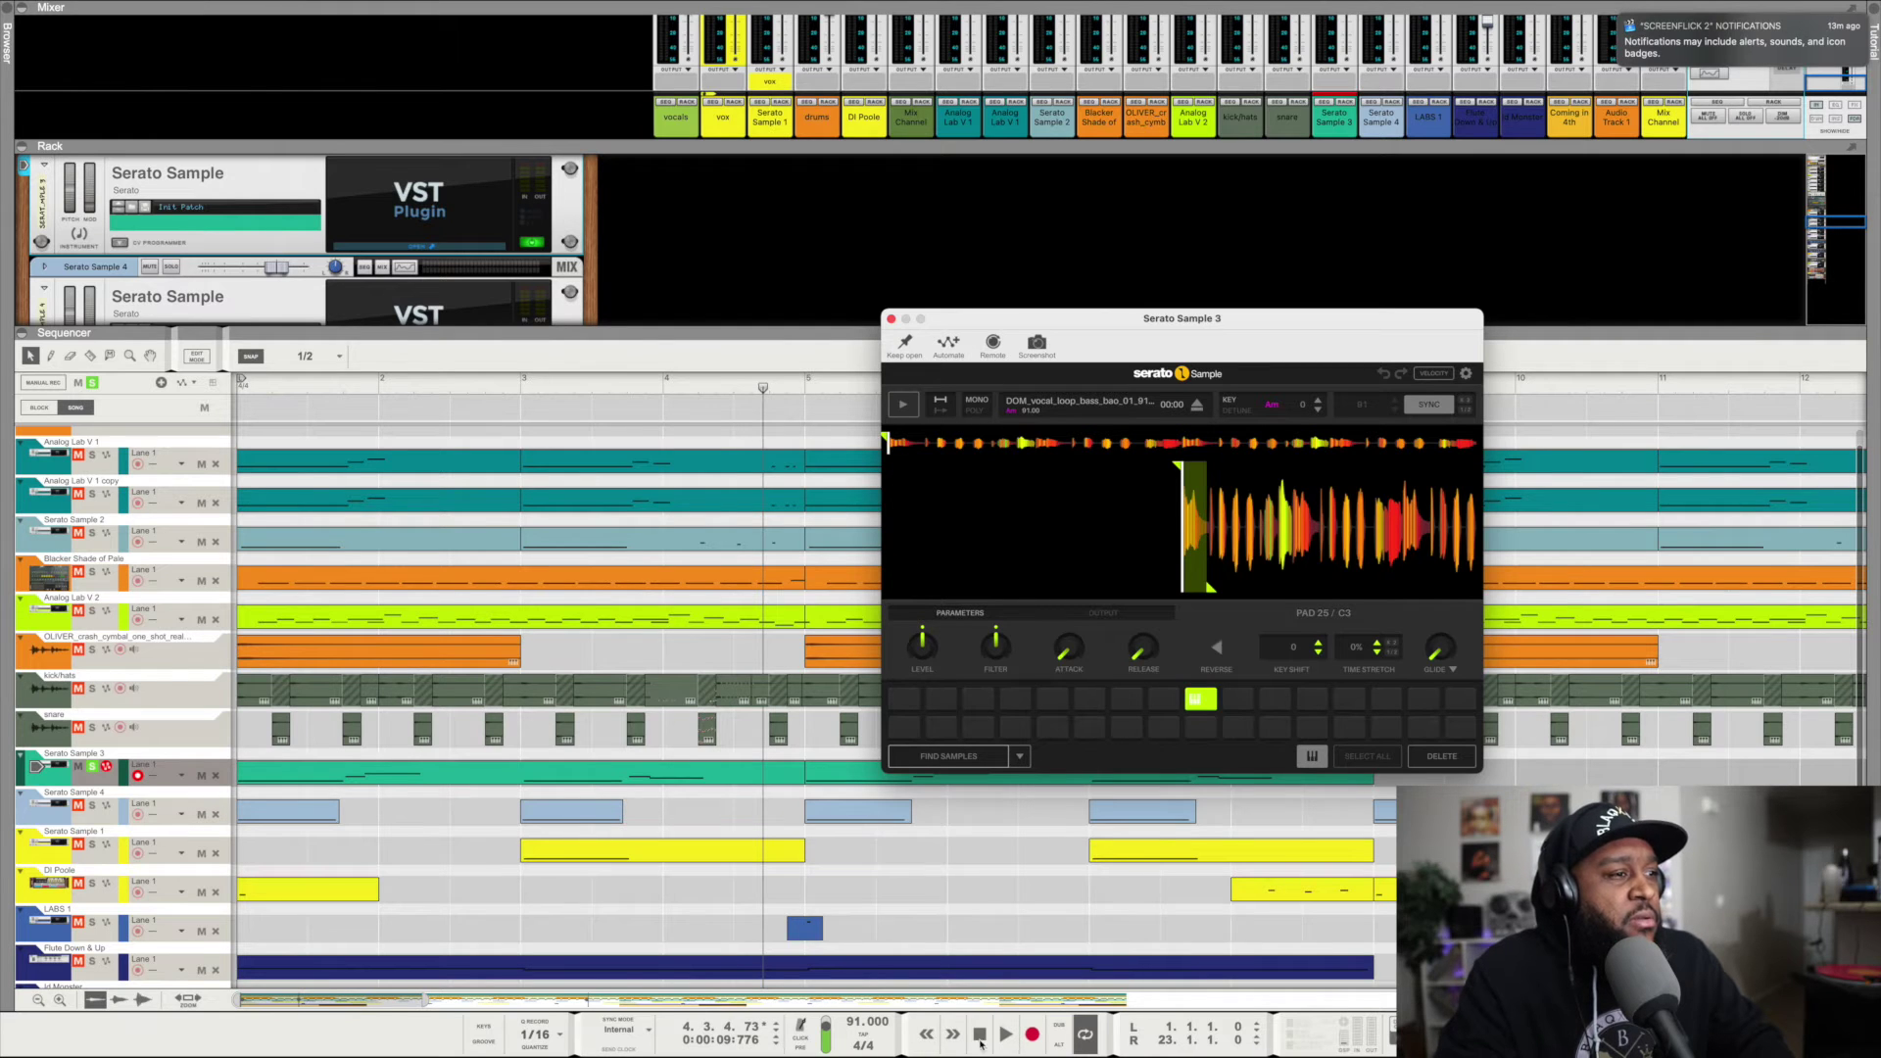
# Add the snare, kick/hats, crash cymbal and all melodic tracks above them back to the solo.
pyautogui.click(92, 728)
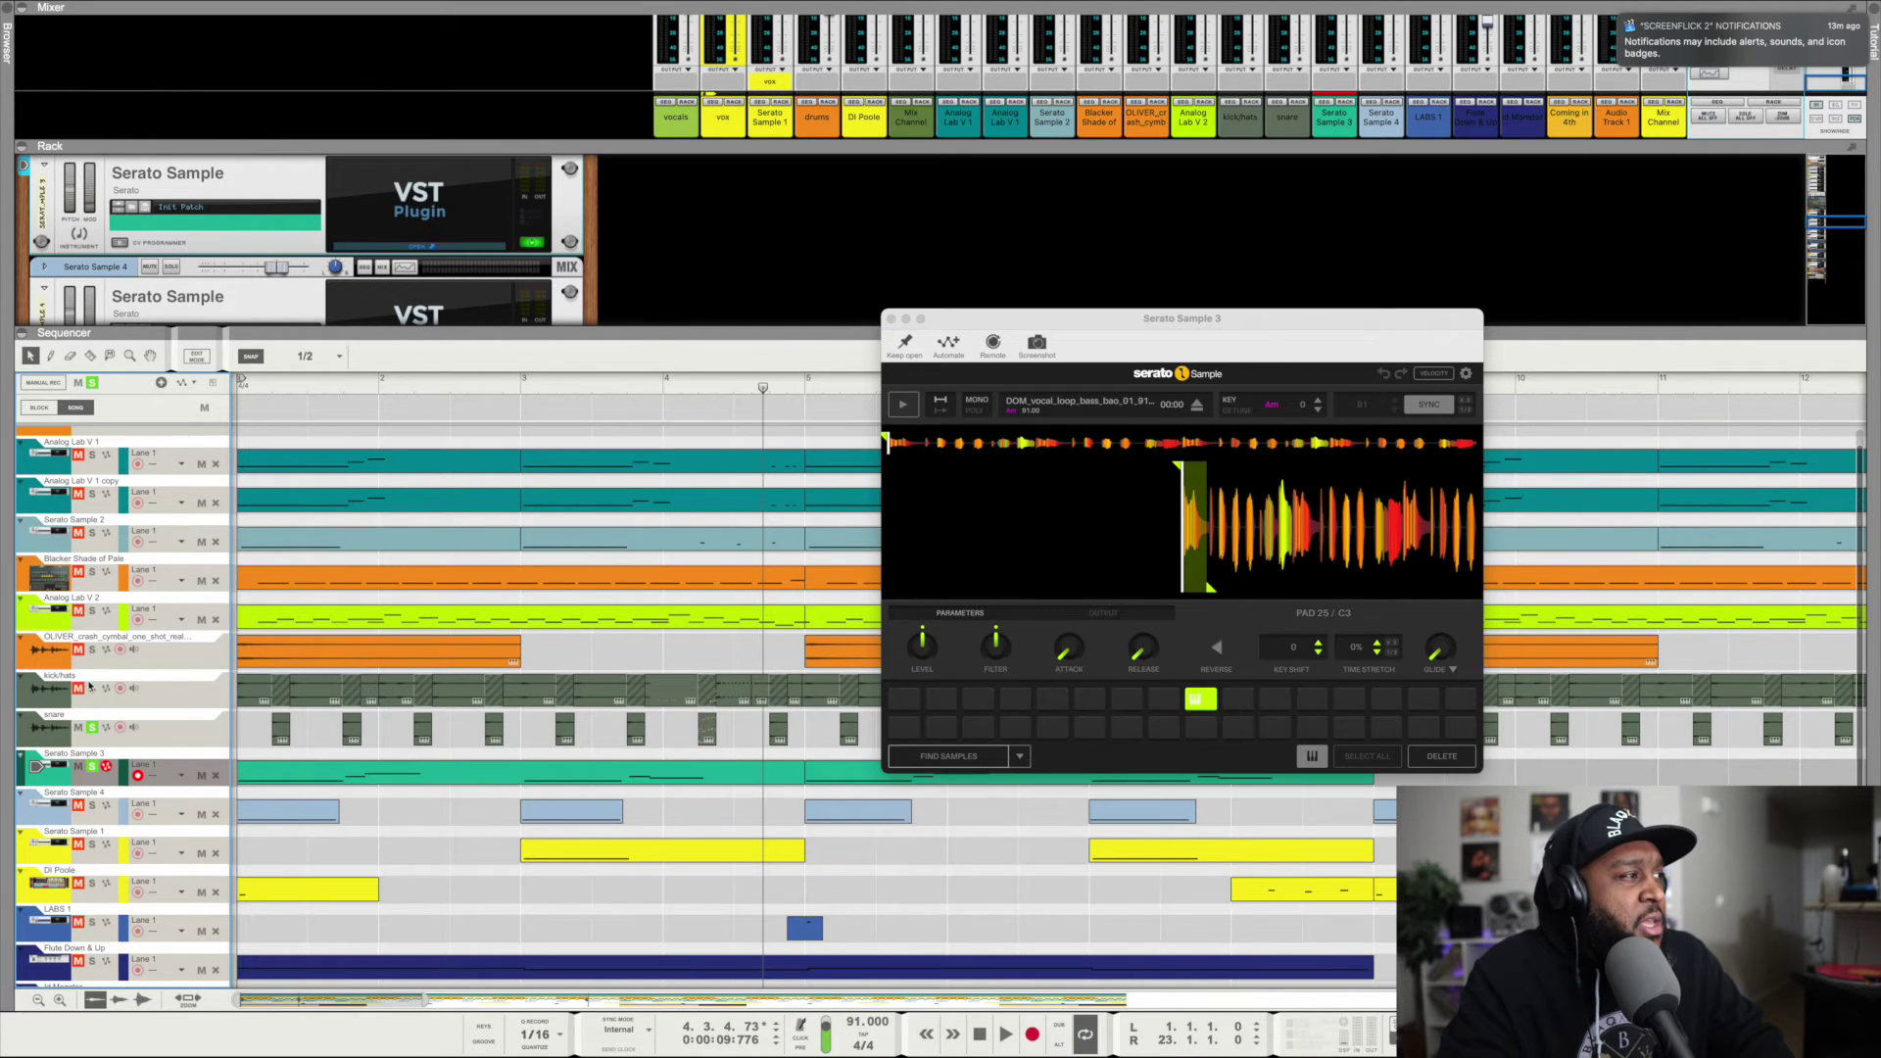
pyautogui.click(92, 649)
pyautogui.click(92, 610)
pyautogui.click(93, 571)
pyautogui.click(93, 532)
pyautogui.click(92, 493)
pyautogui.click(92, 453)
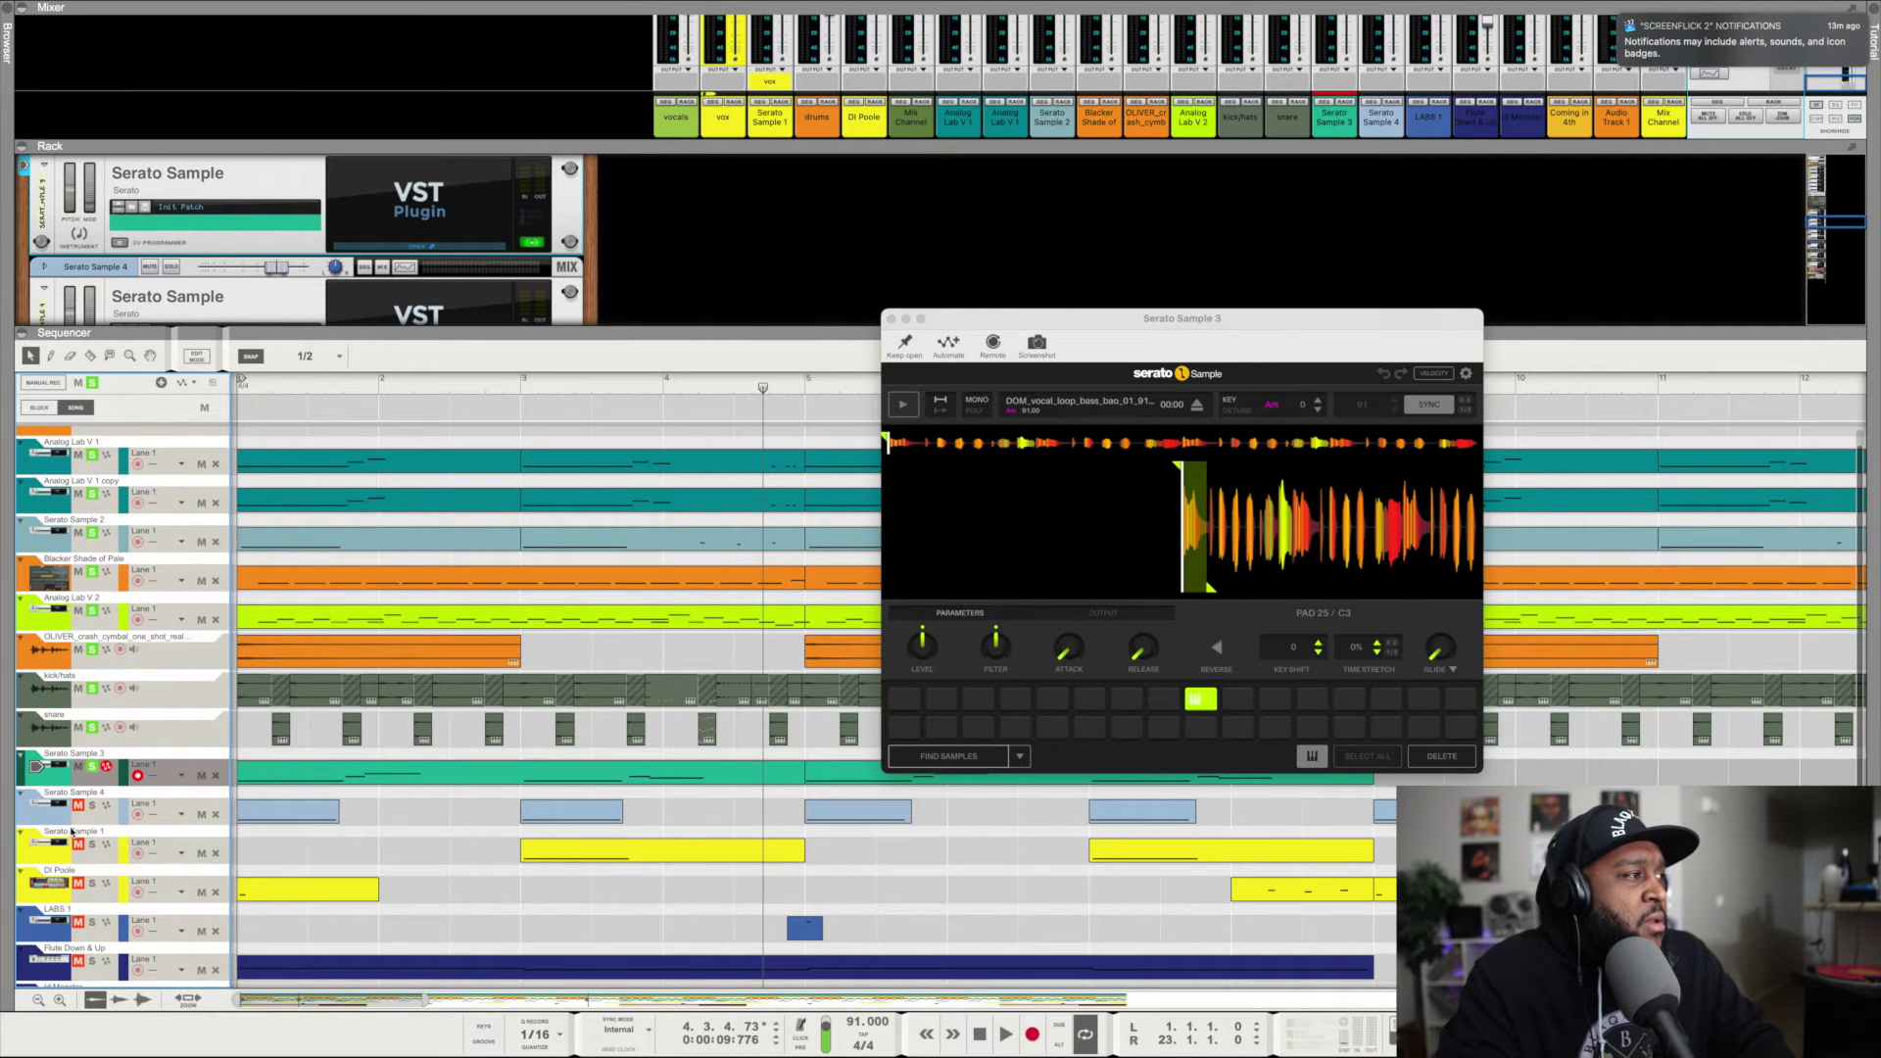
# Add the Serato Sample 4 track to the solo and play the song from the start.
pyautogui.click(92, 805)
pyautogui.click(978, 1033)
pyautogui.click(1005, 1034)
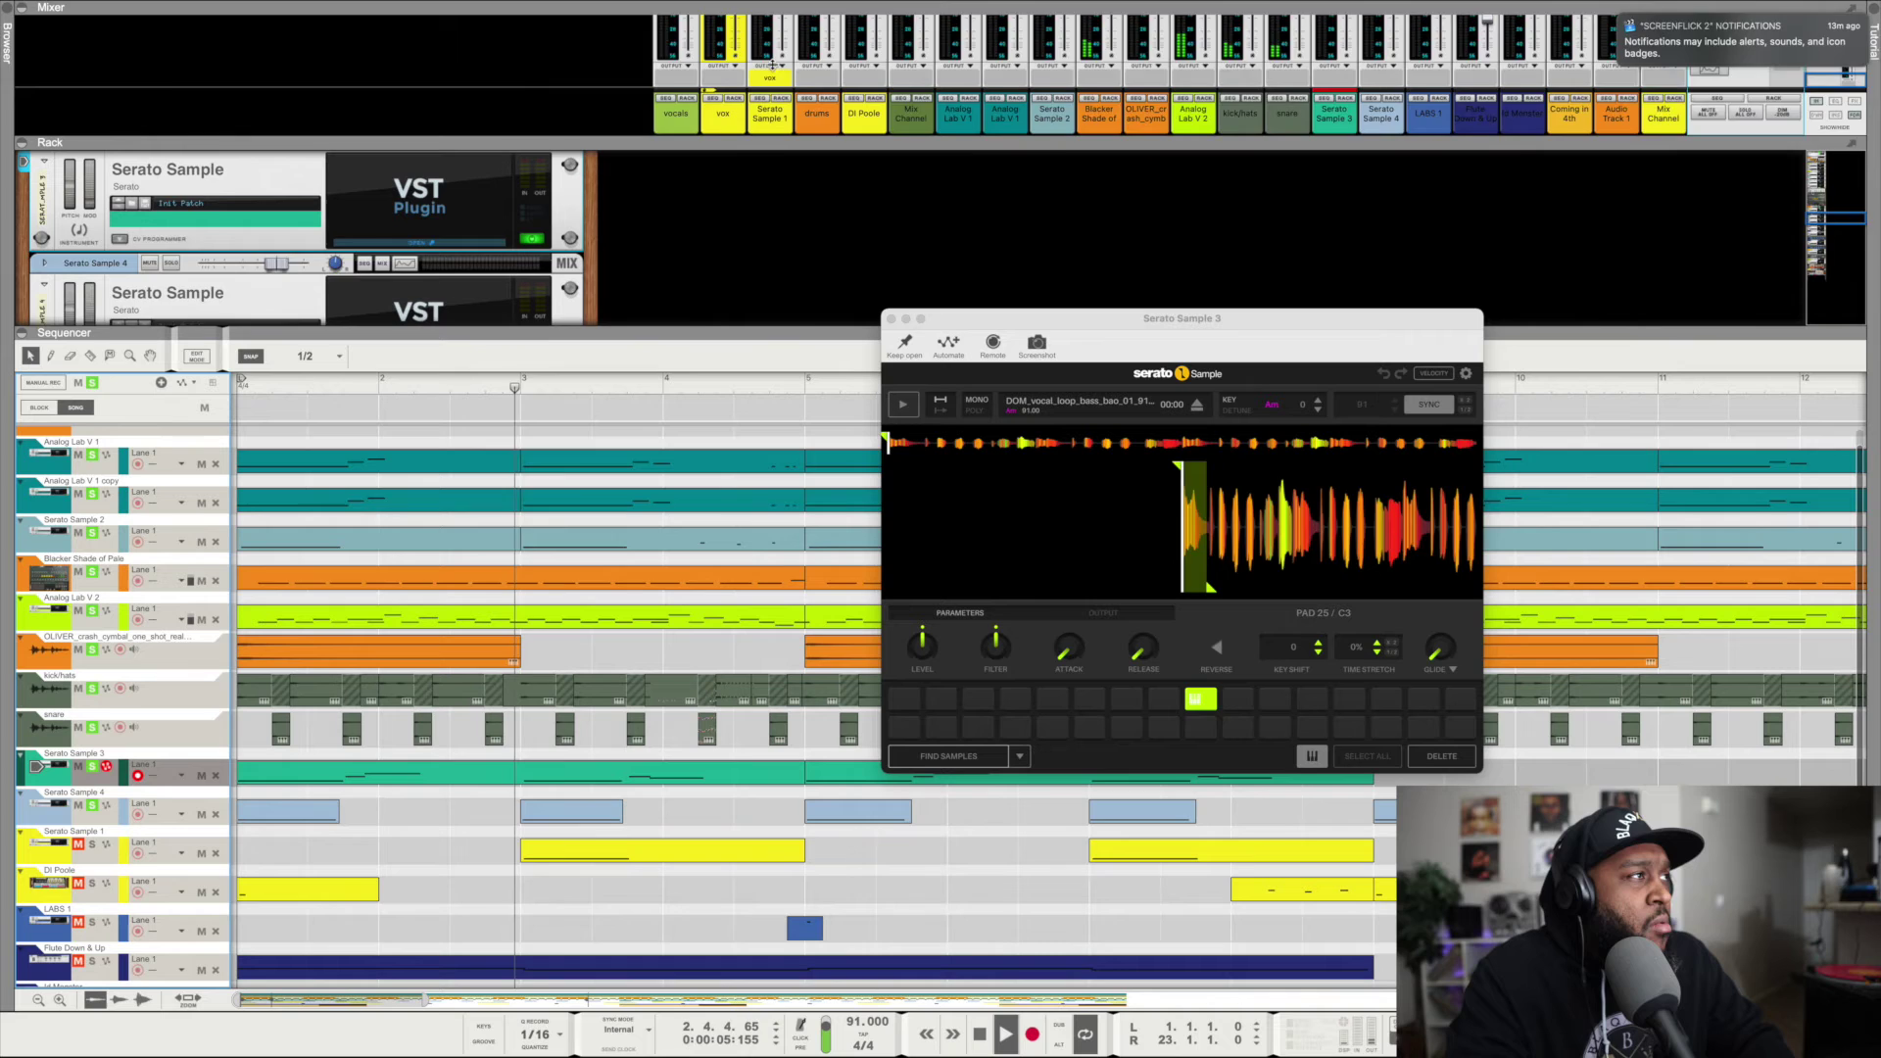
# Collapse the mixer to enlarge the rack, solo only the Serato Sample 4 track, and play the song from the start.
pyautogui.moveTo(756, 335); pyautogui.dragTo(777, 27)
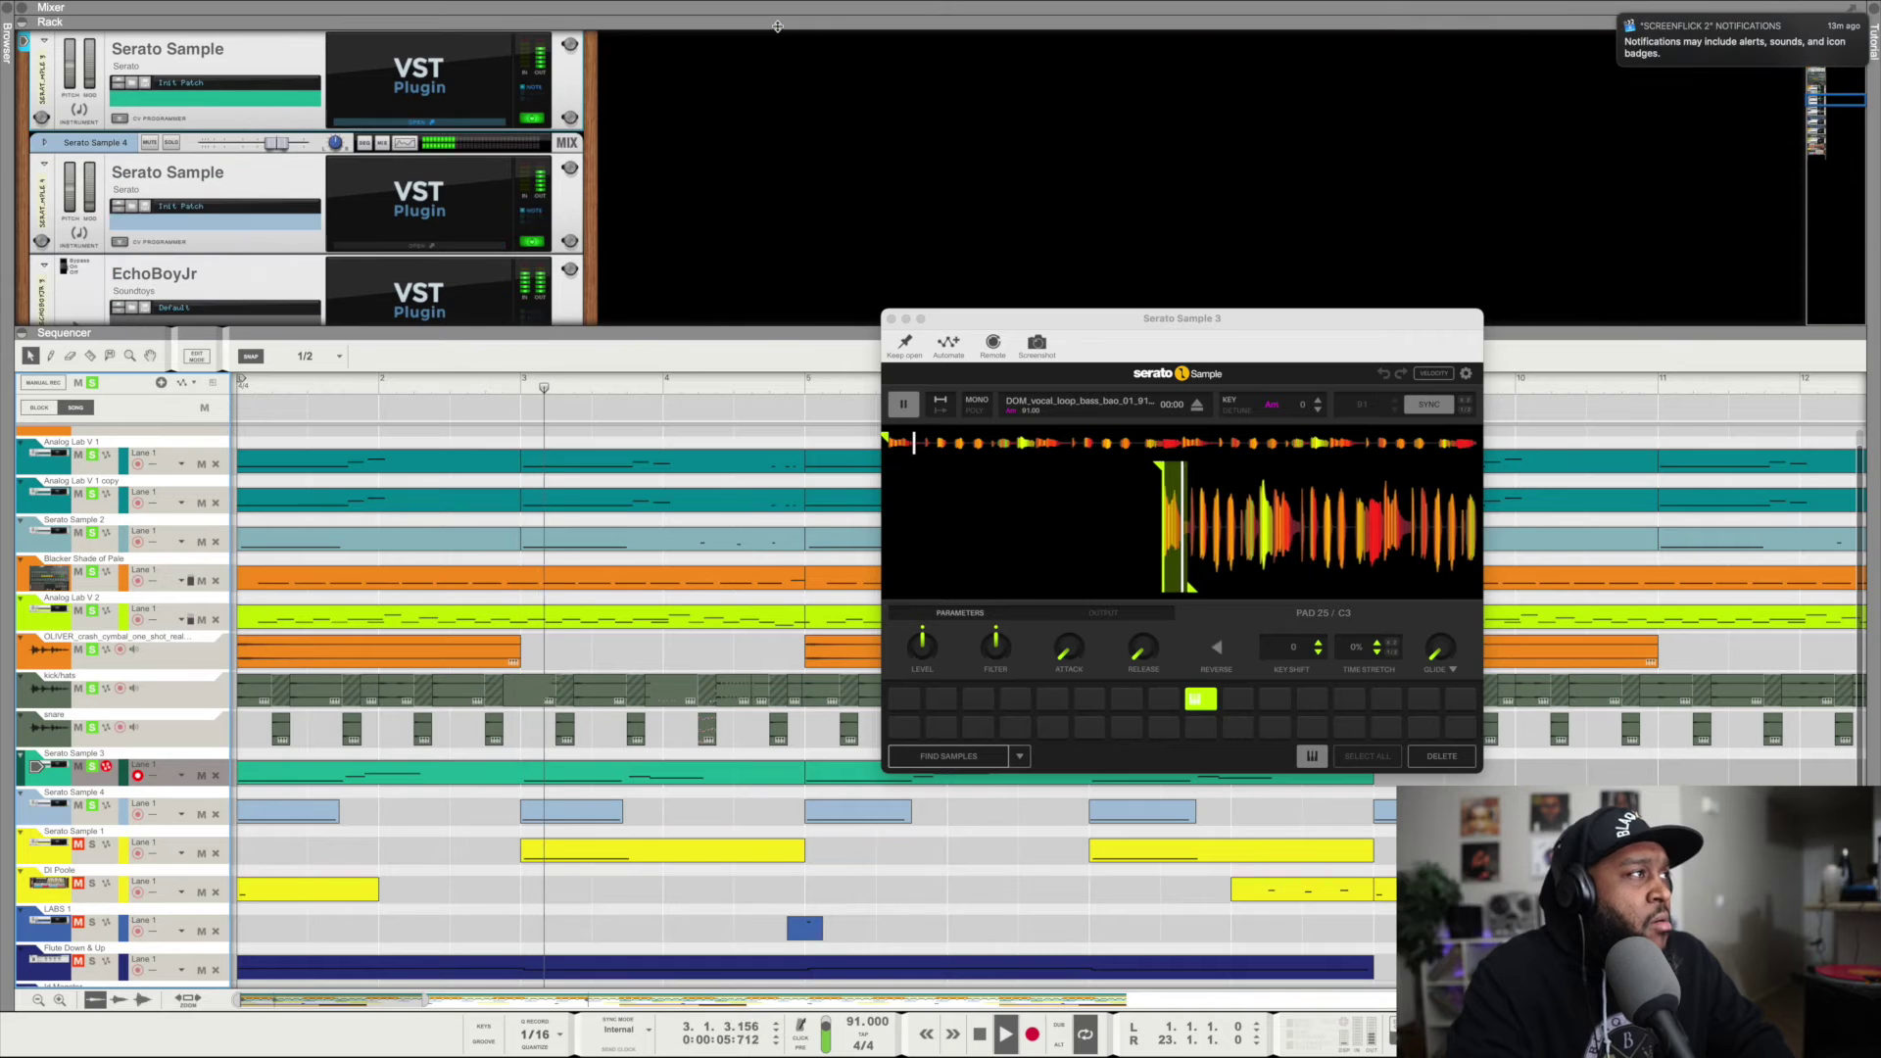
pyautogui.click(78, 766)
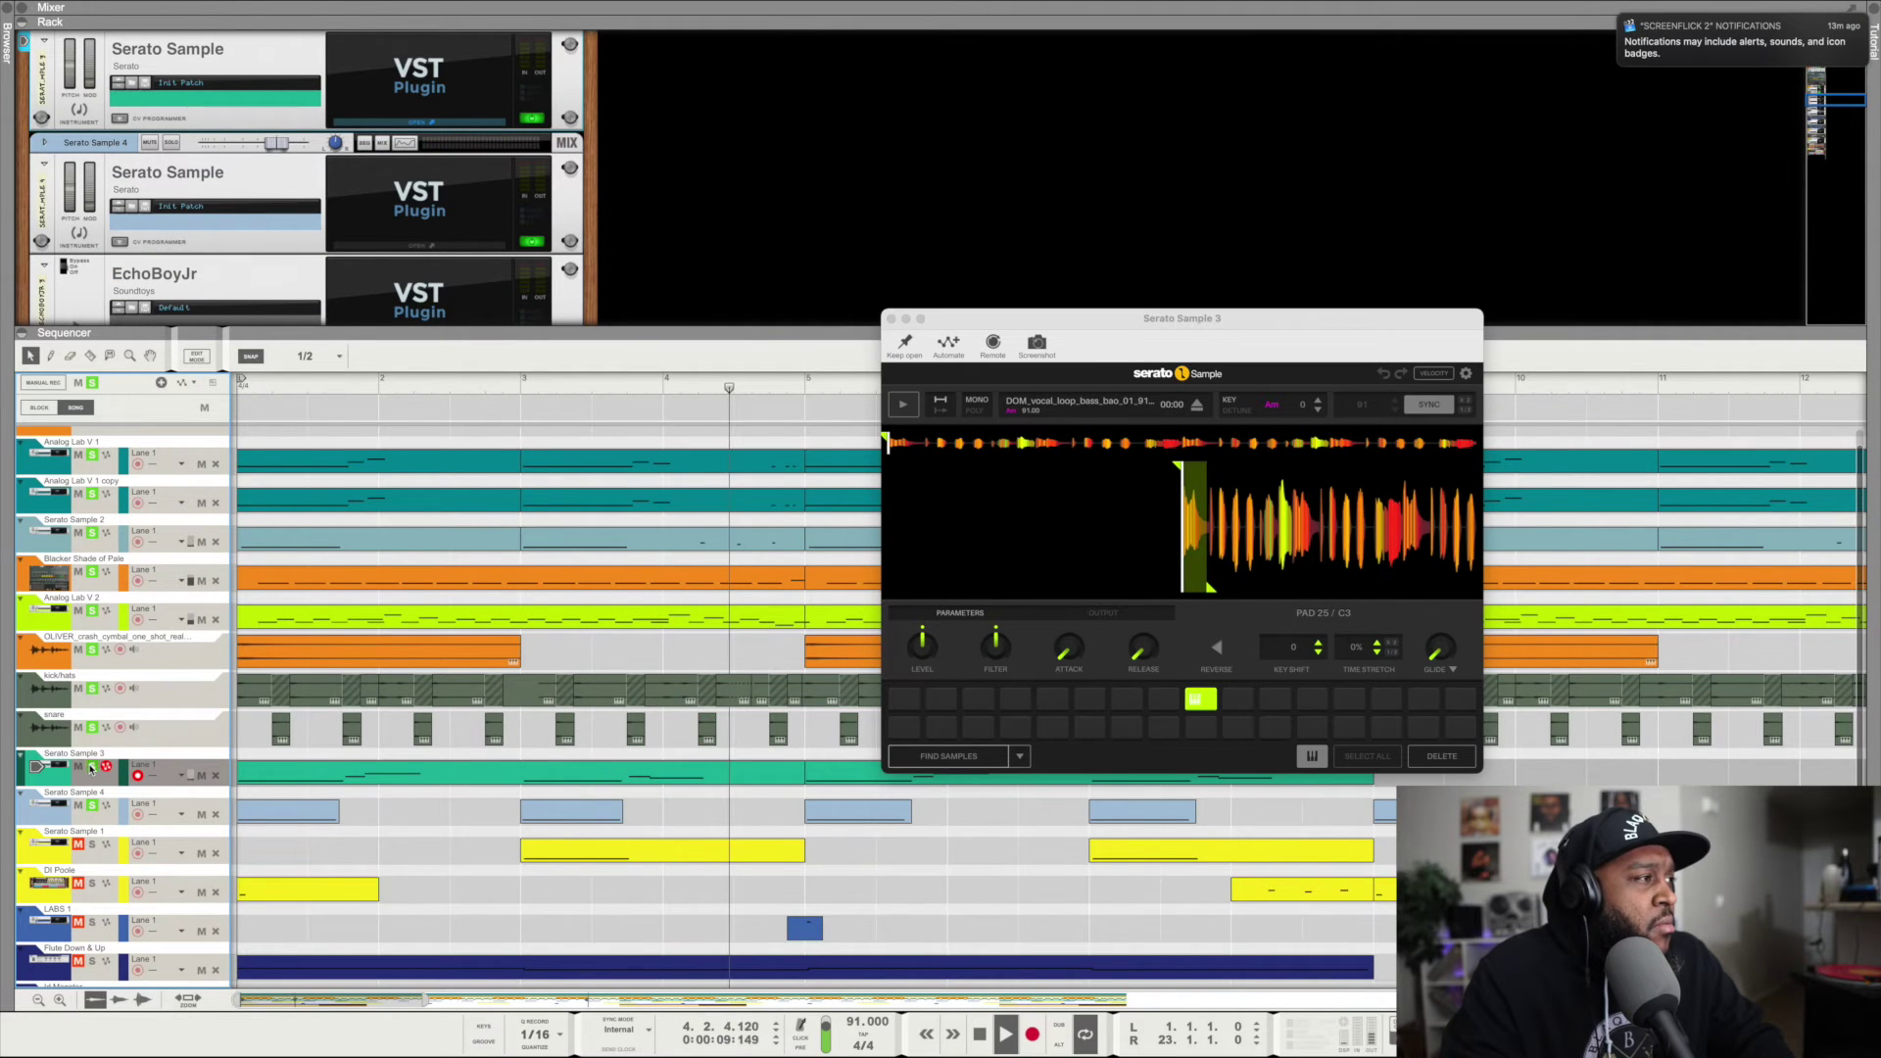
pyautogui.click(92, 383)
pyautogui.click(92, 806)
pyautogui.click(979, 1033)
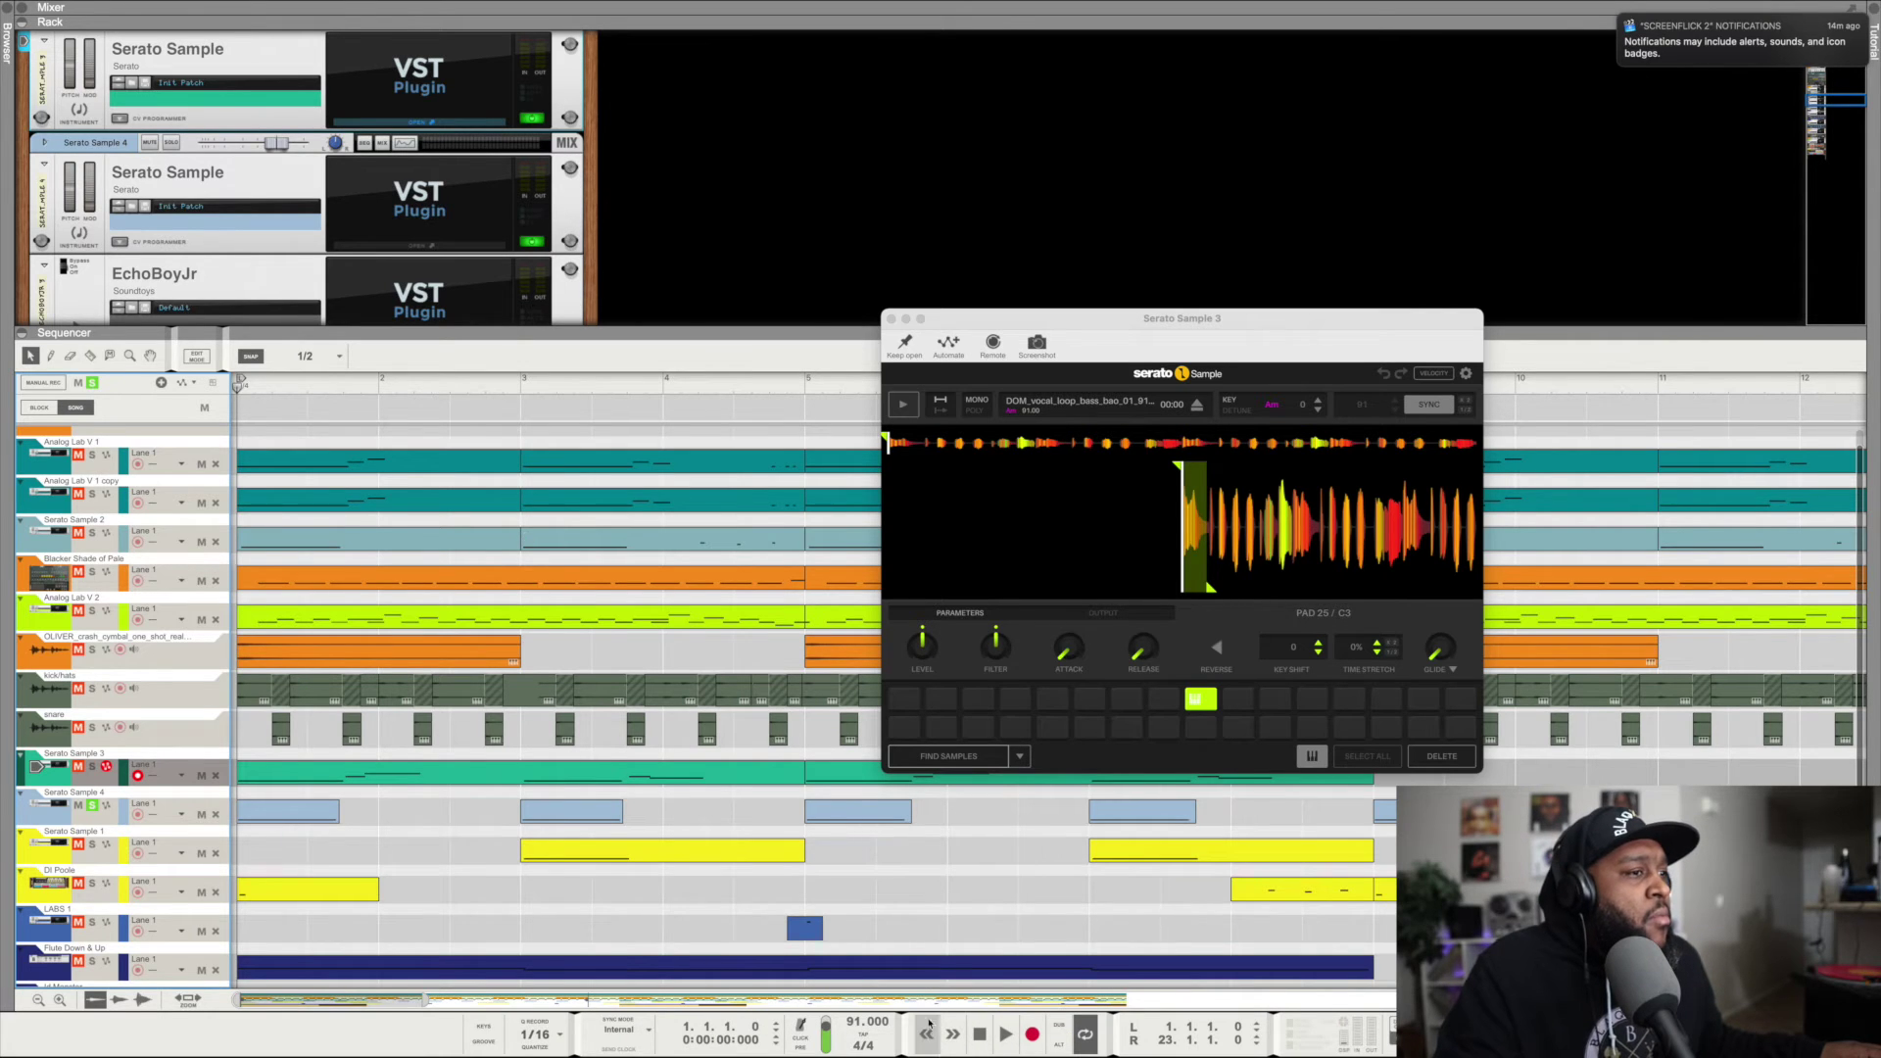
pyautogui.click(1006, 1034)
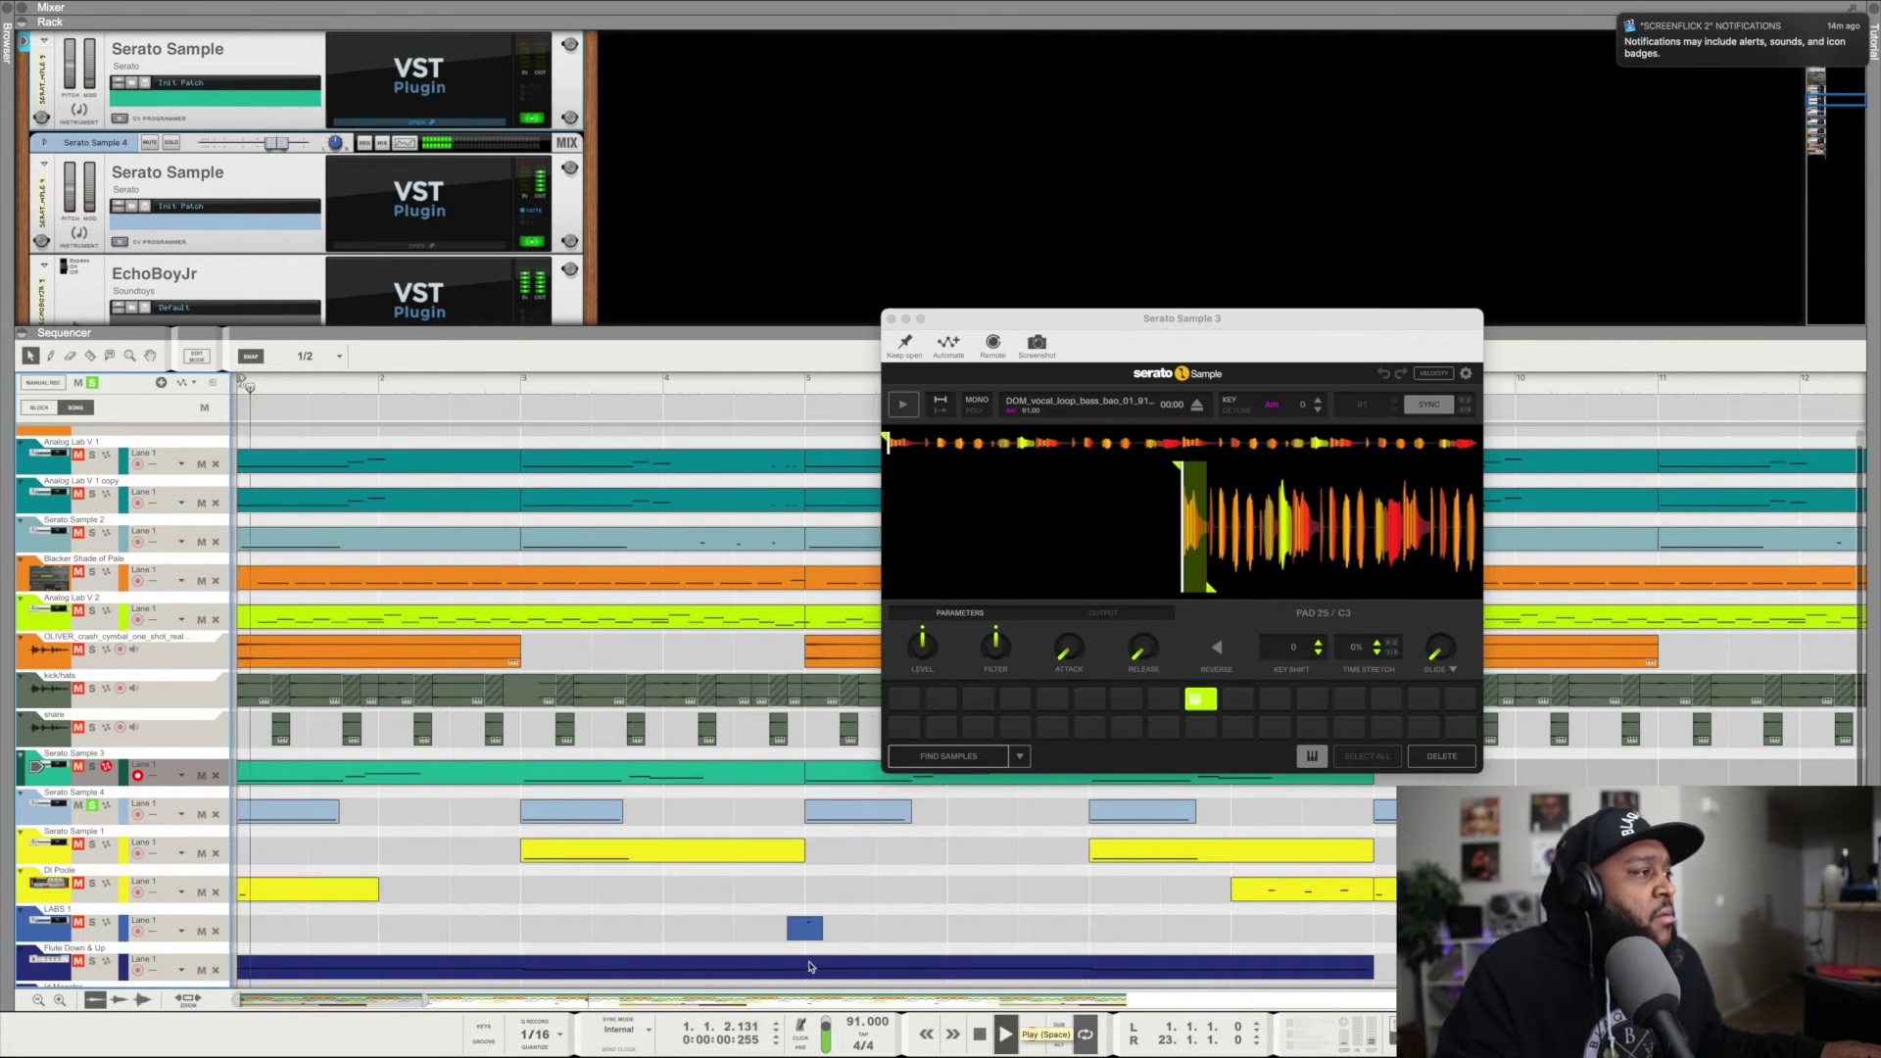
# Select the Serato Sample 4 track, open its instrument window nearer the middle of the workspace, and stop the song.
pyautogui.click(105, 815)
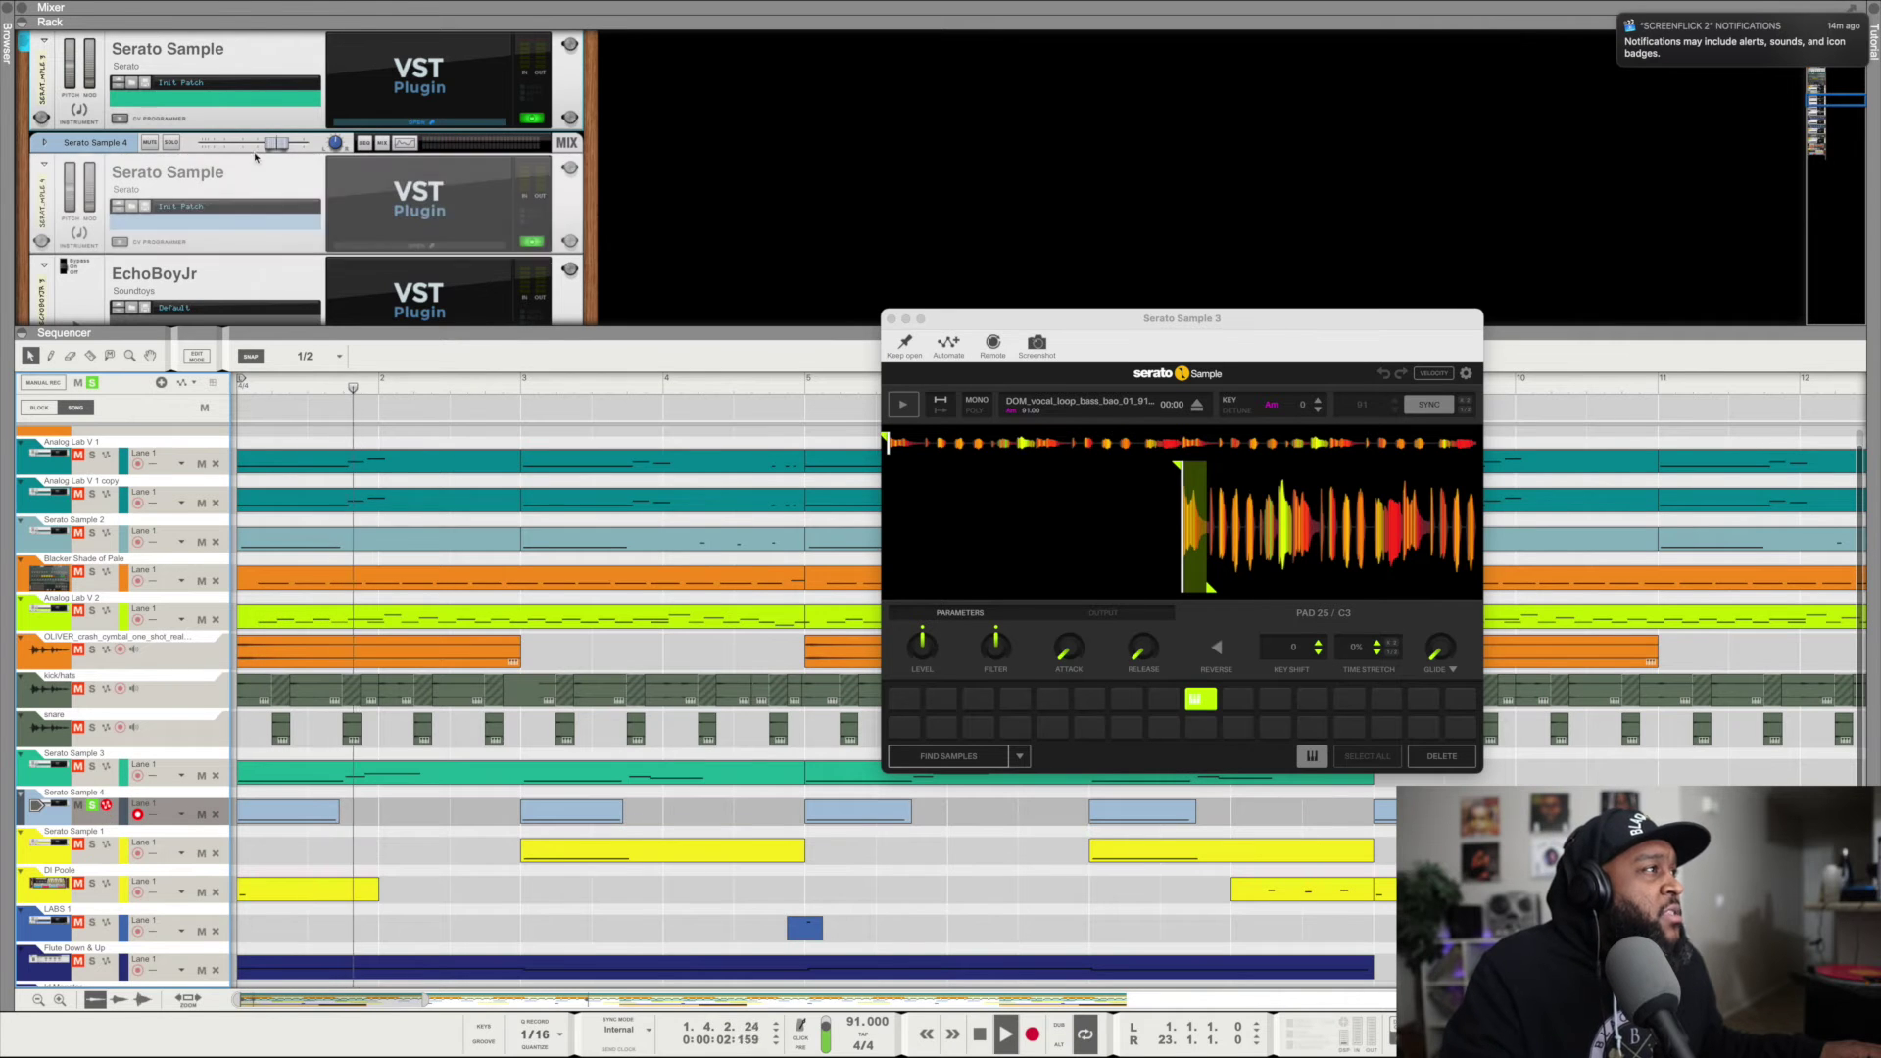
pyautogui.click(433, 246)
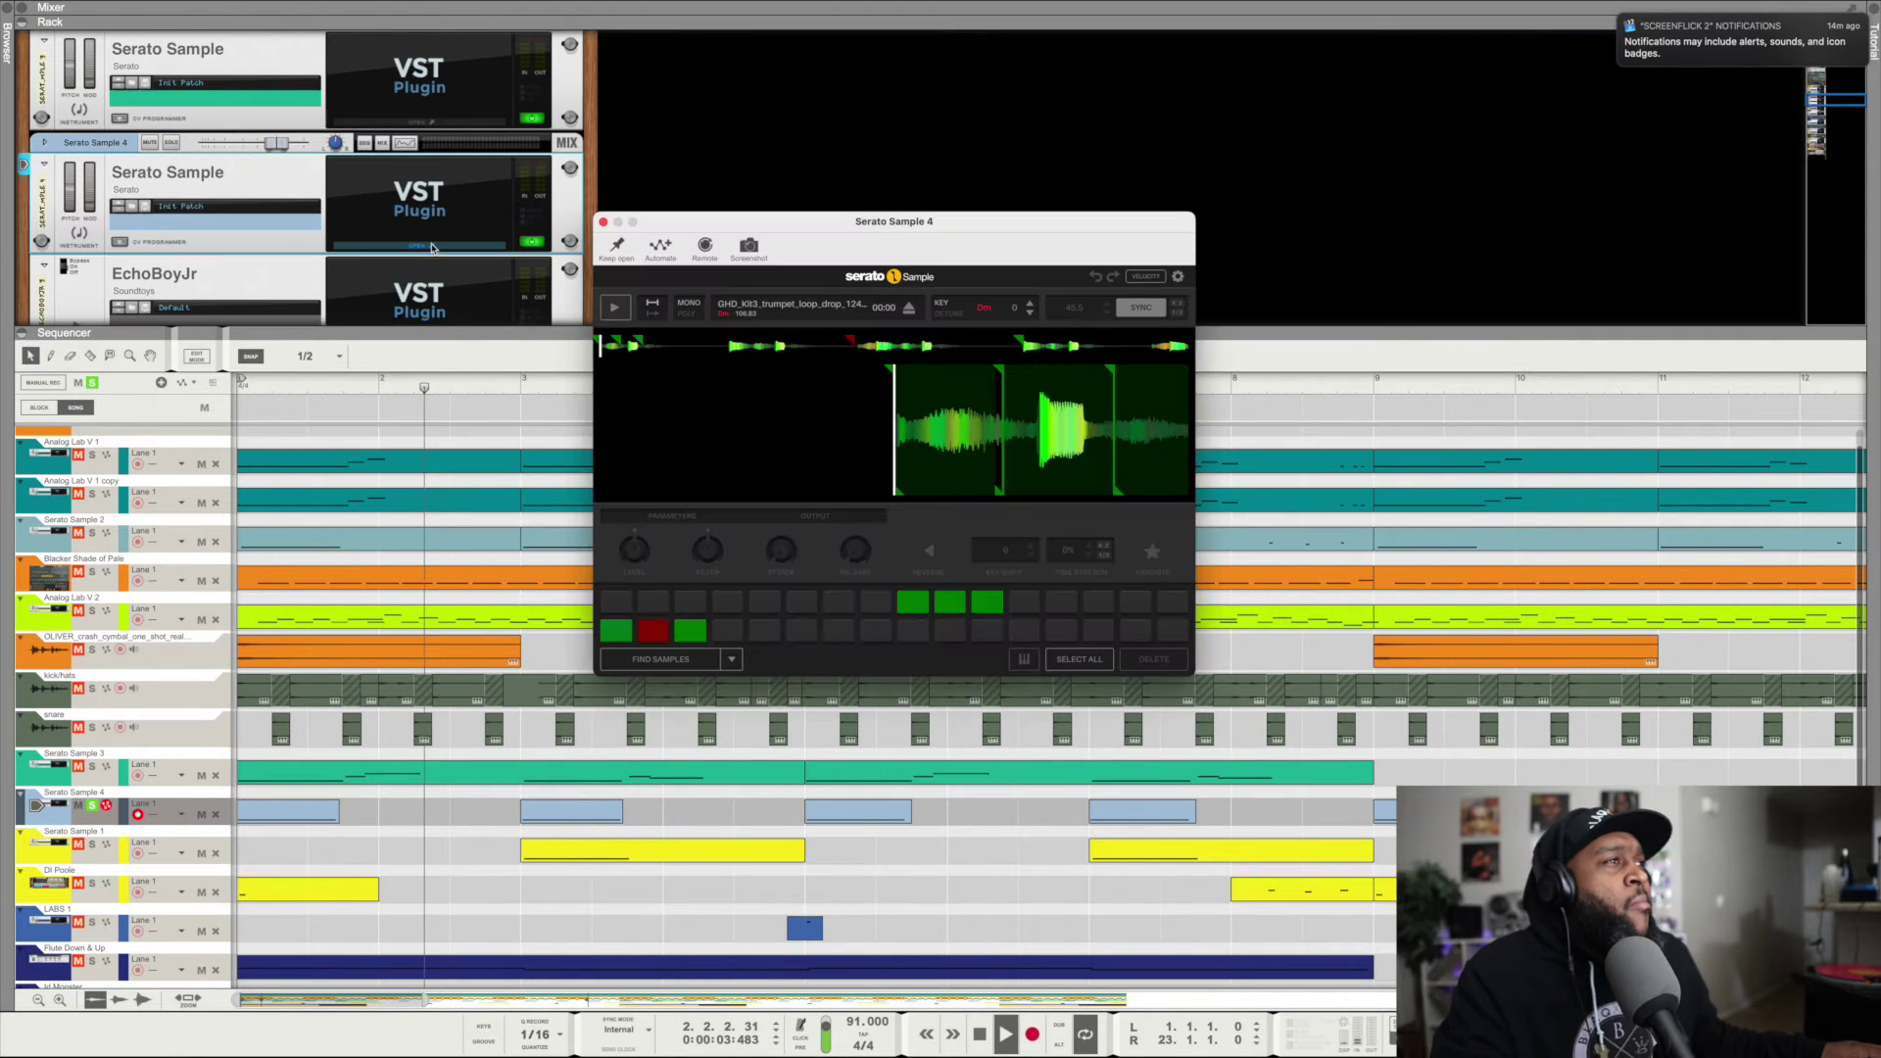
pyautogui.moveTo(915, 256); pyautogui.dragTo(1185, 200)
pyautogui.press('space')
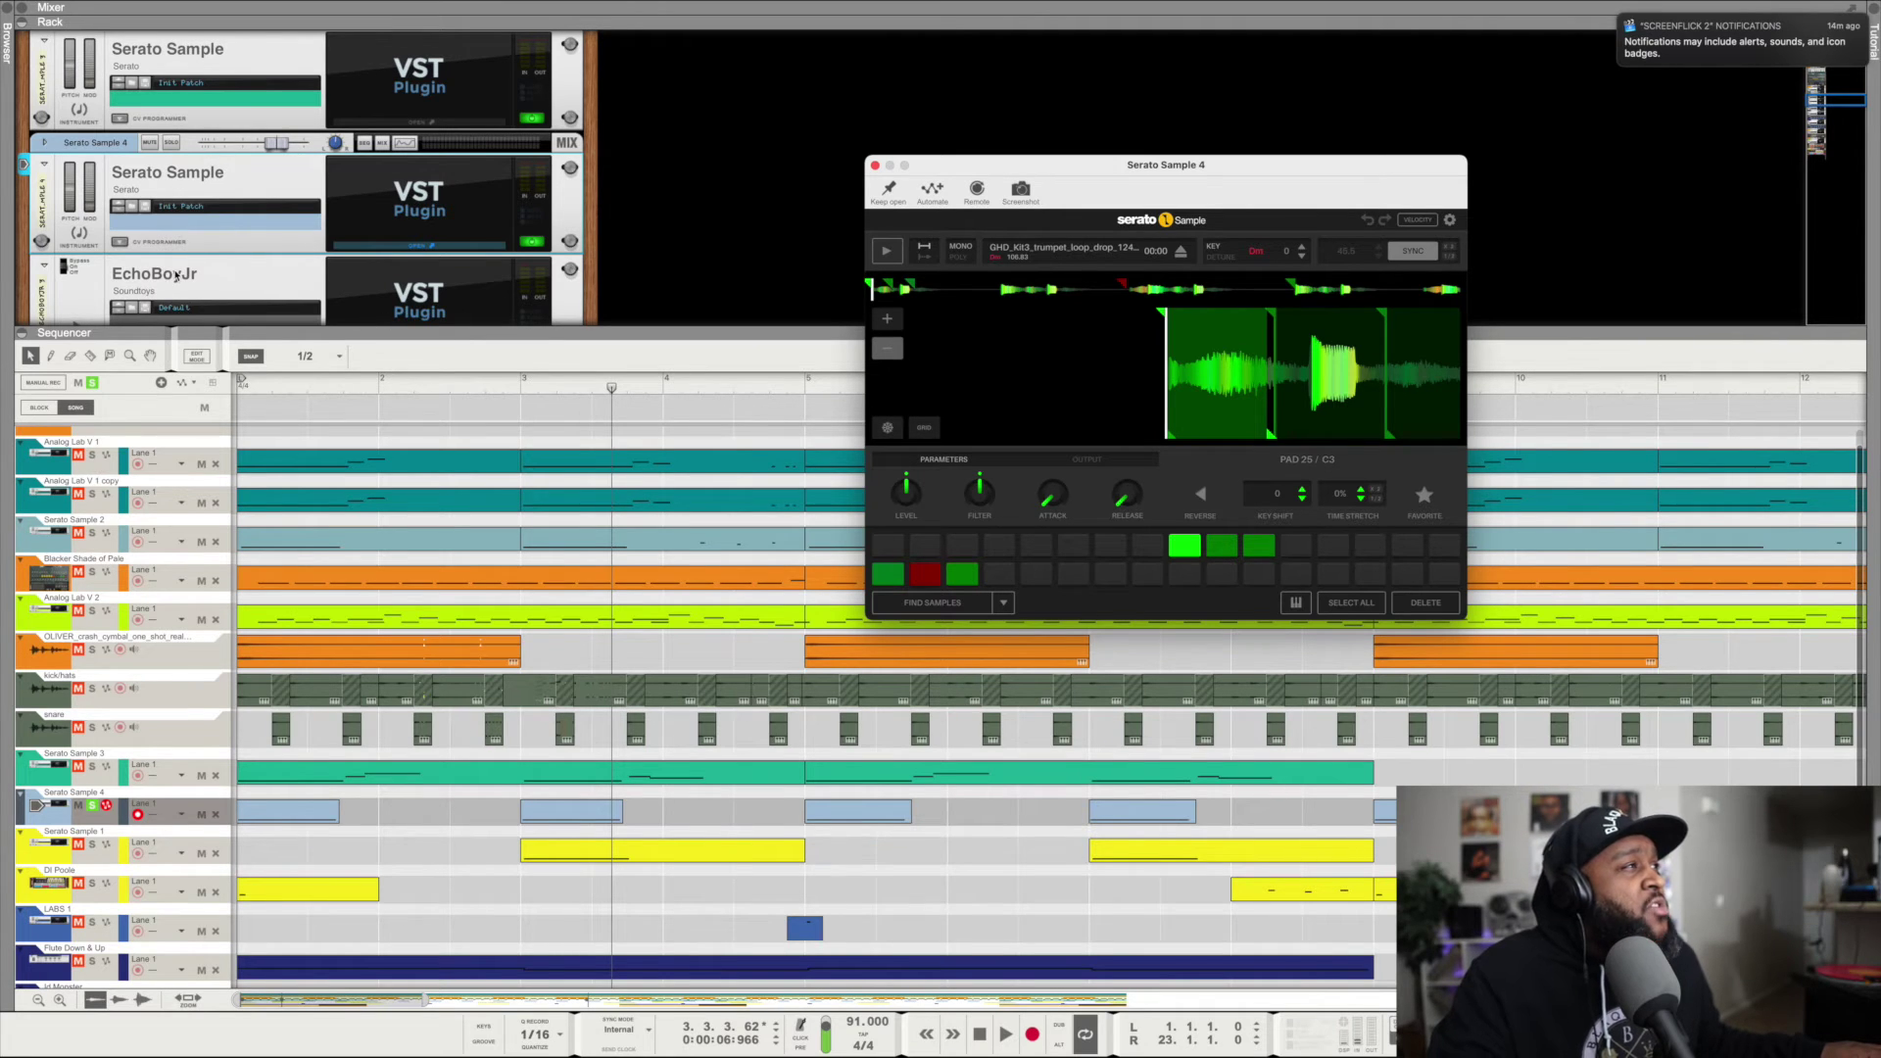
# View the EchoBoy Jr delay settings on the Serato Sample 4 track and close the effect window.
pyautogui.scroll(-2, 176, 276)
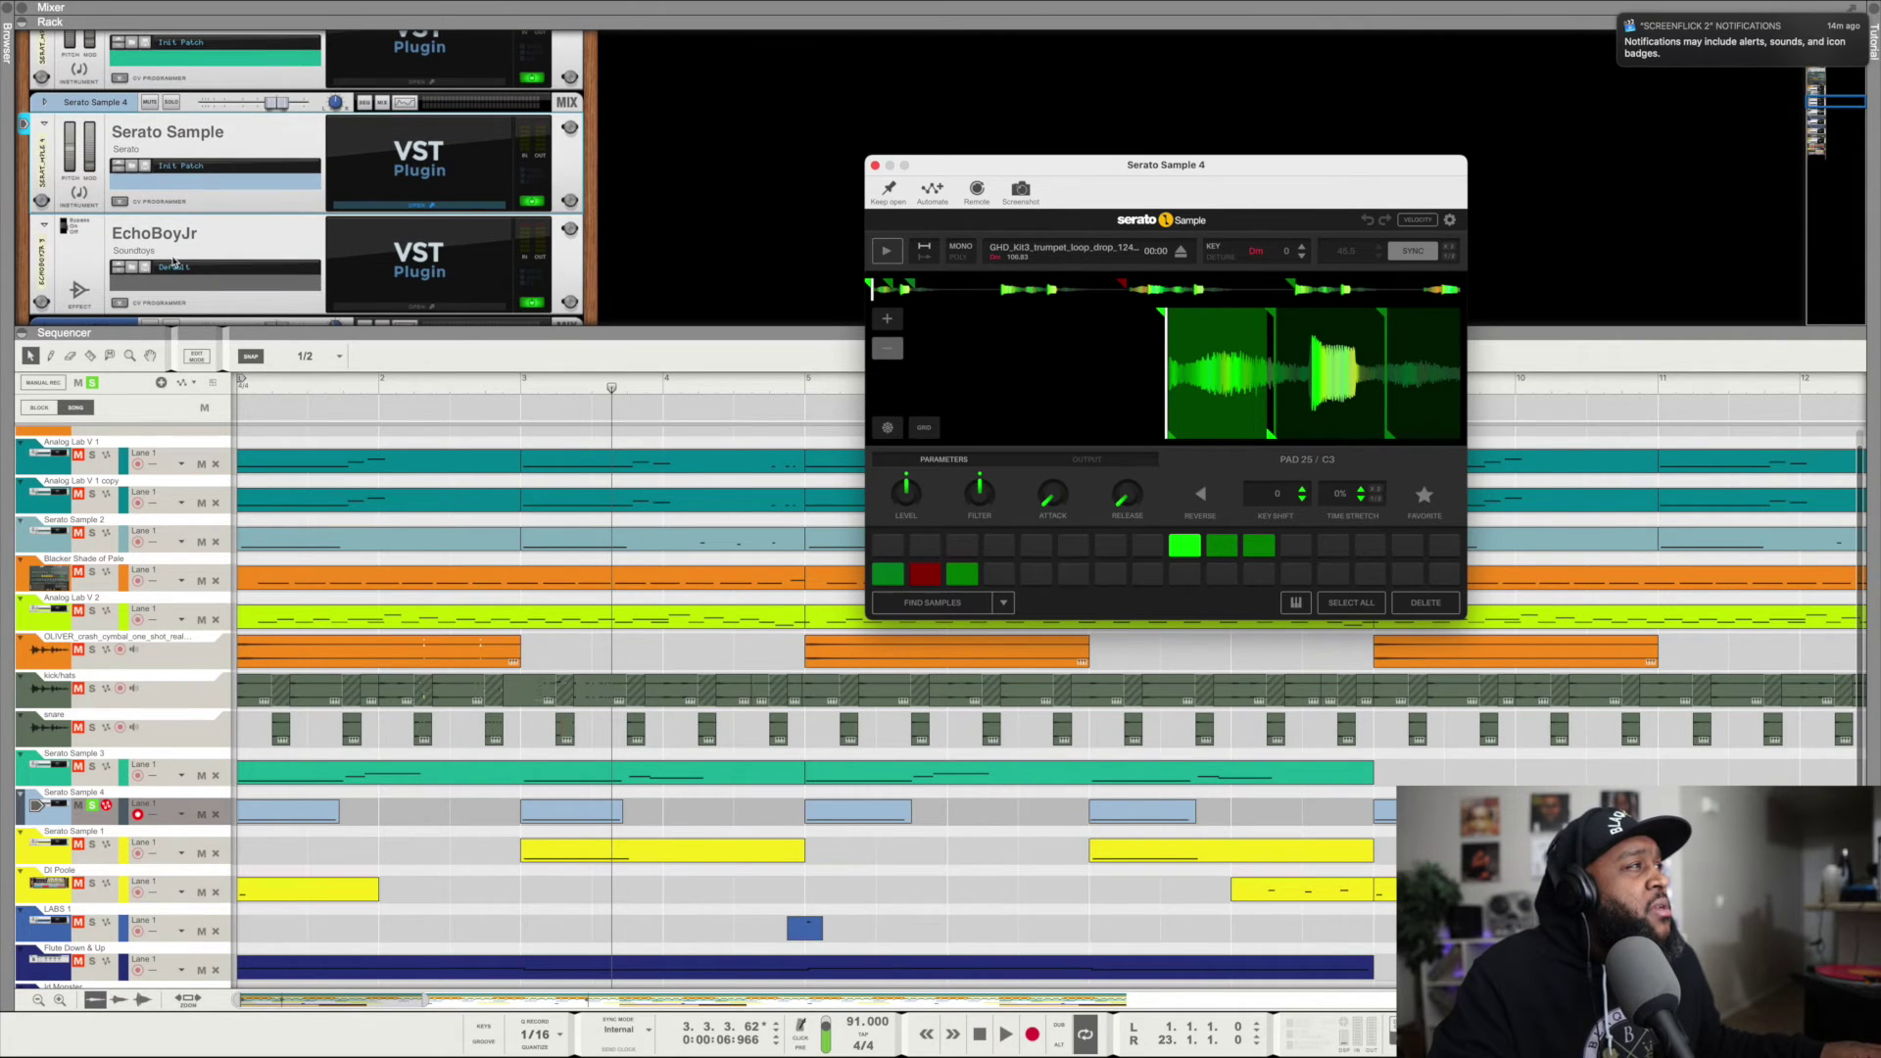
pyautogui.click(432, 308)
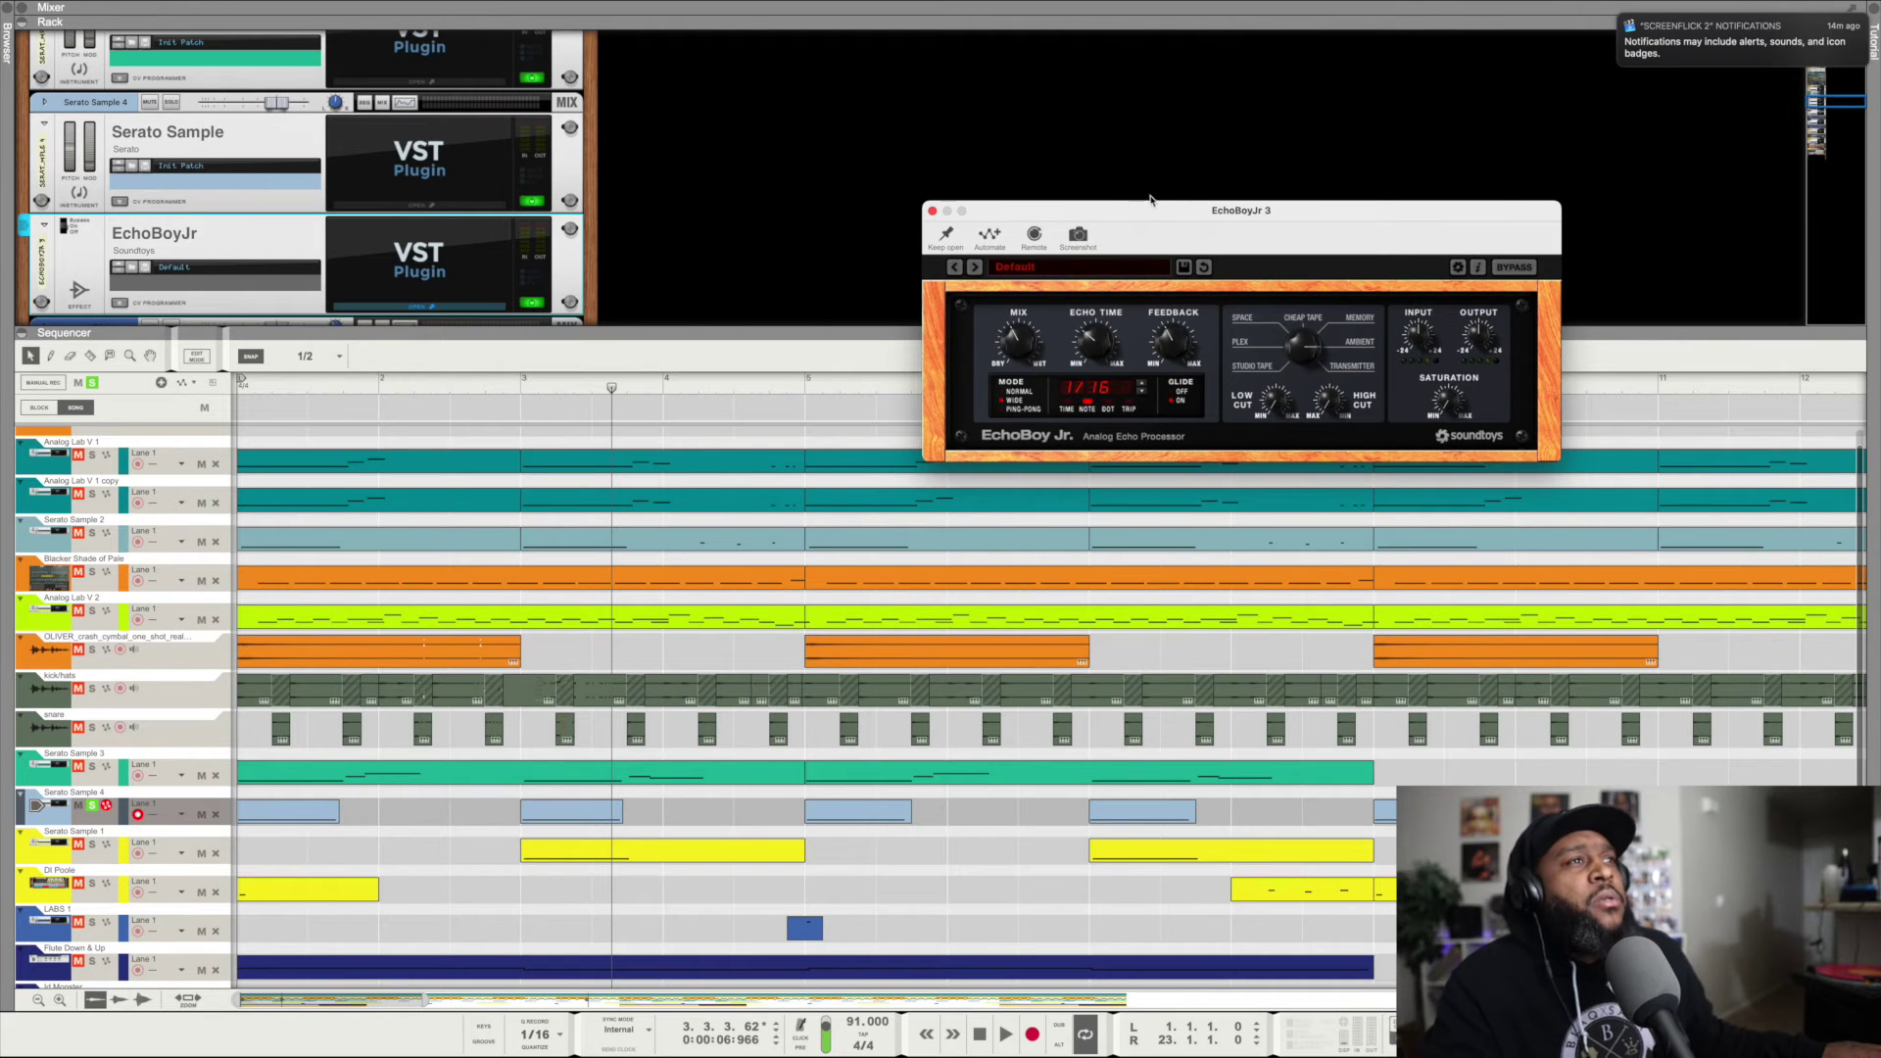
pyautogui.moveTo(1175, 217); pyautogui.dragTo(1149, 130)
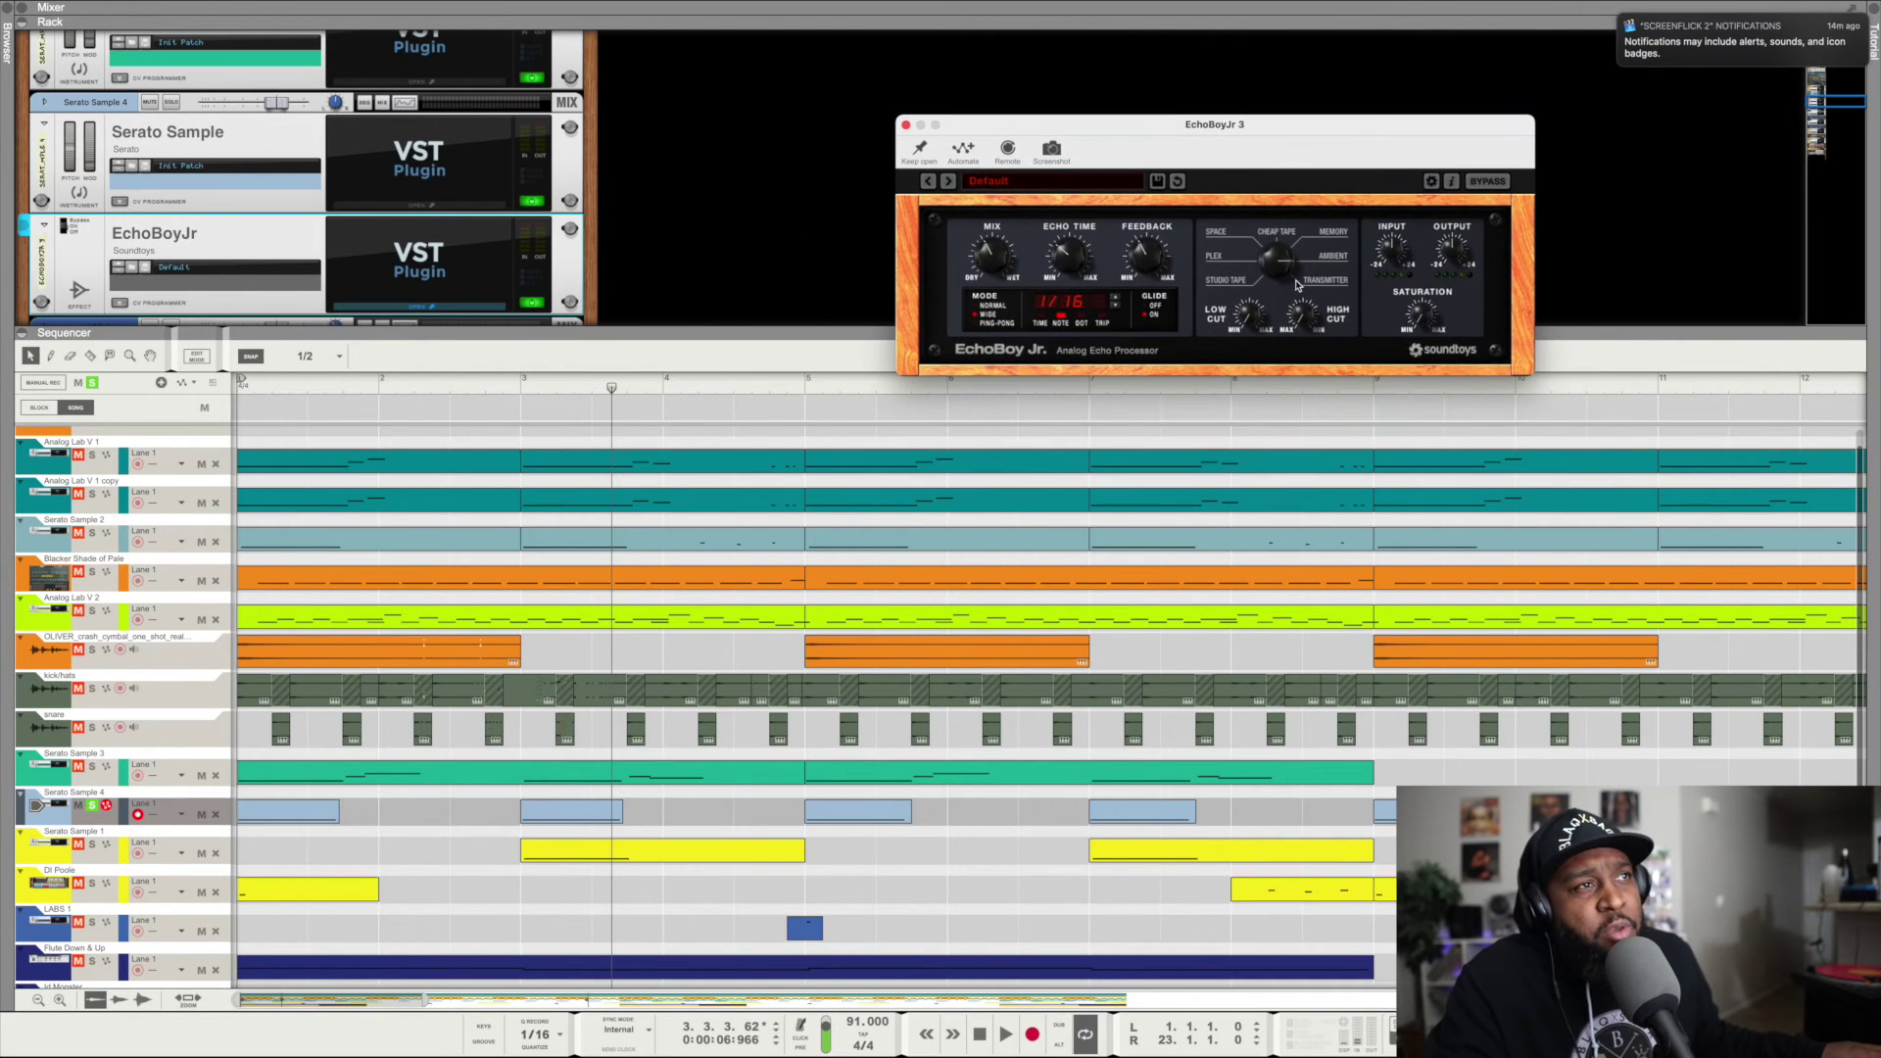
pyautogui.click(906, 126)
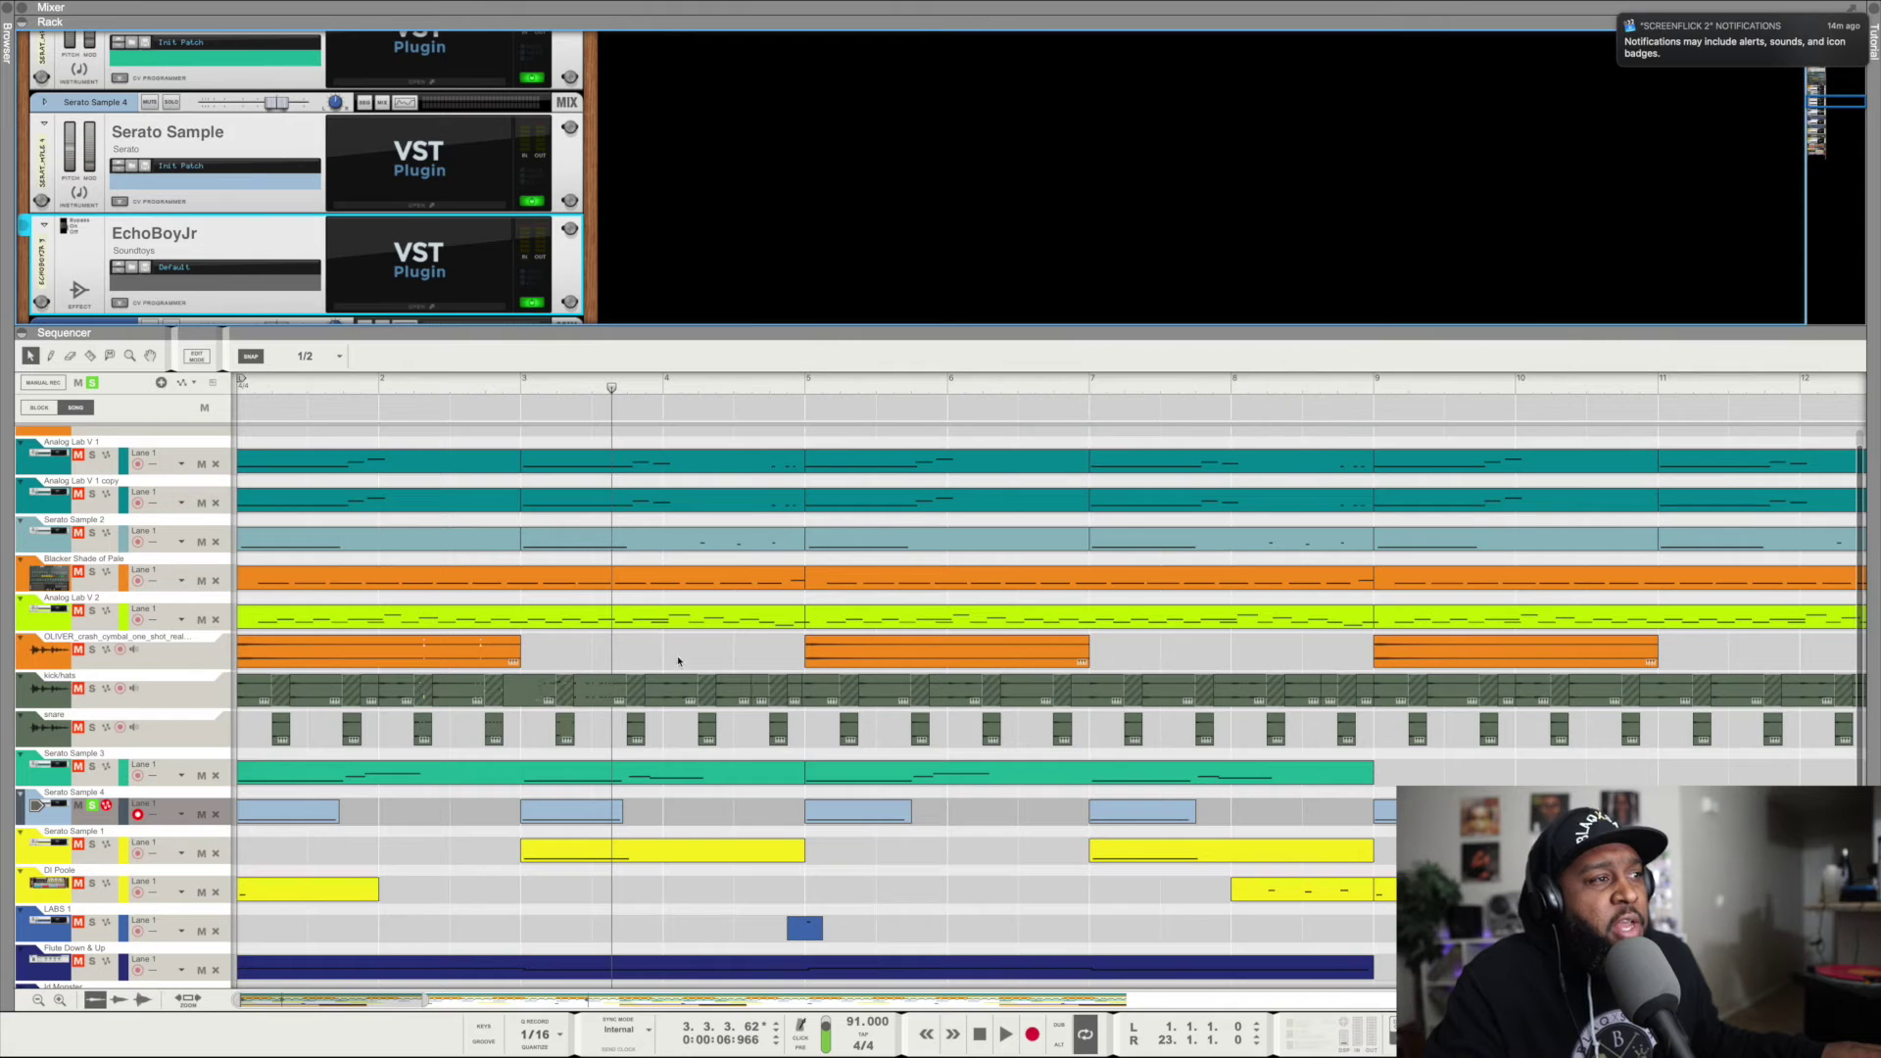
# Play the soloed Serato Sample 4 track briefly from the start and stop it.
pyautogui.click(151, 437)
pyautogui.press('space')
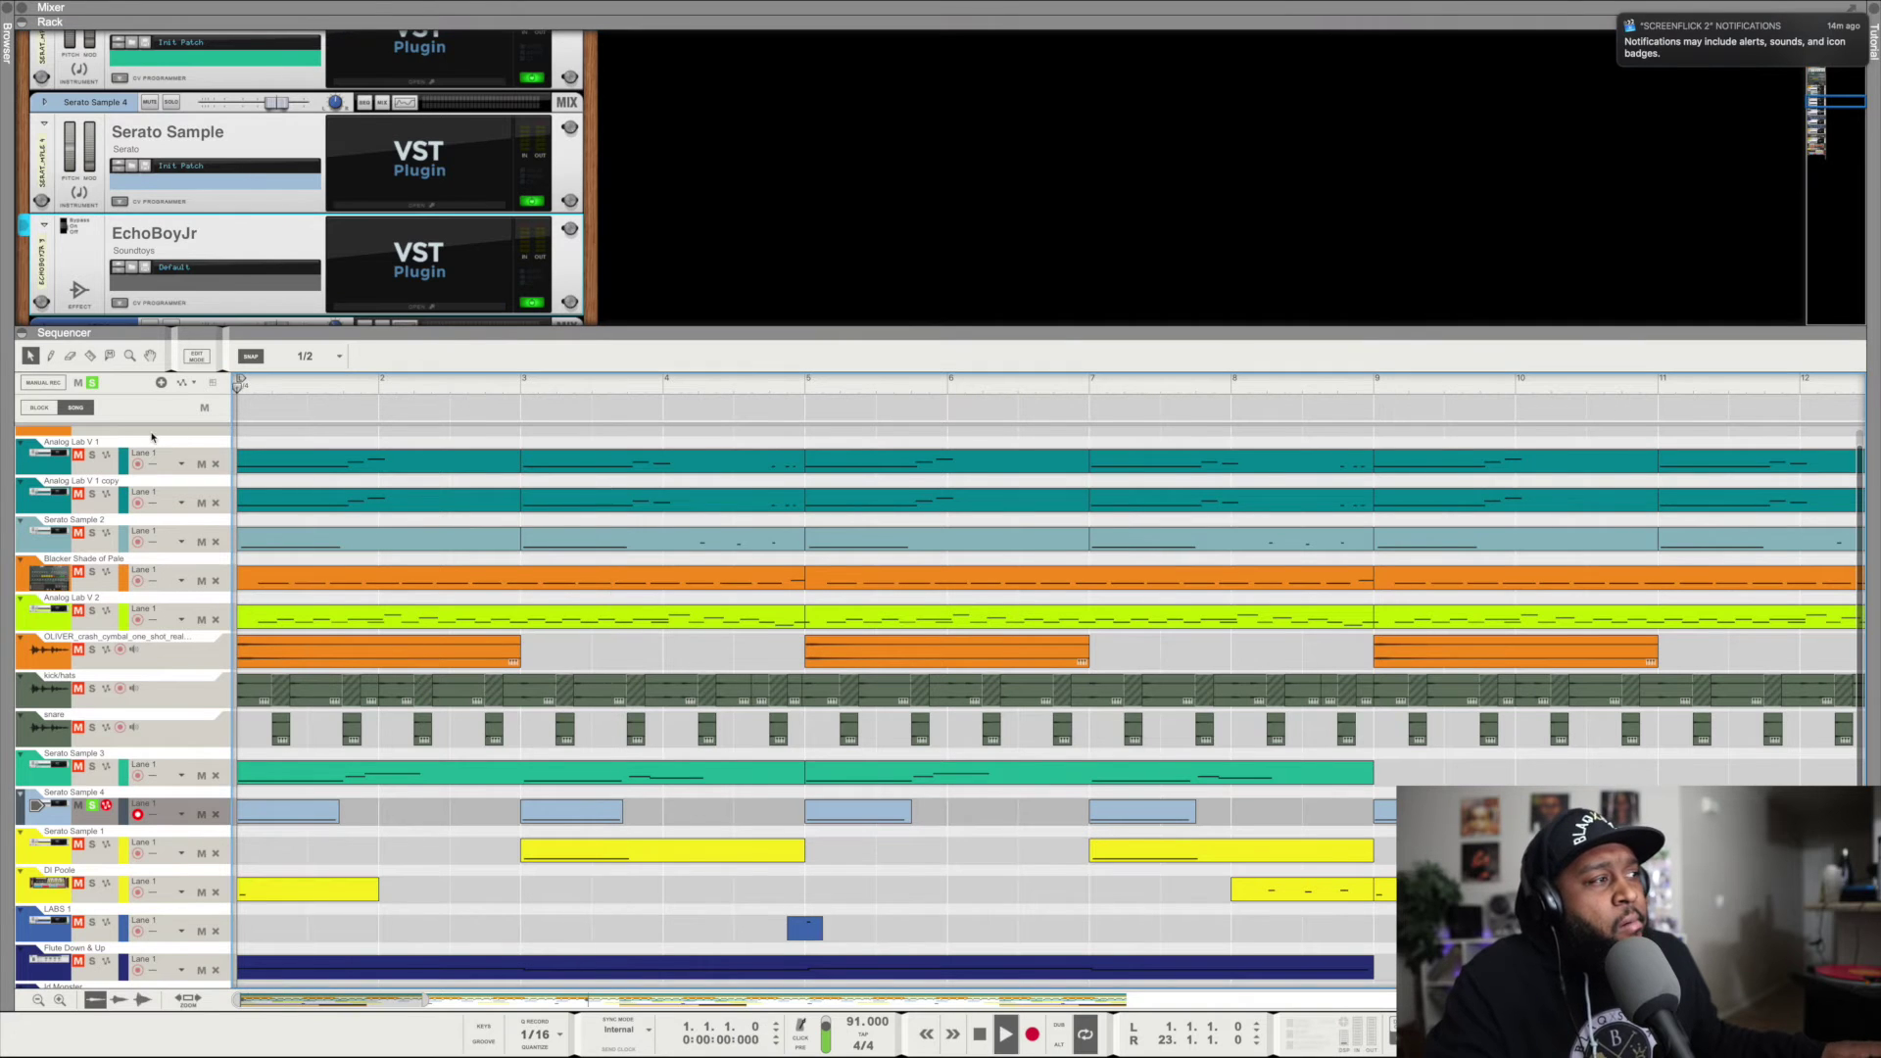
pyautogui.press('space')
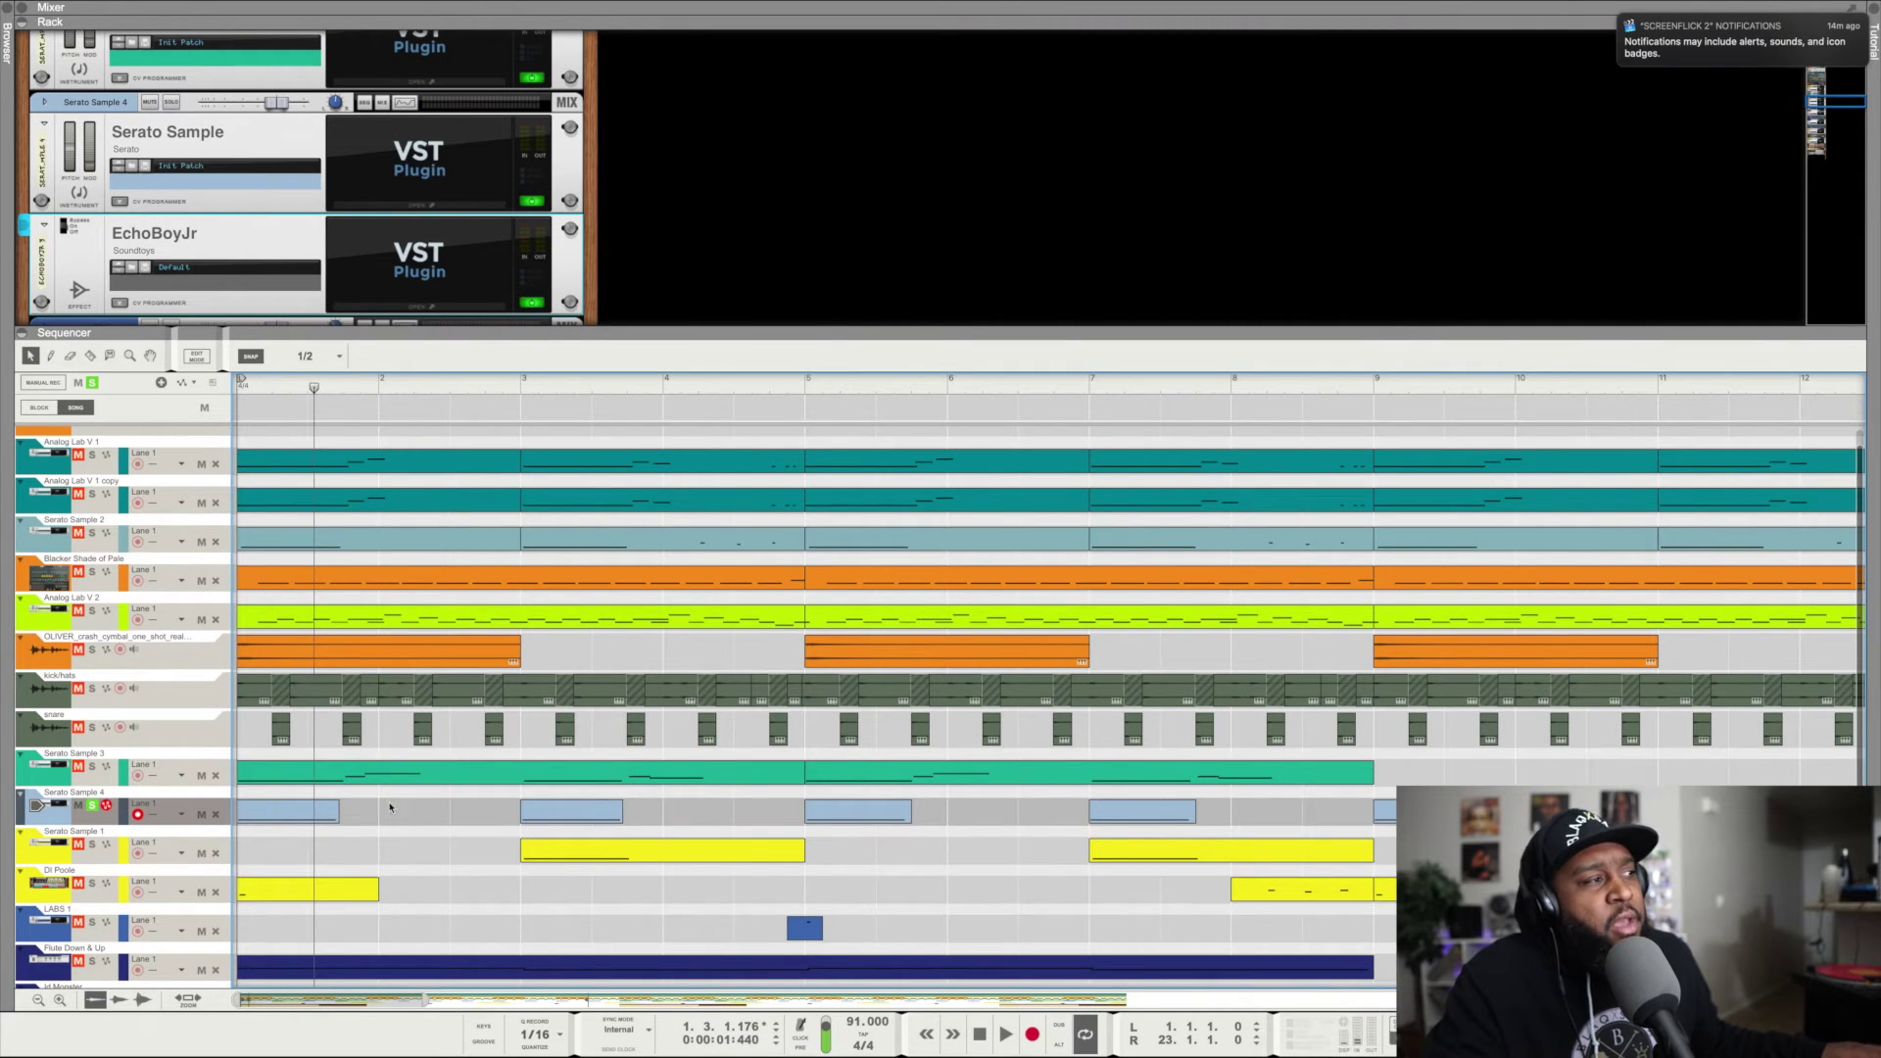
# Move the solo from Serato Sample 4 to the DI Poole track alone and play briefly from about bar 3.
pyautogui.click(92, 845)
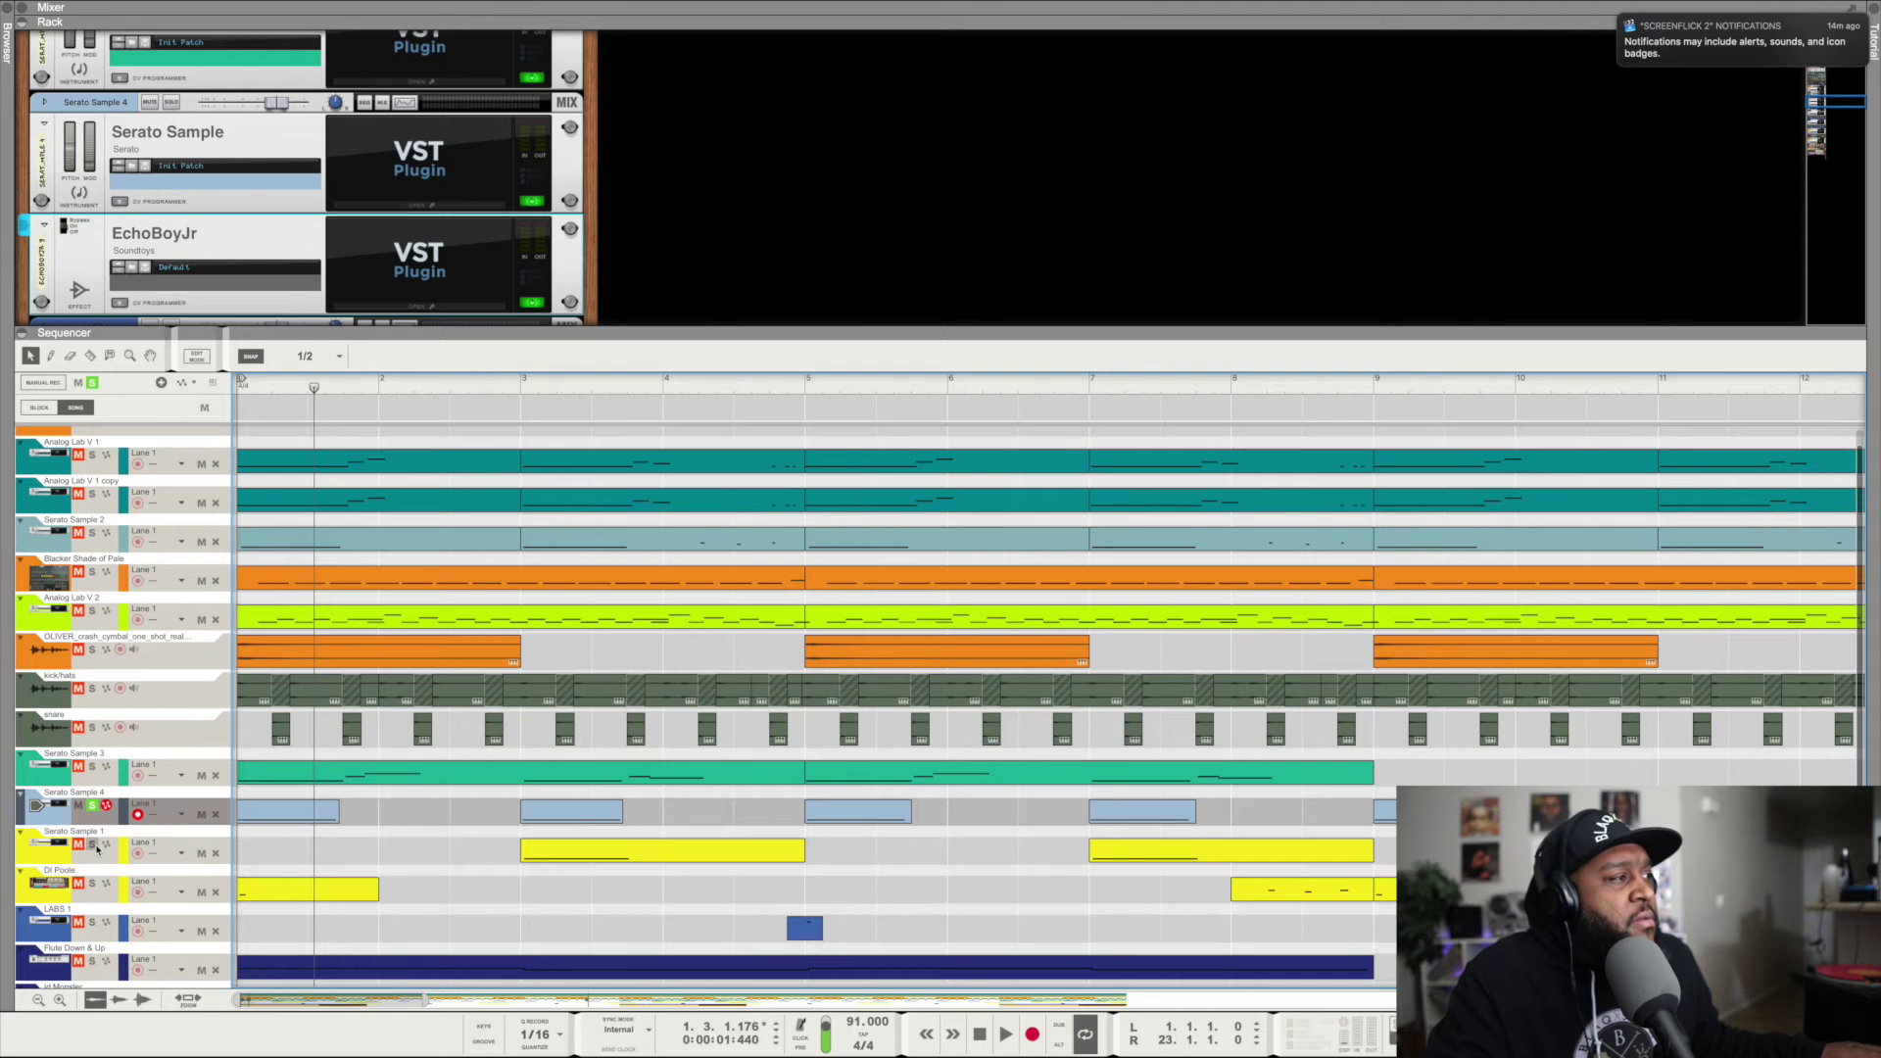
pyautogui.press('space')
pyautogui.press('space')
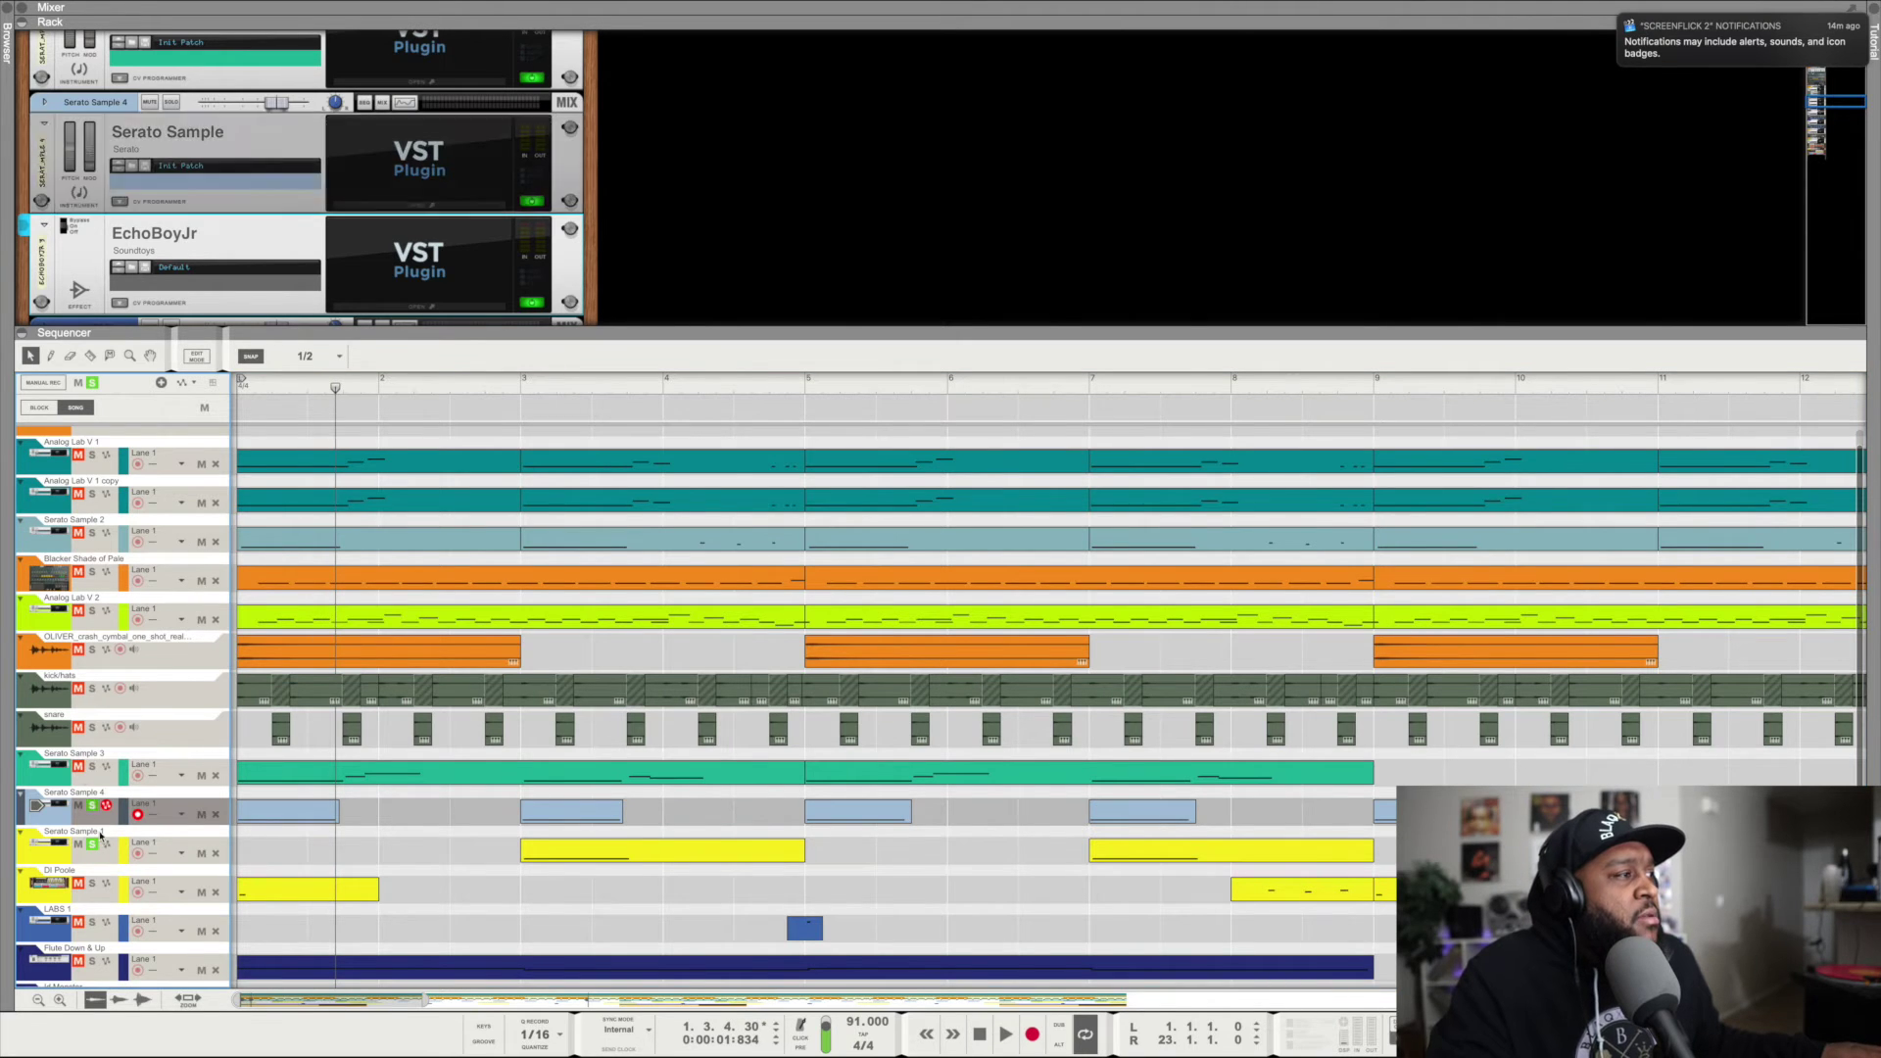
pyautogui.click(93, 807)
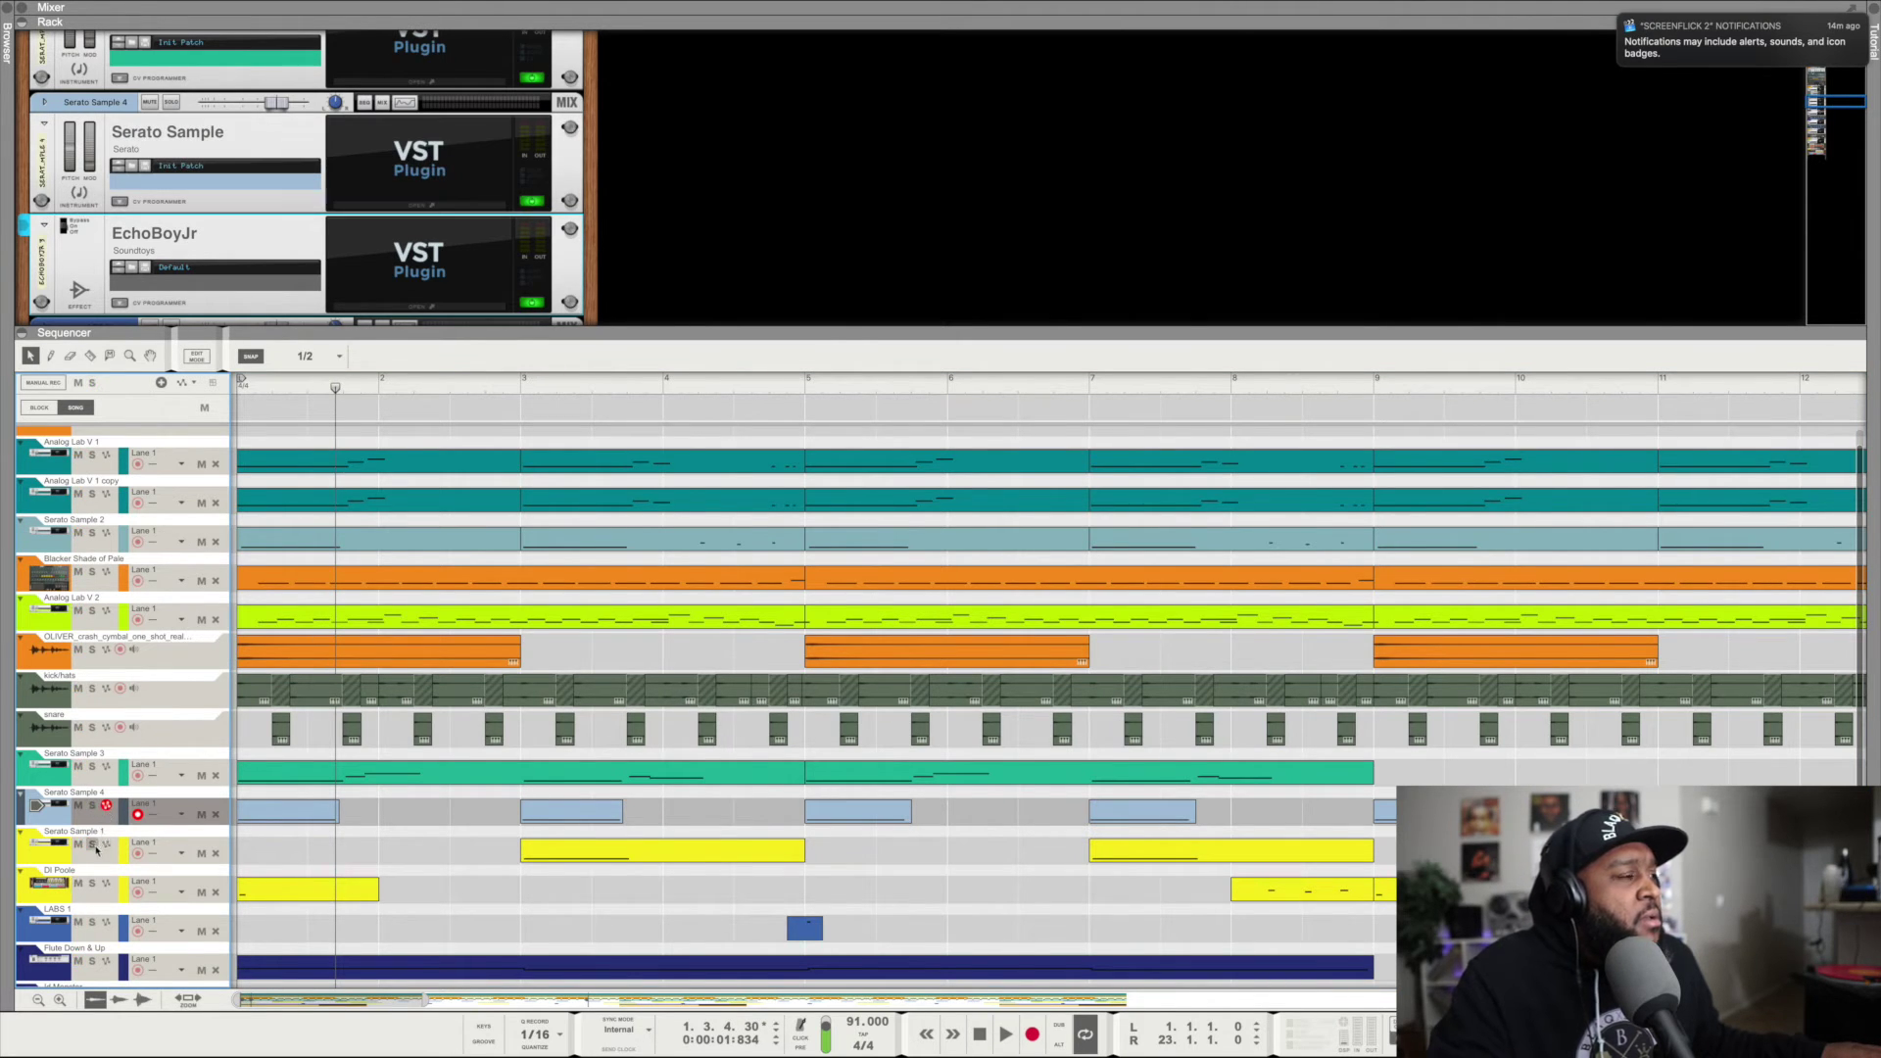
pyautogui.click(92, 883)
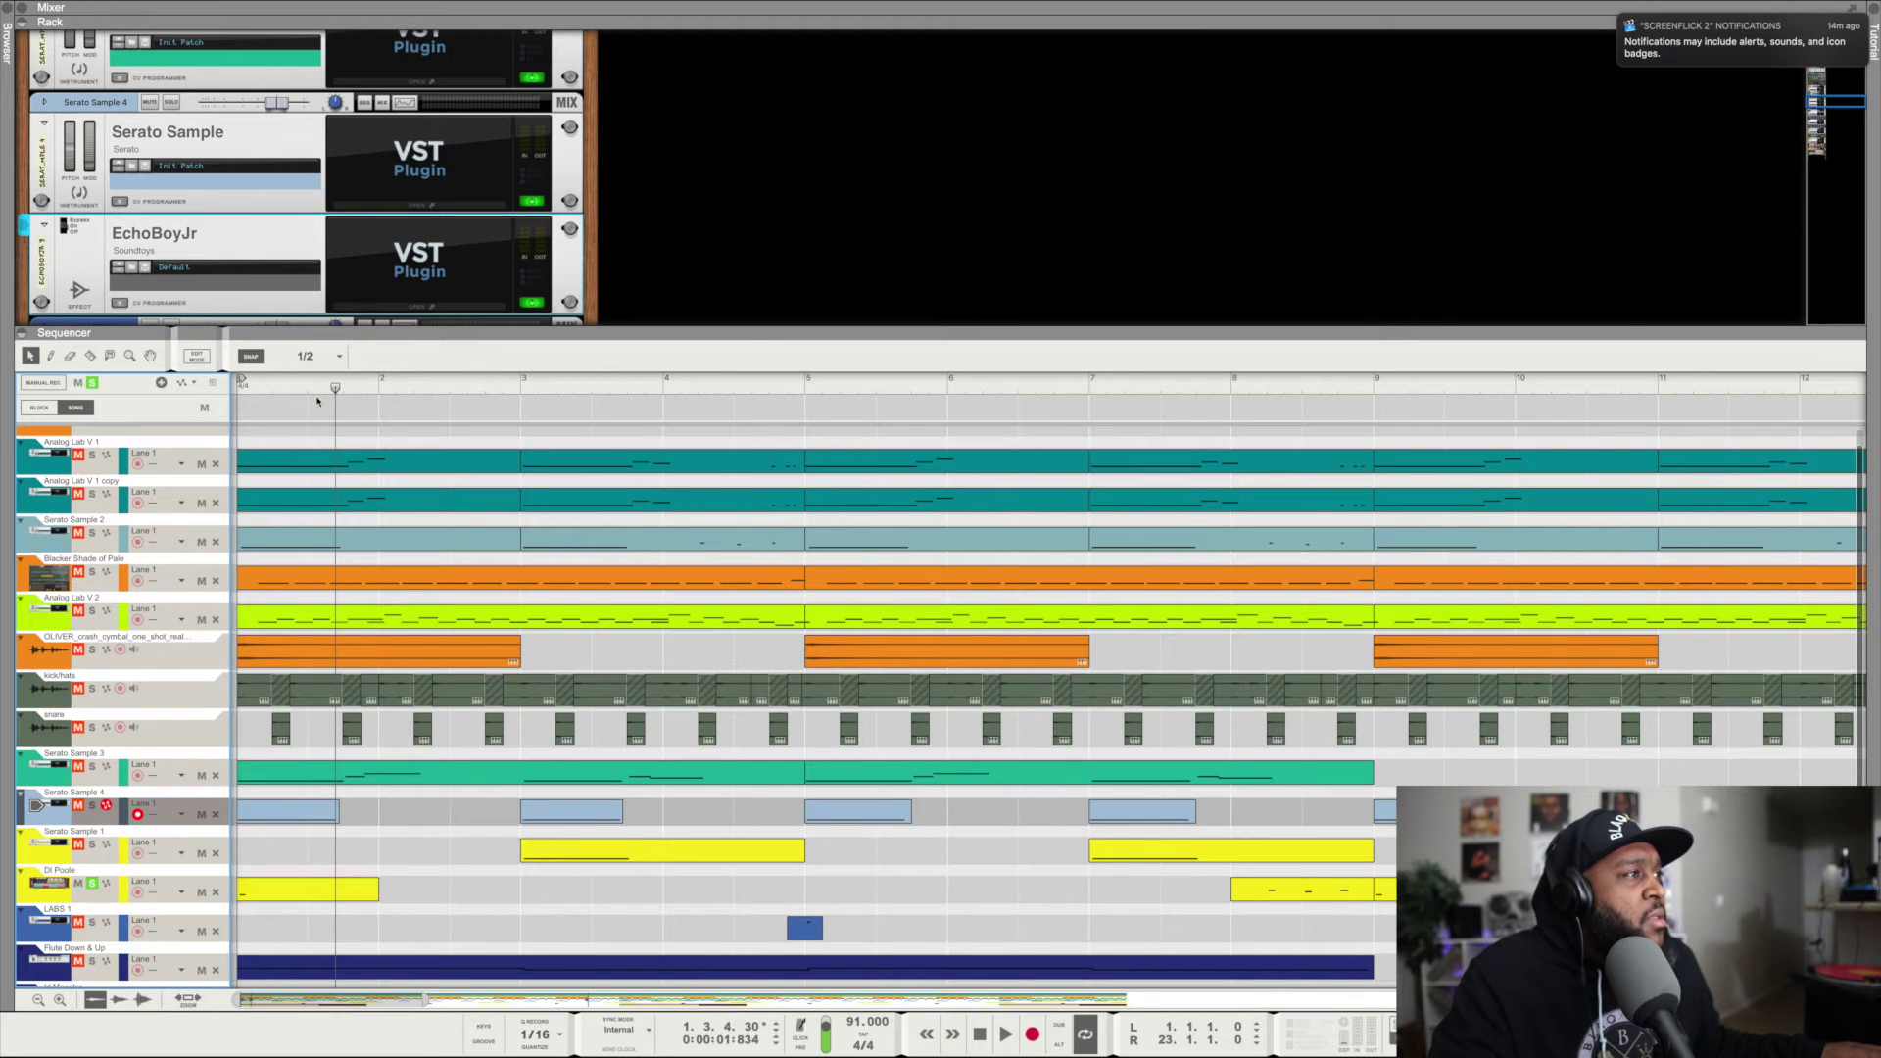
pyautogui.click(516, 388)
pyautogui.press('space')
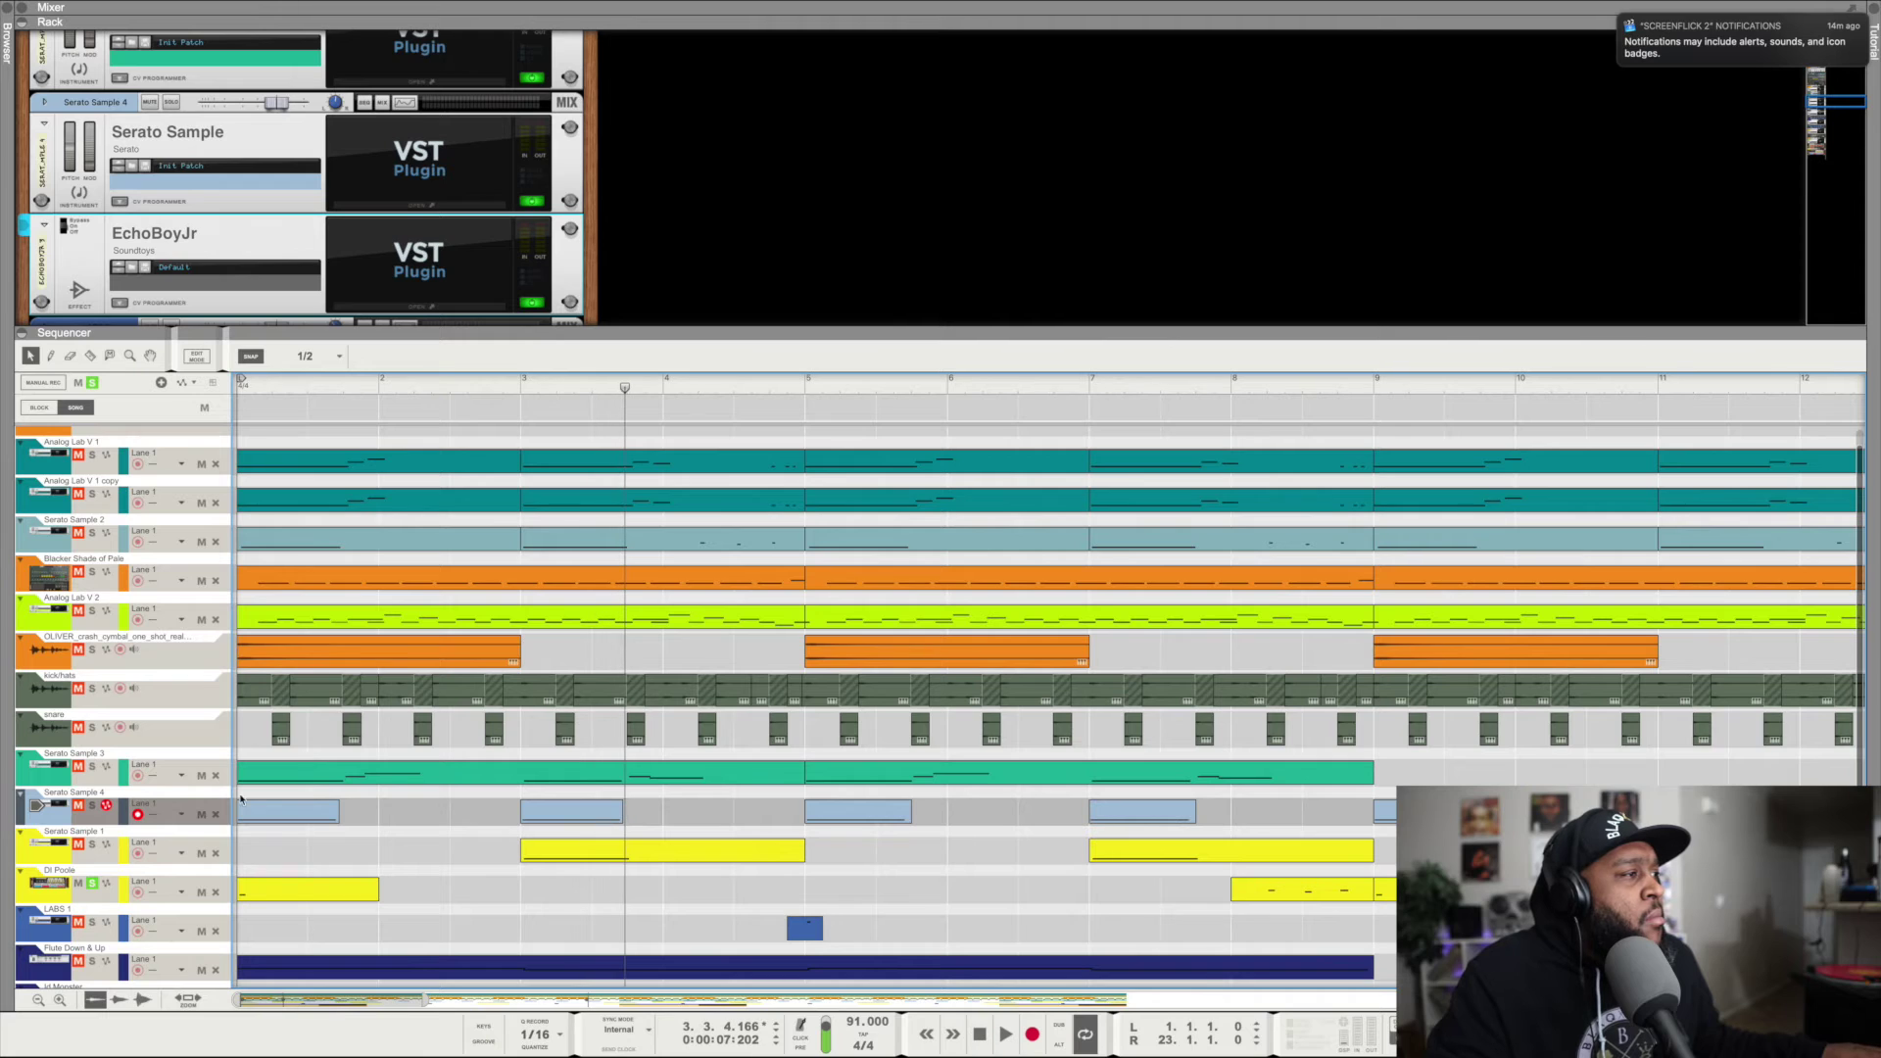
# Add Serato Sample 1 to the solo, play from the start, and show the DI Poole track's instrument before stopping.
pyautogui.click(92, 845)
pyautogui.press('KP_0')
pyautogui.press('KP_0')
pyautogui.press('space')
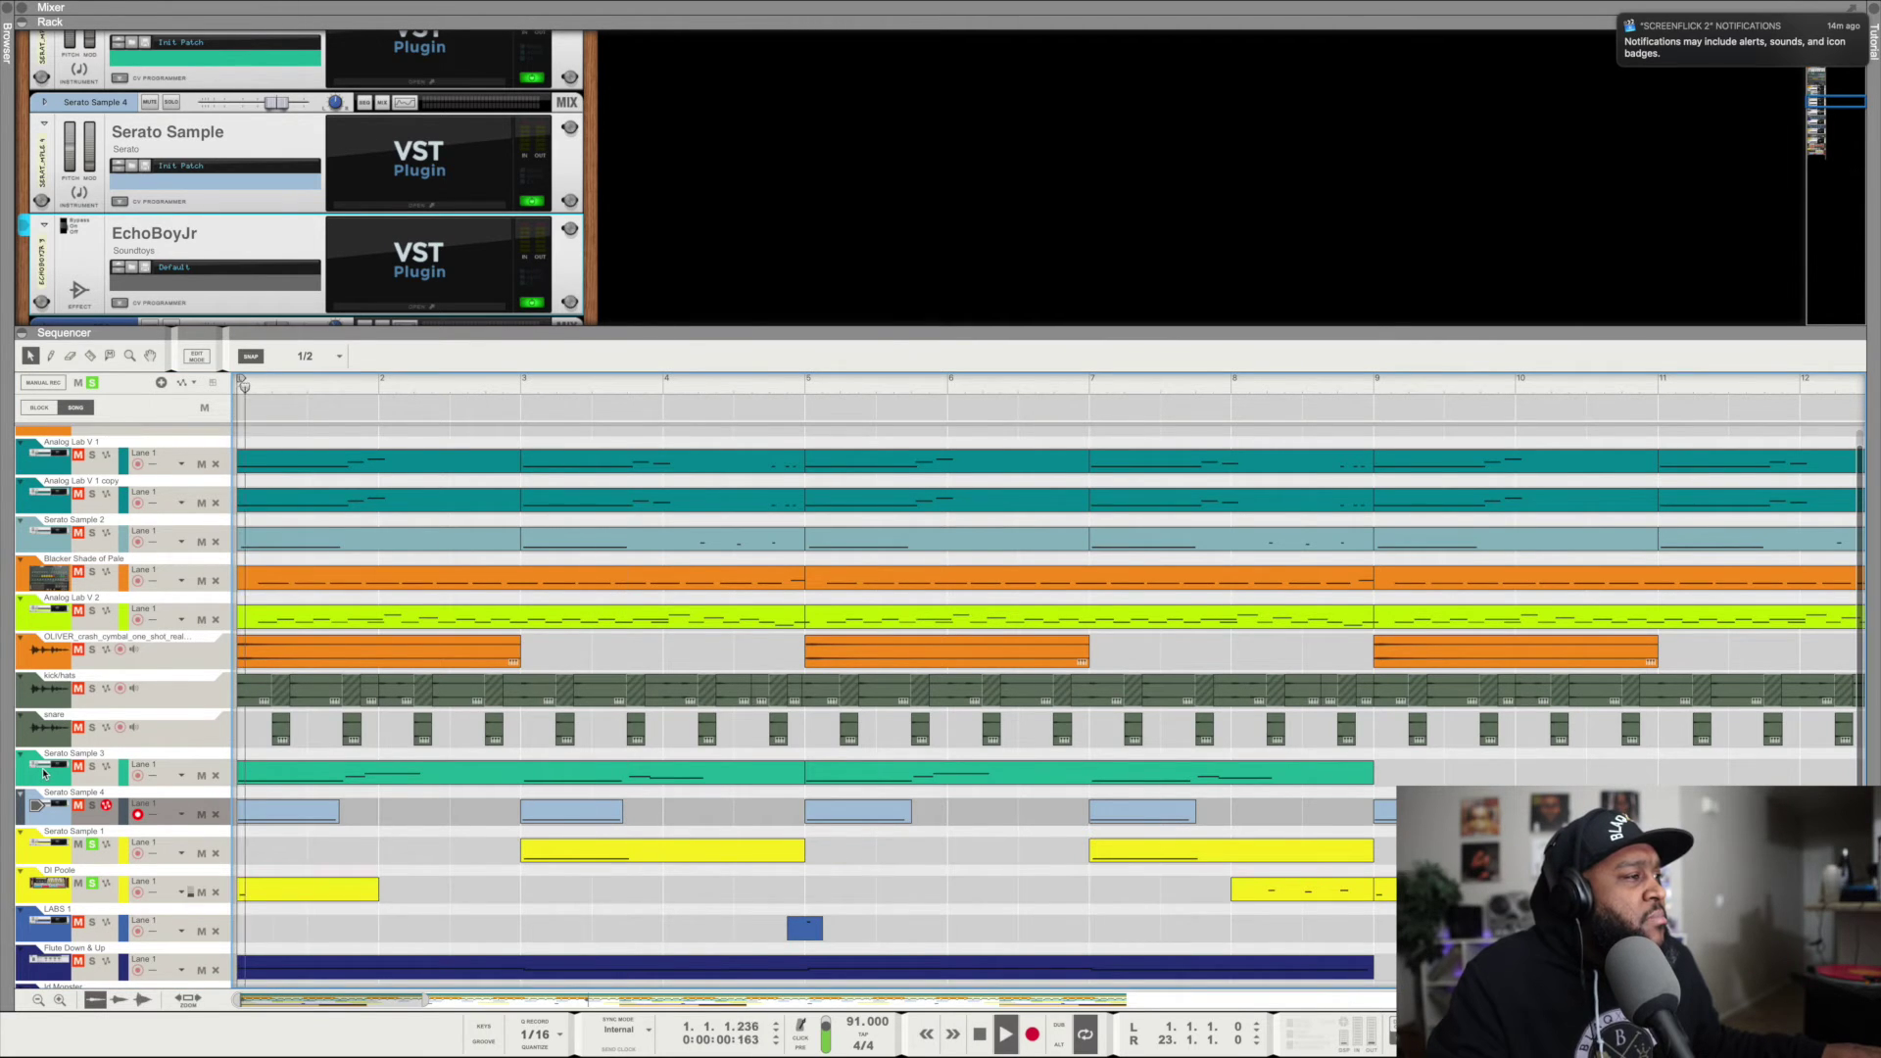
pyautogui.click(109, 900)
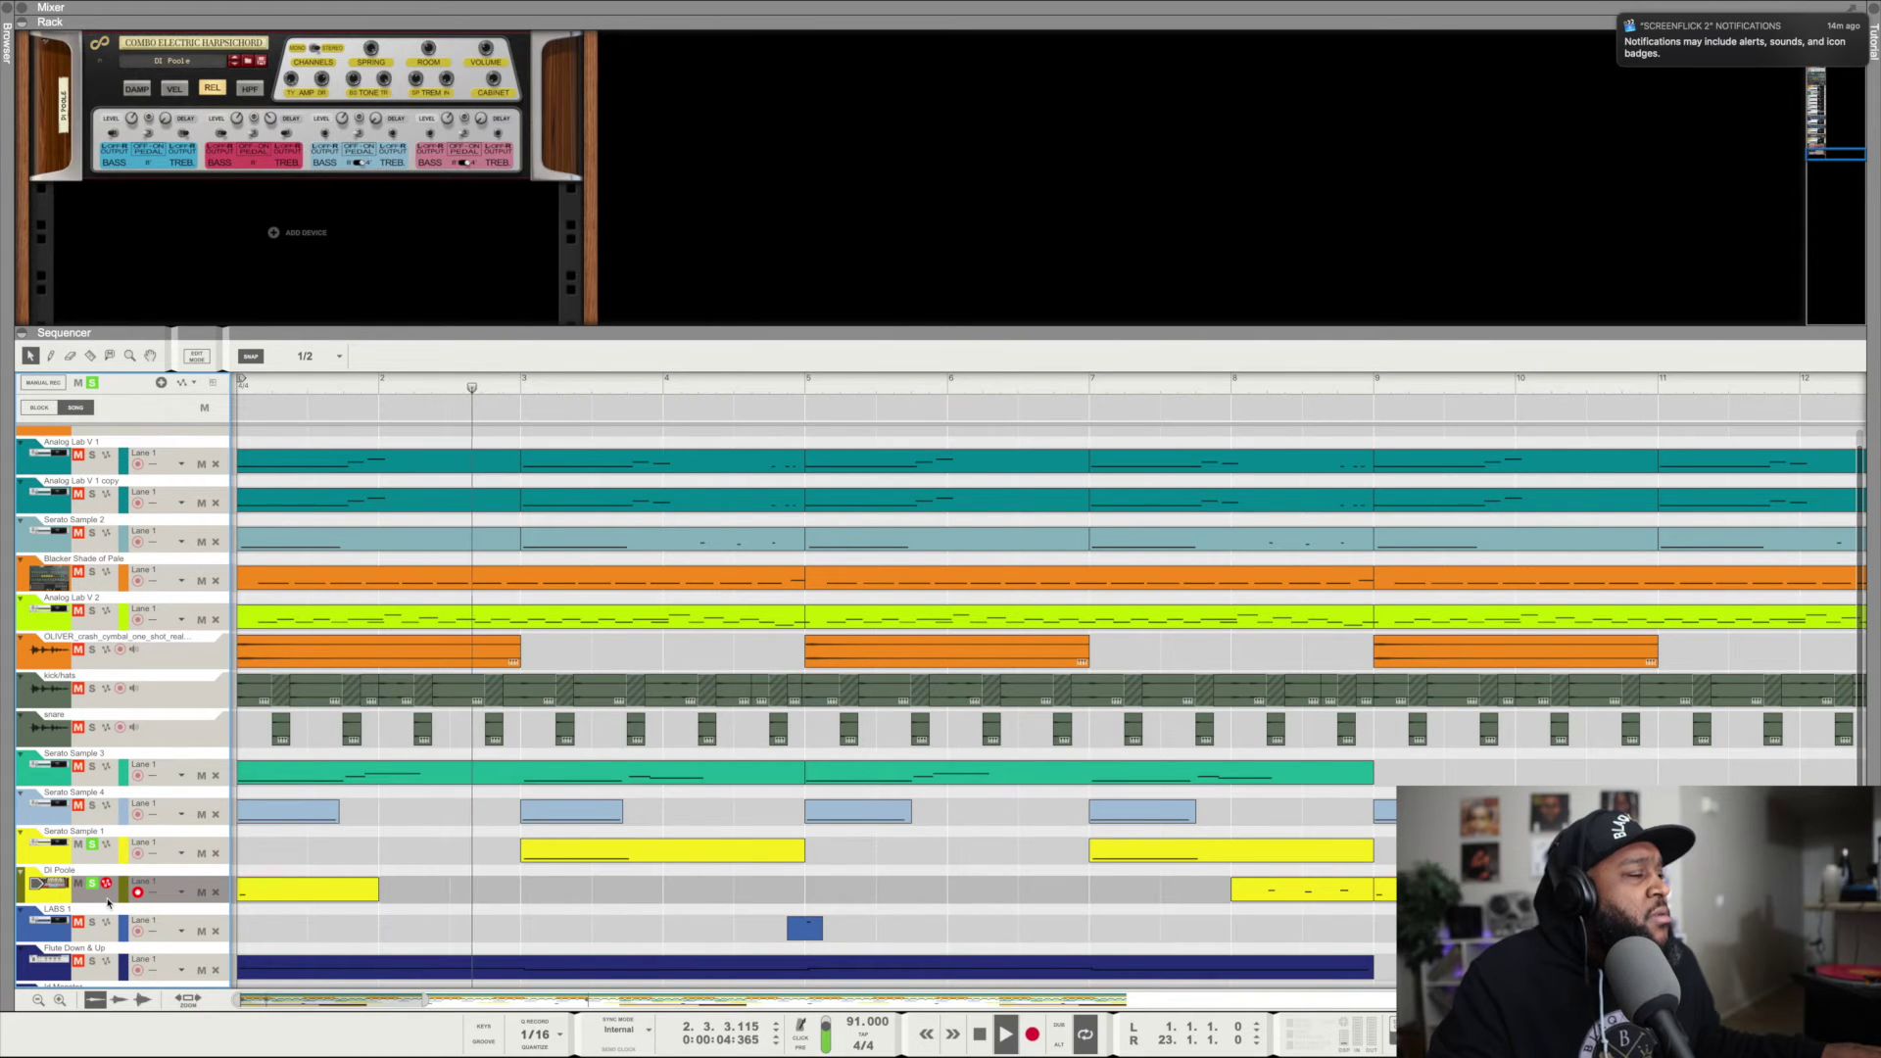
pyautogui.press('space')
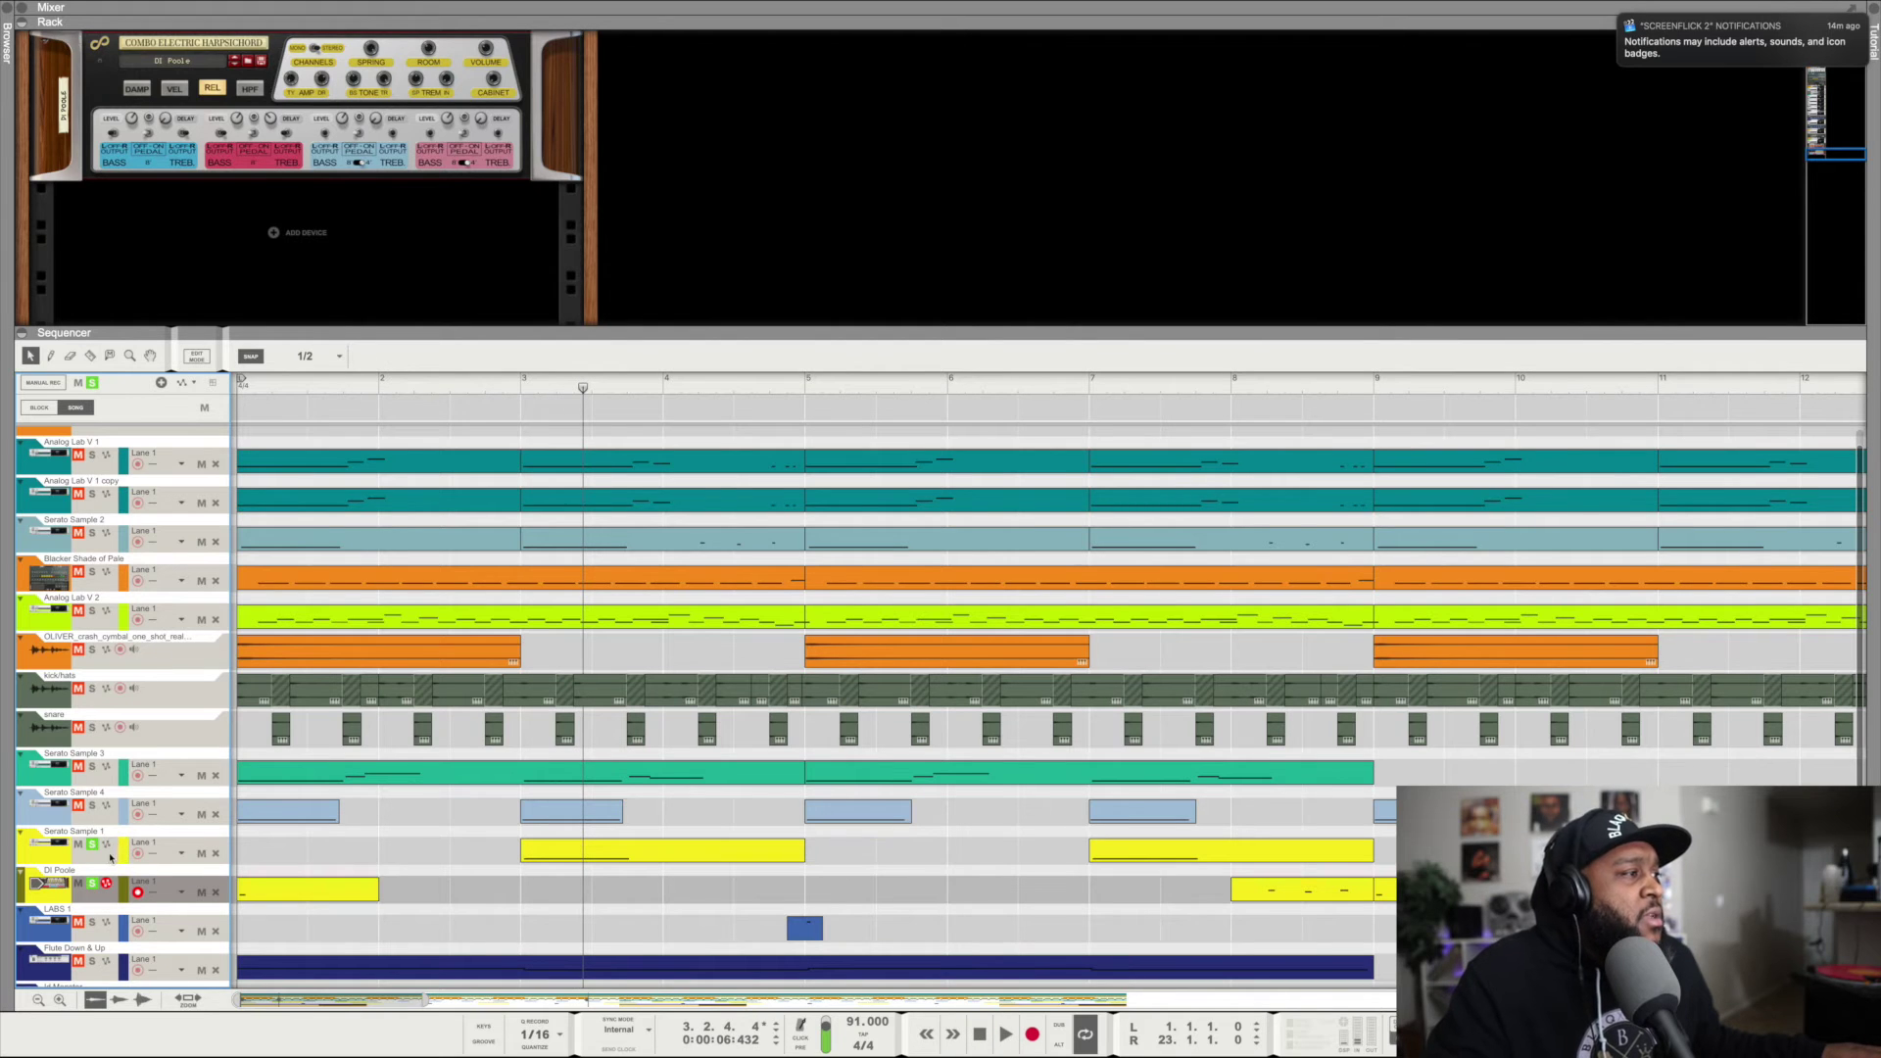
# Select the Serato Sample 1 track, open its instrument window, and move the window nearer the middle of the workspace.
pyautogui.click(111, 857)
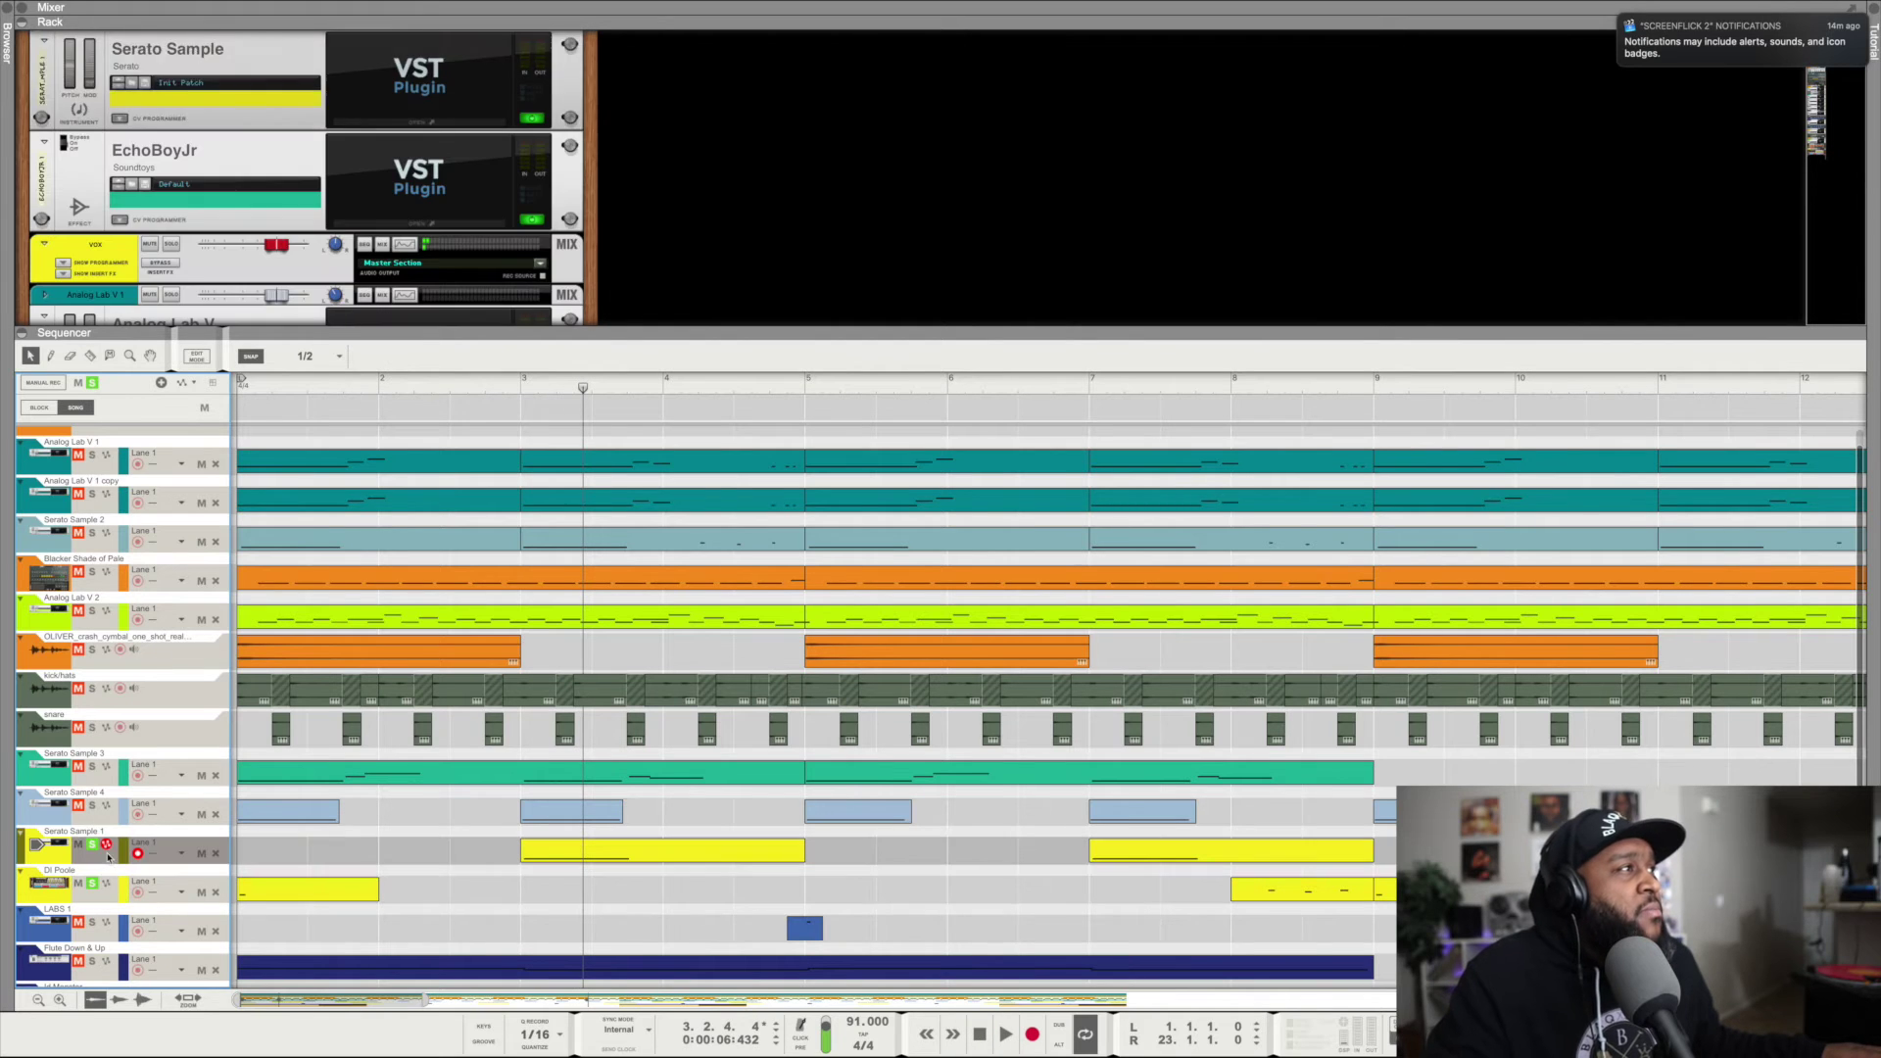
pyautogui.click(431, 124)
pyautogui.click(386, 123)
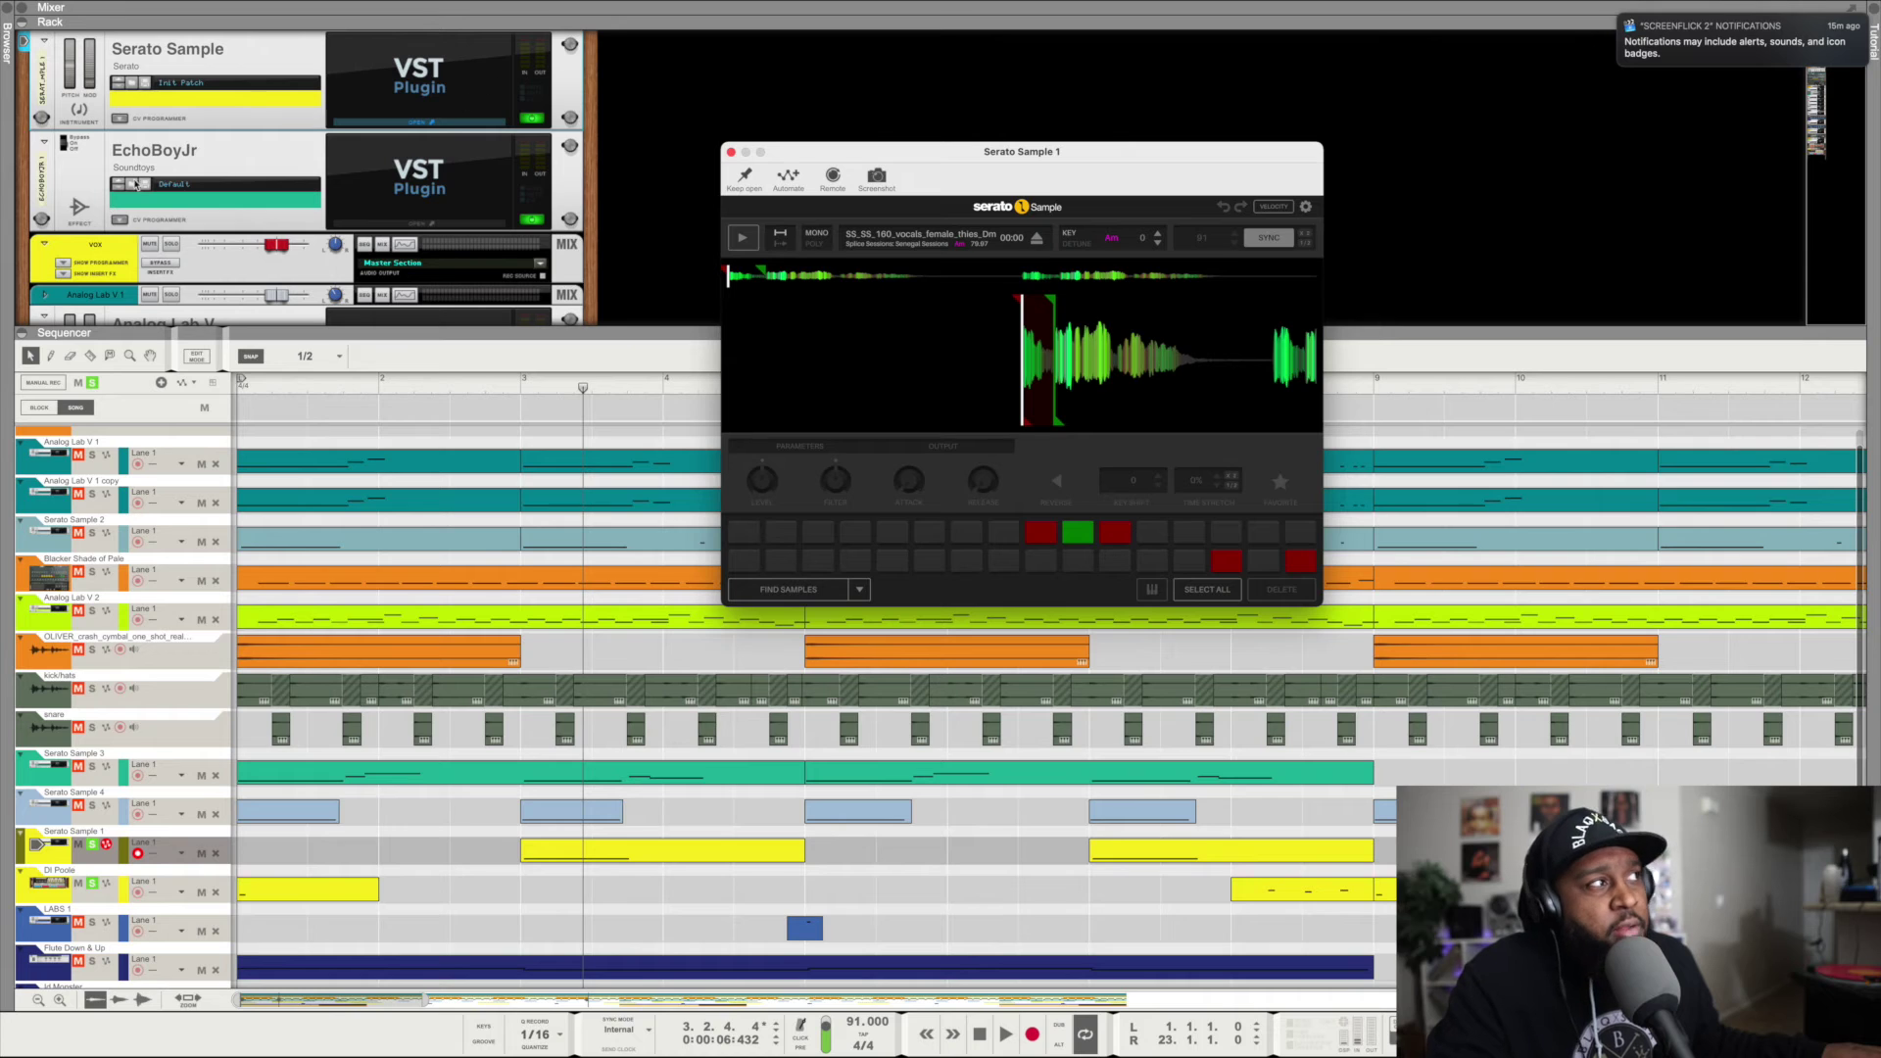
pyautogui.moveTo(869, 150); pyautogui.dragTo(1027, 109)
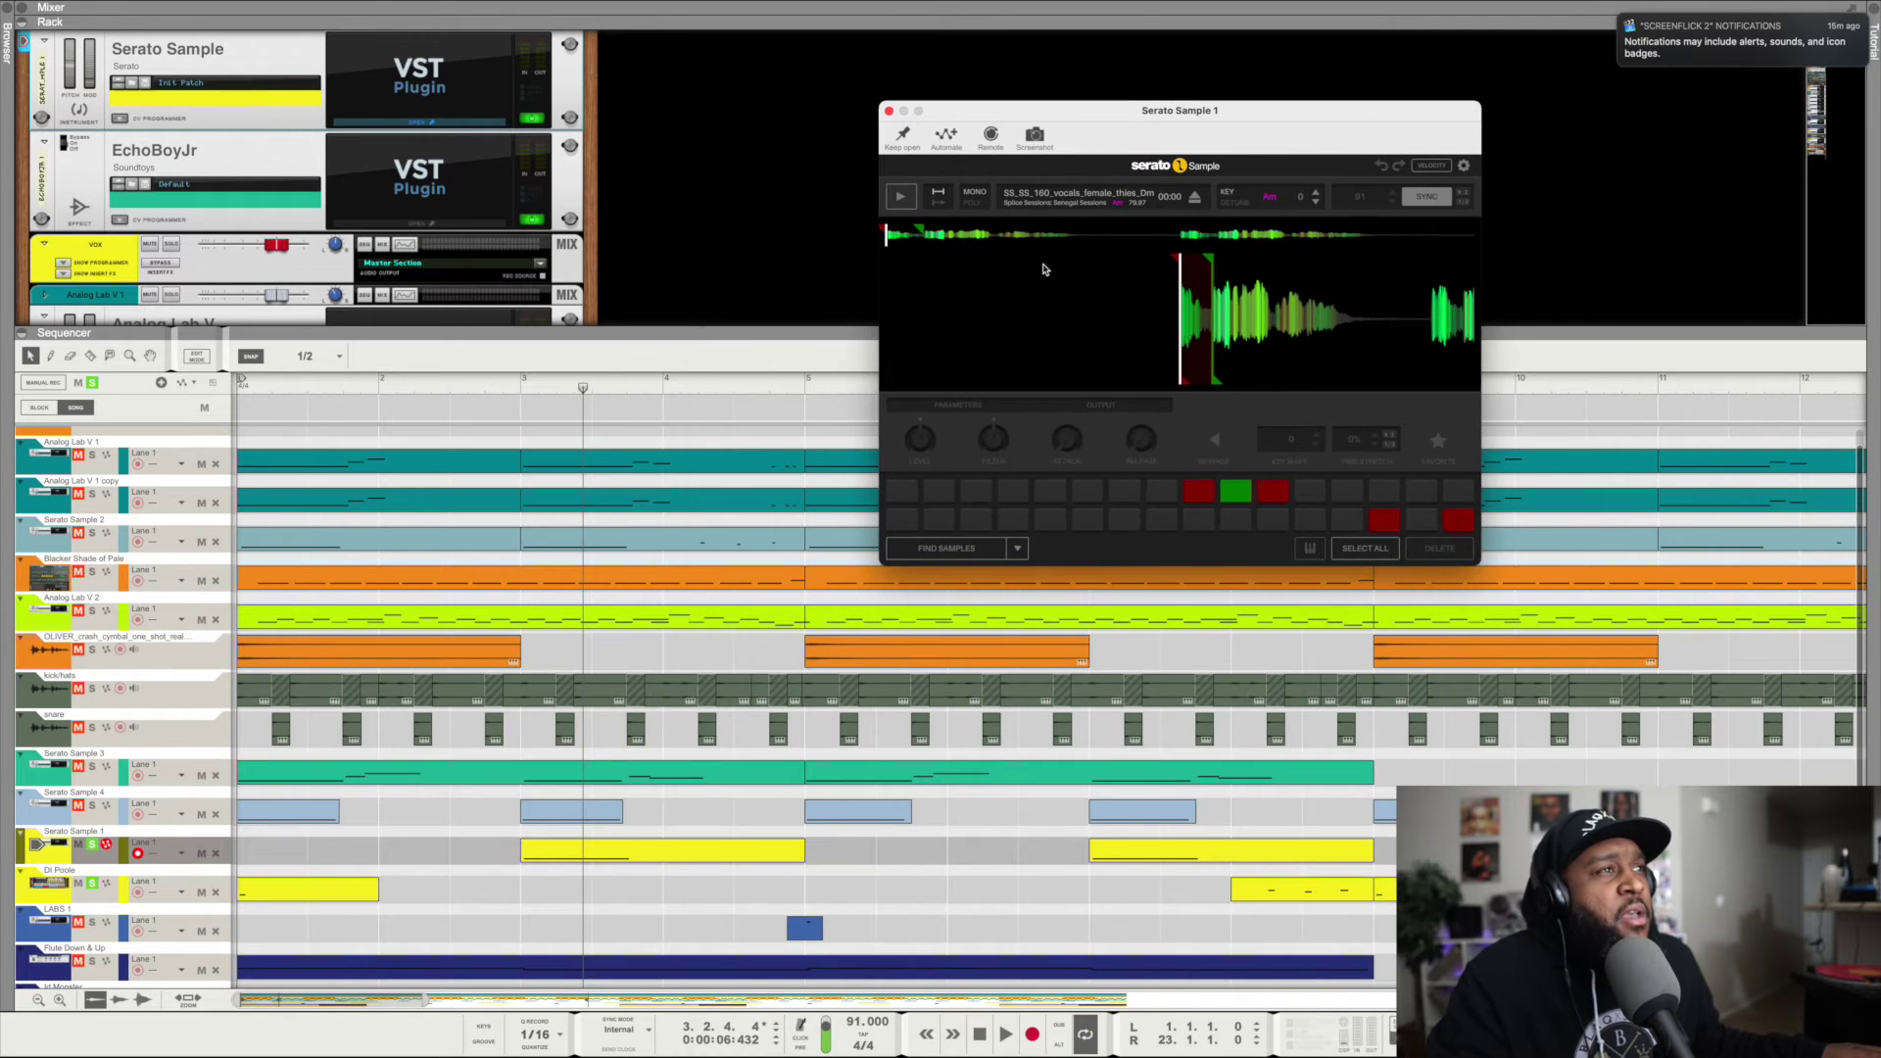
# Audition the female vocal sample's chops in Serato Sample 1 and view the track's EchoBoy Jr settings, closing the effect window.
pyautogui.click(1205, 281)
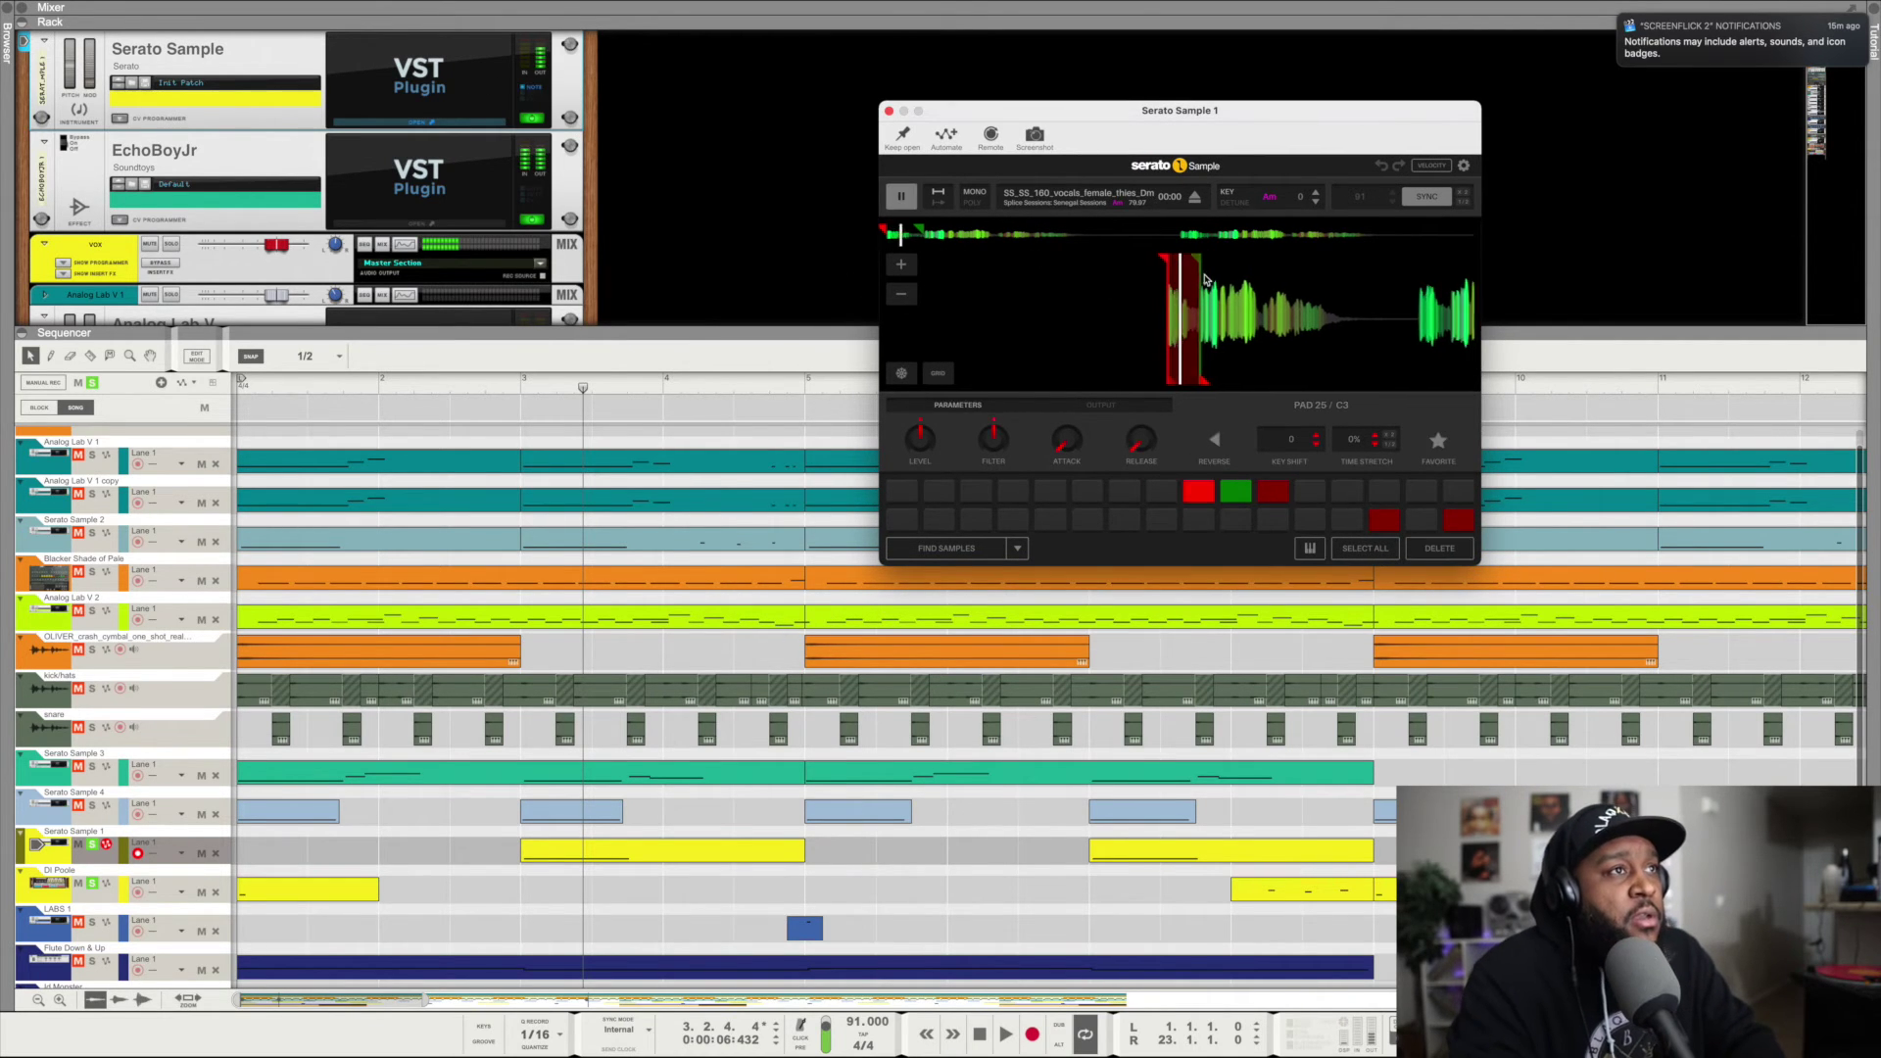
pyautogui.click(1205, 281)
pyautogui.click(1205, 281)
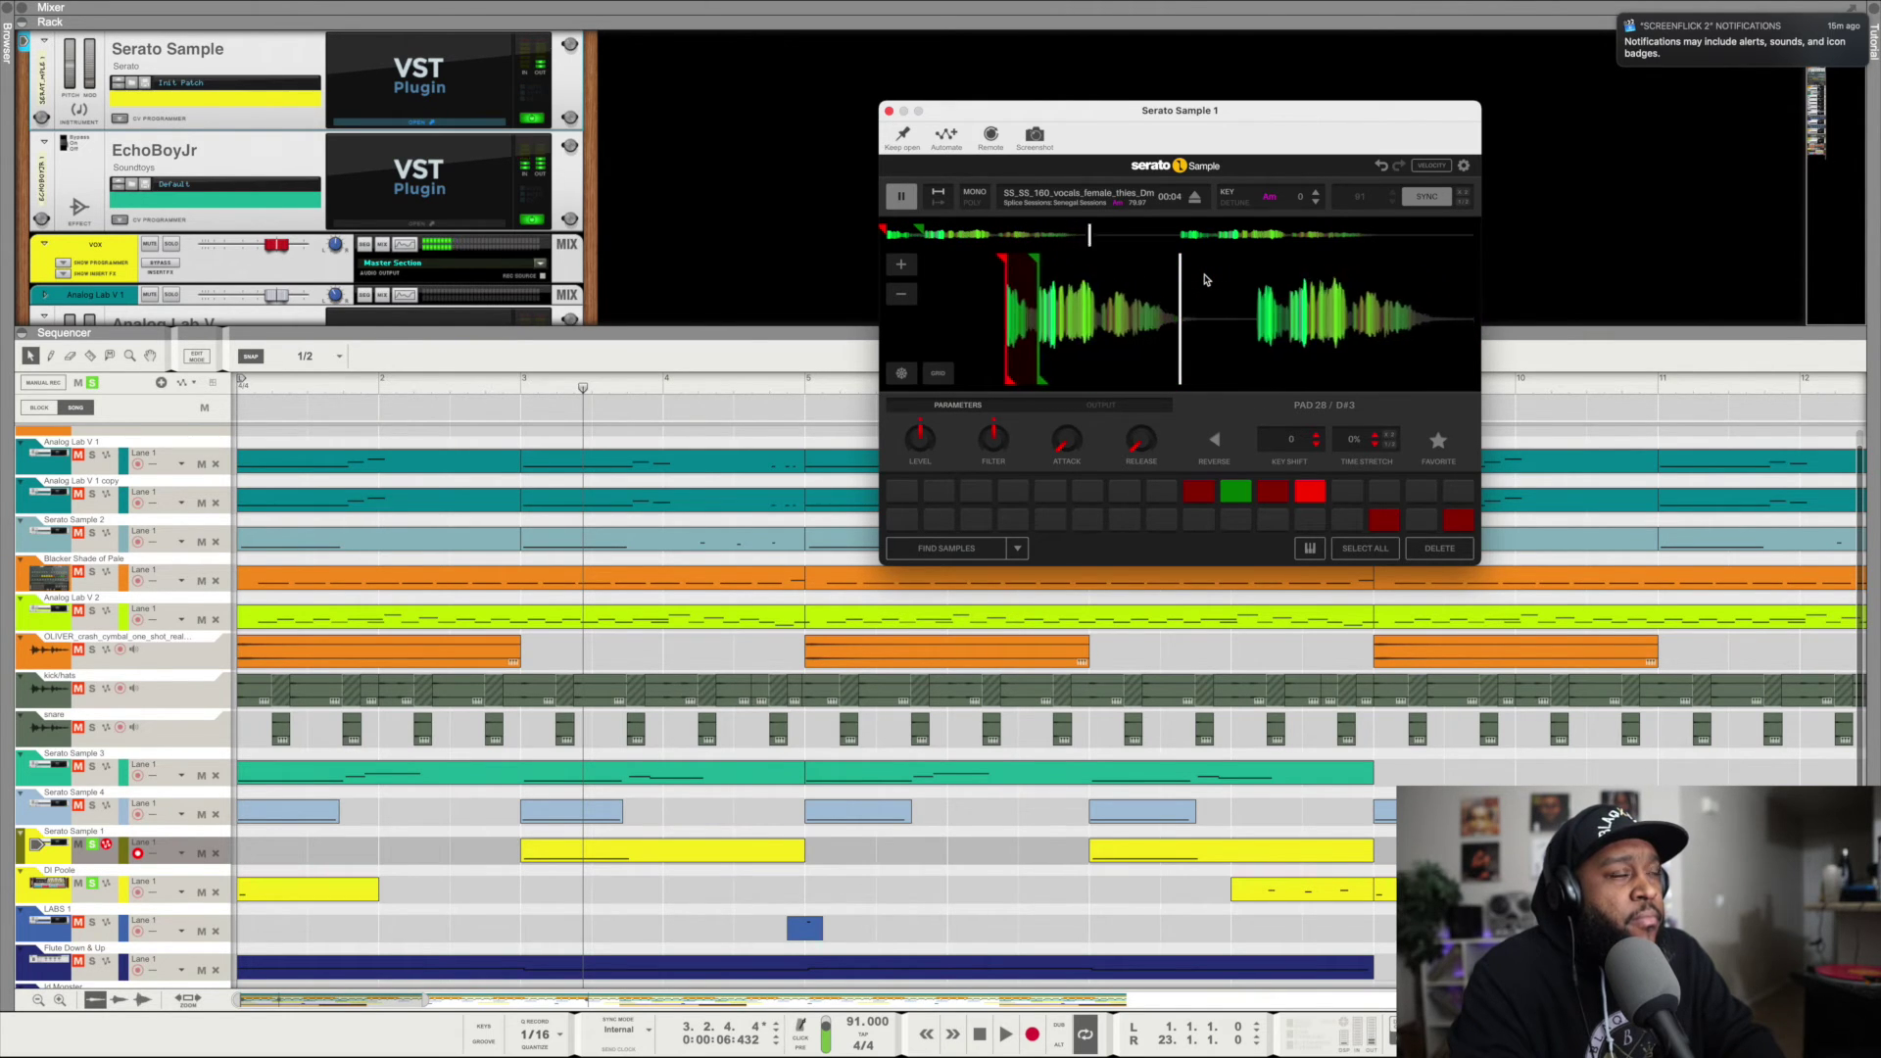
pyautogui.click(1205, 281)
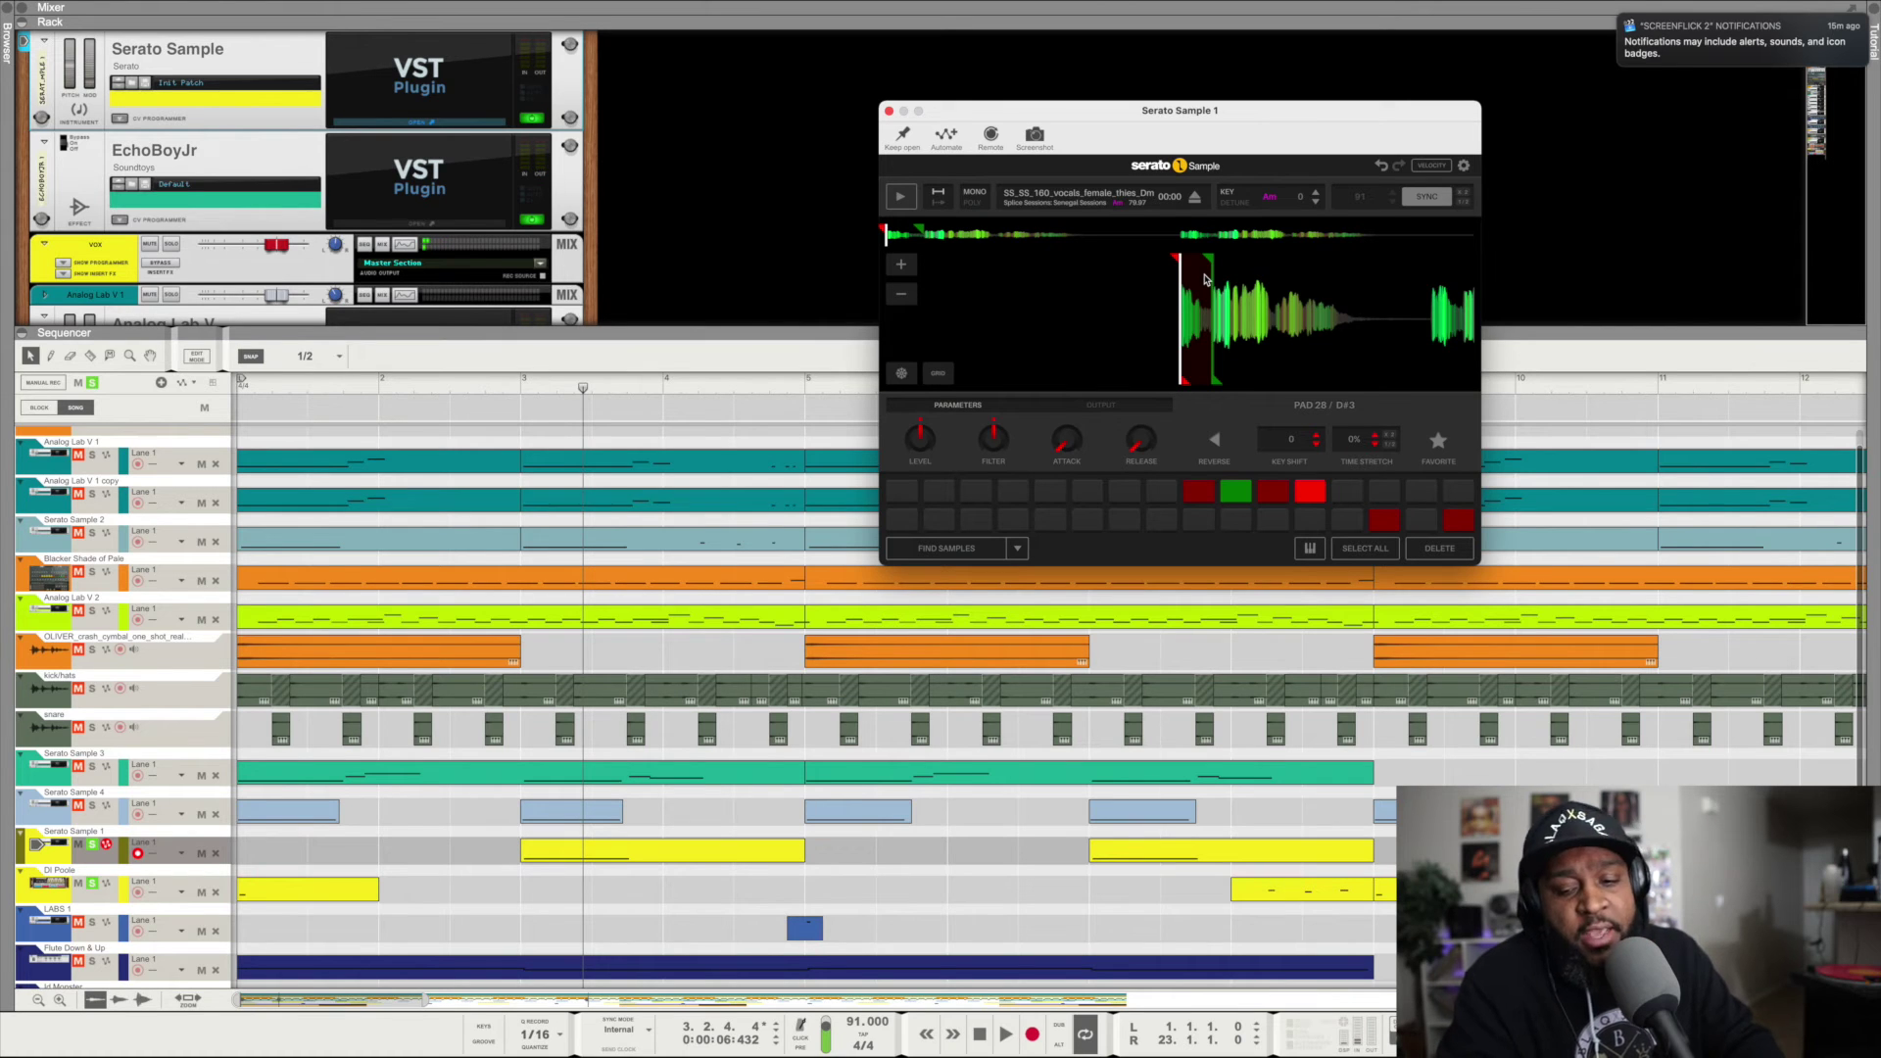
pyautogui.click(1163, 268)
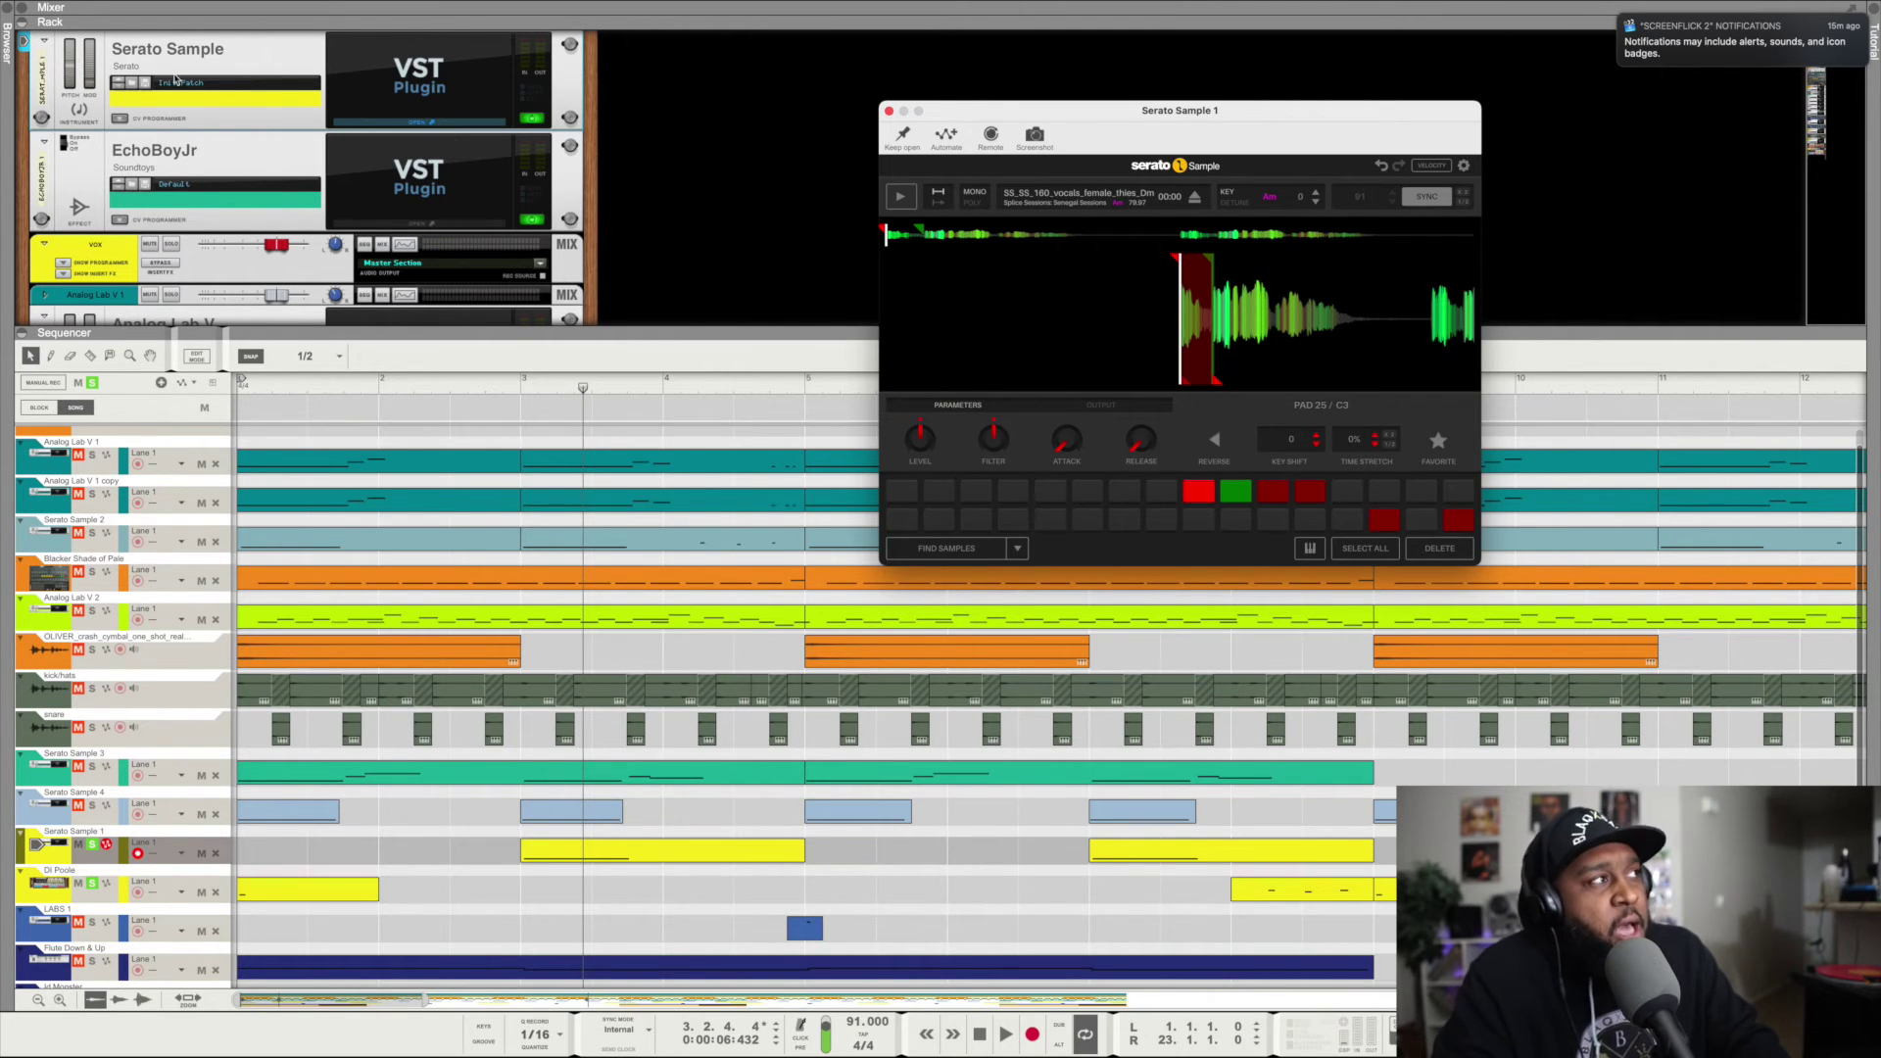
pyautogui.click(431, 225)
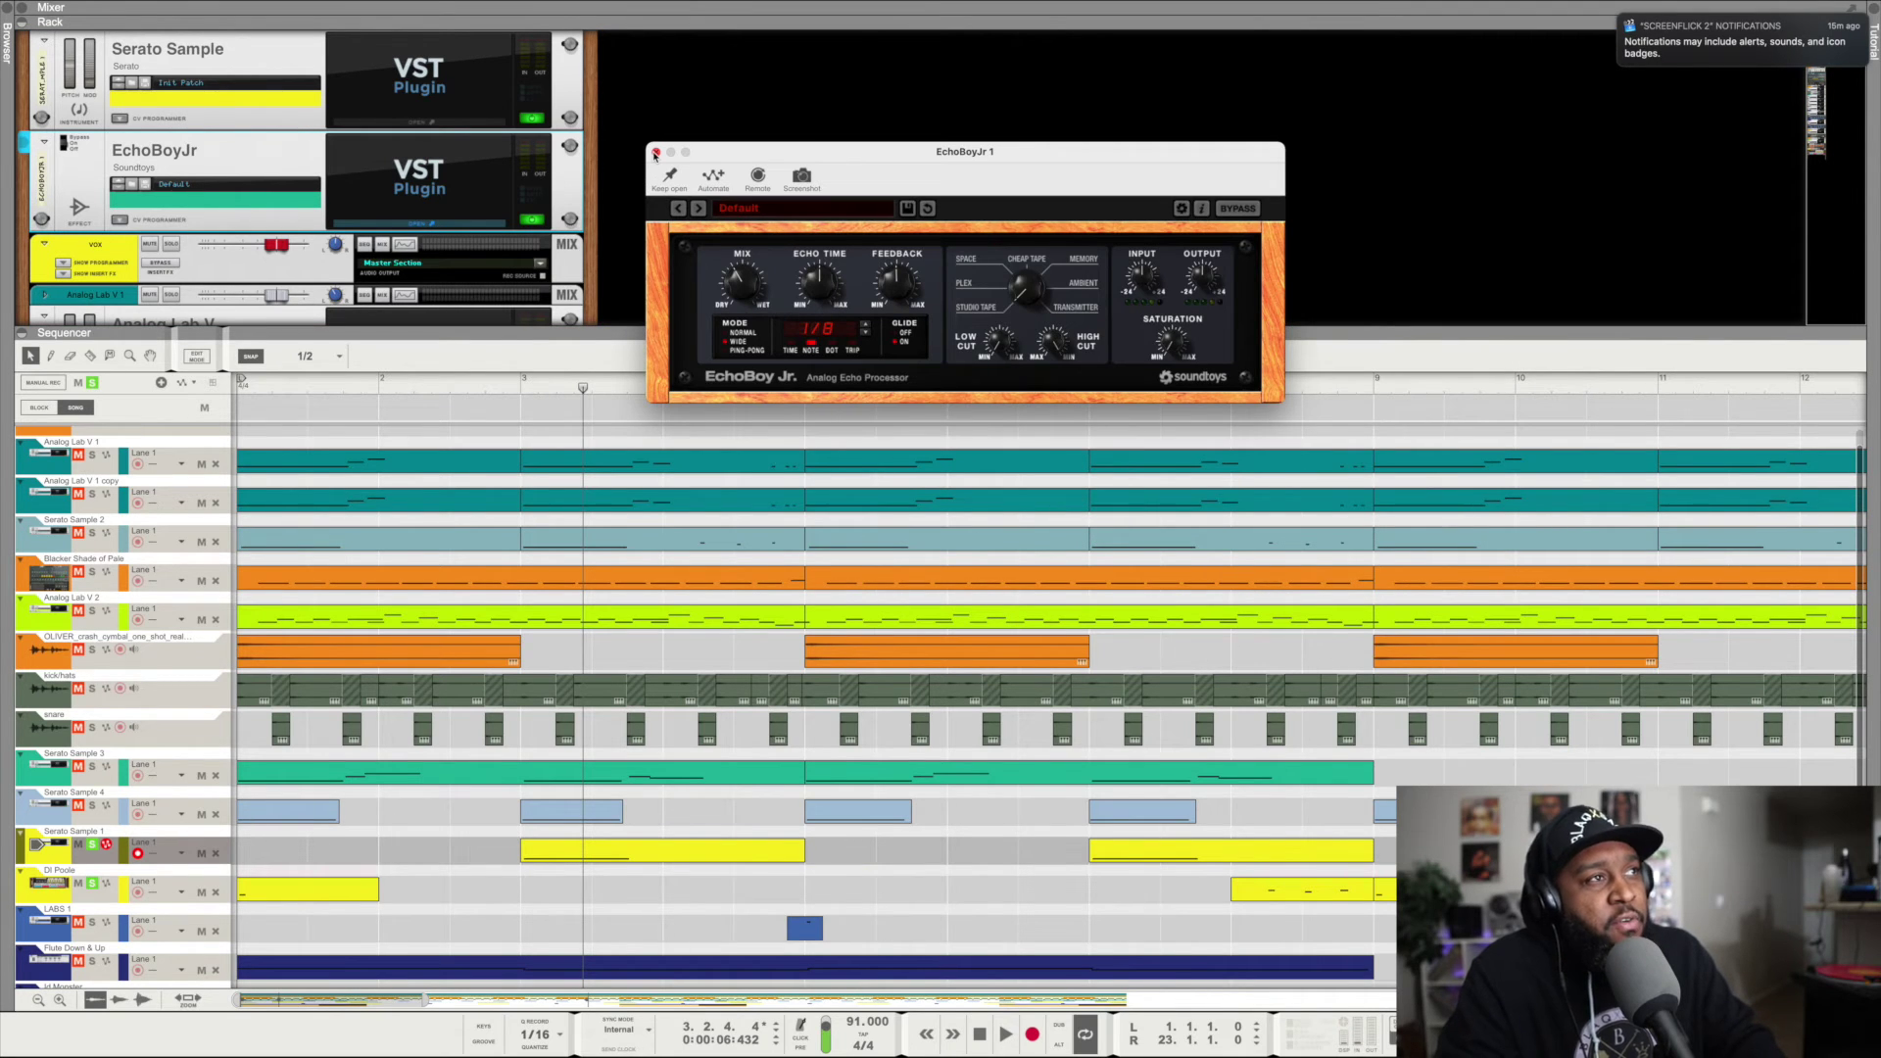
pyautogui.click(656, 153)
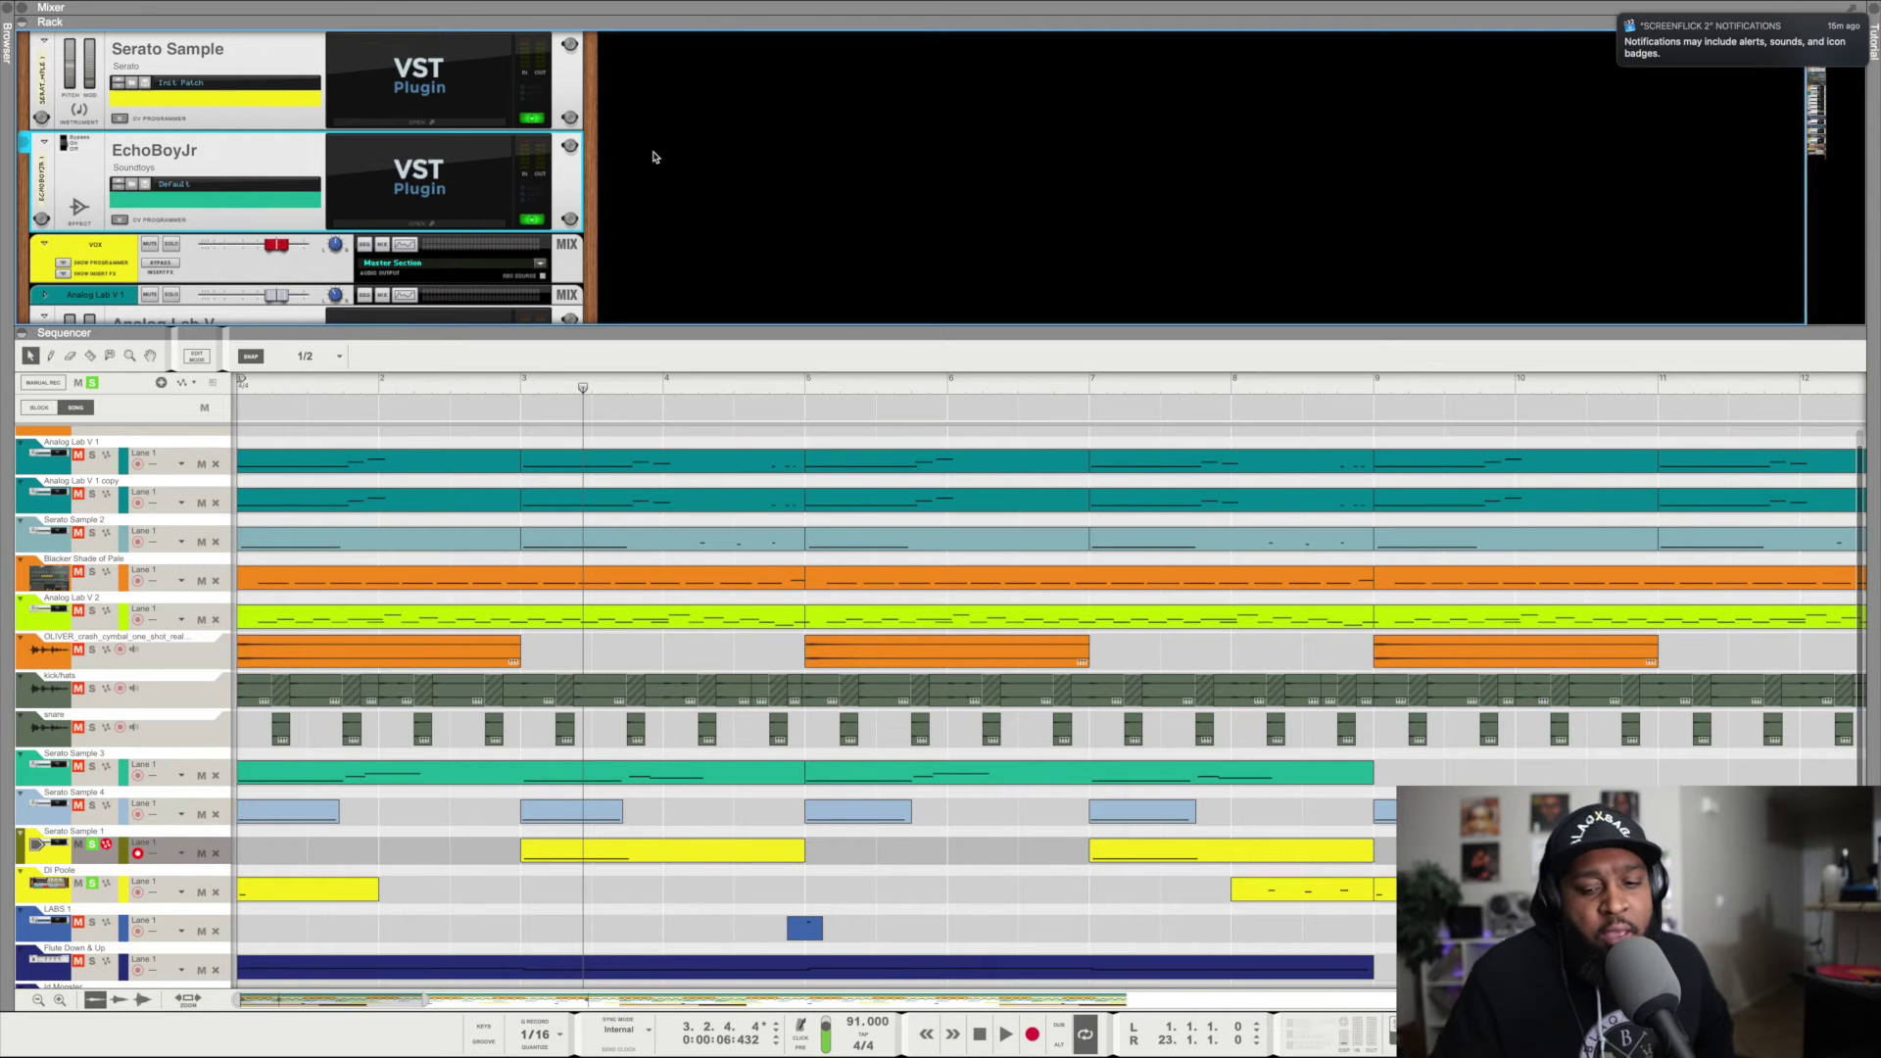
# Add Serato Sample 4, Serato Sample 3, the snare, kick/hats, crash cymbal and all melodic tracks above them to the solo.
pyautogui.click(92, 805)
pyautogui.click(92, 766)
pyautogui.click(92, 727)
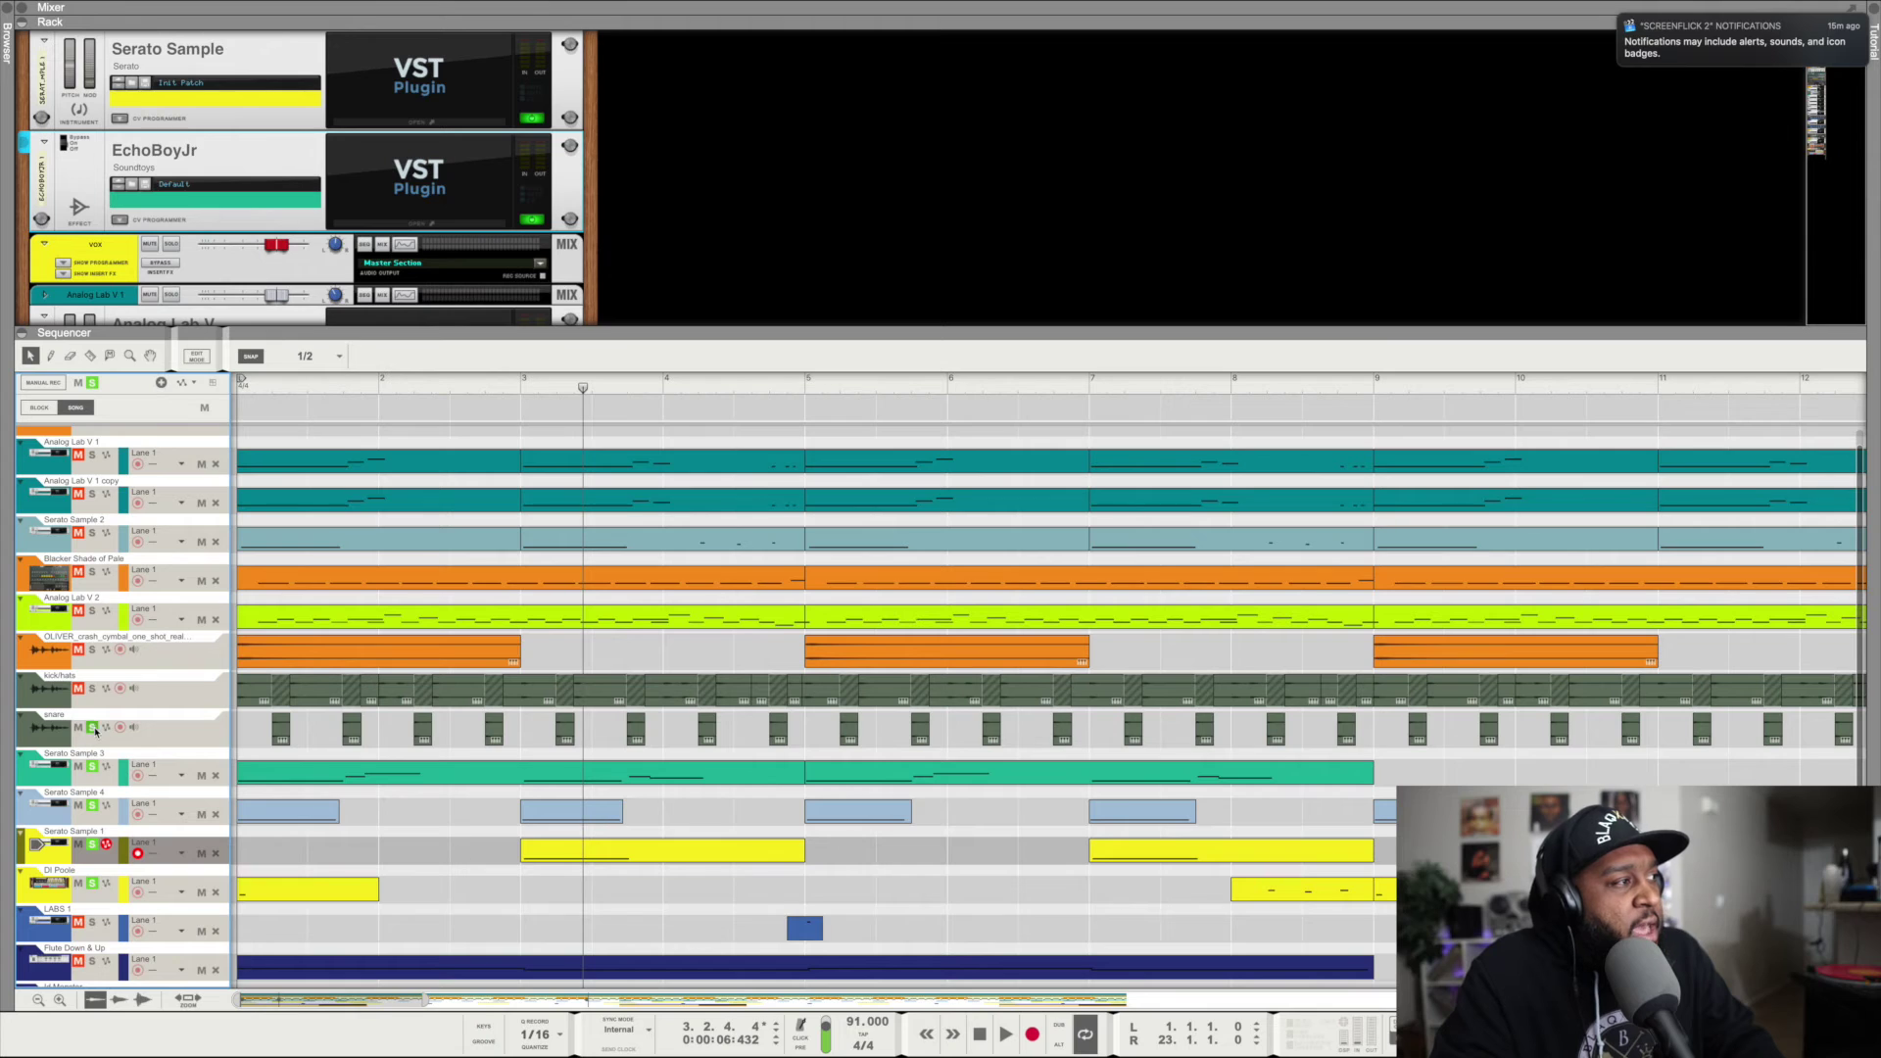
pyautogui.click(92, 687)
pyautogui.click(92, 650)
pyautogui.click(92, 611)
pyautogui.click(92, 572)
pyautogui.click(92, 534)
pyautogui.click(92, 493)
pyautogui.click(92, 454)
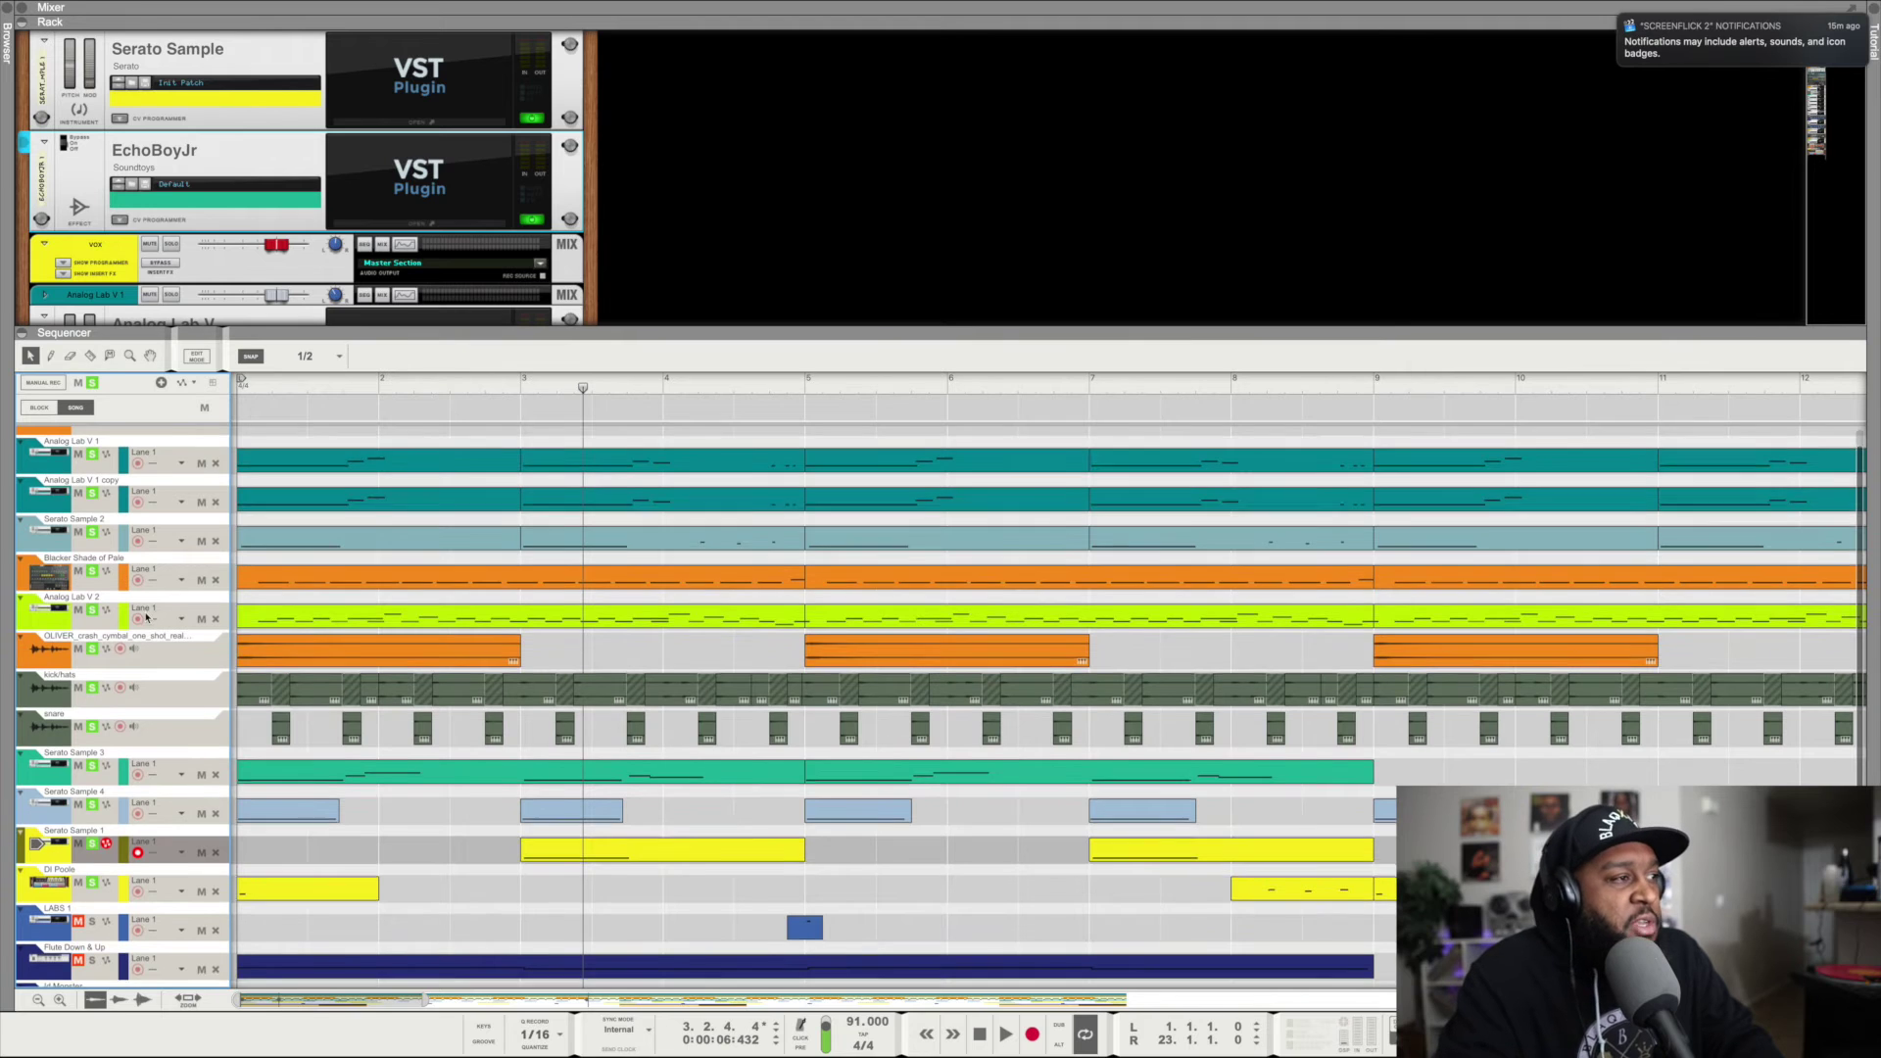
# Play the soloed tracks together from the start of the song and bring the remaining tracks below LABS 1 into view.
pyautogui.scroll(-3, 146, 617)
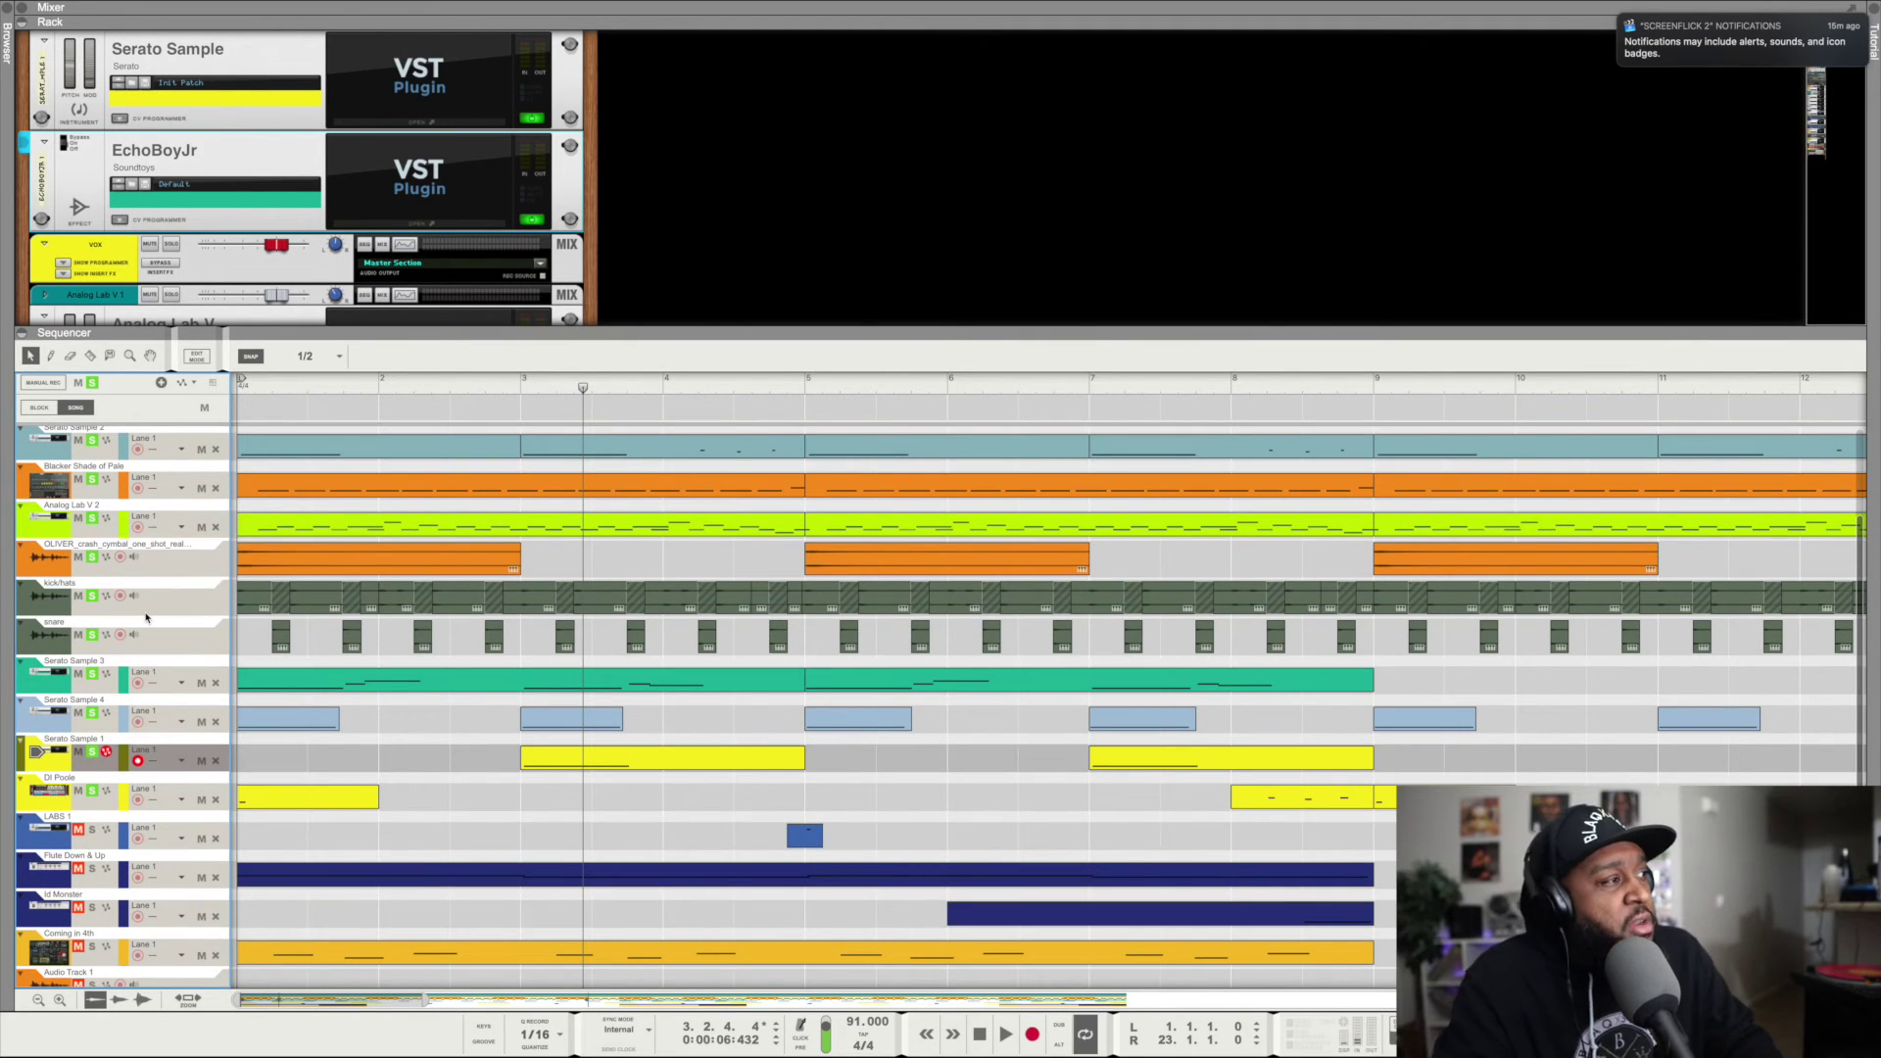
pyautogui.click(979, 1035)
pyautogui.click(1006, 1035)
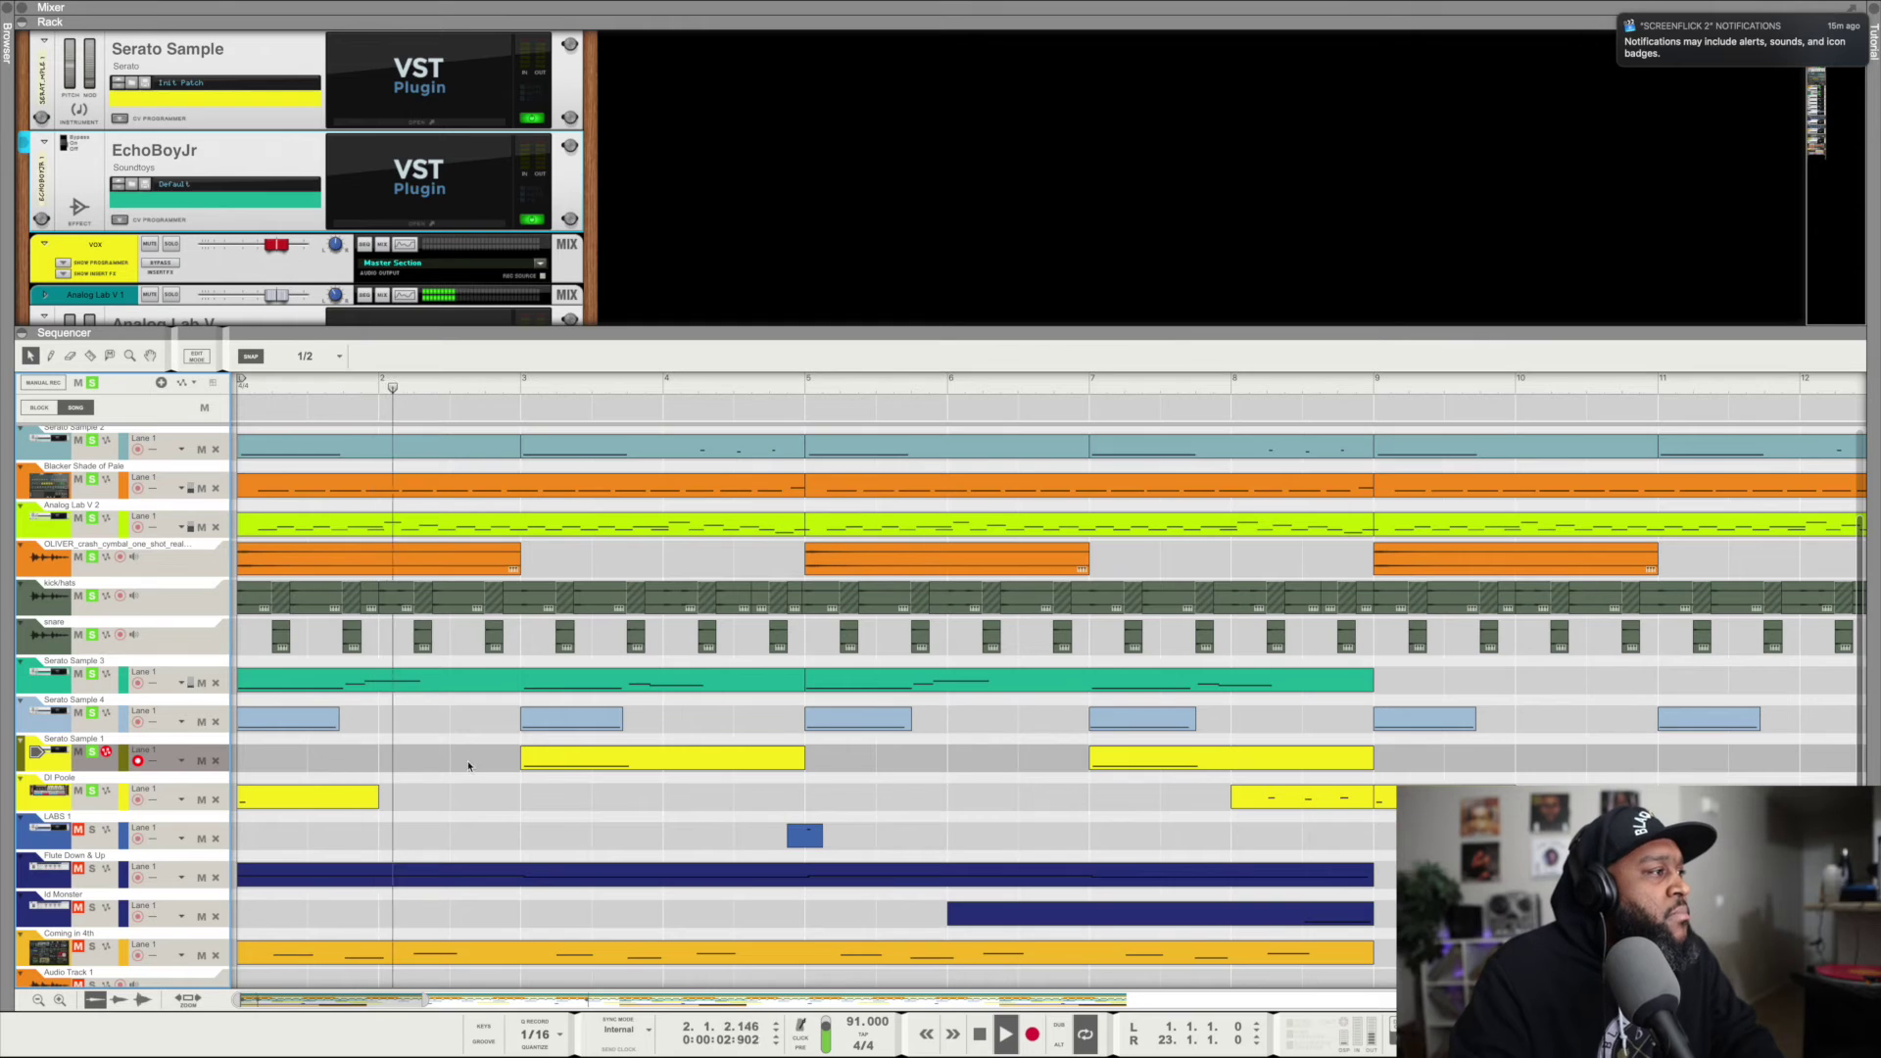
pyautogui.scroll(-2, 464, 764)
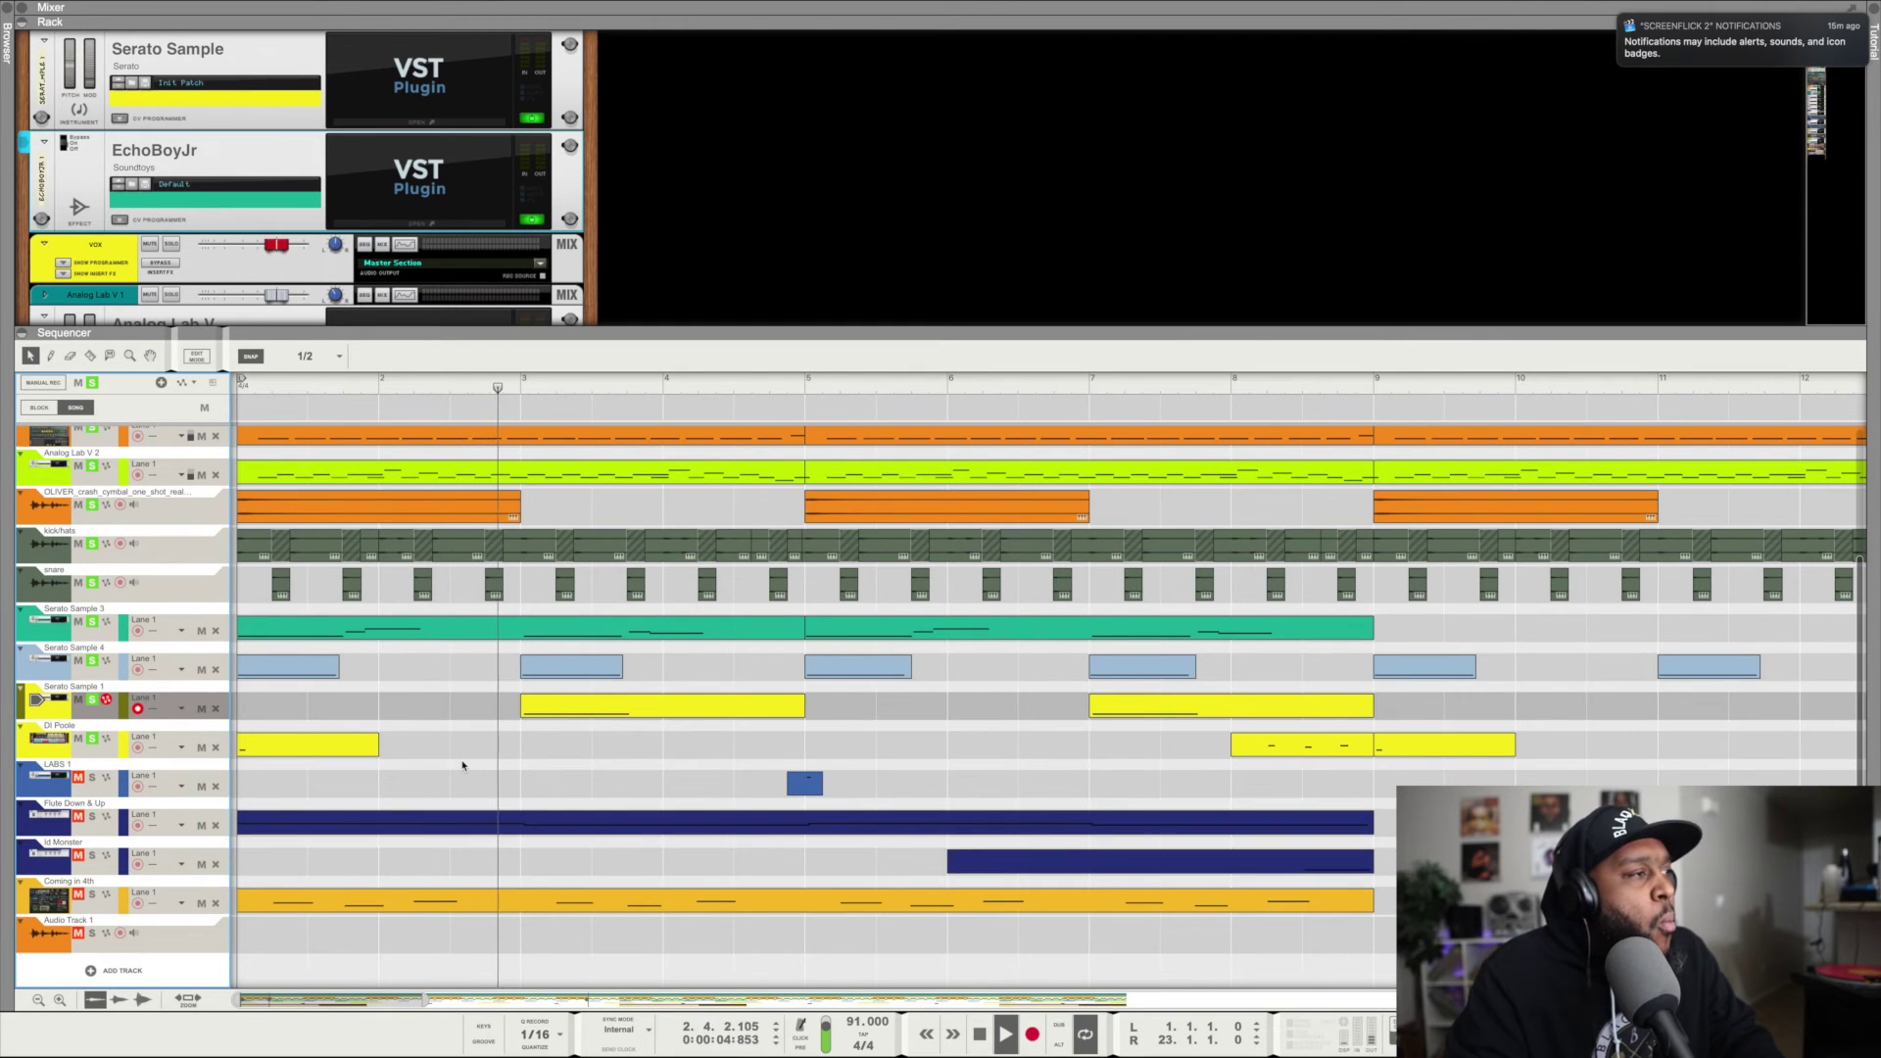
# Stop playback, add the LABS 1 track to the solo, and audition the soloed tracks briefly from bar 5.
pyautogui.click(976, 1024)
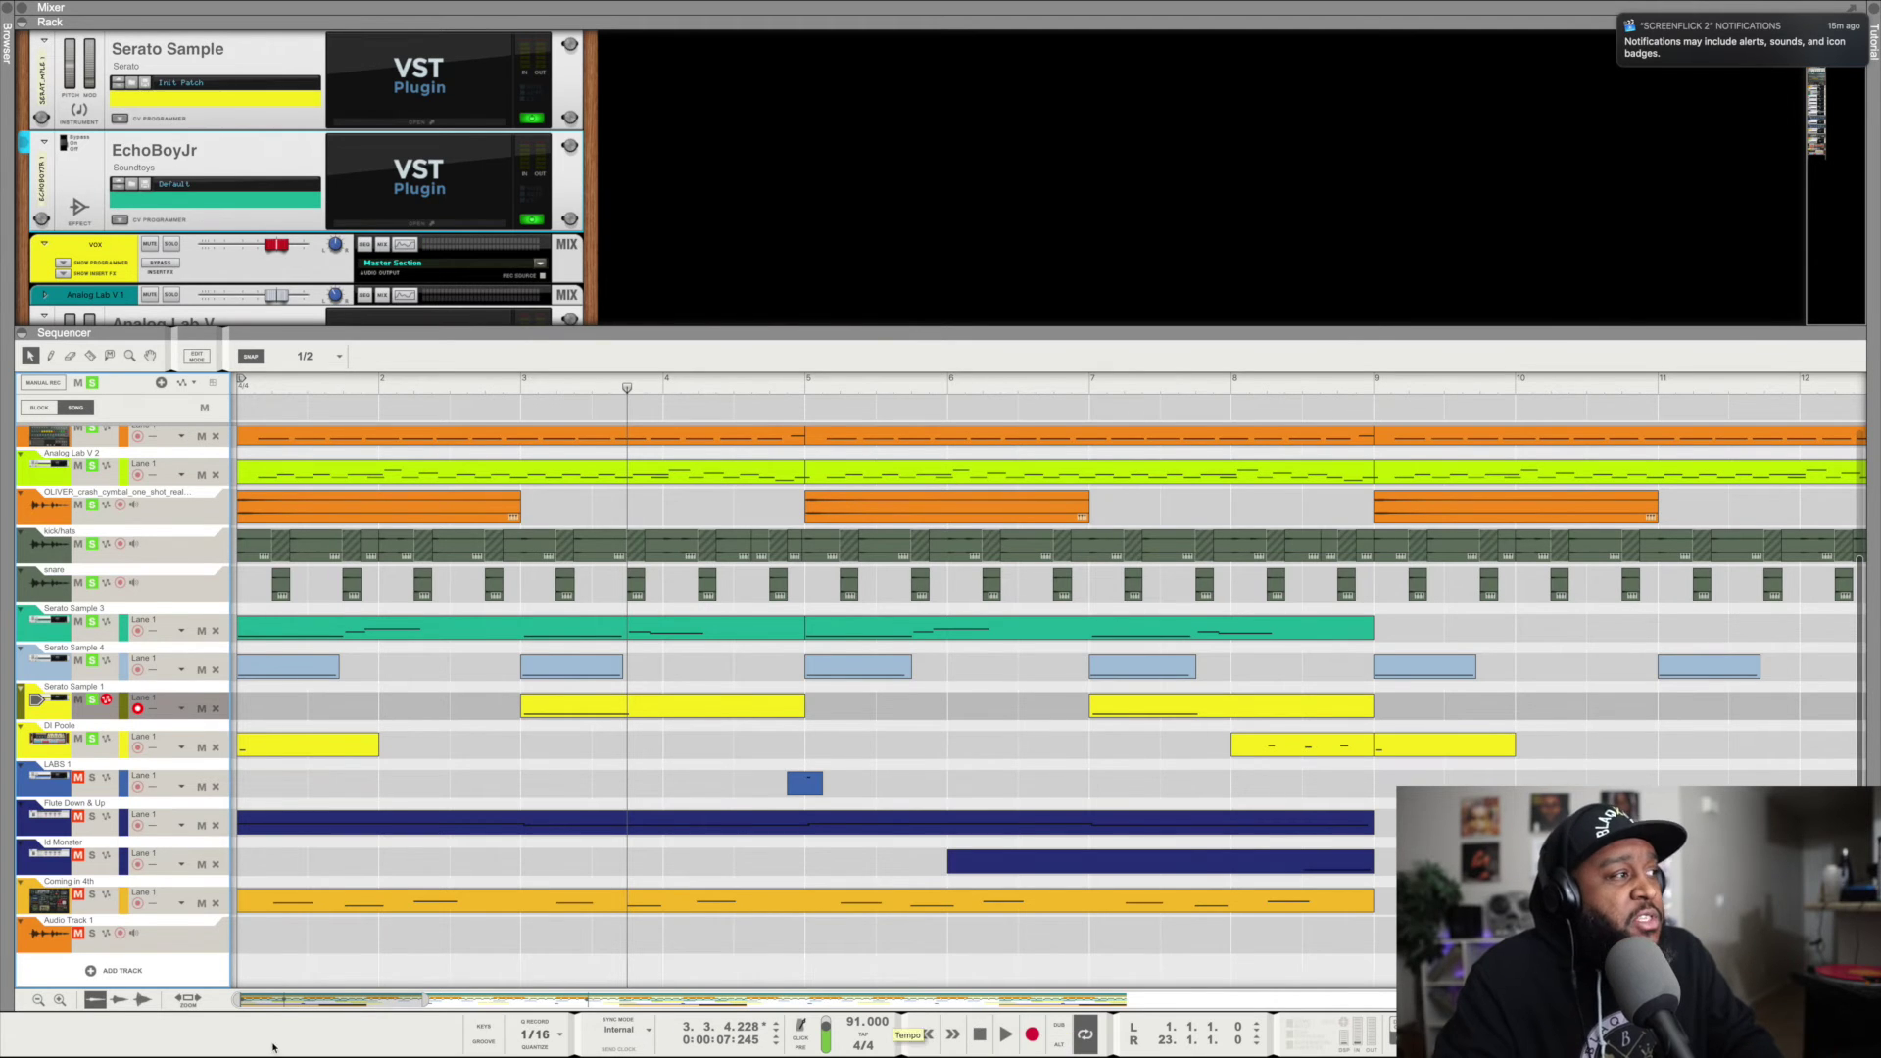
pyautogui.click(78, 777)
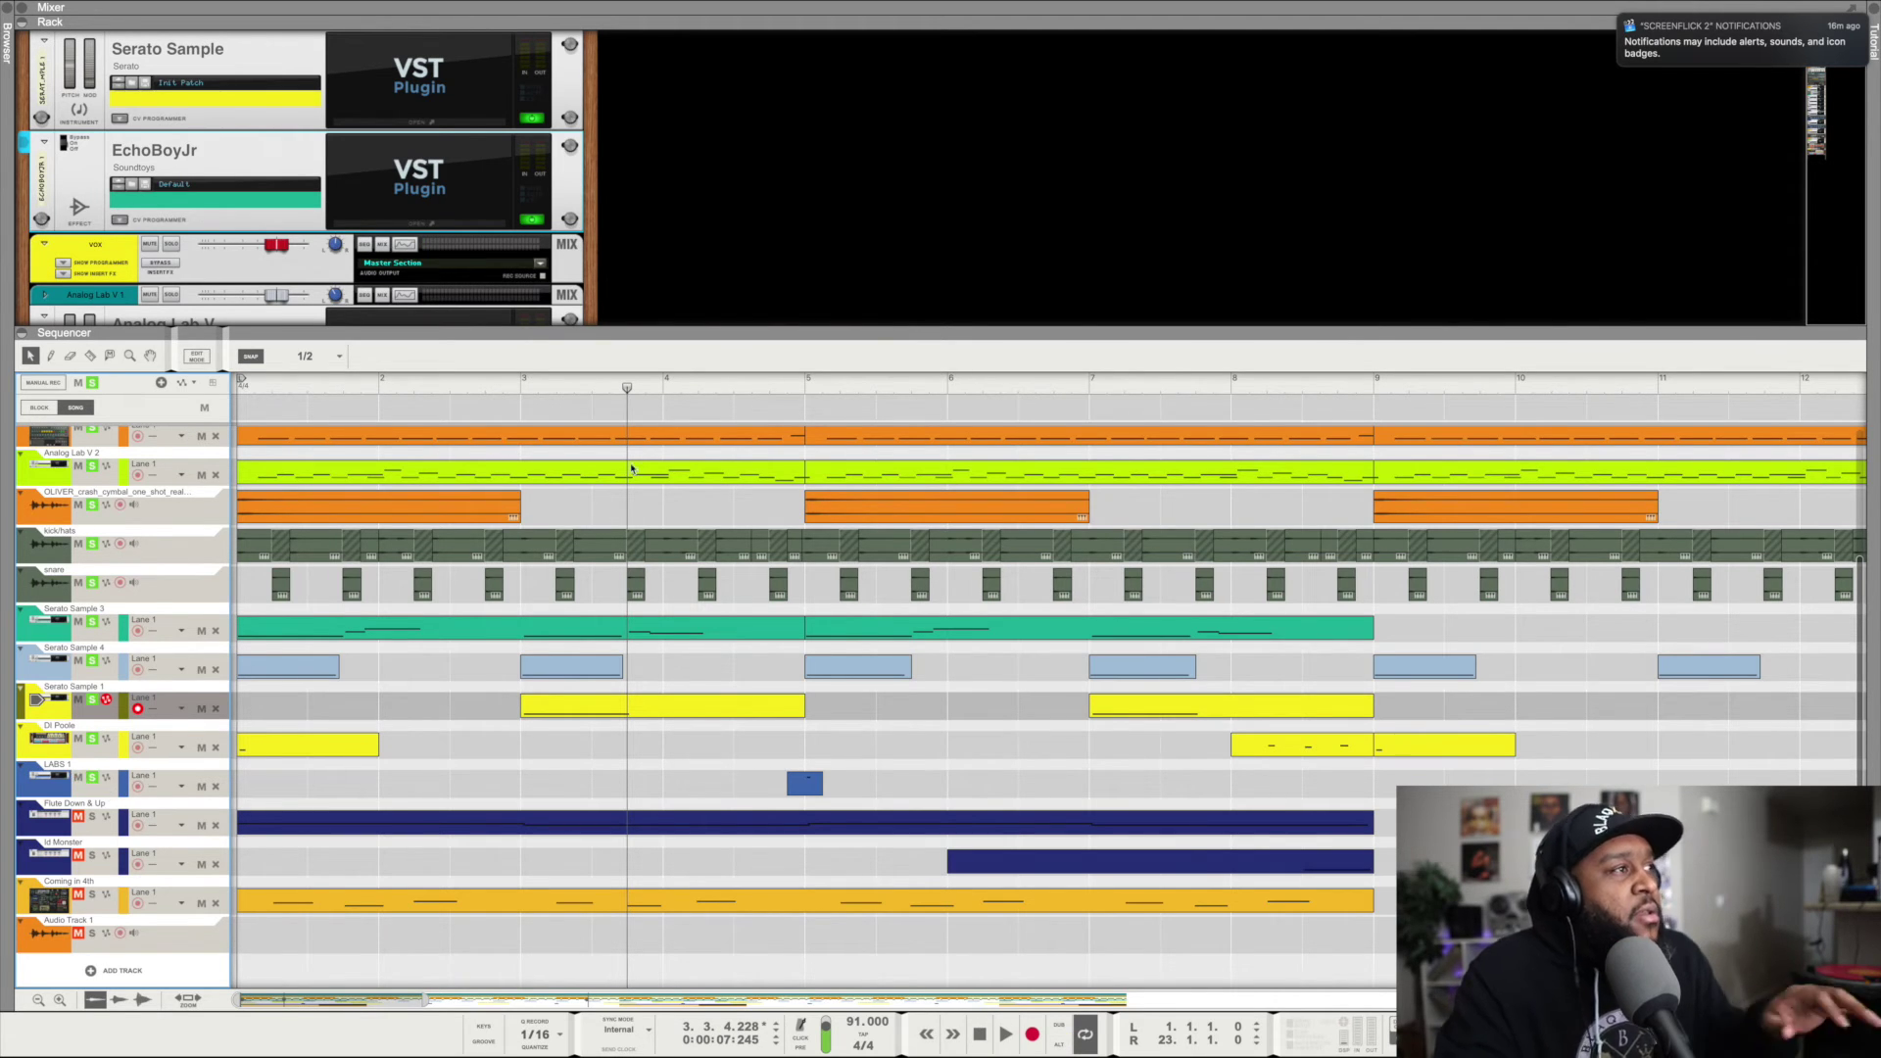
pyautogui.moveTo(623, 392)
pyautogui.mouseDown()
pyautogui.moveTo(593, 392)
pyautogui.moveTo(781, 396)
pyautogui.mouseUp()
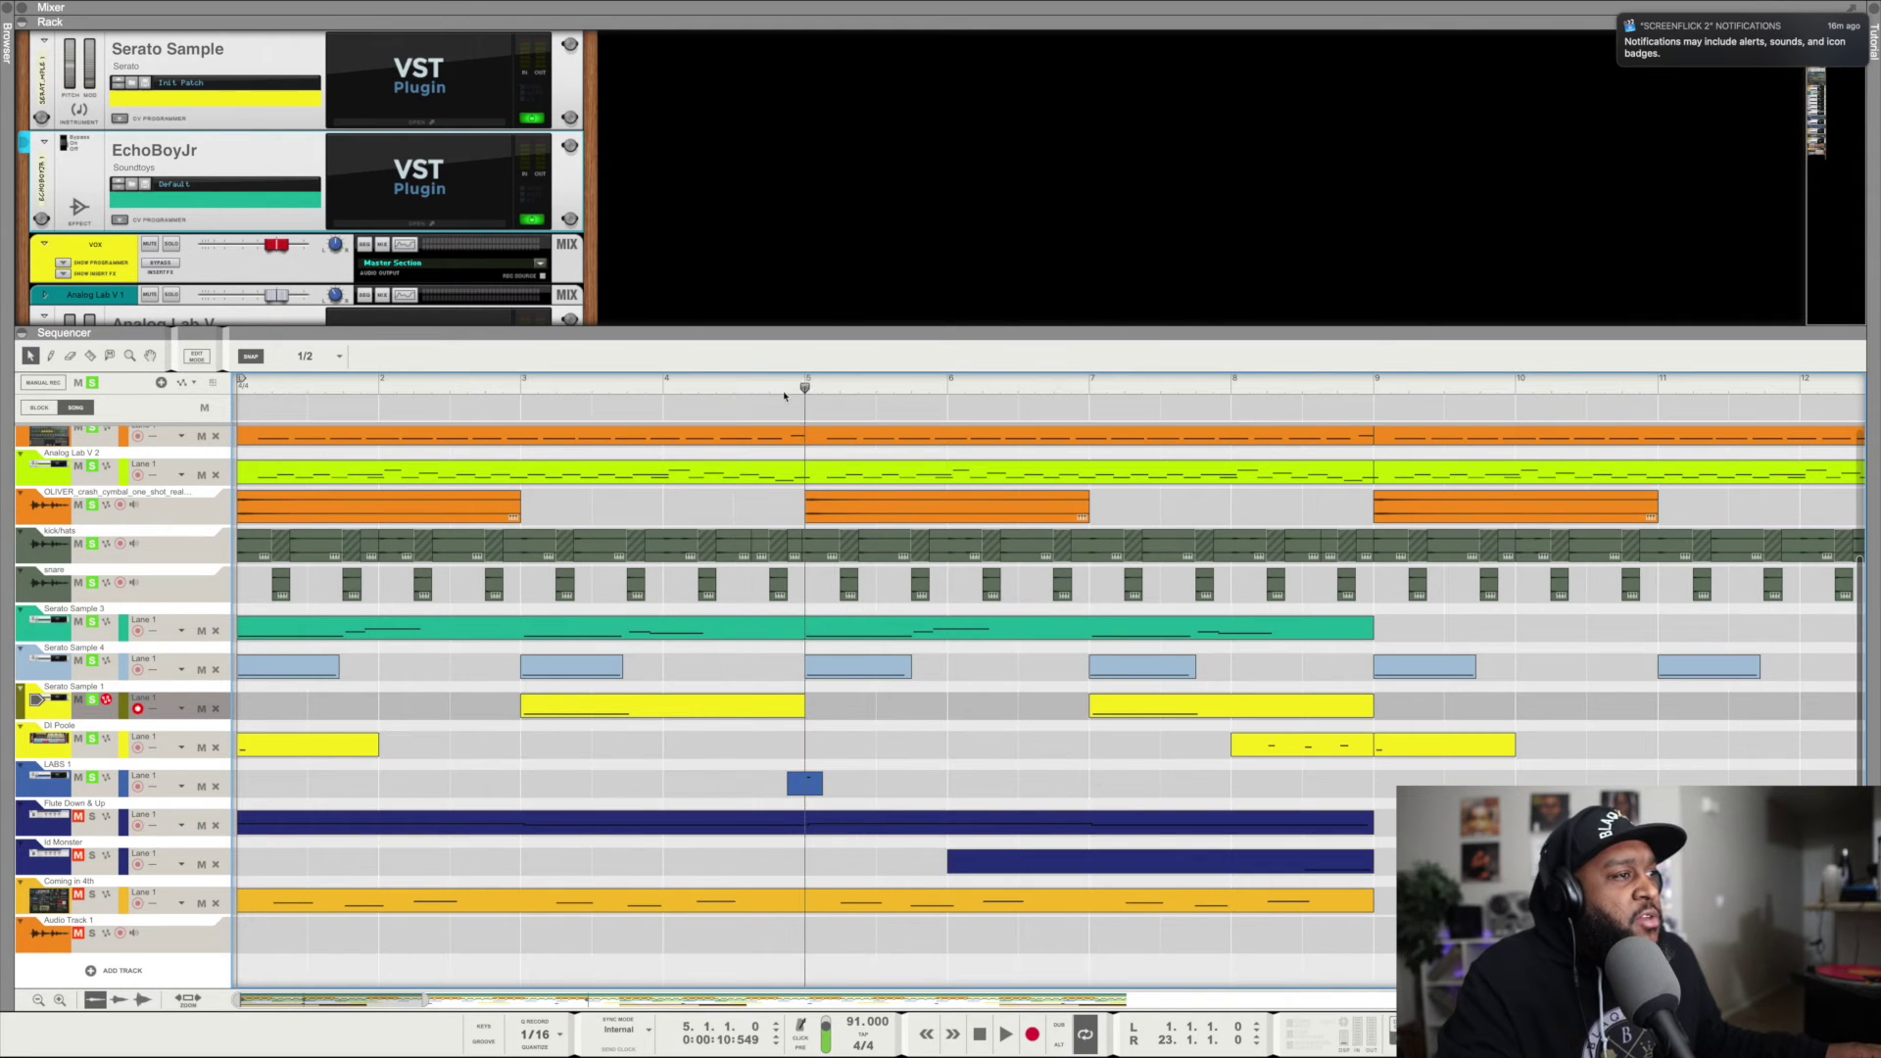
pyautogui.press('space')
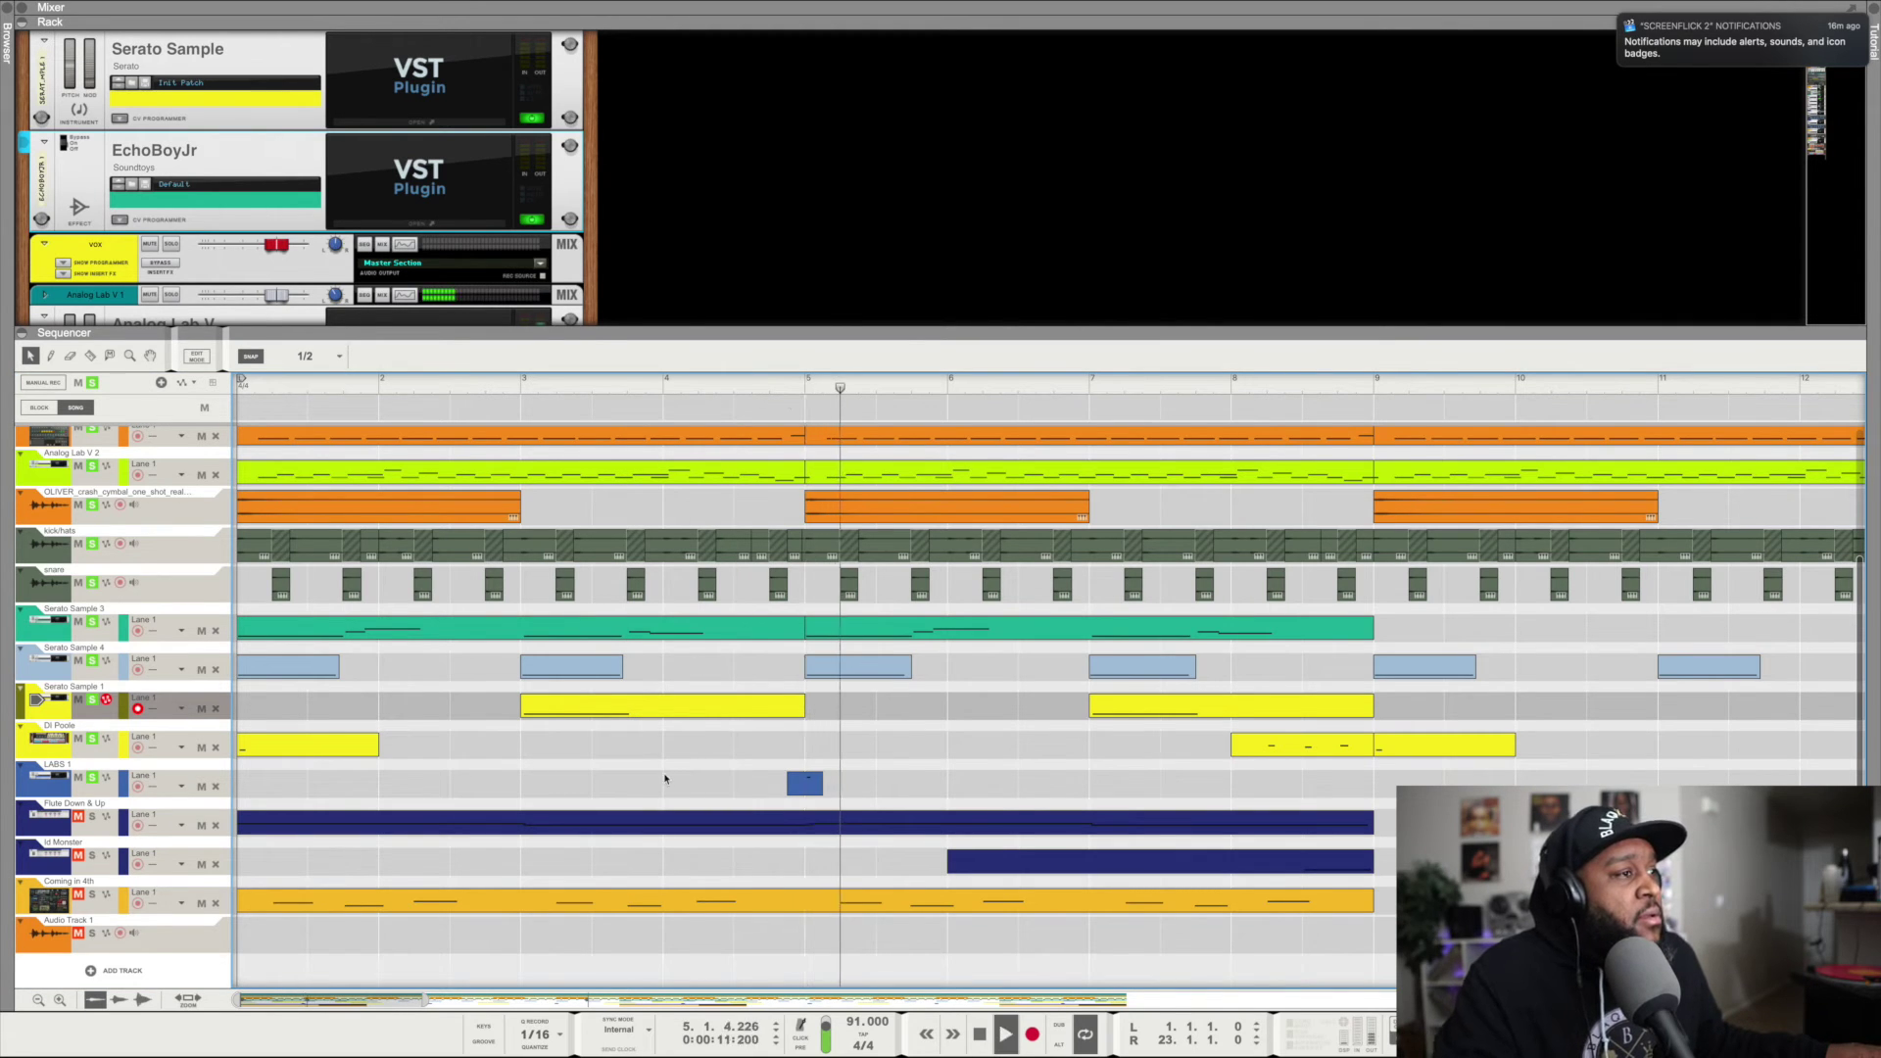
pyautogui.press('space')
# Select the LABS 1 track, open its instrument window showing the Percussion preset, and move the window higher in the workspace.
pyautogui.click(95, 792)
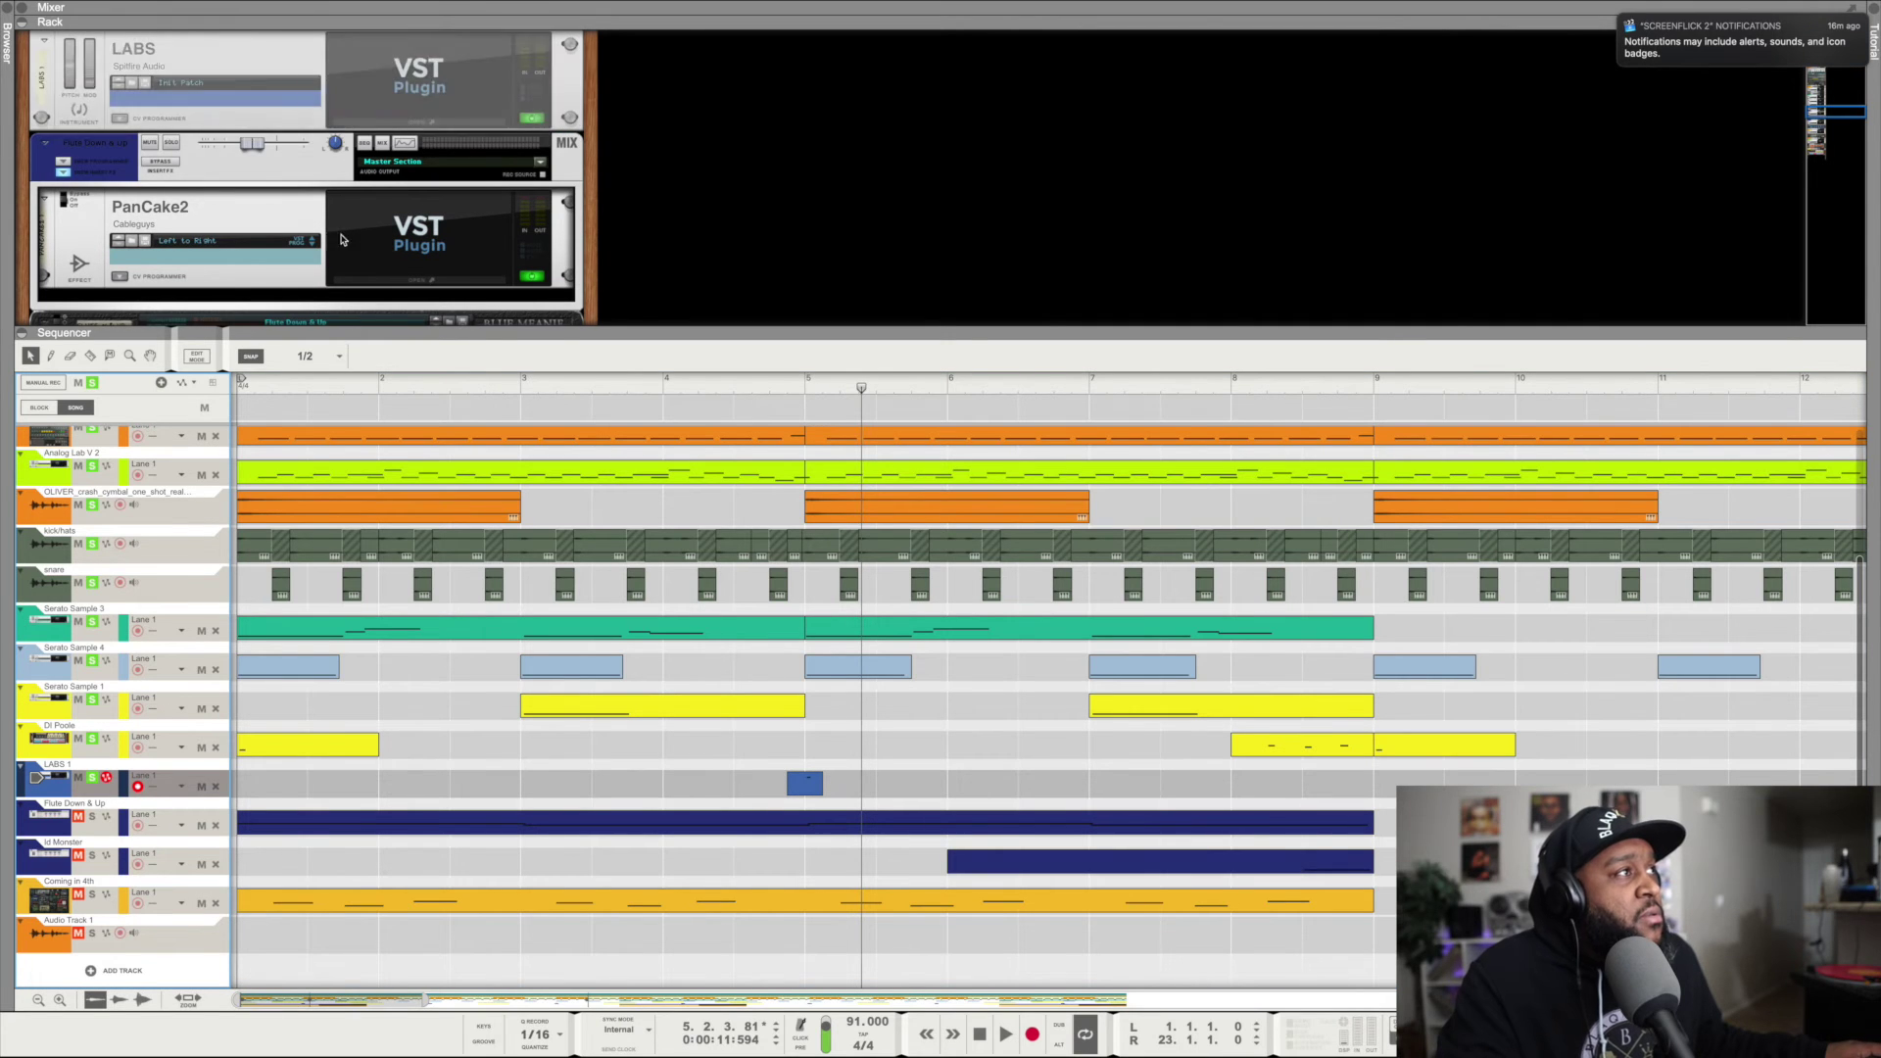
pyautogui.click(432, 122)
pyautogui.moveTo(1374, 442); pyautogui.dragTo(1231, 200)
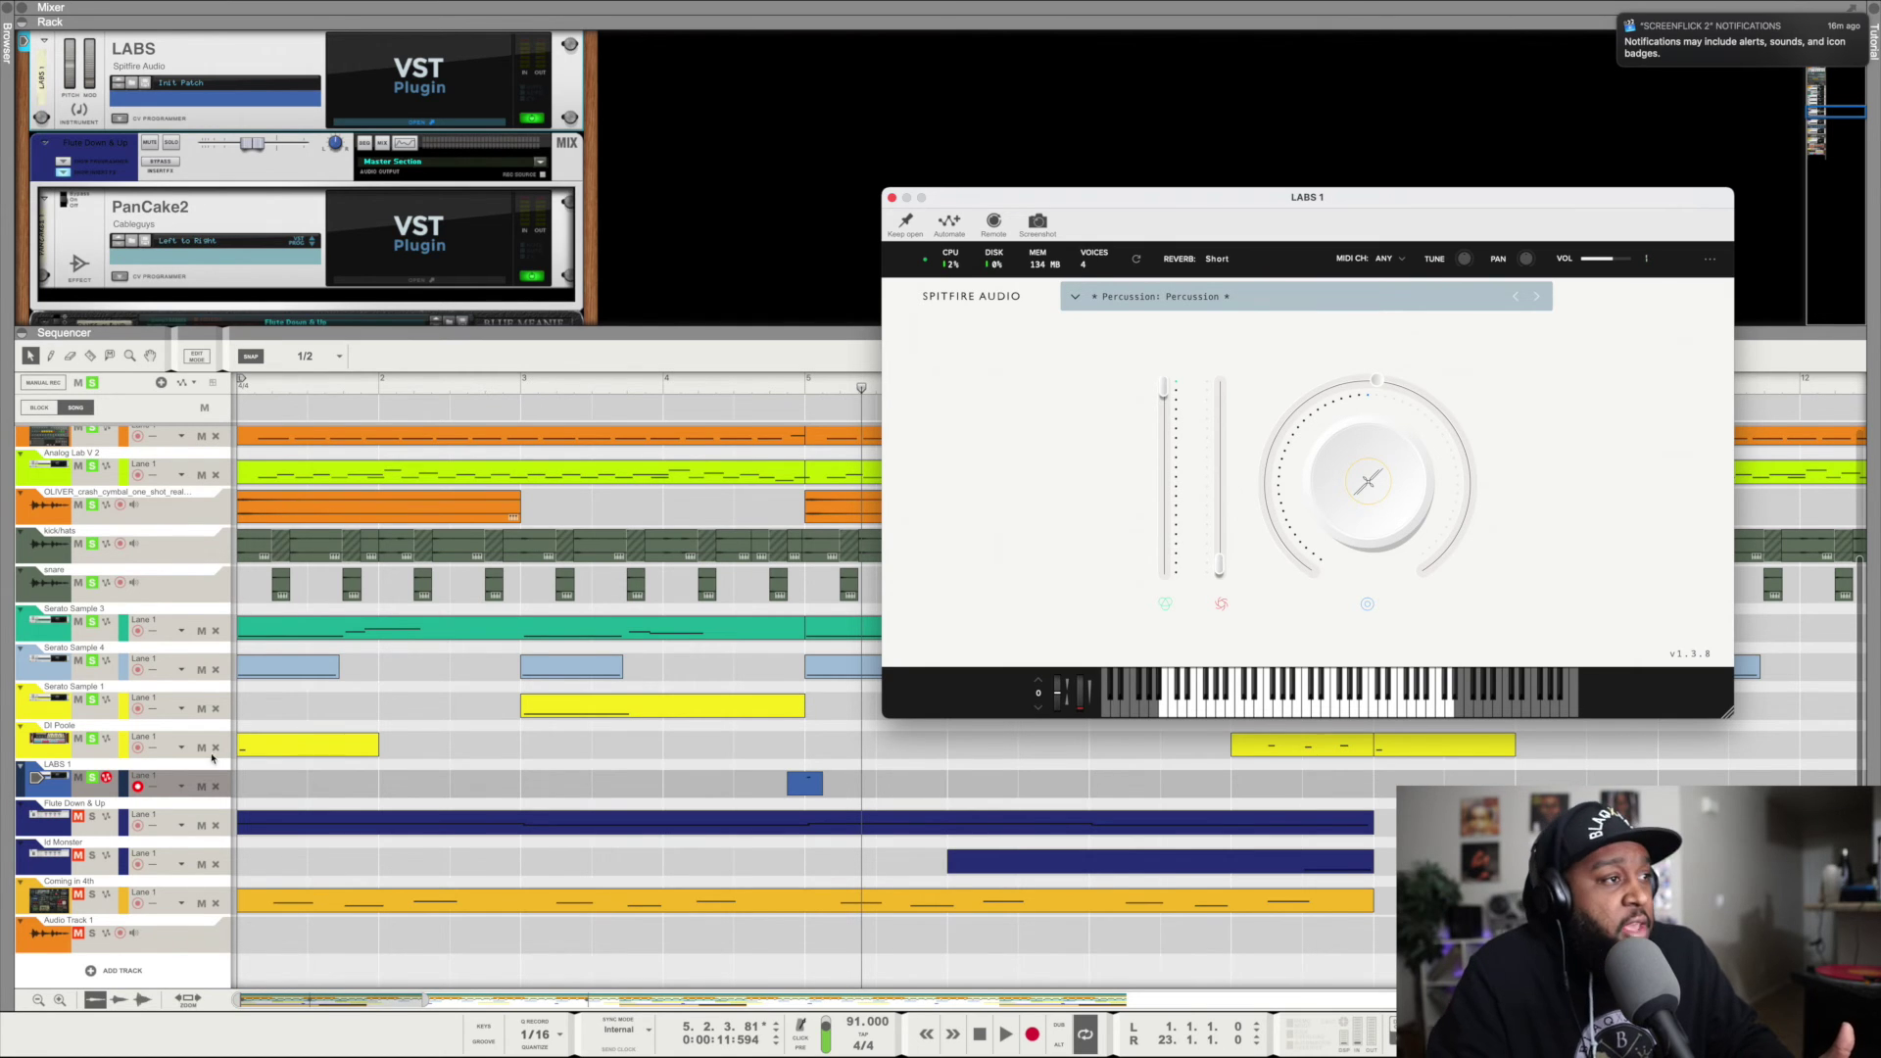
# Add the Flute Down & Up track to the solo and play the soloed tracks from the start of the song.
pyautogui.click(87, 817)
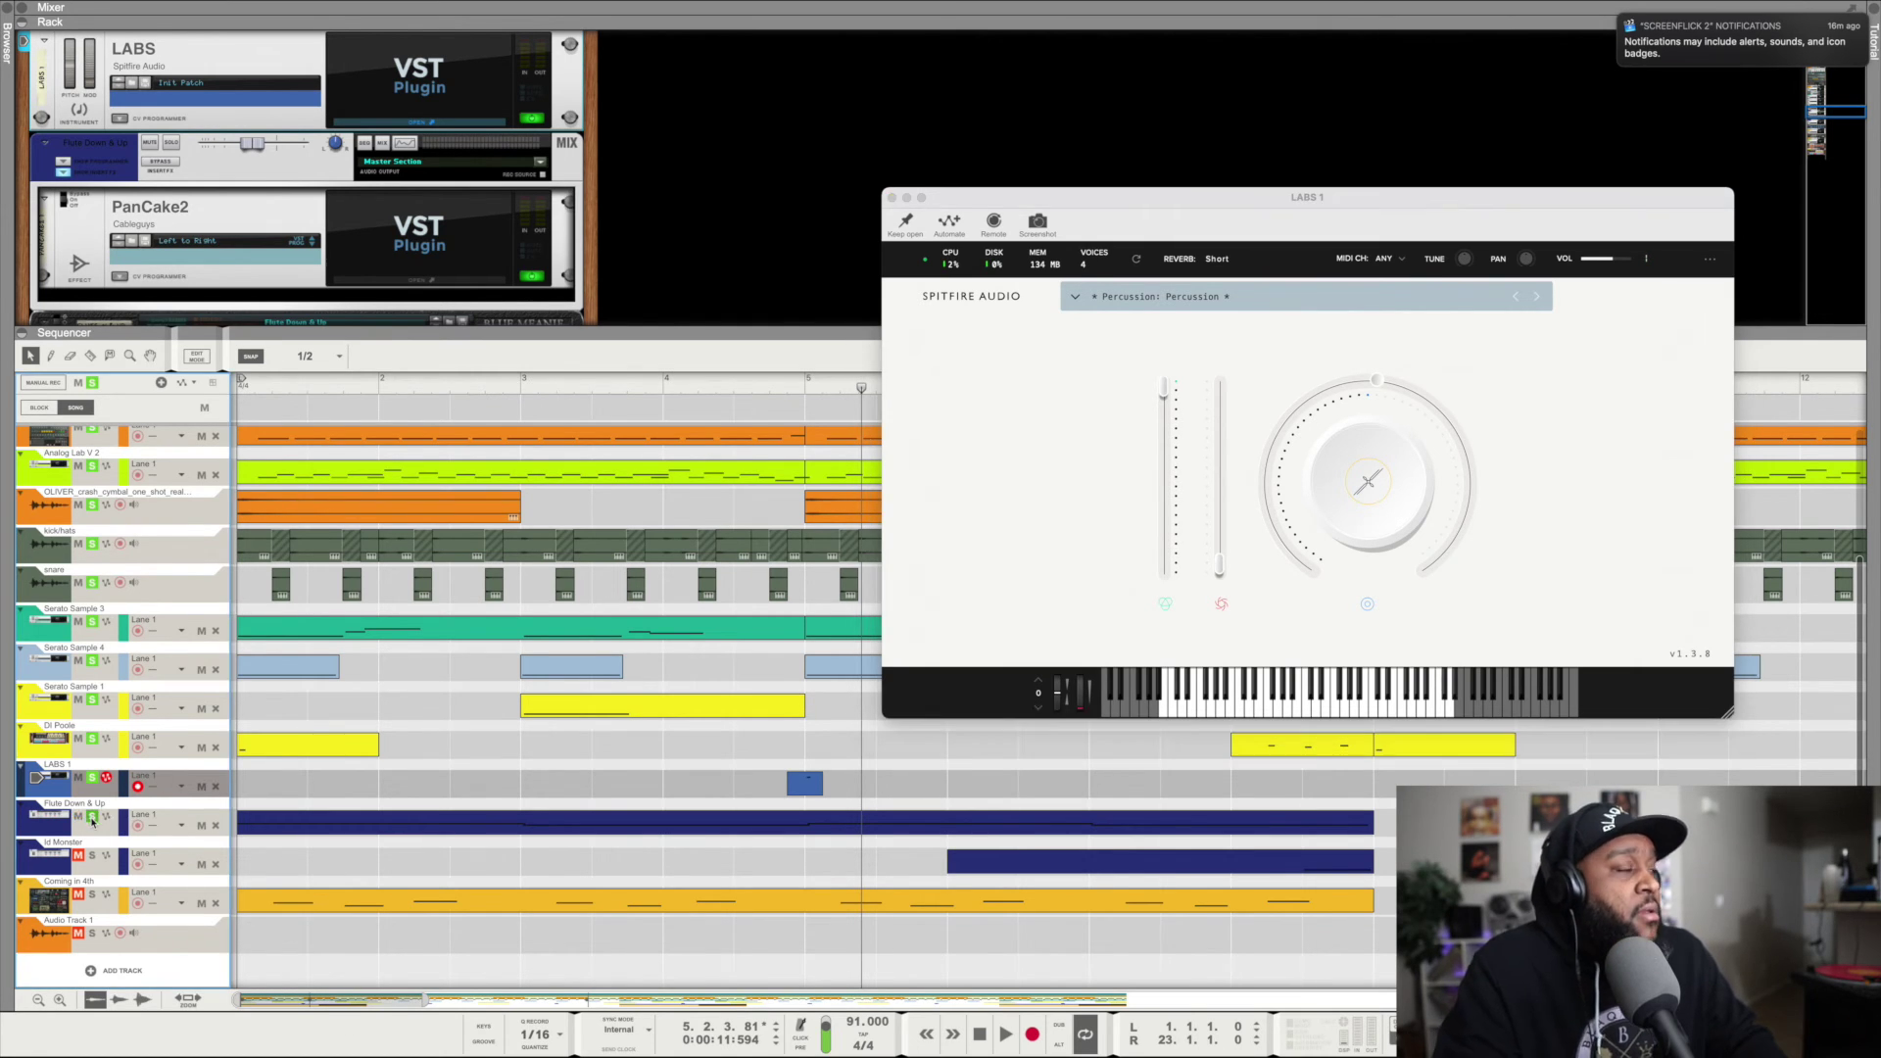
pyautogui.click(981, 1032)
pyautogui.click(1016, 1023)
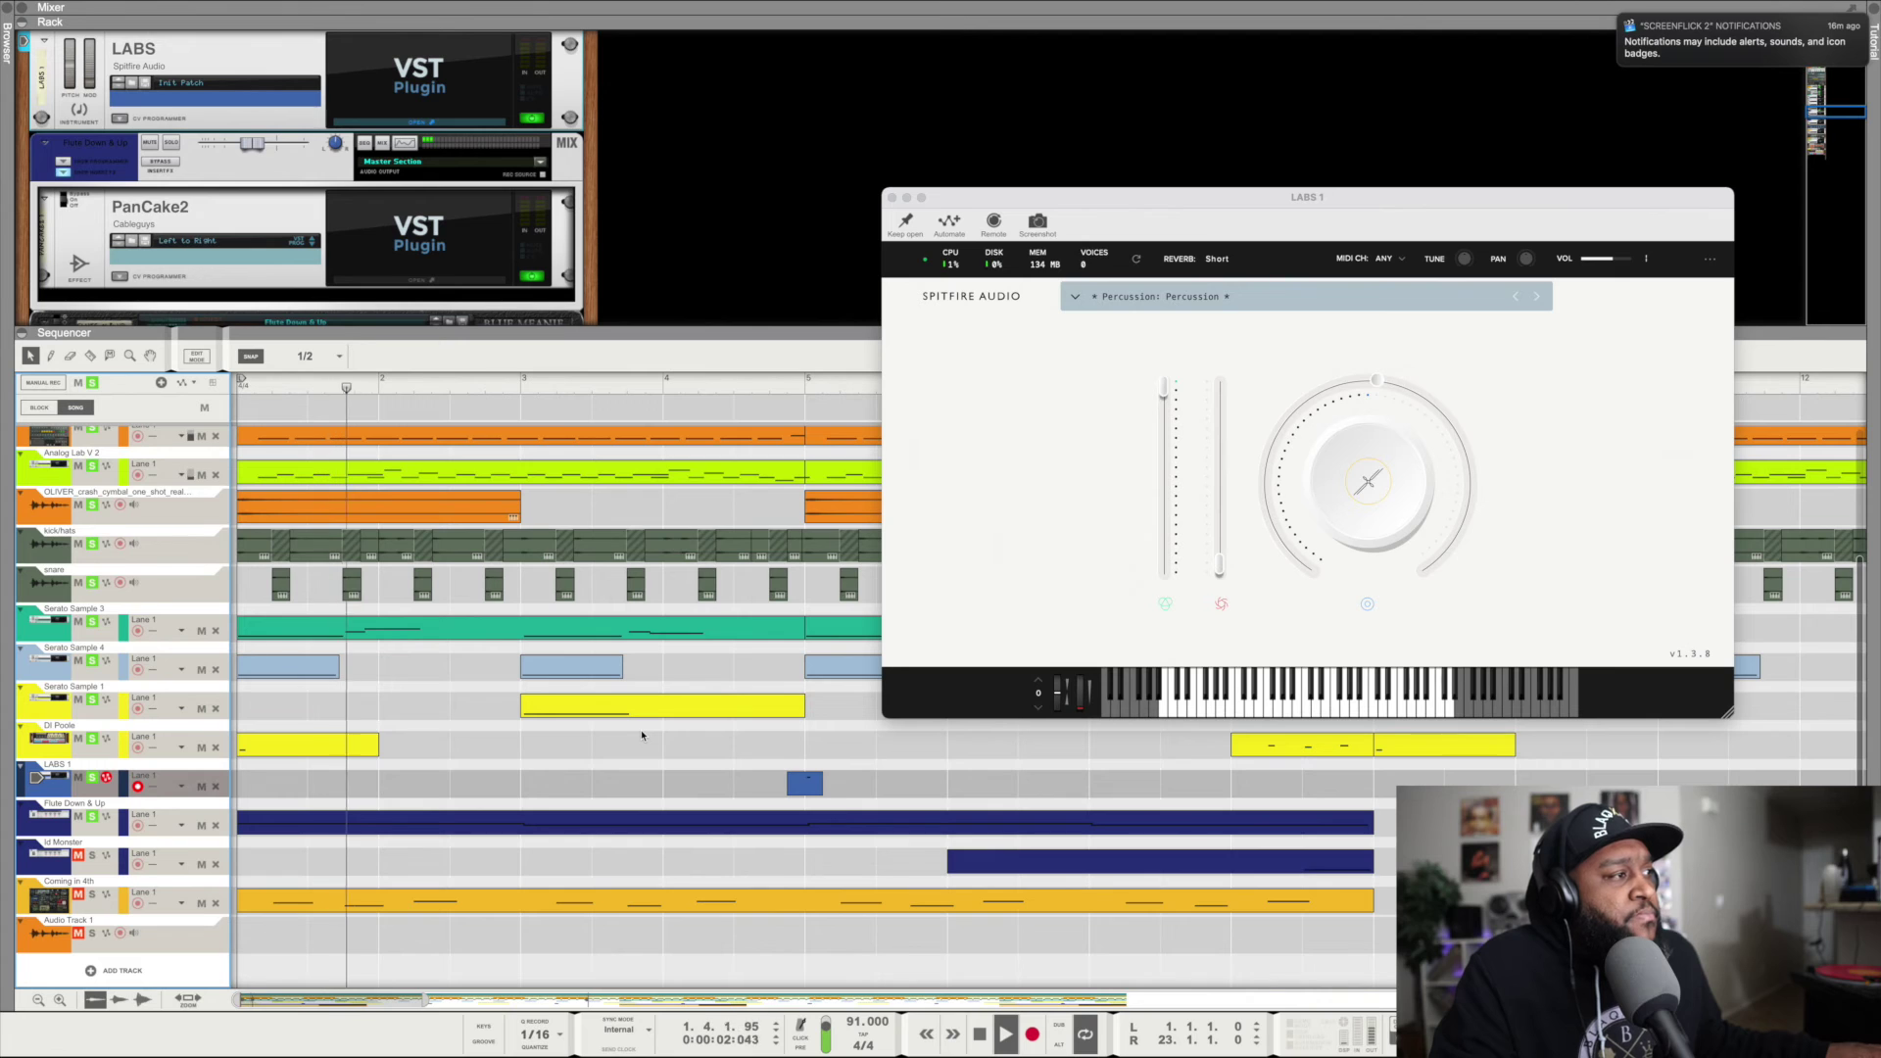
# Solo only the Flute Down & Up track, play it from the song start while viewing its rack devices, and close the LABS 1 window.
pyautogui.click(89, 836)
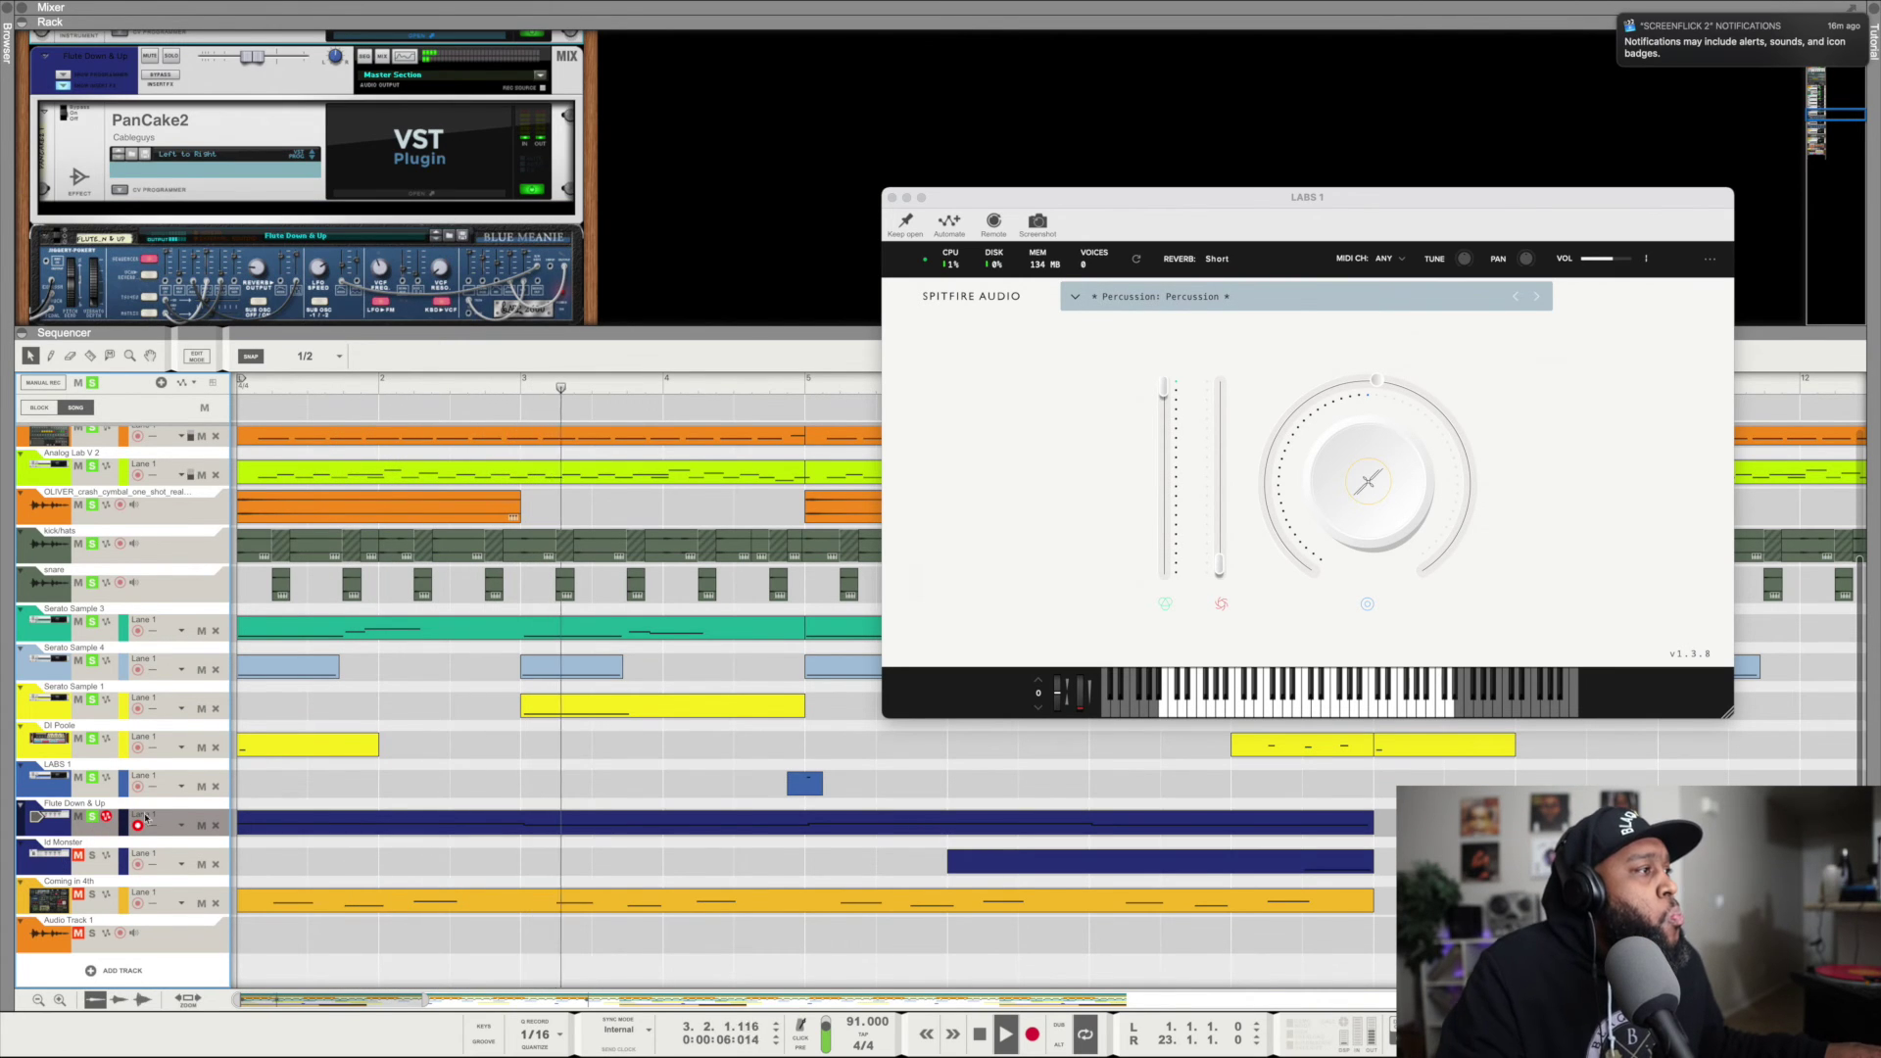
pyautogui.click(95, 384)
pyautogui.click(92, 819)
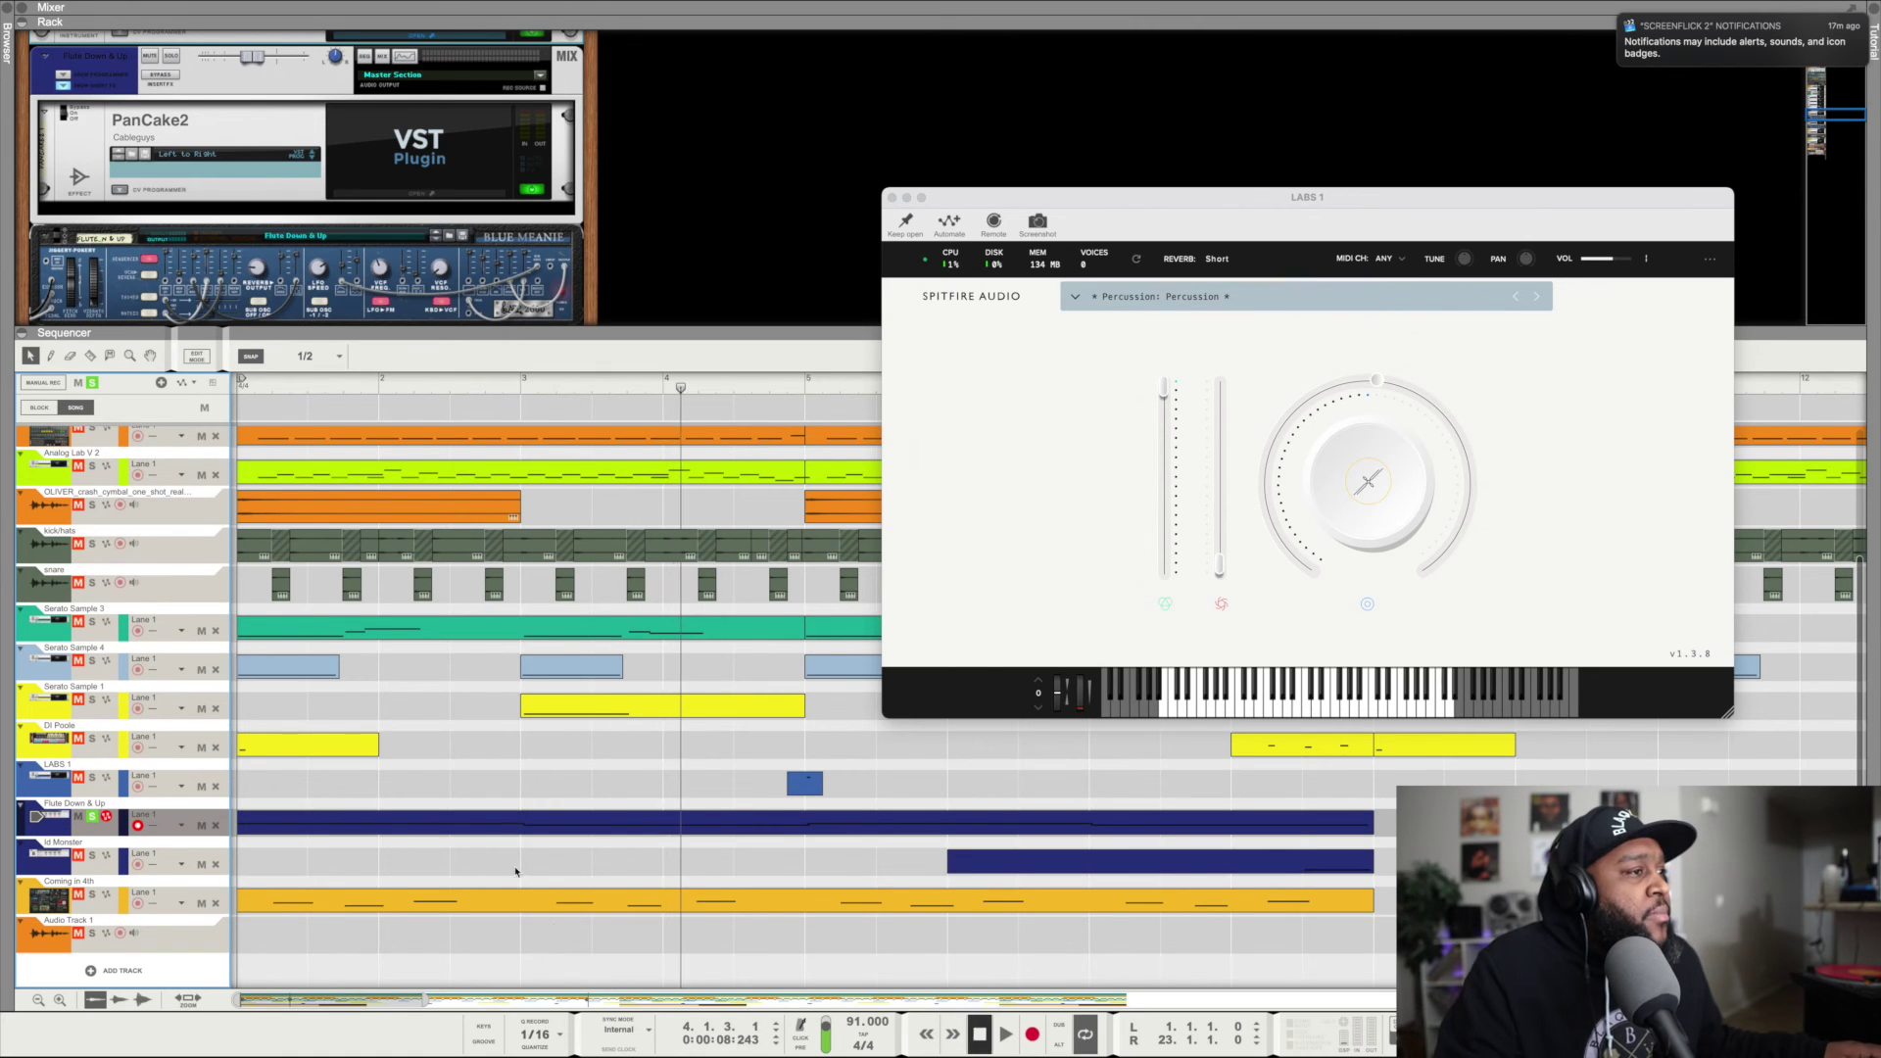
pyautogui.doubleClick(980, 1029)
pyautogui.click(1006, 1033)
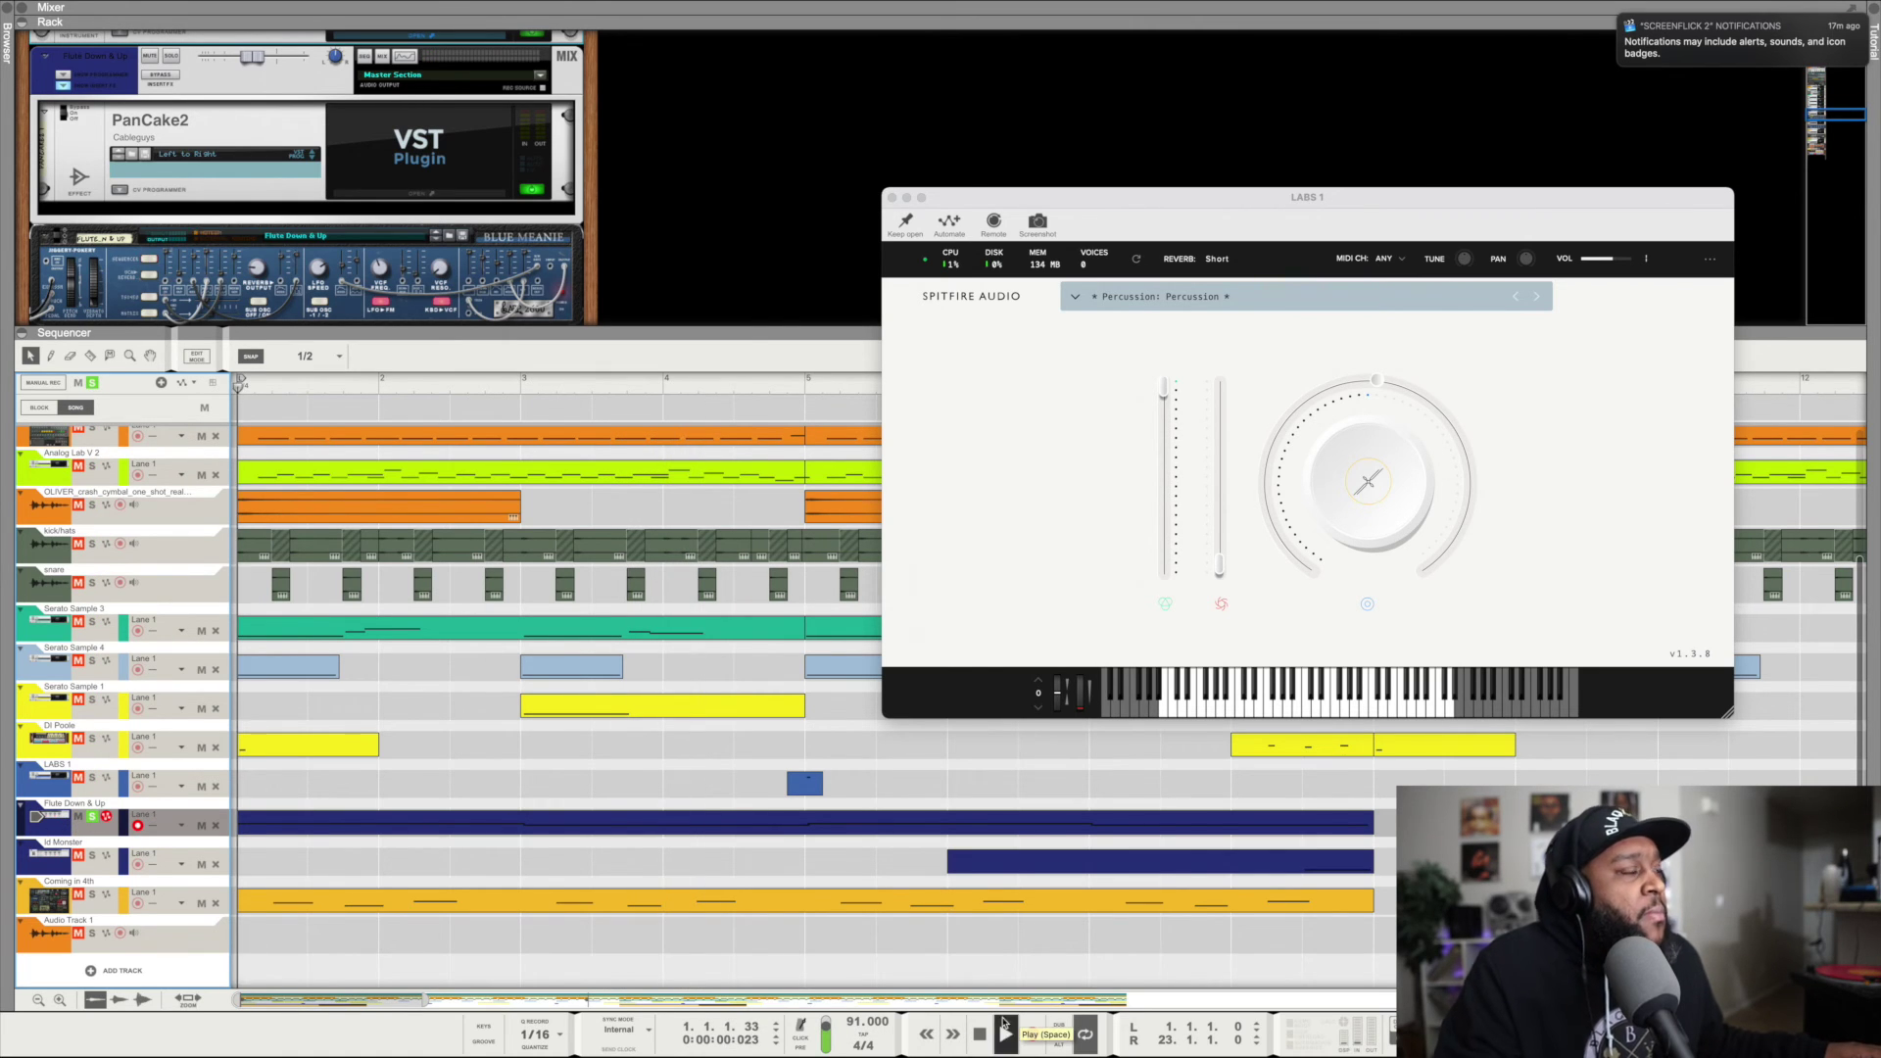
pyautogui.scroll(-3, 357, 272)
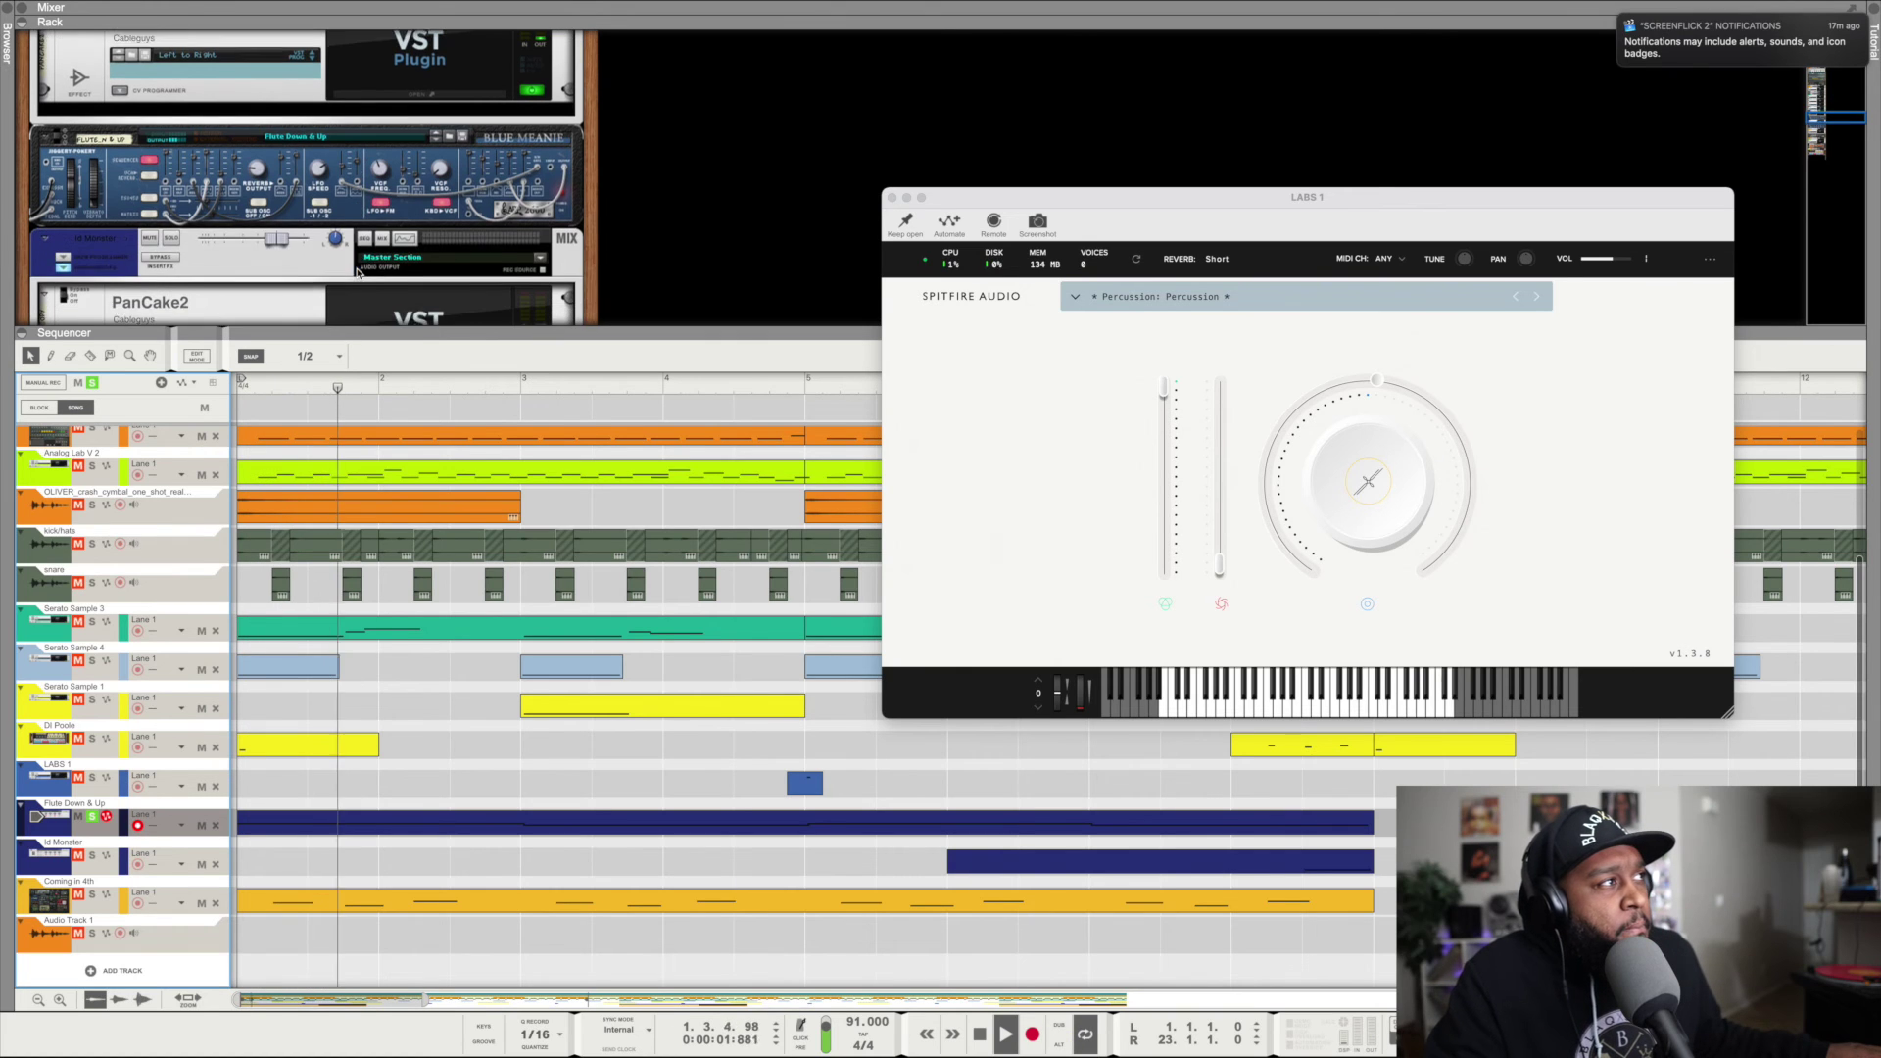
pyautogui.click(889, 197)
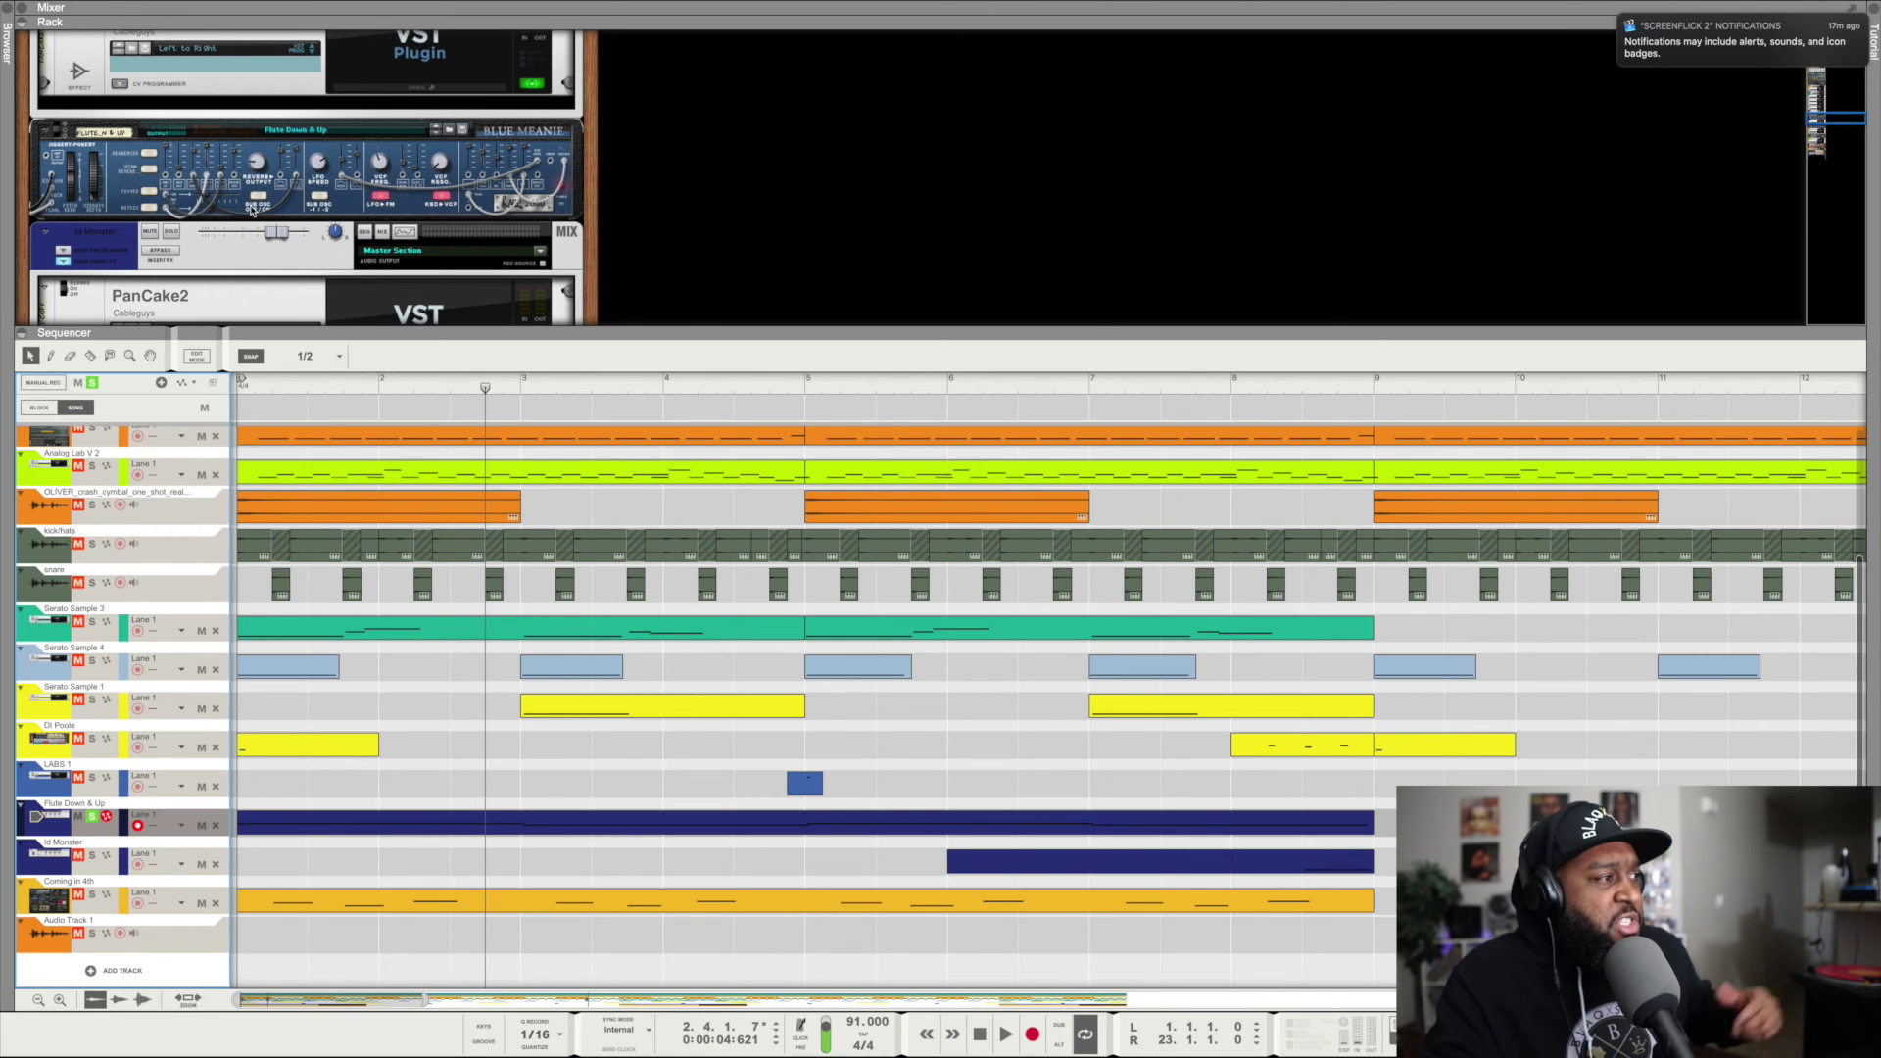
# Add the Ill Monster track to the solo, play both flute-coloured tracks from bar 5, and view Ill Monster's rack devices.
pyautogui.click(92, 856)
pyautogui.moveTo(483, 395); pyautogui.dragTo(817, 395)
pyautogui.press('space')
pyautogui.click(92, 816)
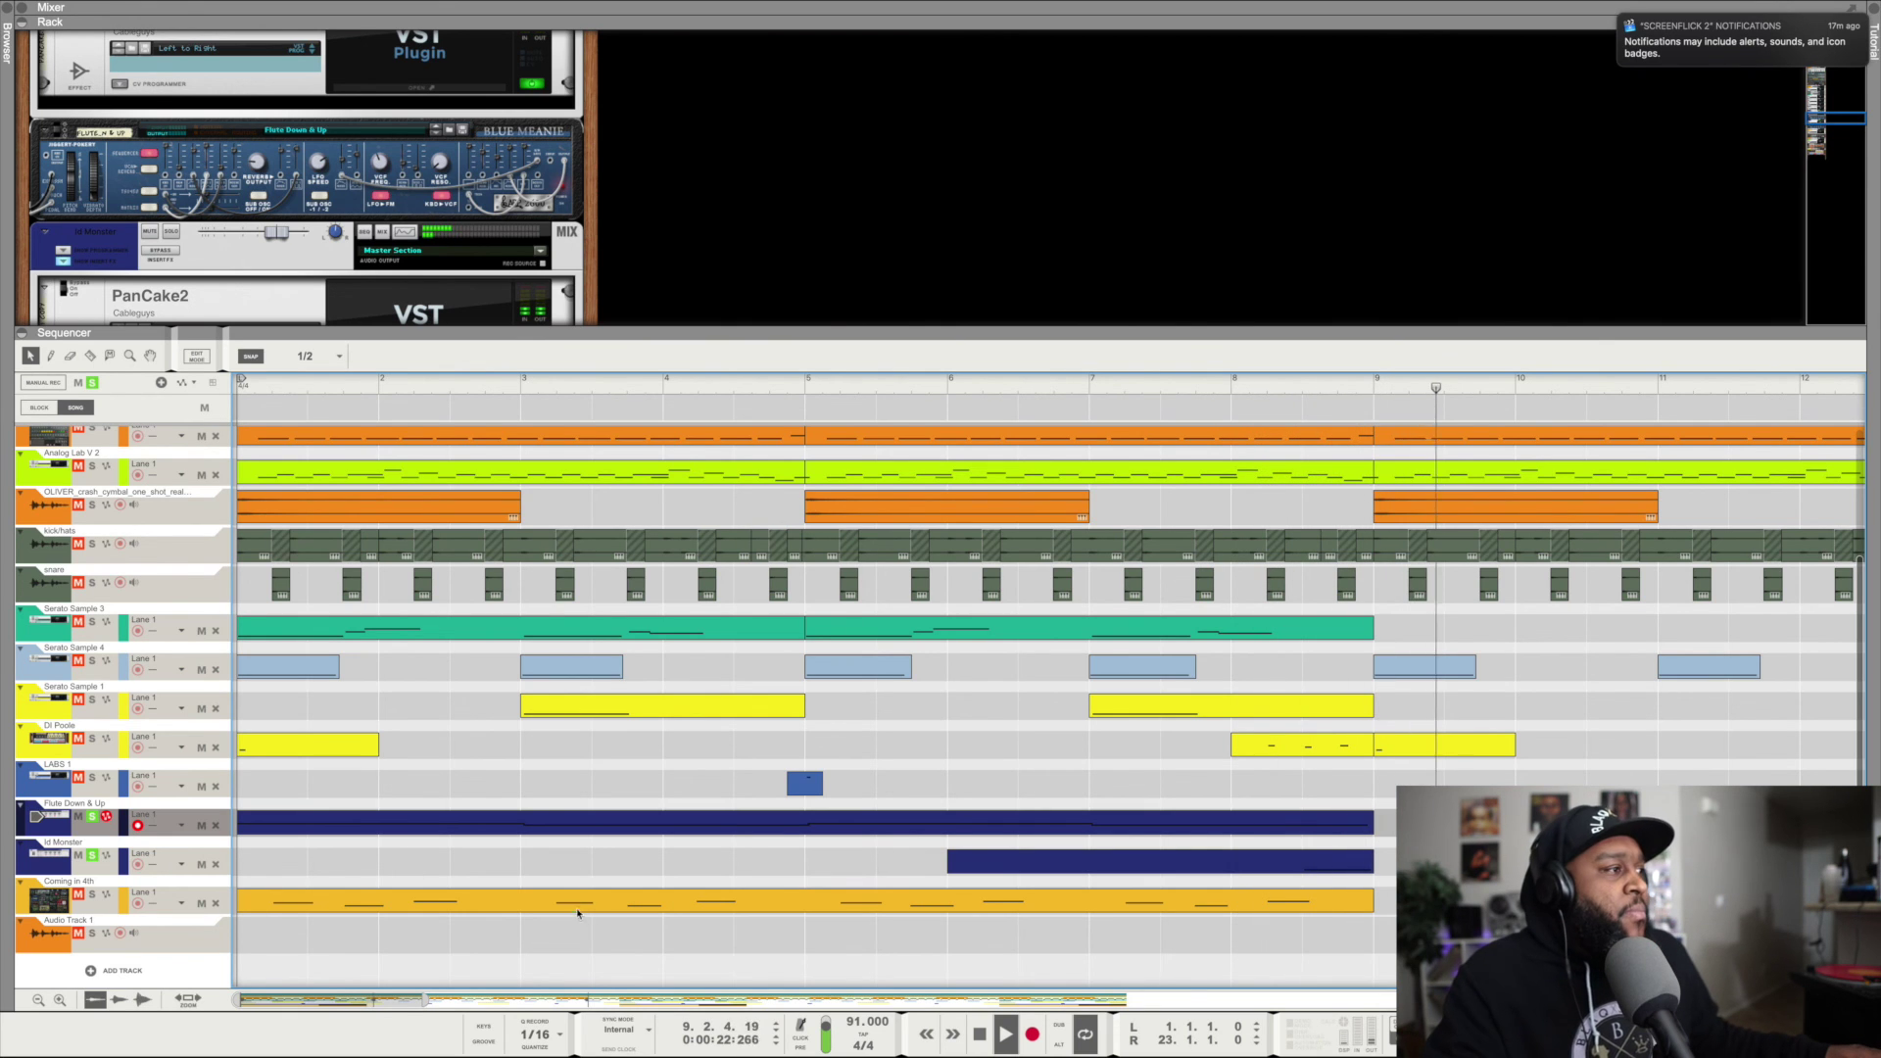
pyautogui.scroll(-3, 453, 130)
pyautogui.click(453, 131)
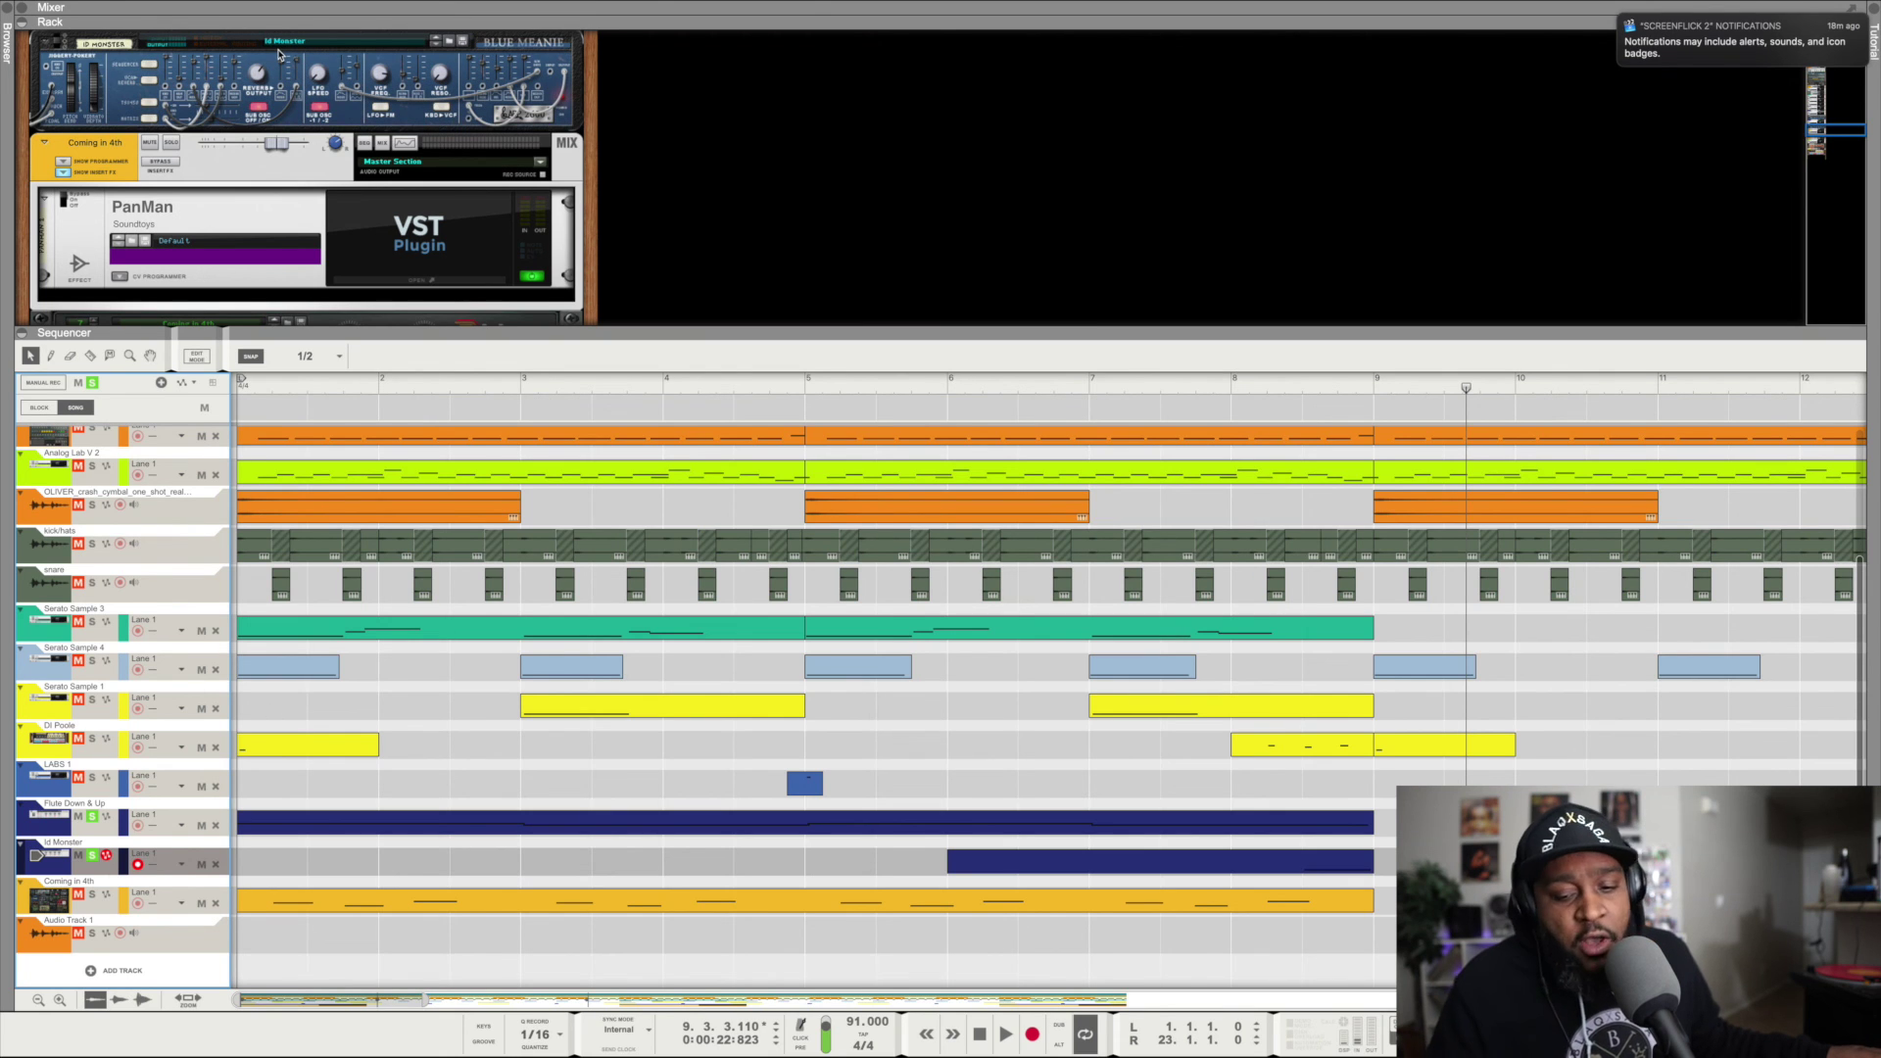
# Solo only the Coming in 4th track and play it from the song start while viewing its PanMan effect and Thor synthesizer.
pyautogui.click(94, 897)
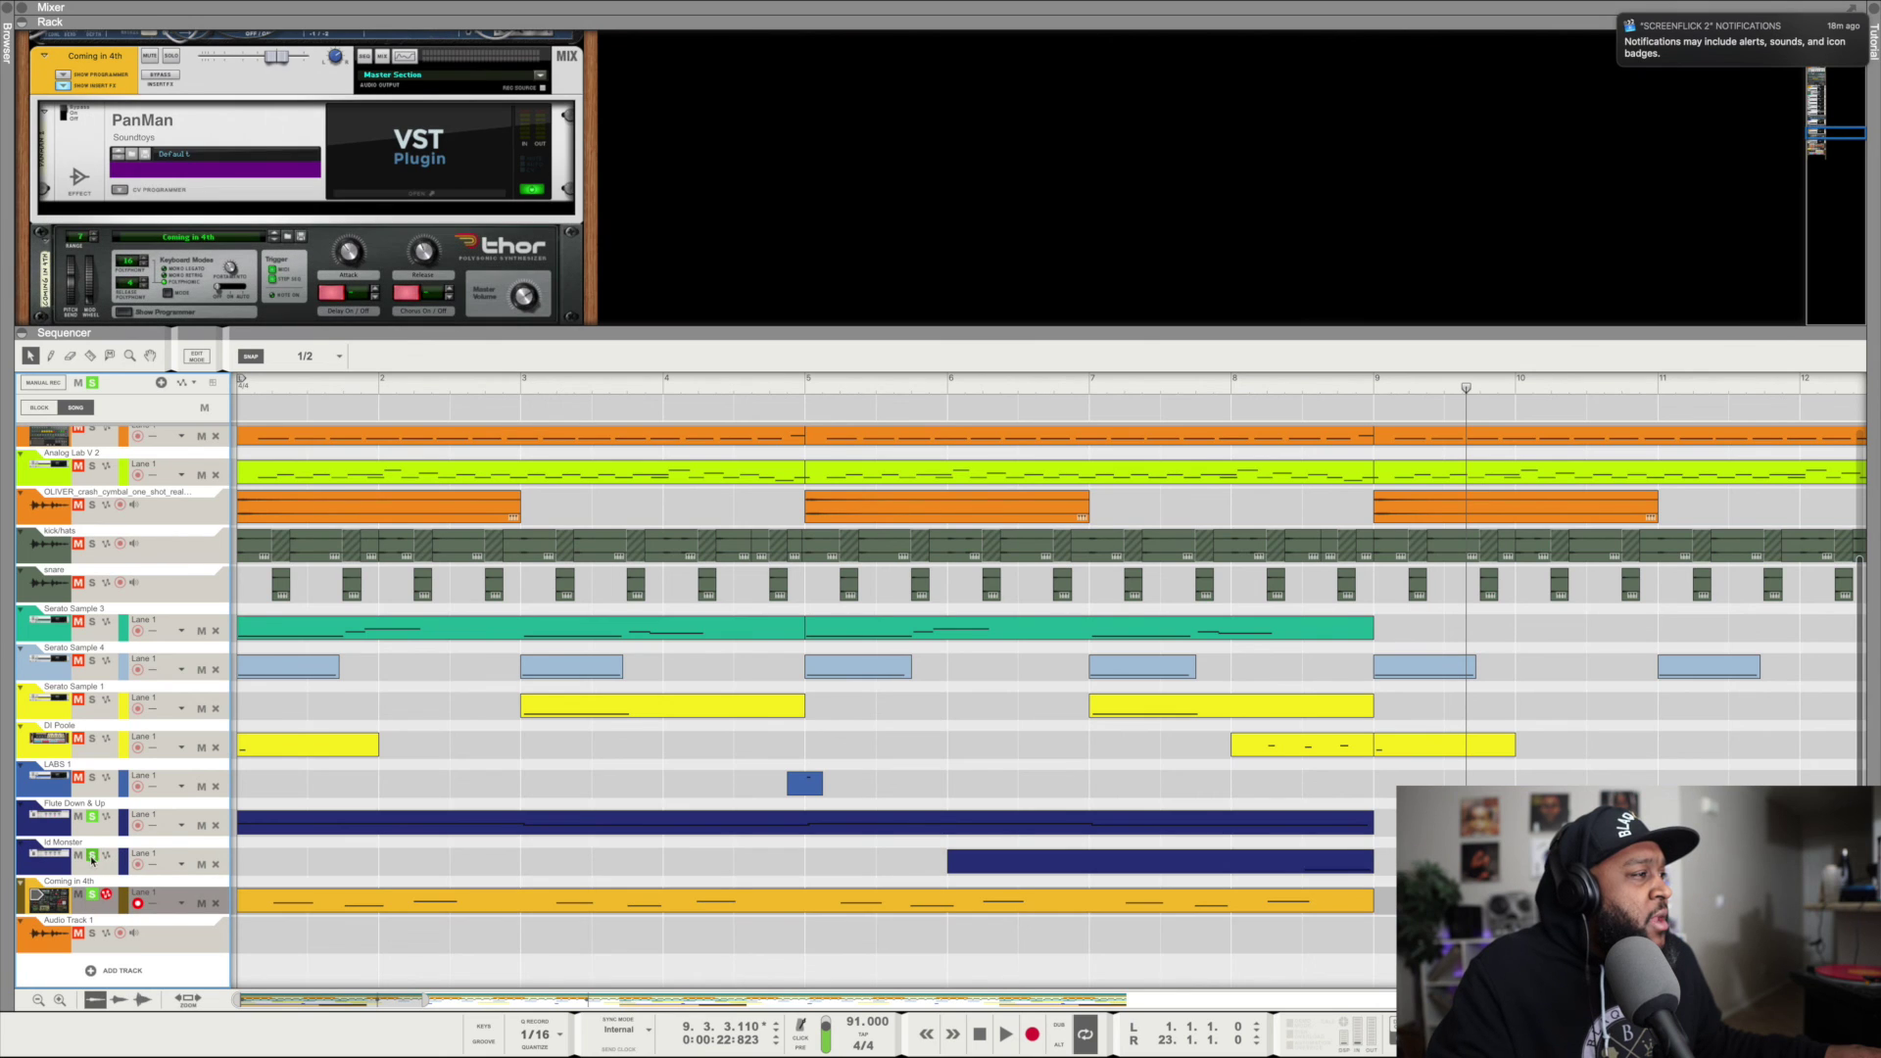
pyautogui.click(979, 1034)
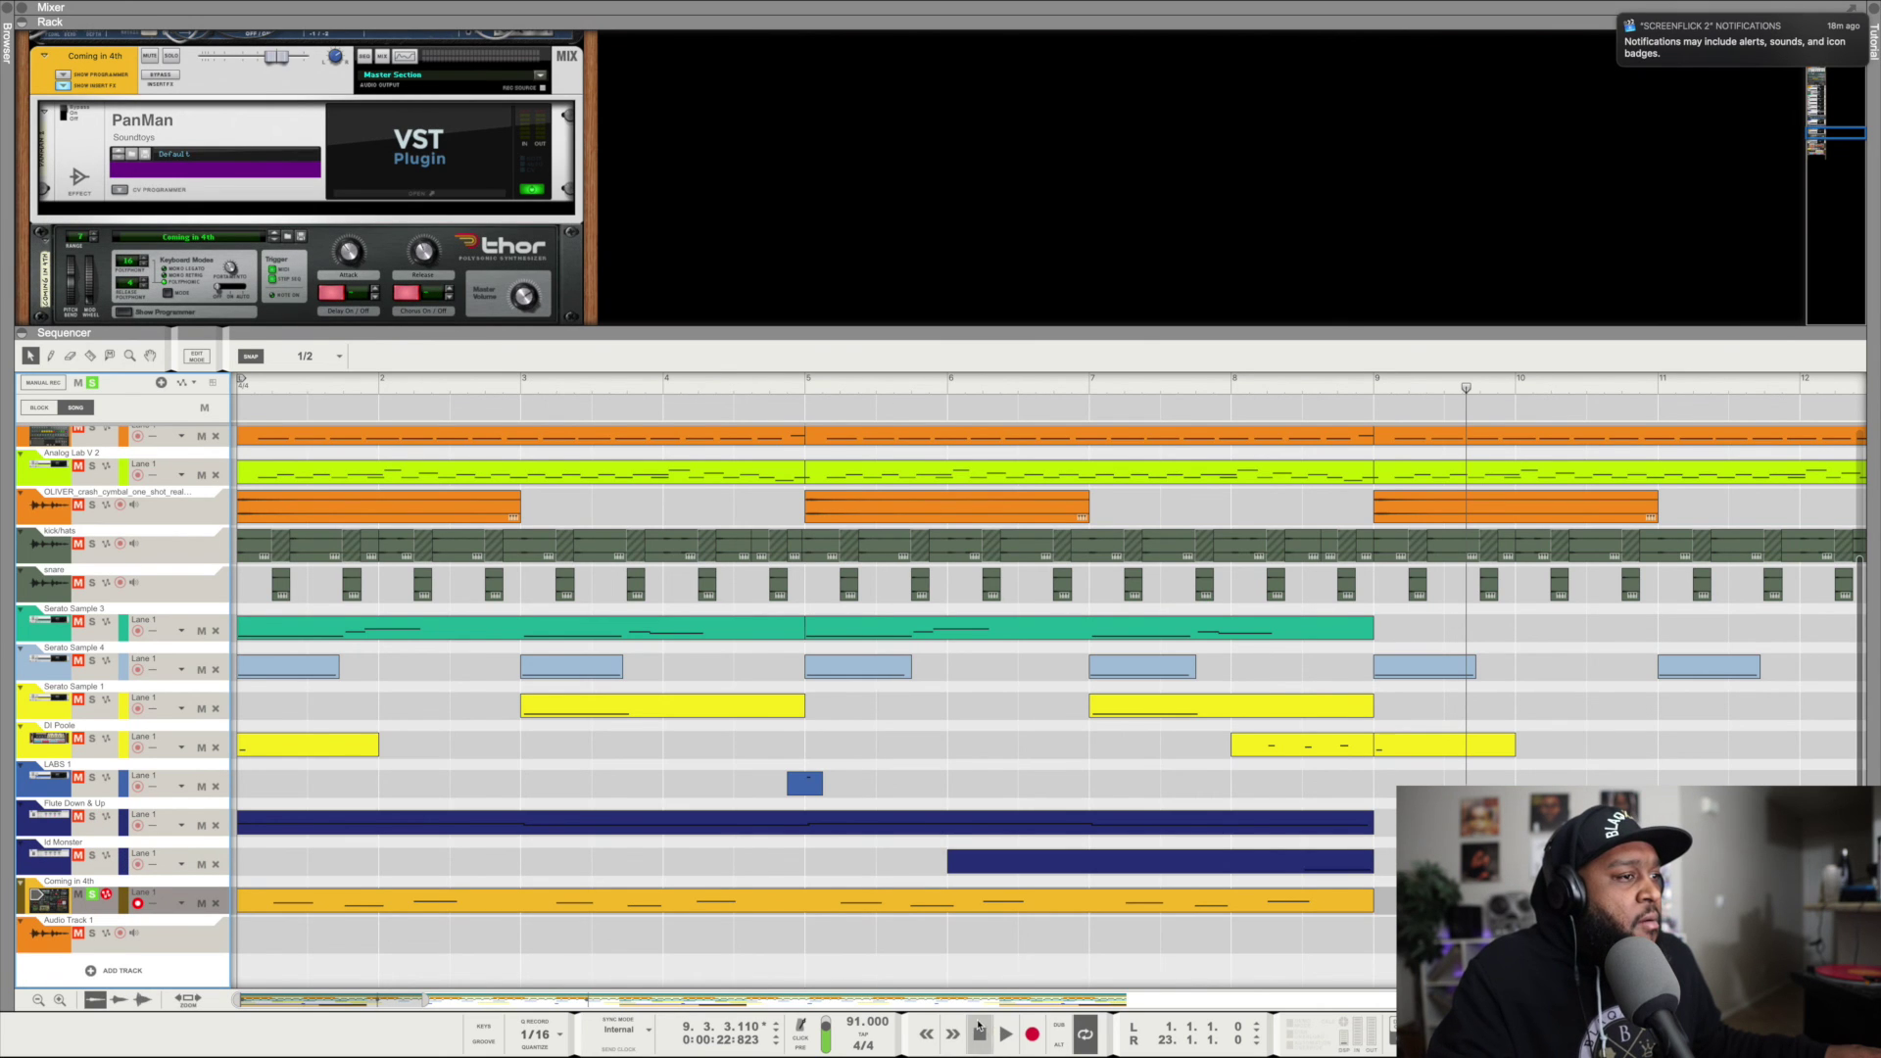
pyautogui.click(980, 1033)
pyautogui.press('space')
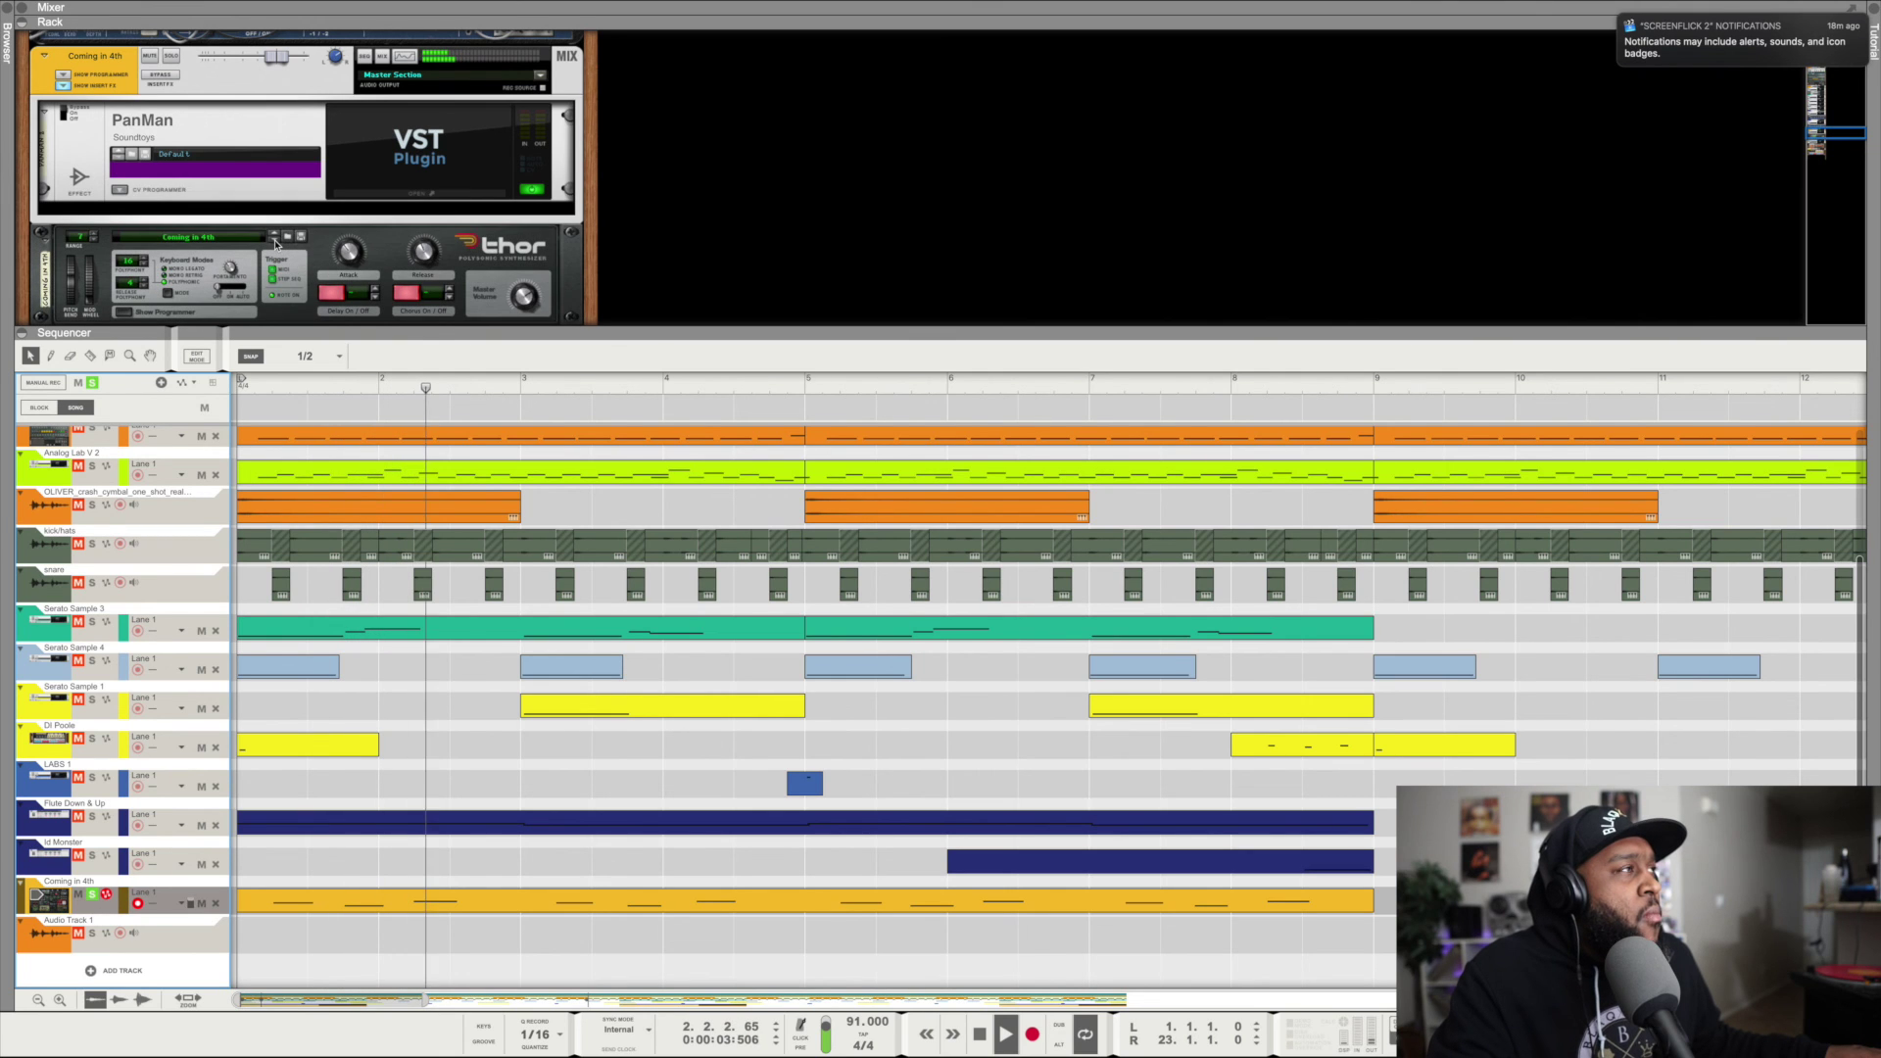
pyautogui.scroll(-1, 321, 232)
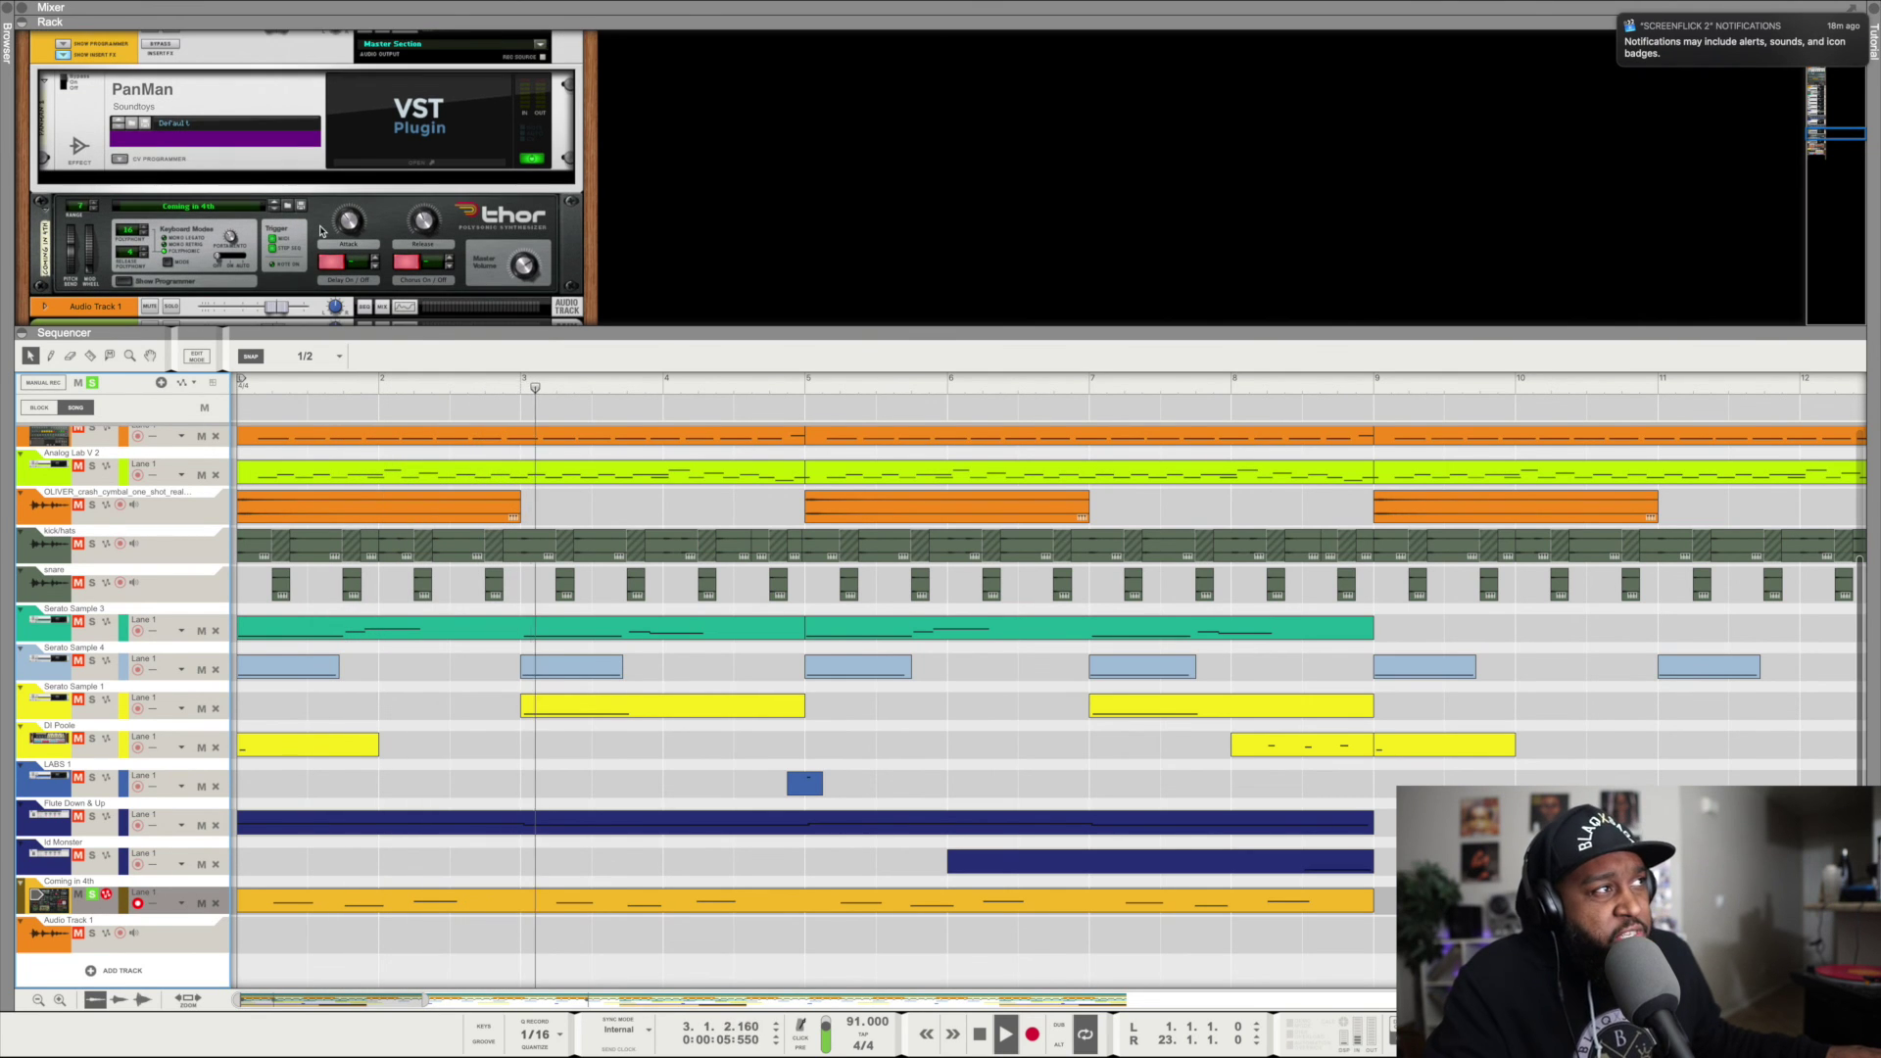
pyautogui.press('space')
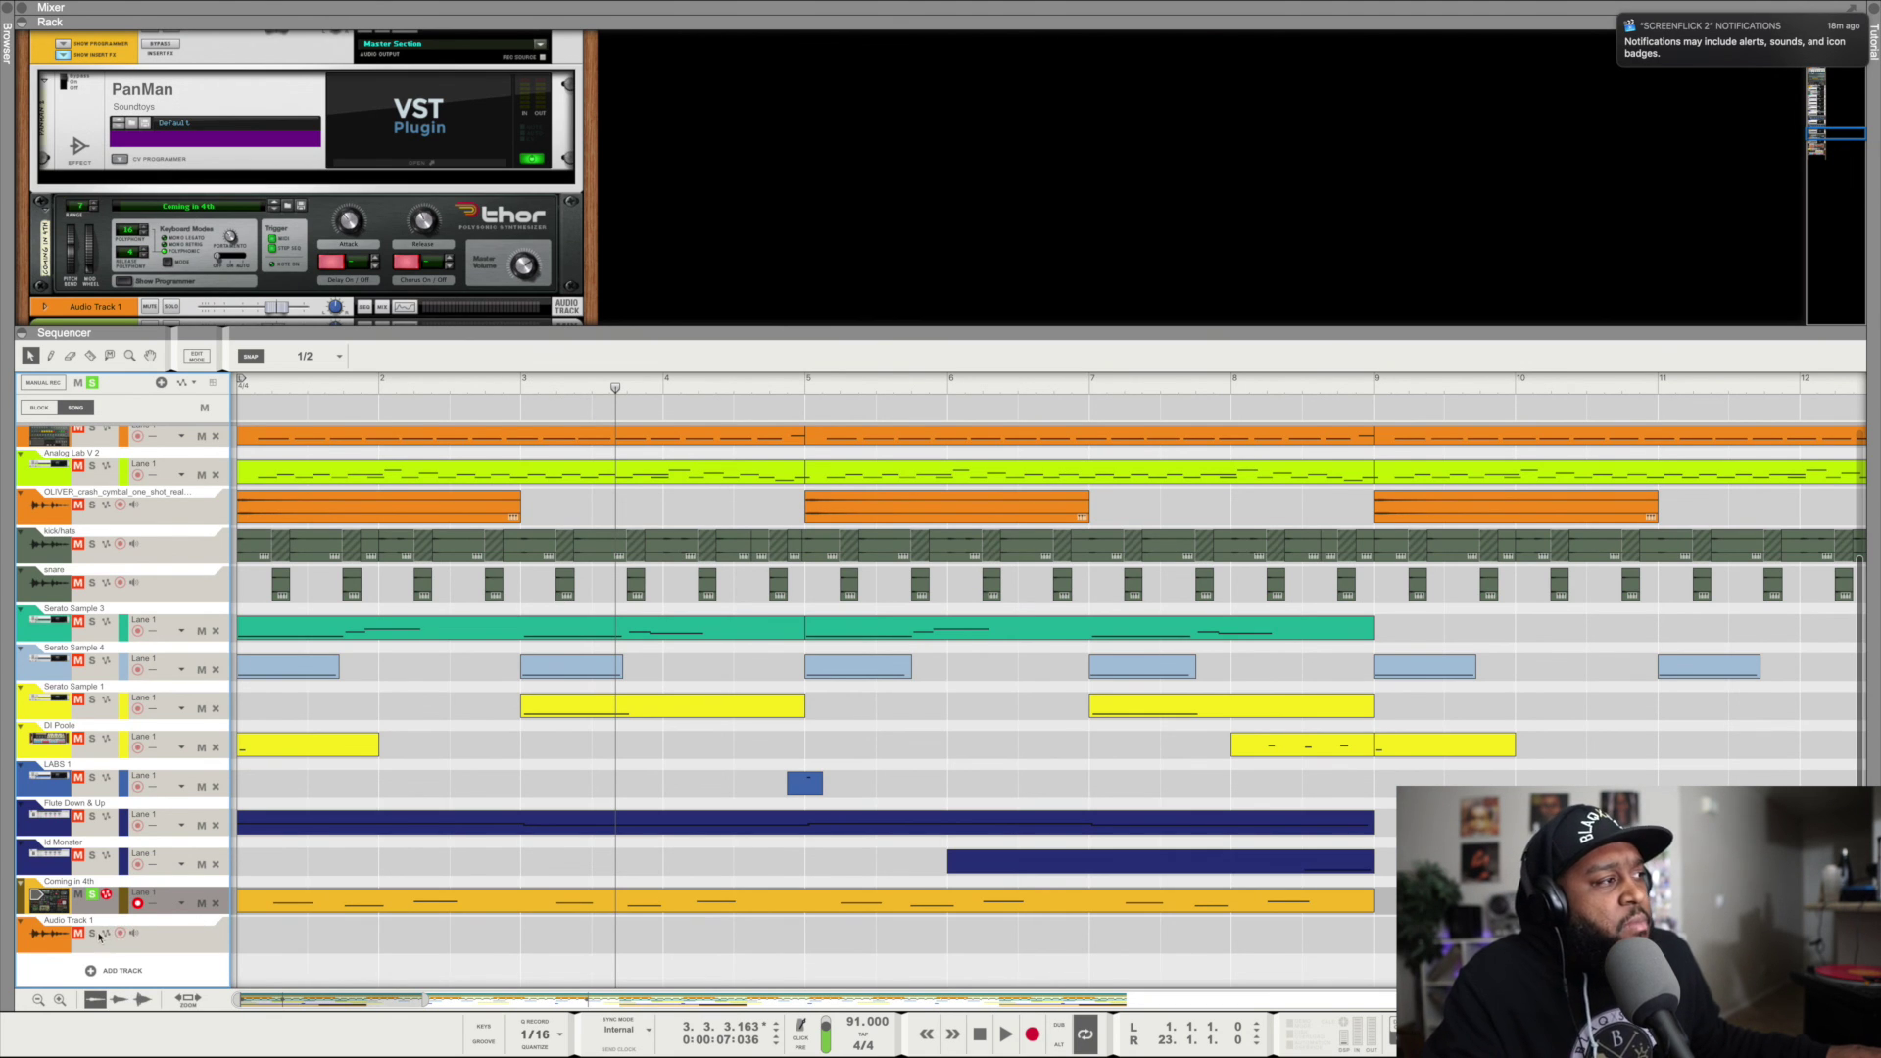
# Clear the Coming in 4th solo, enlarge the sequencer area, and play the full arrangement from the start of the song.
pyautogui.click(92, 895)
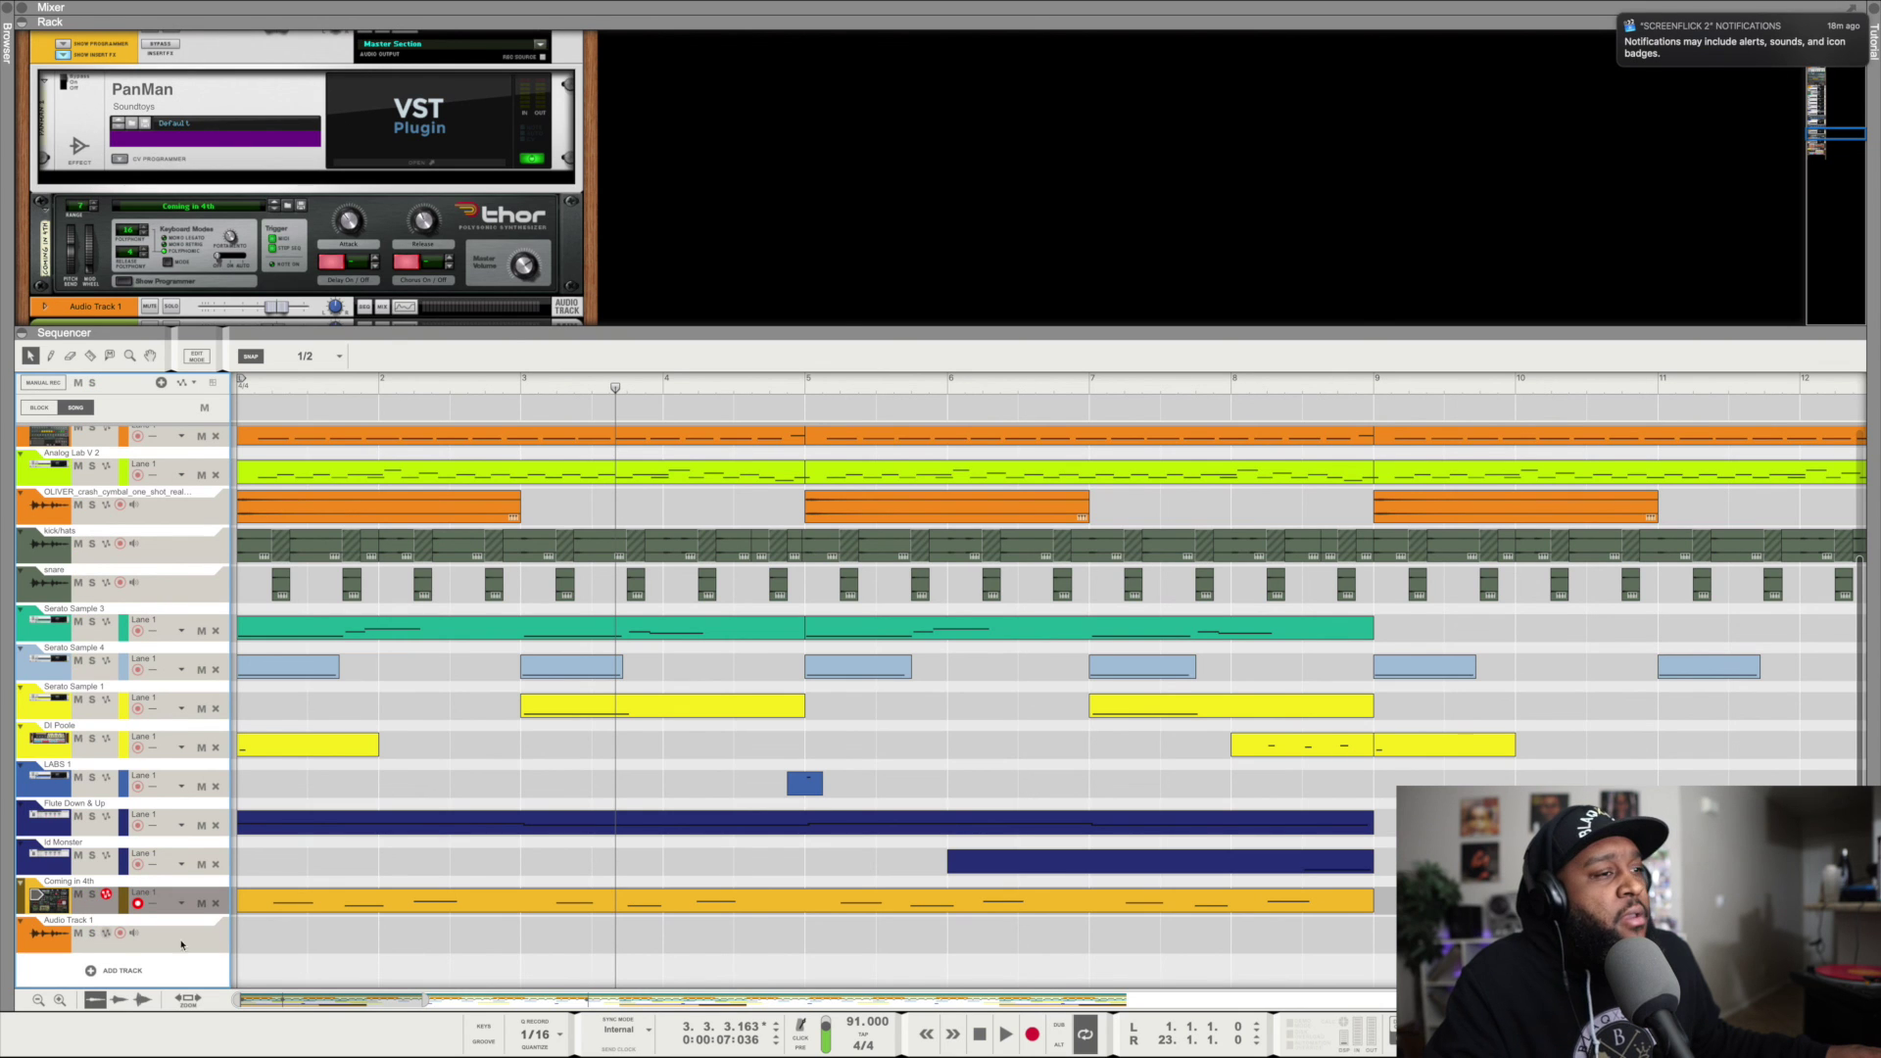
pyautogui.hscroll(10, 904, 899)
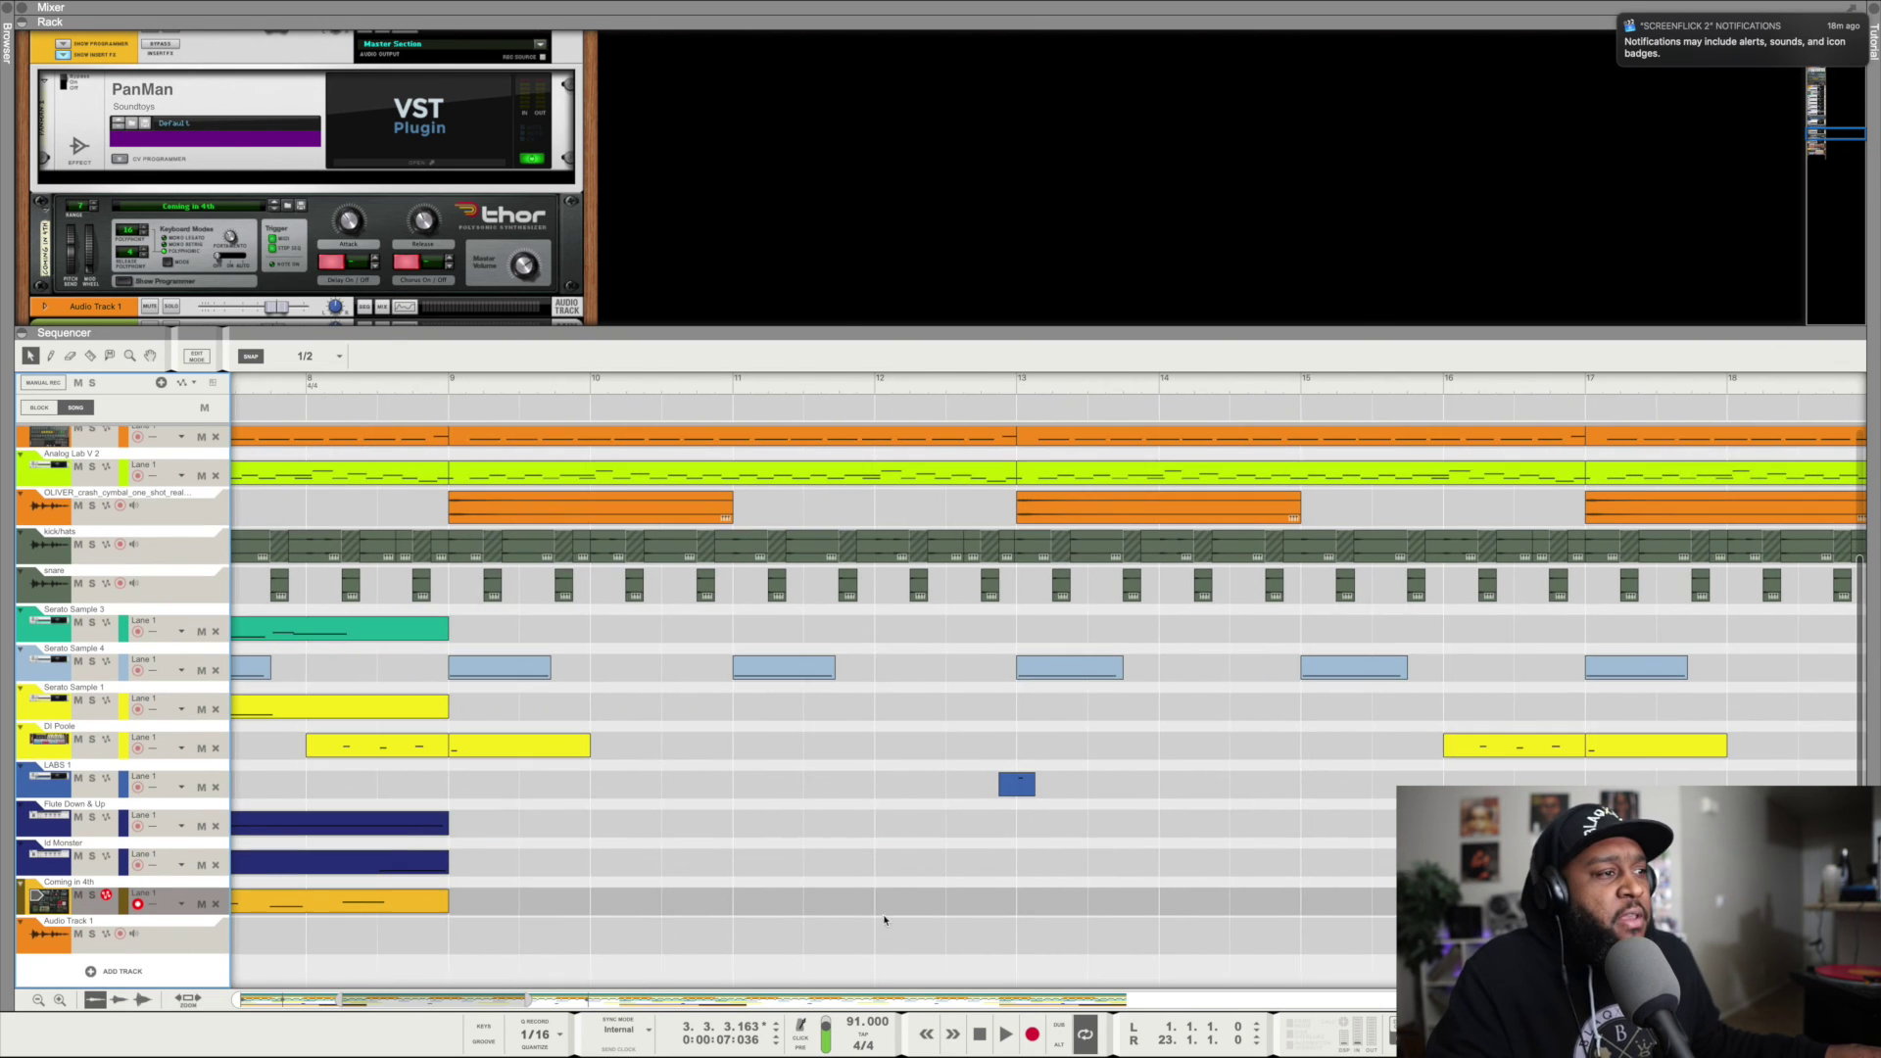
pyautogui.moveTo(529, 999); pyautogui.dragTo(1212, 999)
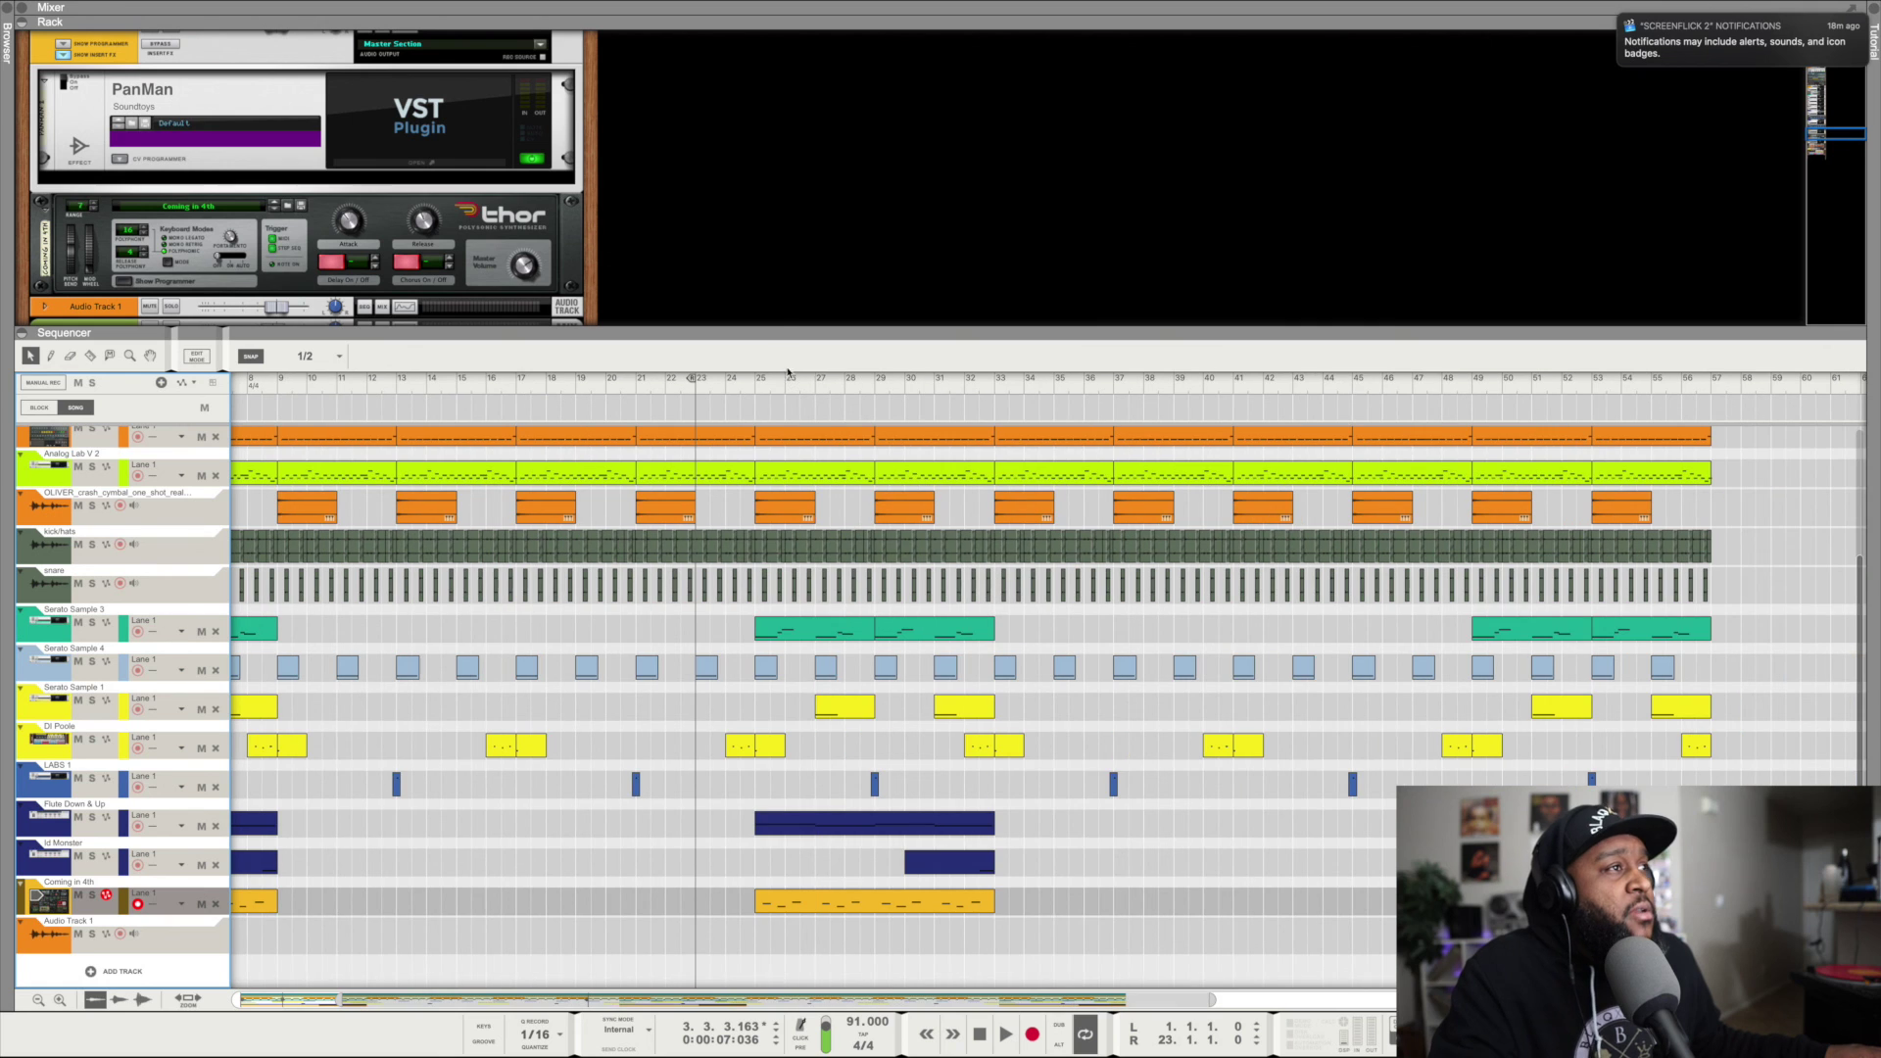
pyautogui.moveTo(751, 326); pyautogui.dragTo(781, 190)
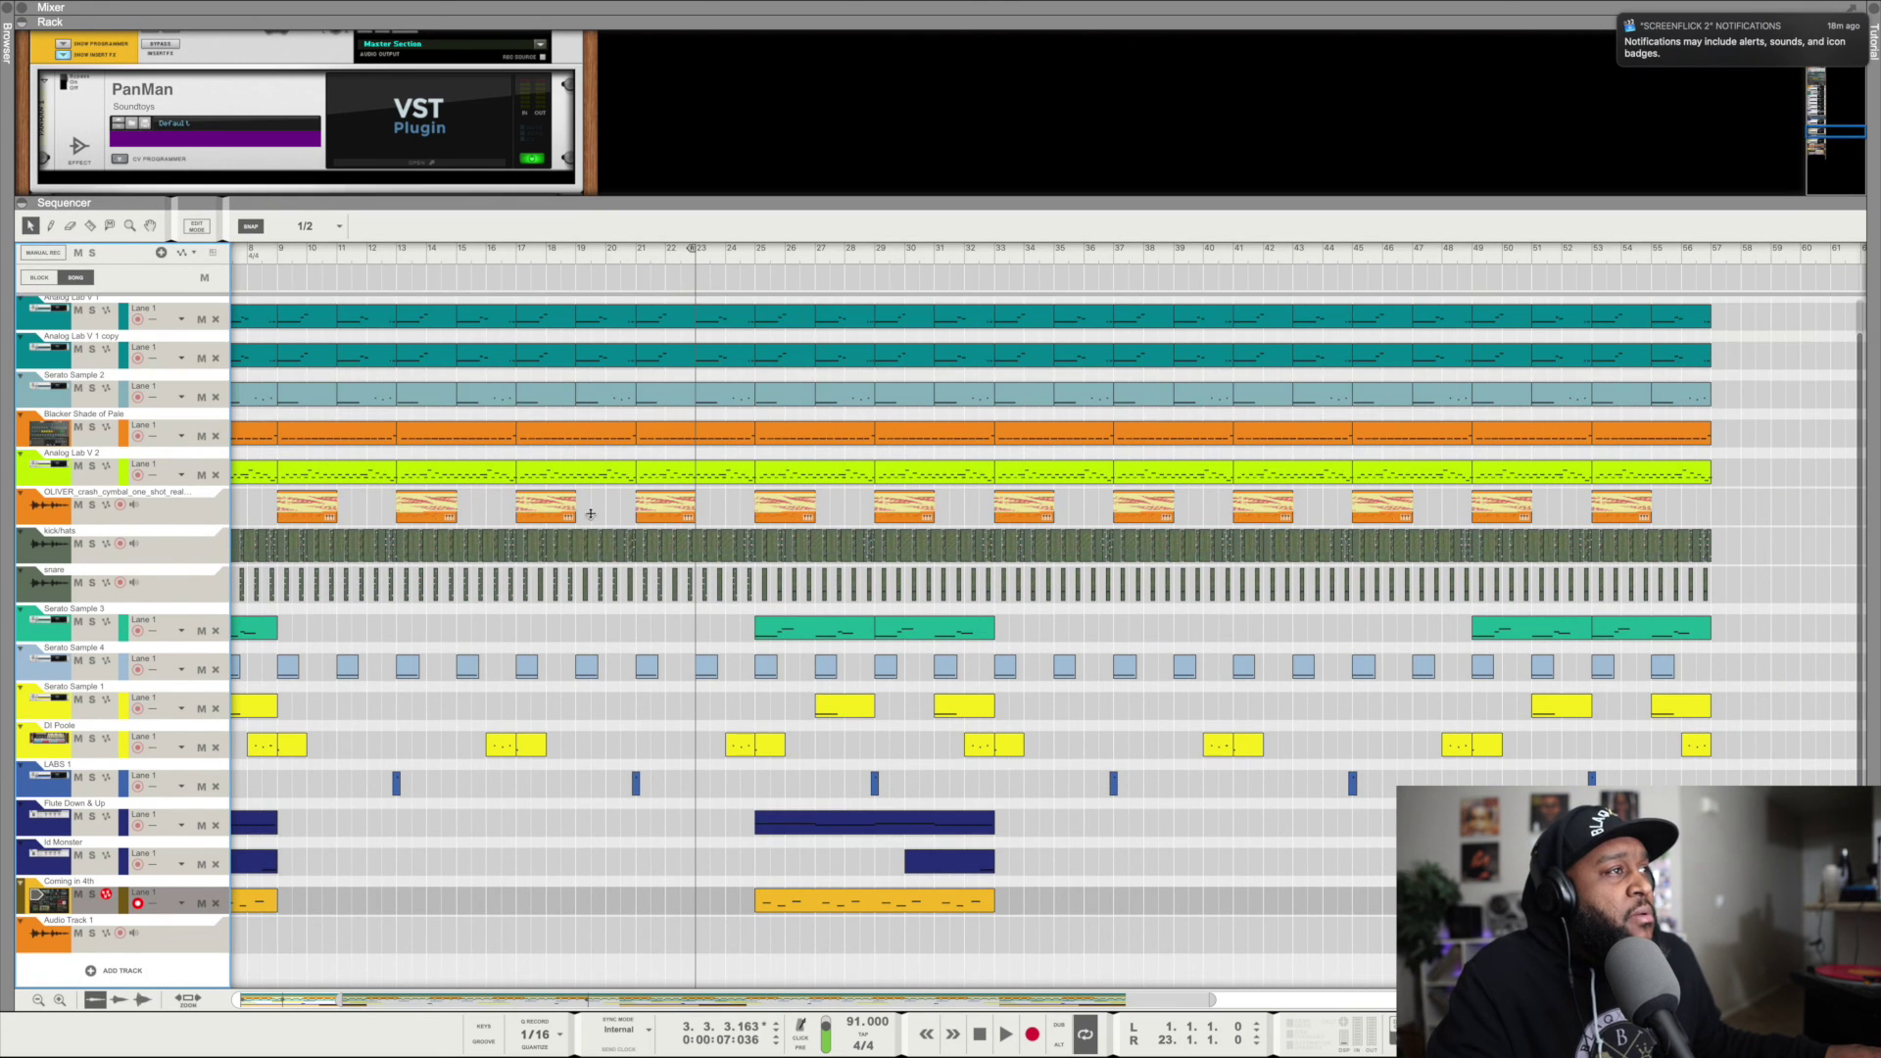
pyautogui.hscroll(-5, 556, 559)
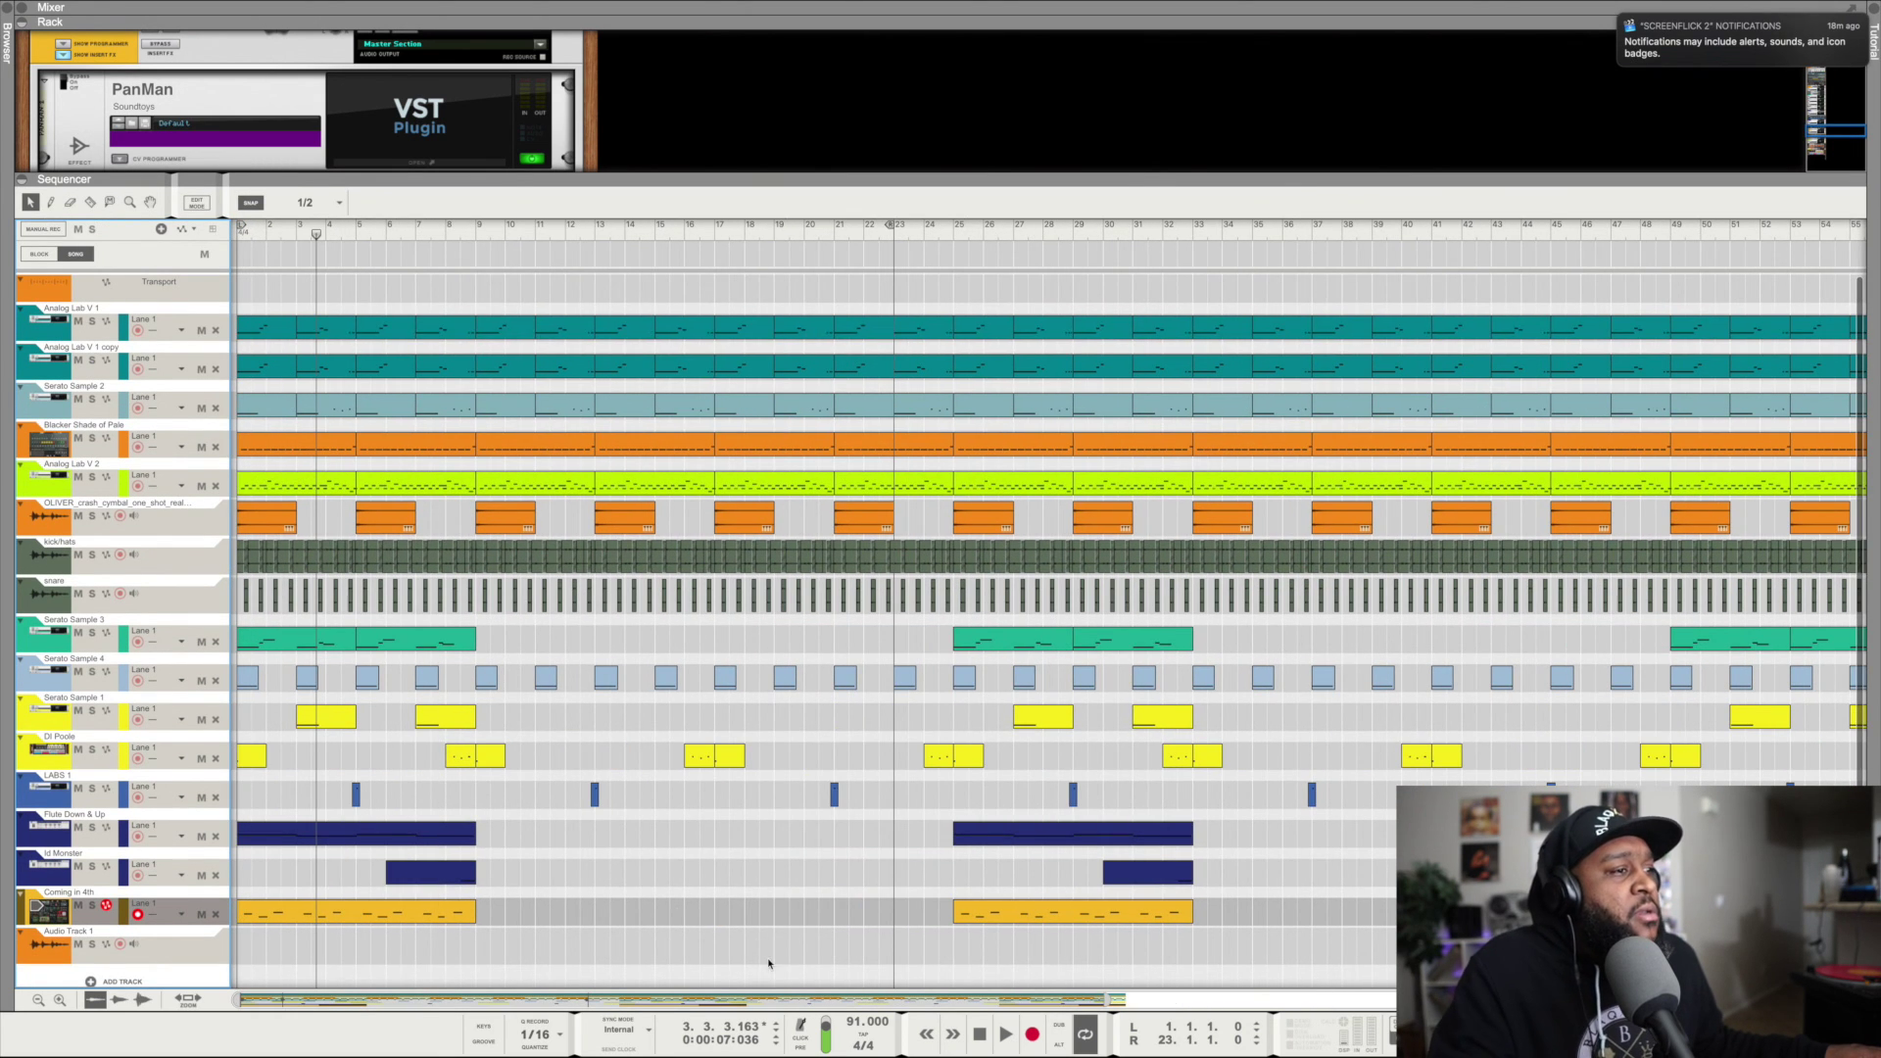
pyautogui.click(979, 1034)
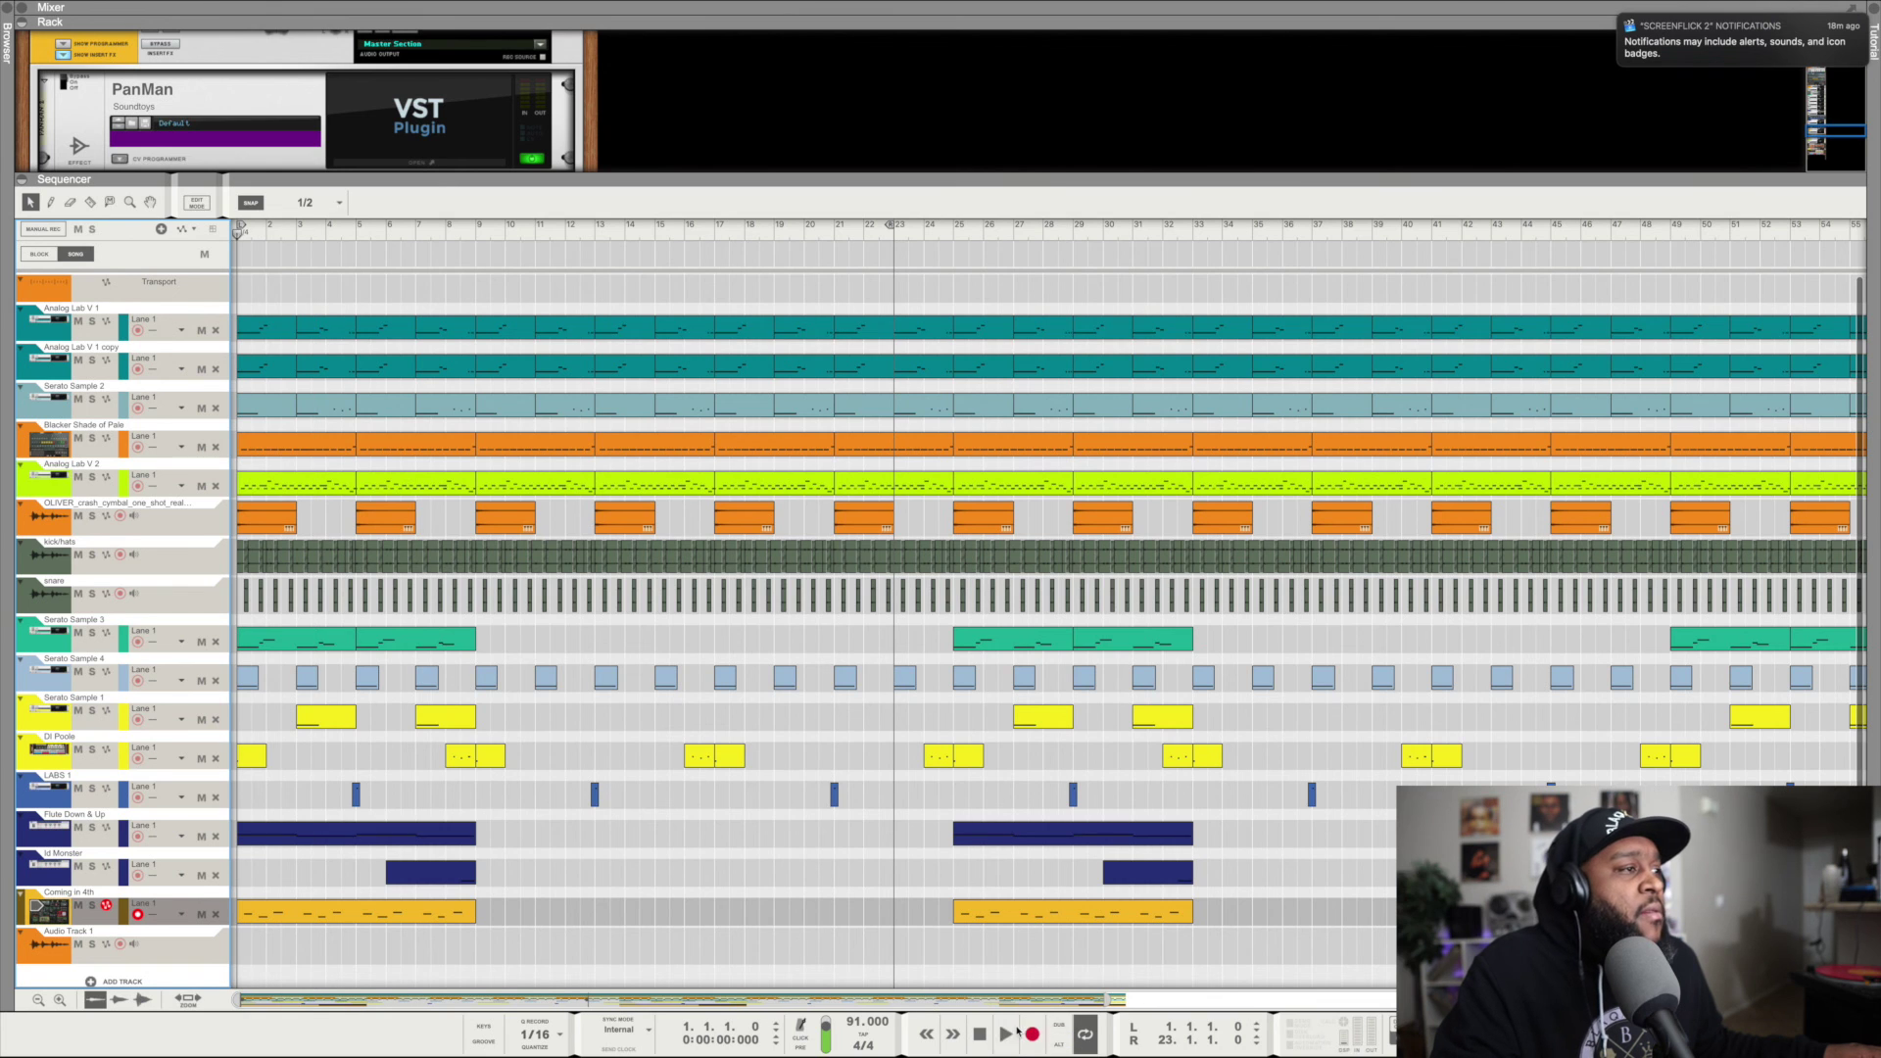
pyautogui.click(1008, 1033)
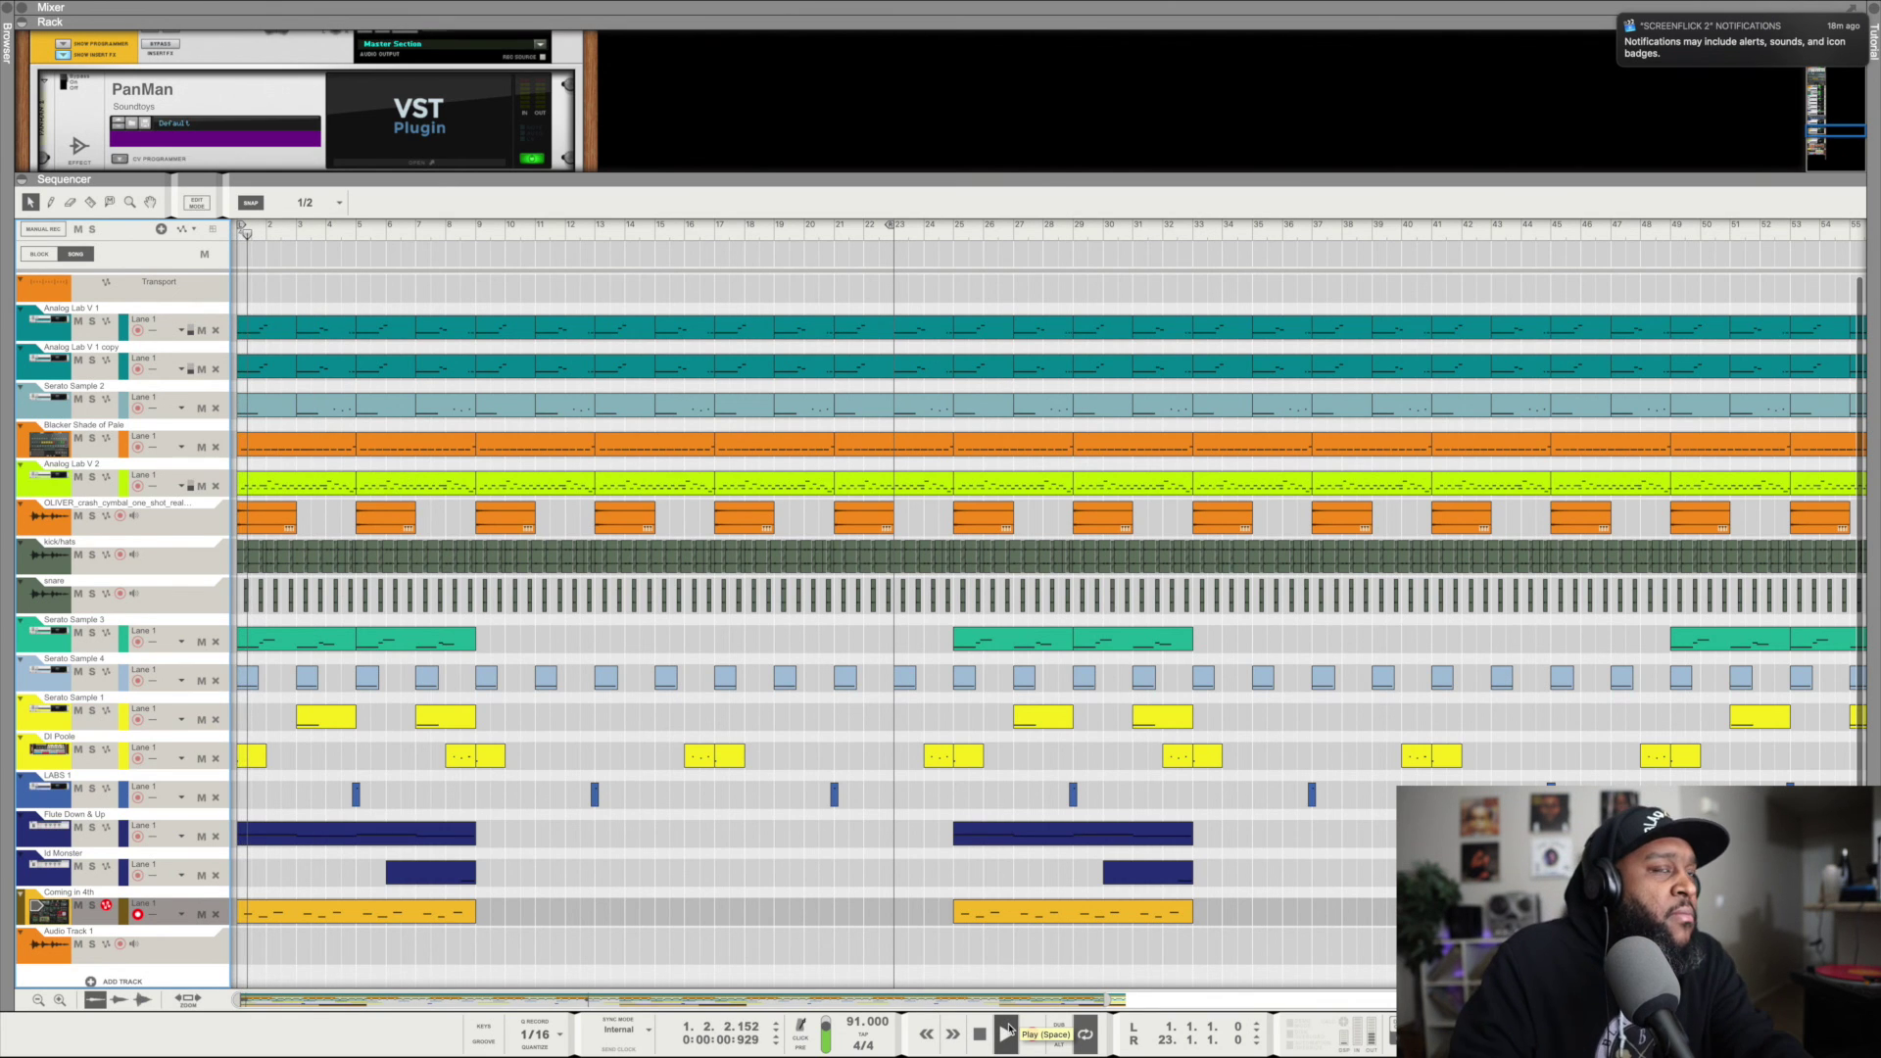